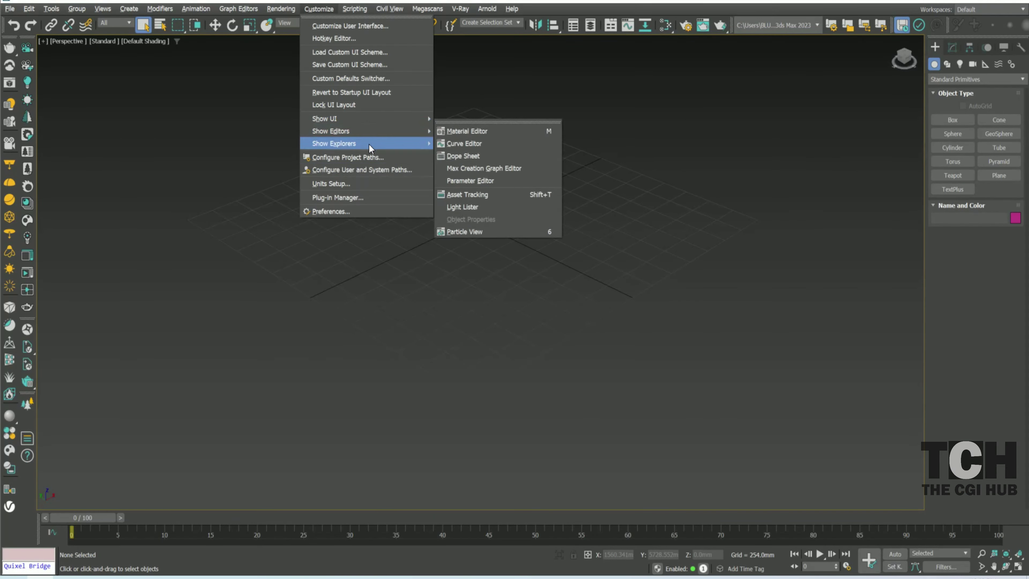
Leave the reference photo and open 3ds Max's Units Setup dialog
left_click(331, 183)
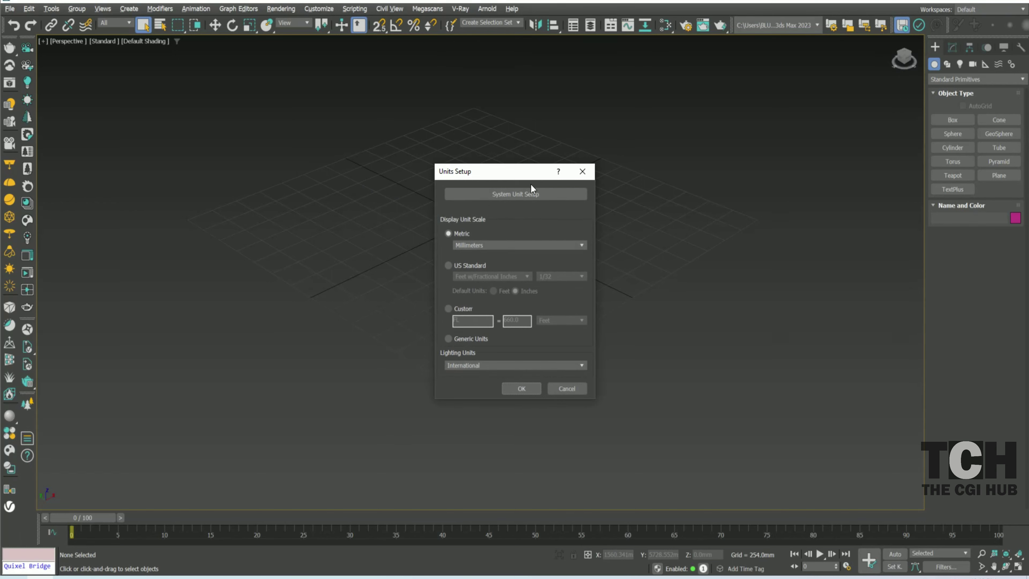
Use inch system units with US Standard feet and 1/1 fractional inches, then reset the scene
left_click_drag(496, 177, 499, 142)
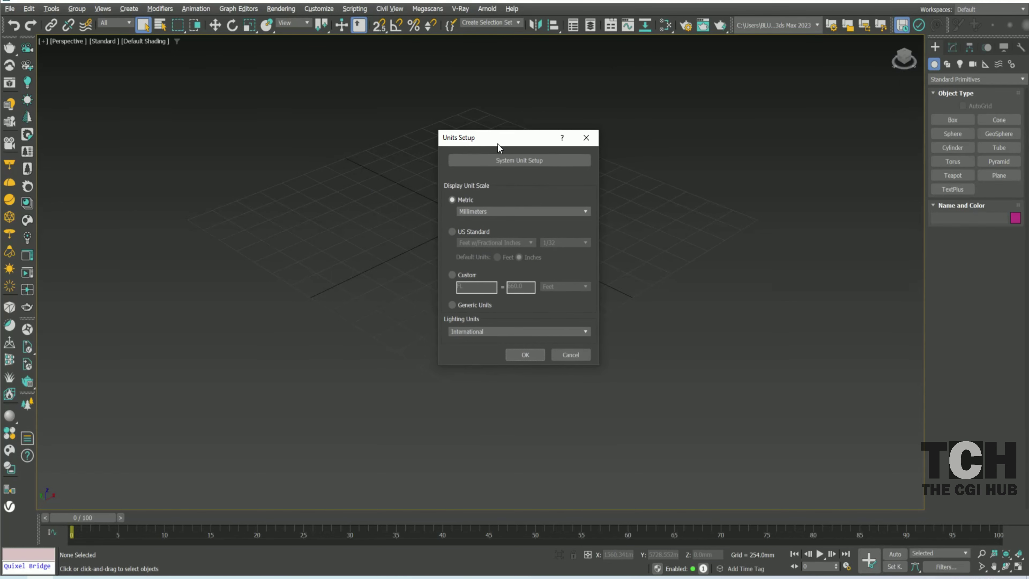
left_click(508, 164)
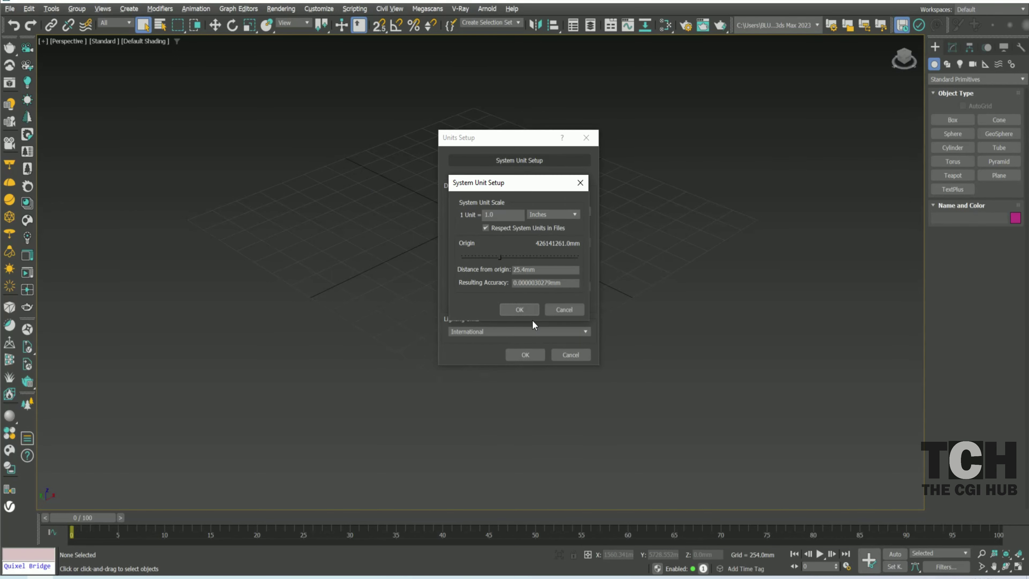
left_click(530, 314)
left_click(452, 231)
left_click(565, 242)
left_click(559, 251)
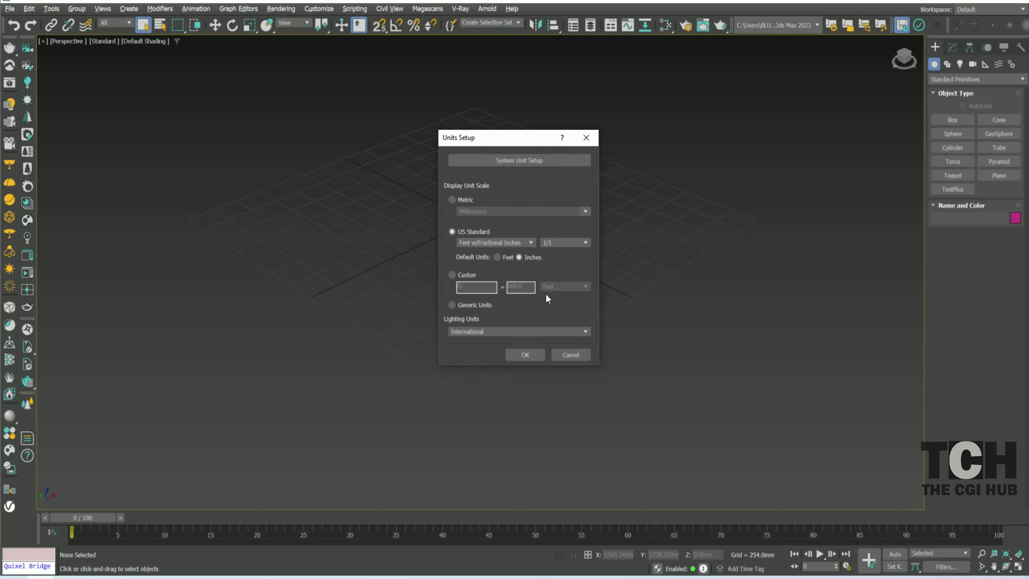
left_click(528, 355)
left_click(489, 310)
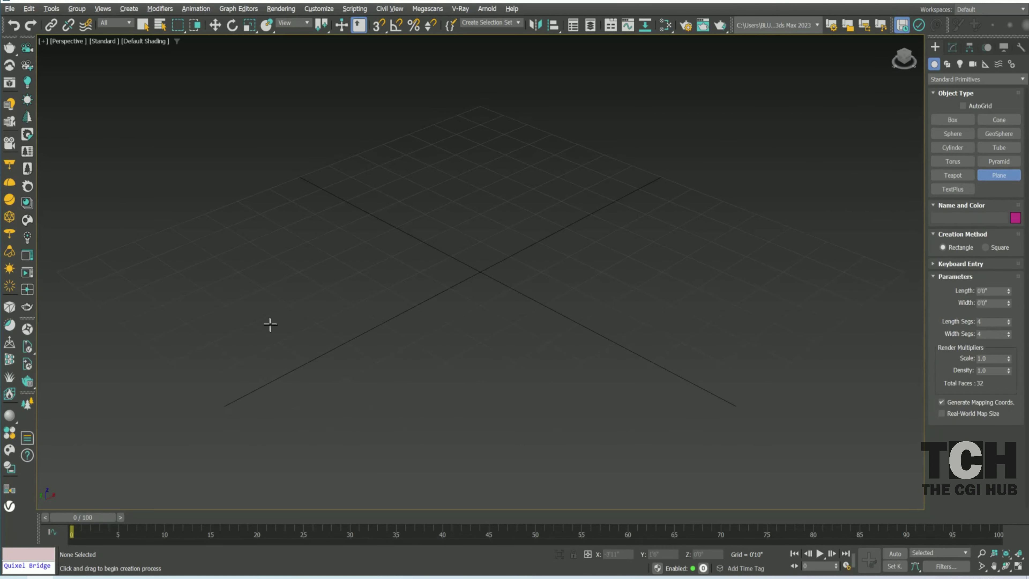
Draw a floor plane 18'0" long and 15'0" wide
mouse_move(69, 272)
left_mouse_down()
mouse_move(697, 284)
mouse_move(827, 258)
left_mouse_up()
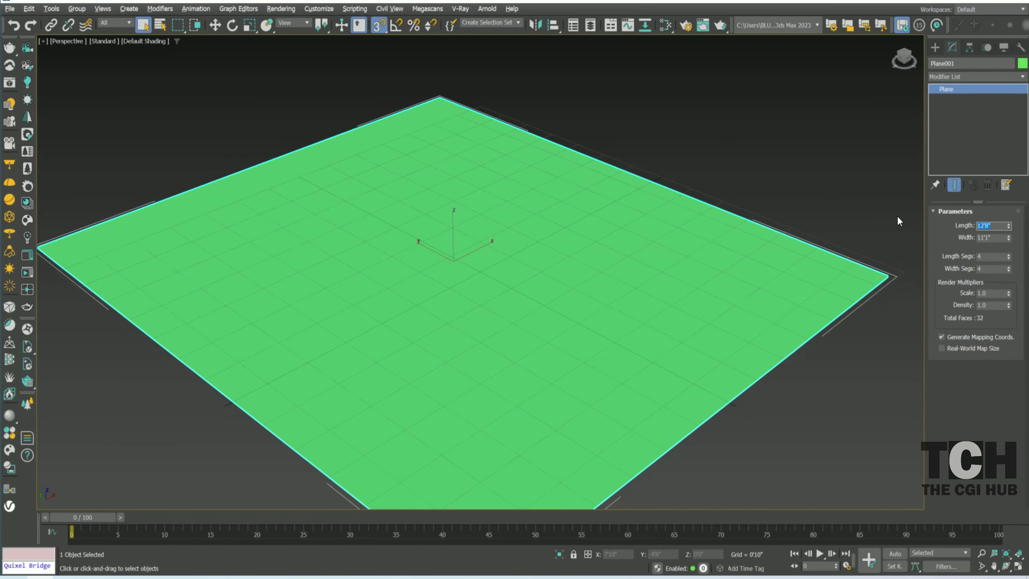
key("Tab")
type("15'")
key("Return")
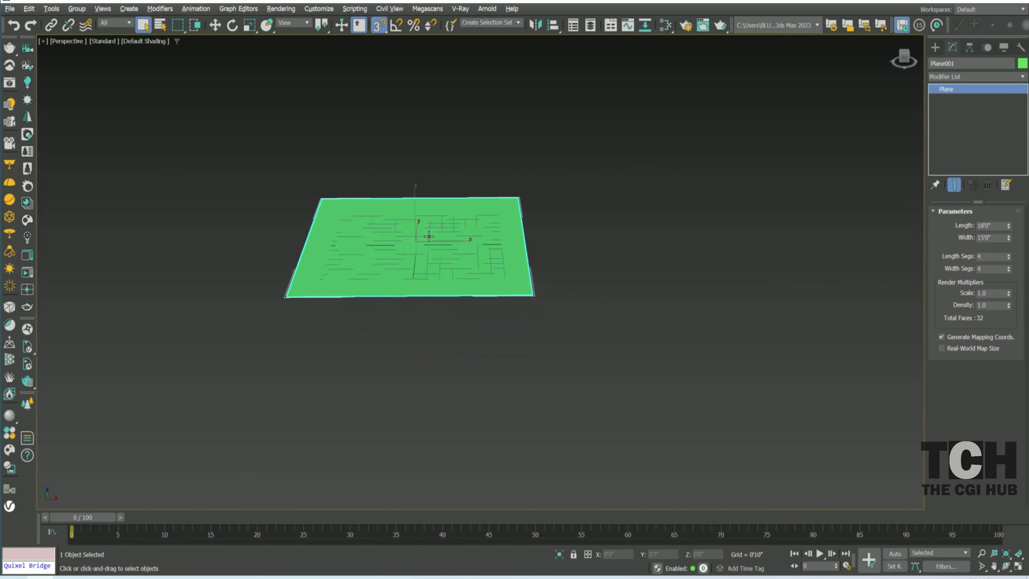
Zoom out over the floor in Top view, deselect the plane and start Box creation
mouse_move(445, 227)
middle_mouse_down("alt")
mouse_move(445, 284)
mouse_move(414, 373)
middle_mouse_up("alt")
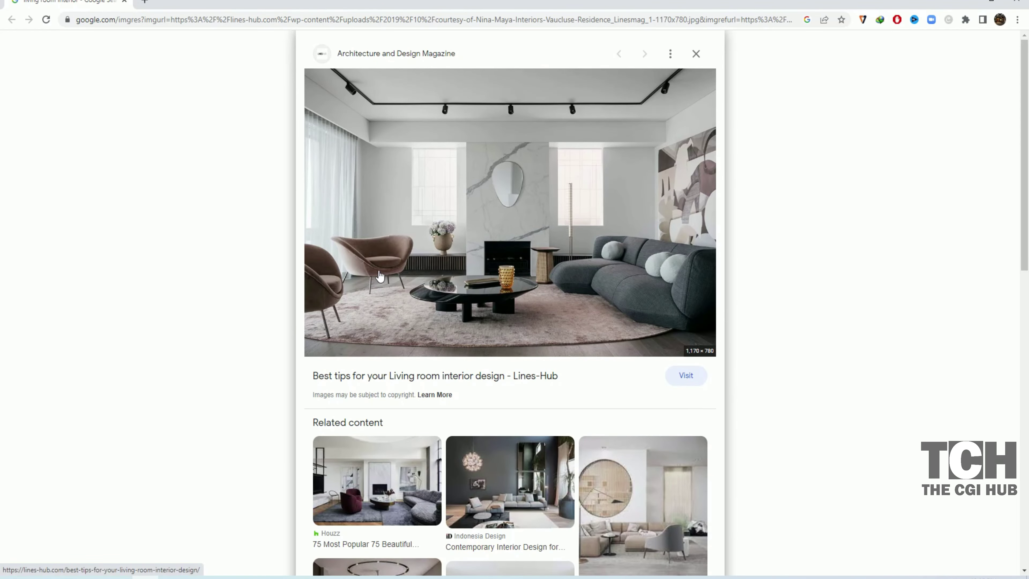
mouse_move(510, 237)
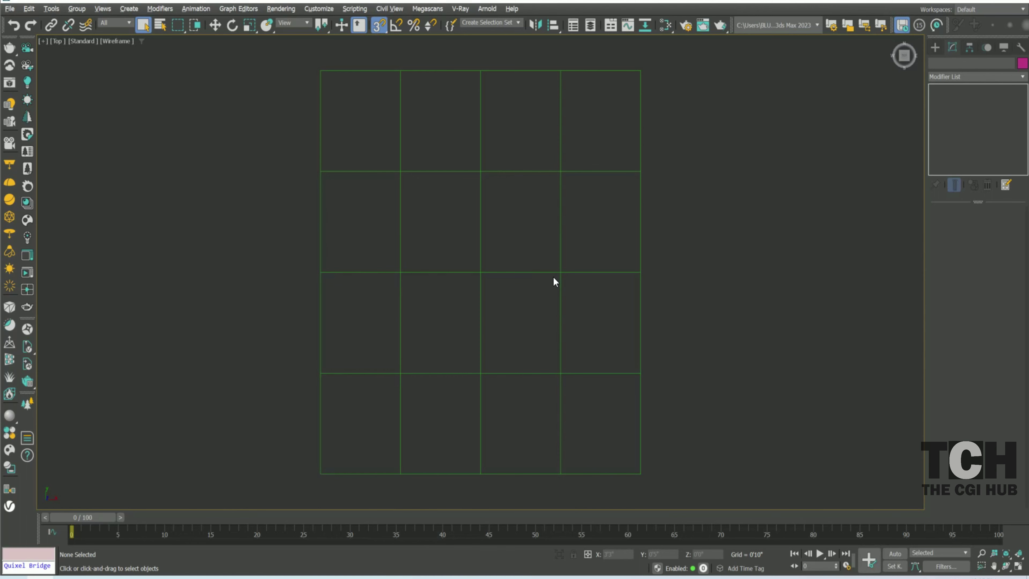
left_click(498, 343)
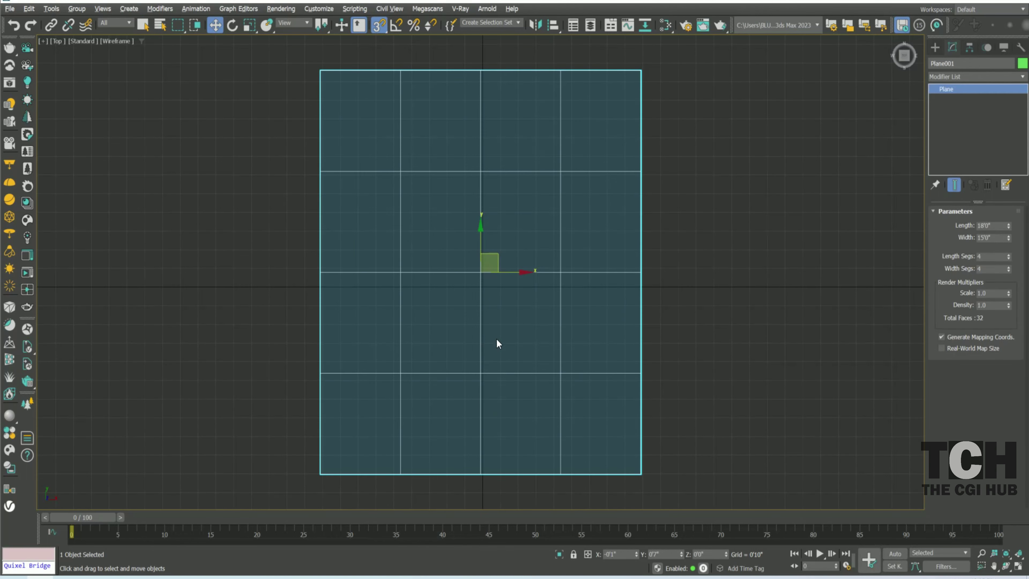
middle_click_drag(498, 344, 574, 350)
left_click(574, 349)
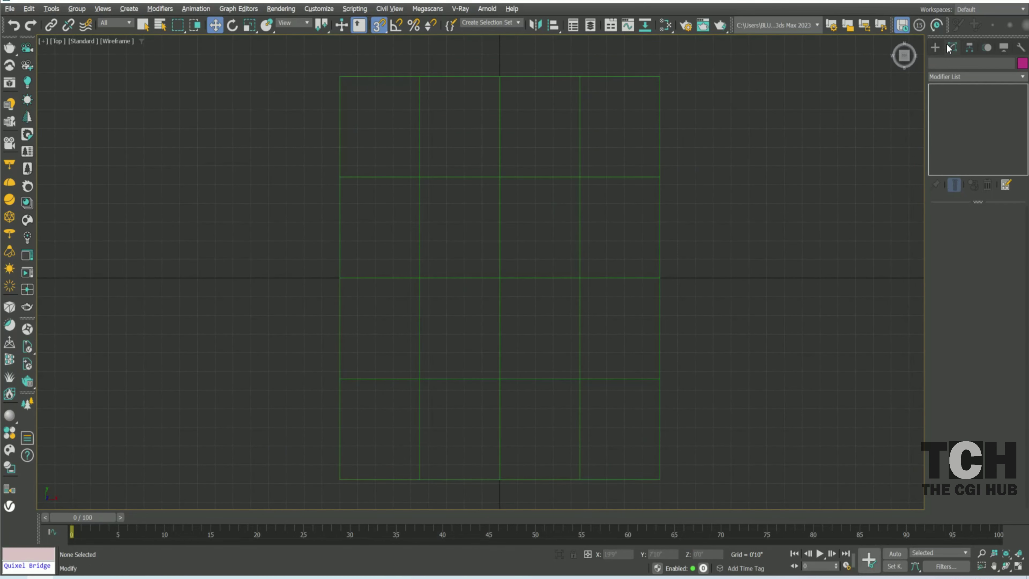
left_click(935, 47)
left_click(953, 119)
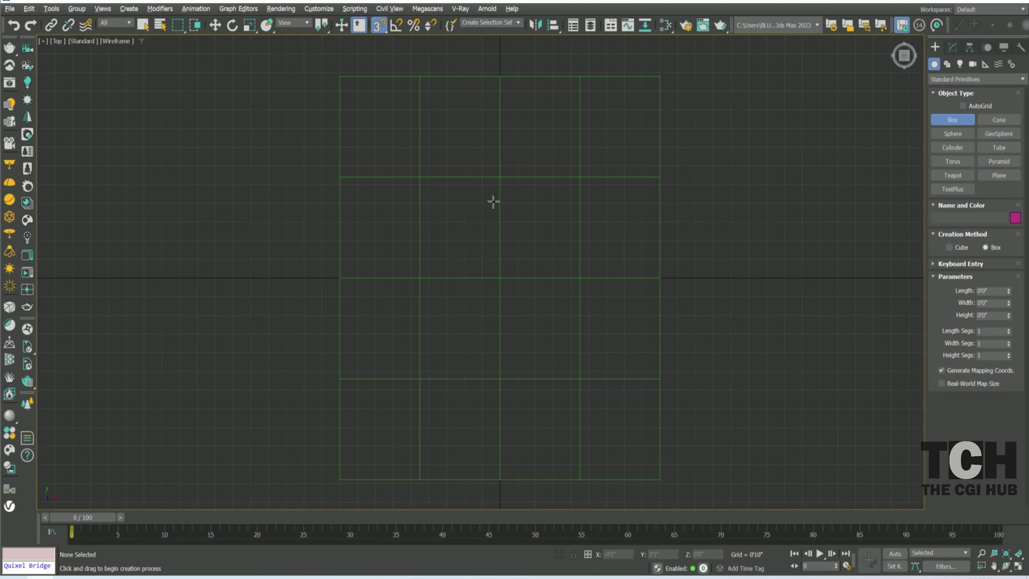
Draw a wall box across the floor's top edge with 0'10" length and 10' height
mouse_move(342, 90)
left_mouse_down()
mouse_move(362, 100)
mouse_move(657, 102)
left_mouse_up()
left_click(952, 46)
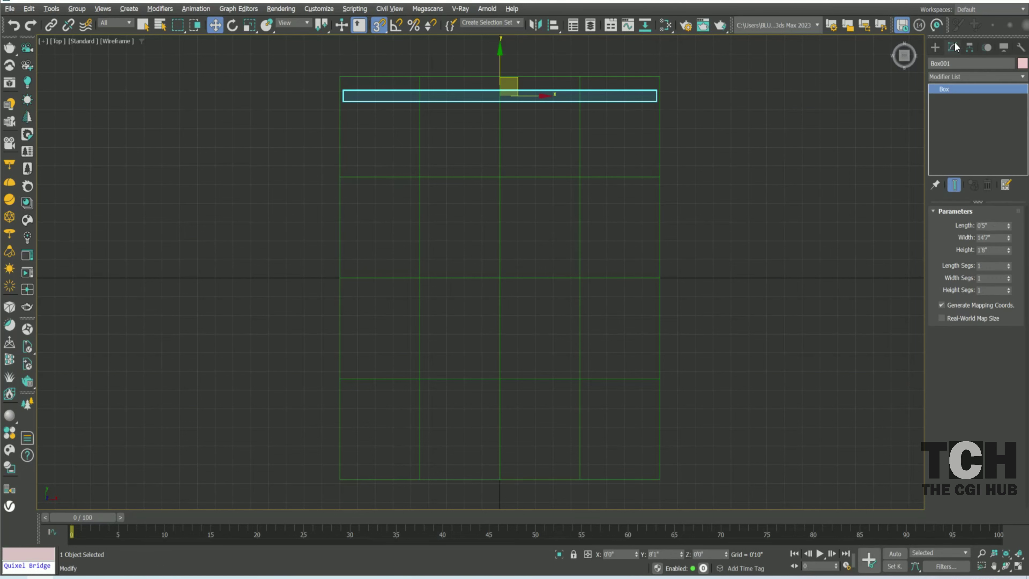
left_click_drag(1008, 226, 1008, 215)
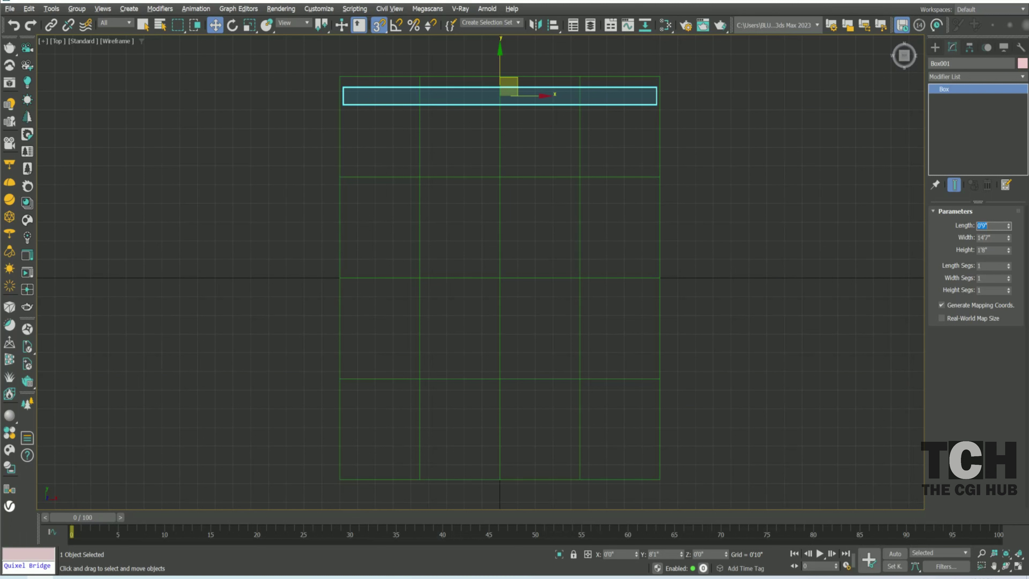
left_click_drag(1009, 225, 1009, 223)
key("Tab")
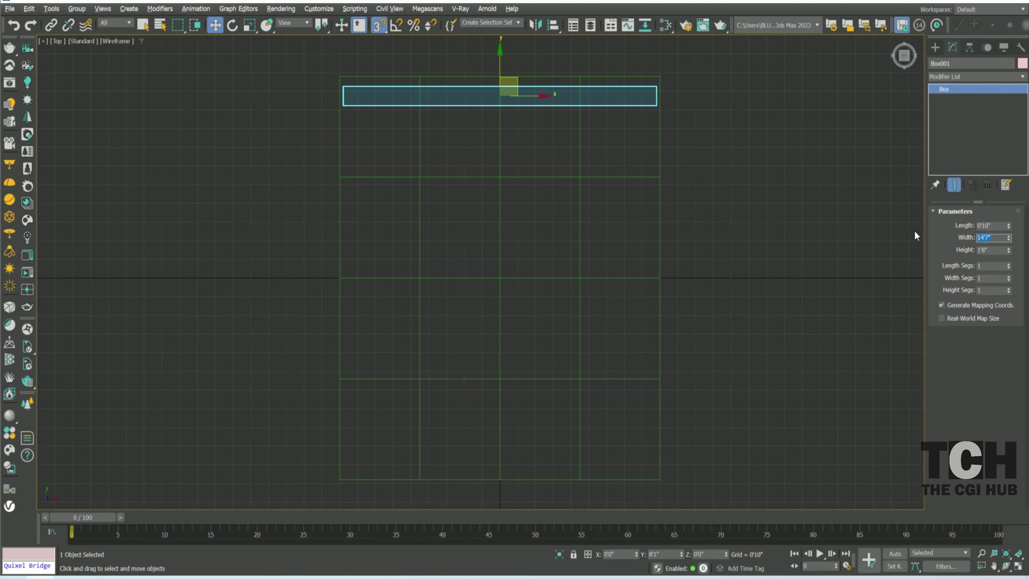
key("Tab")
type("10'")
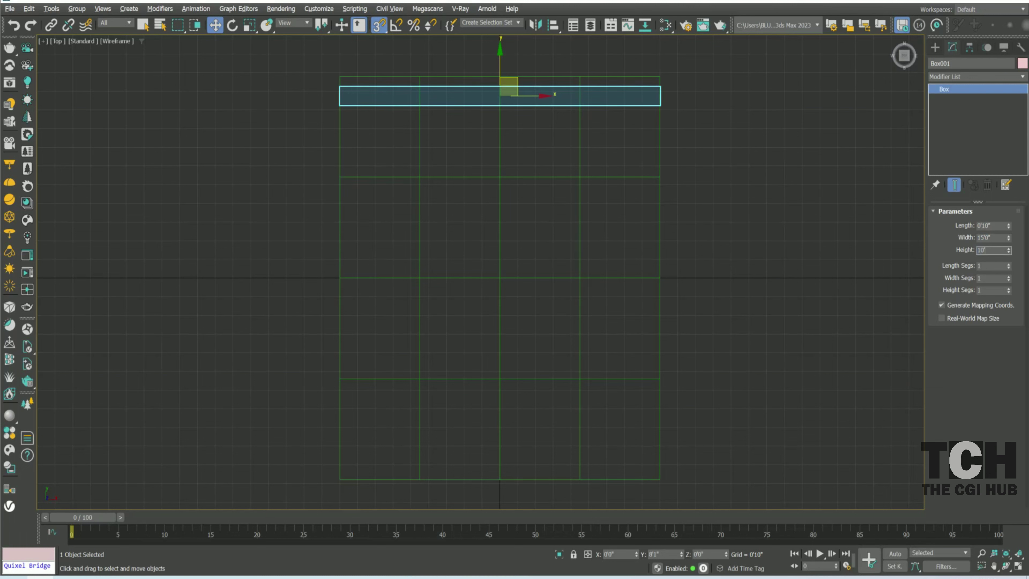
key("Tab")
Turn on 2.5D snapping and check the wall in 3D and Top views
middle_click_drag(507, 364, 528, 394, "alt")
scroll(528, 399, "down", 3)
key("t")
scroll(505, 351, "down", 3)
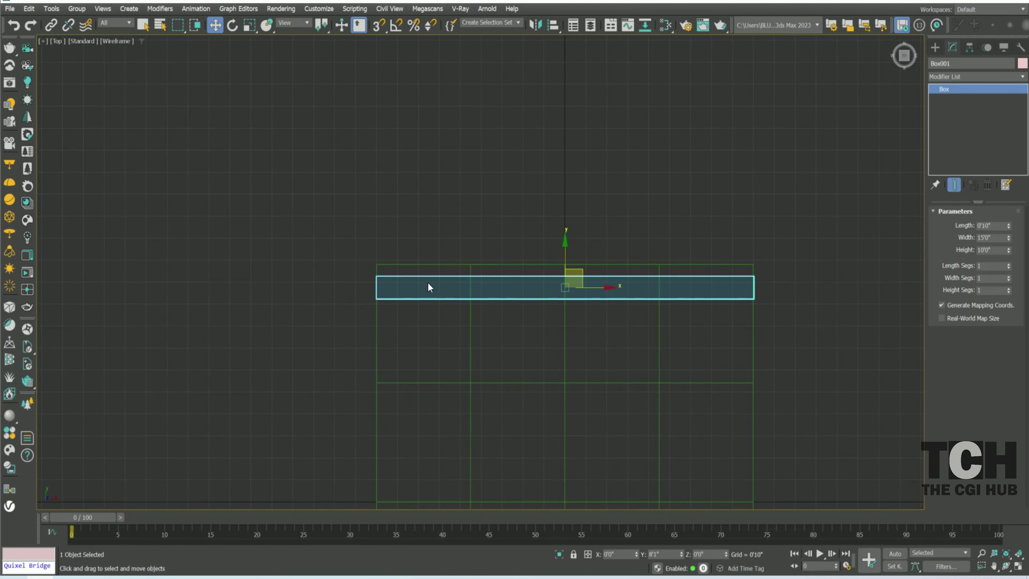
left_click_drag(379, 25, 380, 61)
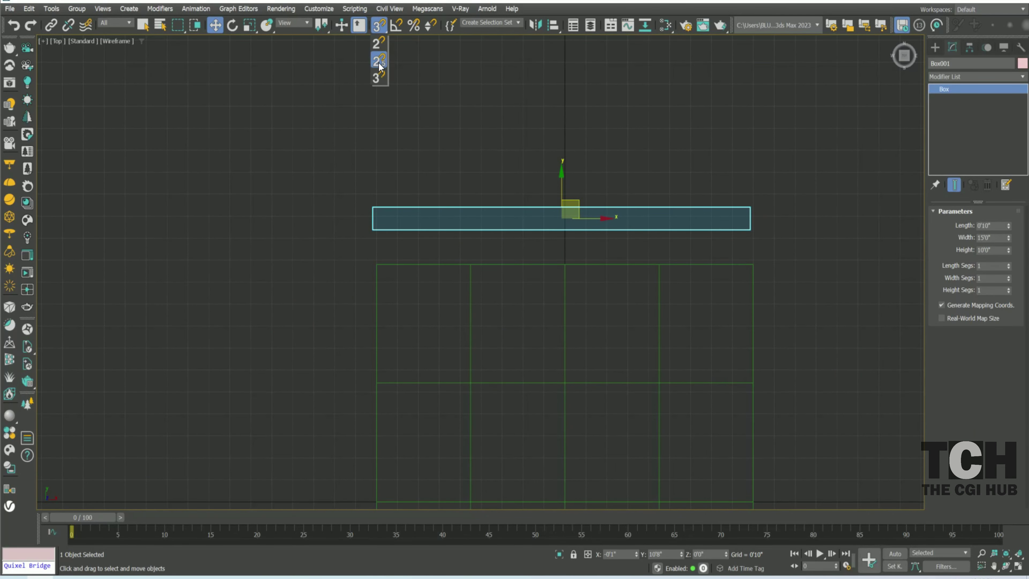
middle_click_drag(401, 178, 426, 233, "alt")
key("shift+z")
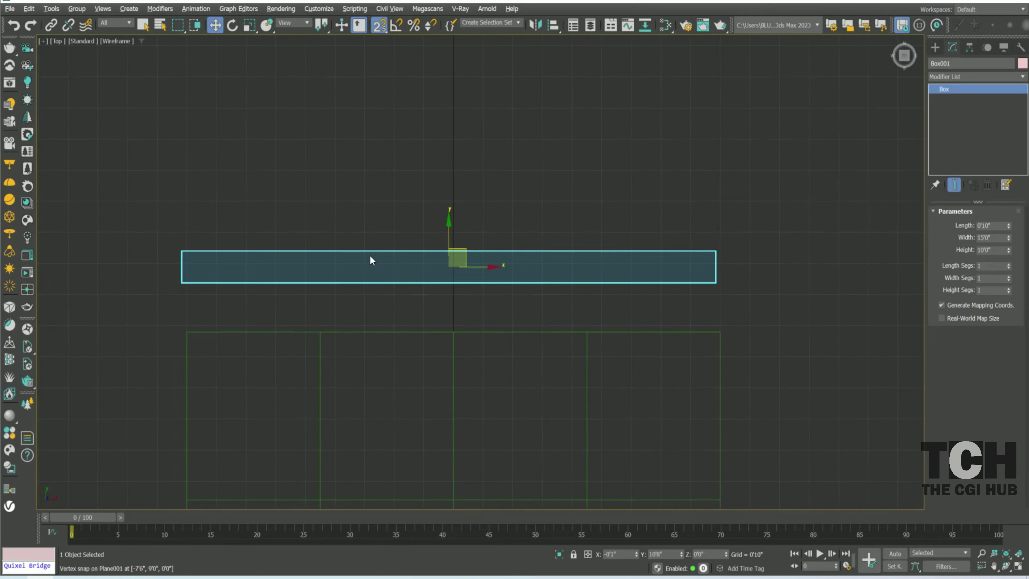
middle_click_drag(370, 260, 529, 224, "alt")
key("s")
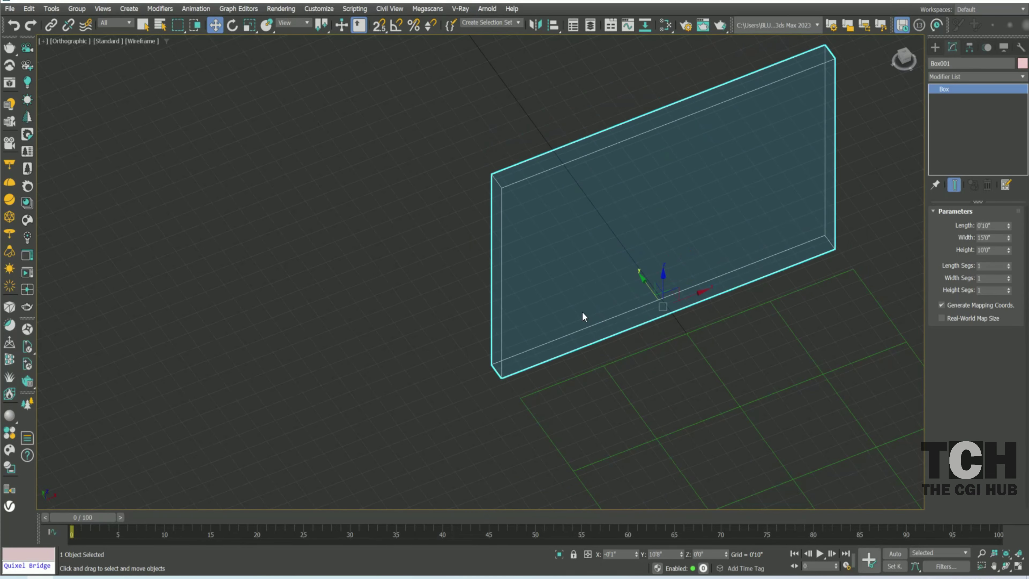
key("t")
Snap the wall onto the floor's back edge and widen it to 16'8"
middle_click_drag(359, 289, 425, 264)
left_click_drag(425, 264, 395, 310)
scroll(460, 178, "down", 5)
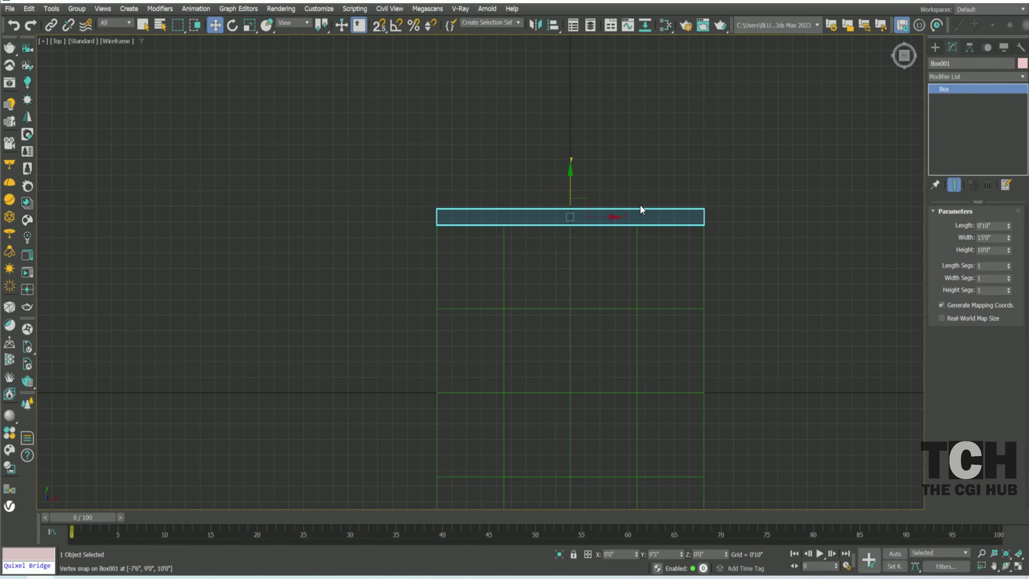
double_click(1001, 239)
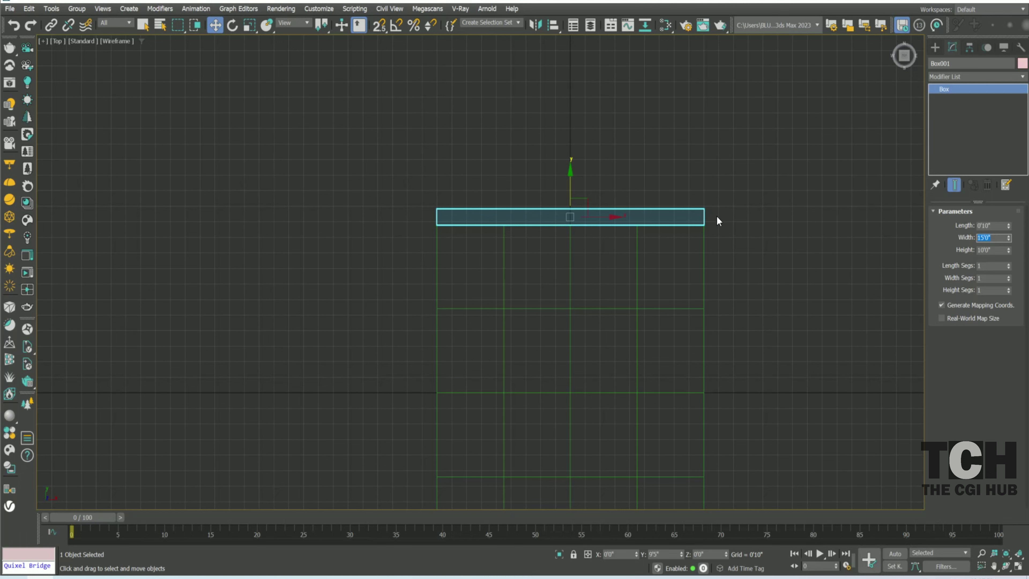
type("16'8")
key("Return")
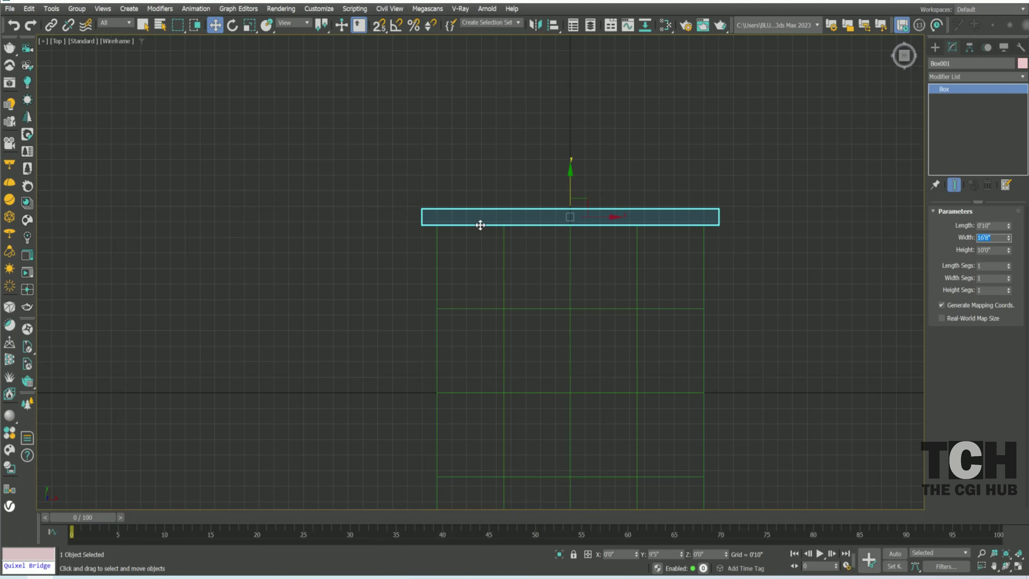
Convert the wall to Editable Poly and connect its edges to add vertical divisions
right_click(658, 215)
left_click(790, 361)
left_click(934, 89)
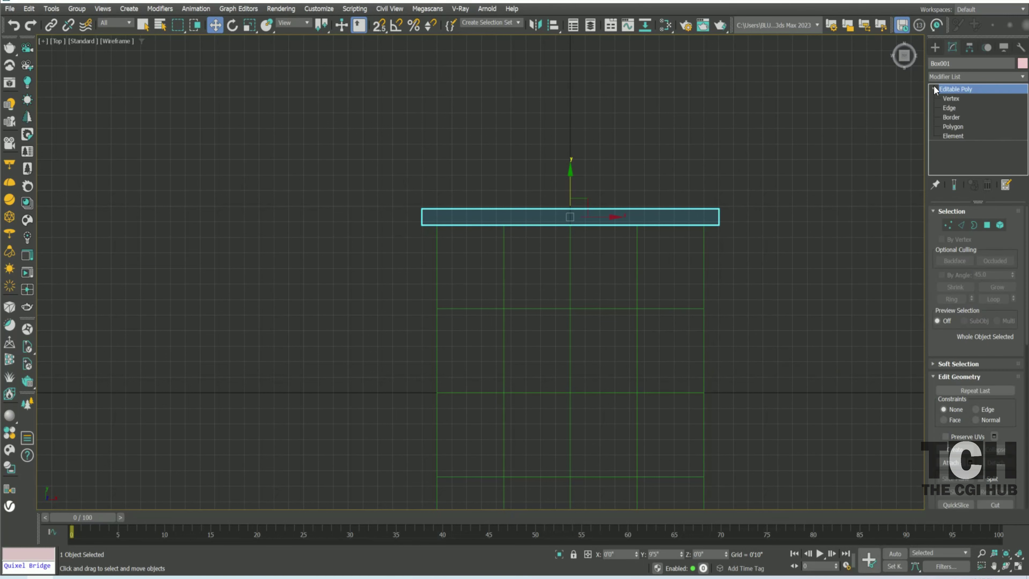
left_click(949, 107)
left_click_drag(637, 127, 603, 180)
right_click(574, 212)
left_click(482, 250)
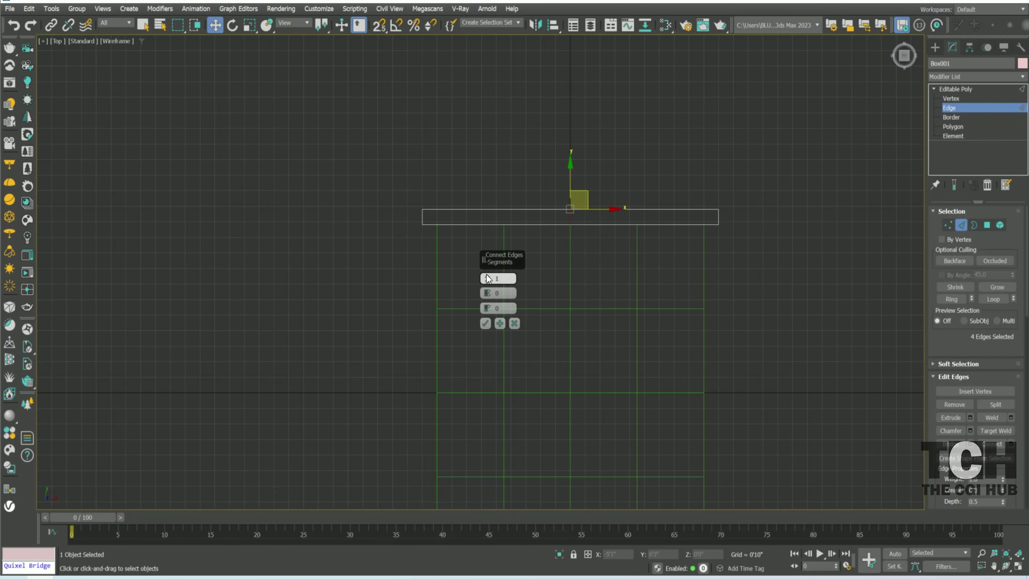
In Vertex mode with full 3D snapping, select four of the wall's vertices
left_click(945, 101)
left_click_drag(546, 226, 374, 214)
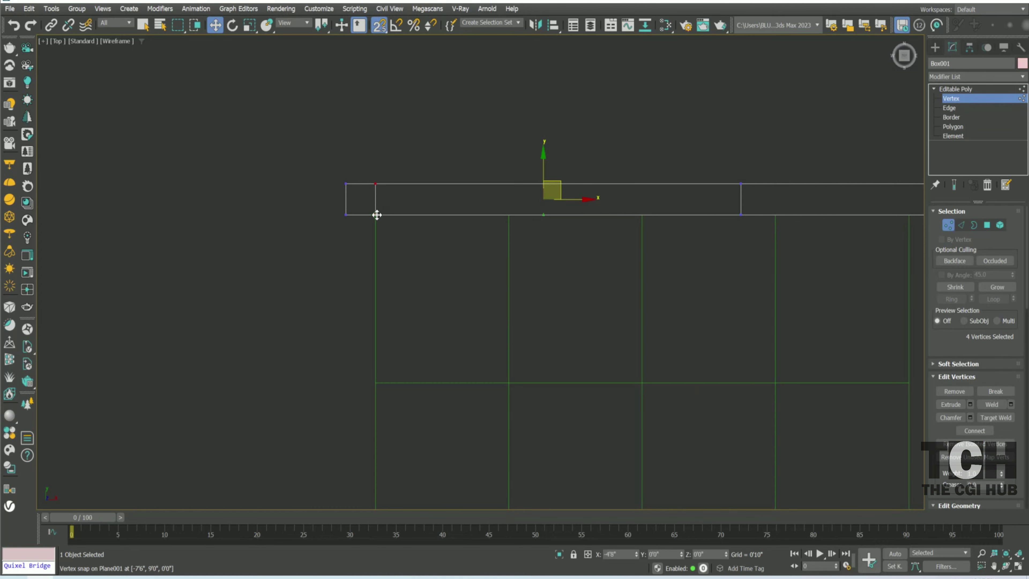
middle_click_drag(374, 214, 450, 274, "alt")
left_click_drag(379, 25, 379, 60)
mouse_move(522, 209)
middle_mouse_down("alt")
mouse_move(528, 288)
mouse_move(402, 287)
mouse_move(417, 289)
middle_mouse_up("alt")
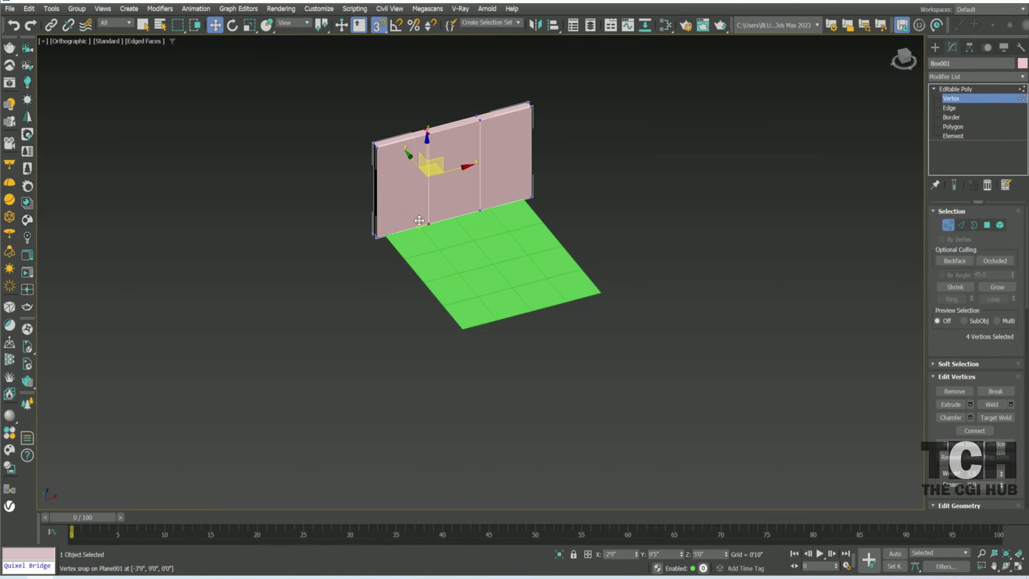
mouse_move(388, 235)
middle_mouse_down("alt")
mouse_move(455, 298)
mouse_move(652, 261)
mouse_move(430, 181)
middle_mouse_up("alt")
left_click_drag(429, 180, 472, 177)
key("t")
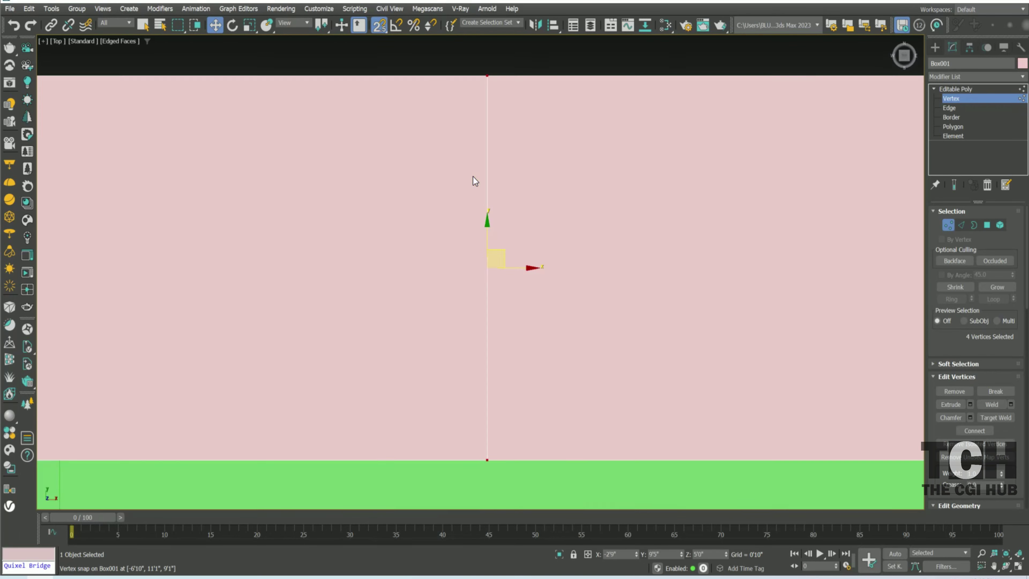
key("F3")
key("F3")
mouse_move(790, 253)
middle_mouse_down("alt")
mouse_move(850, 253)
mouse_move(824, 248)
mouse_move(804, 340)
middle_mouse_up("alt")
key("F3")
Select the wall's long edges and connect them with four segments
key("2")
scroll(805, 344, "down", 5)
middle_click_drag(649, 244, 735, 183)
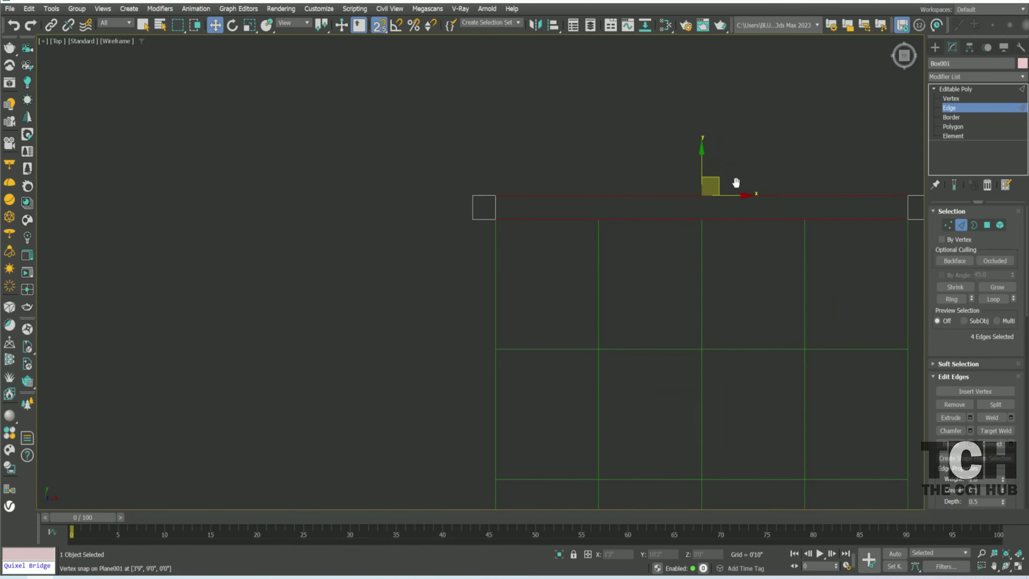
key("ctrl+shift+e")
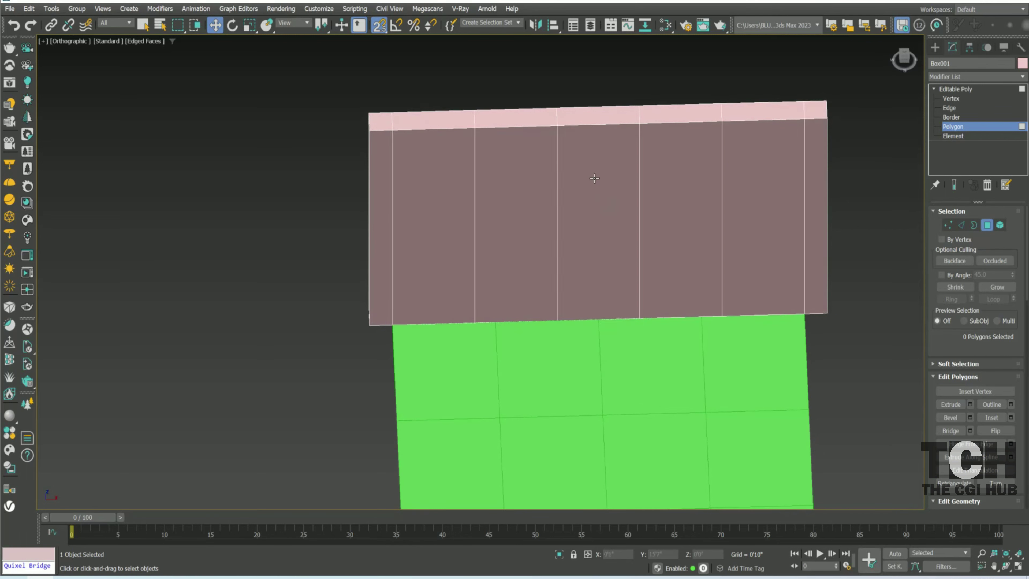
Select the inner column vertices in Top wireframe view for scaling
key("t")
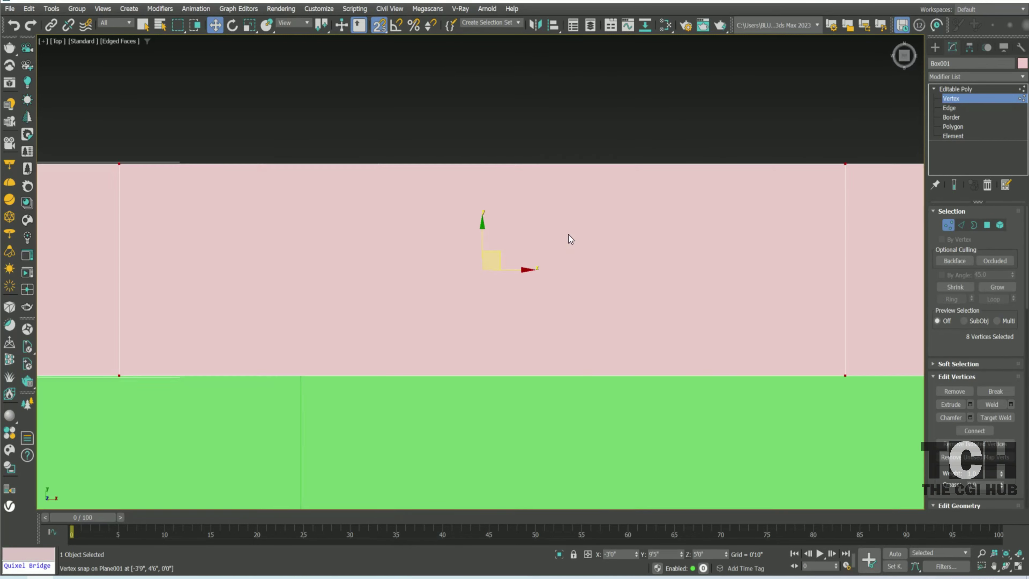
key("F3")
key("r")
left_click_drag(775, 218, 471, 304)
middle_click_drag(670, 248, 703, 334, "alt")
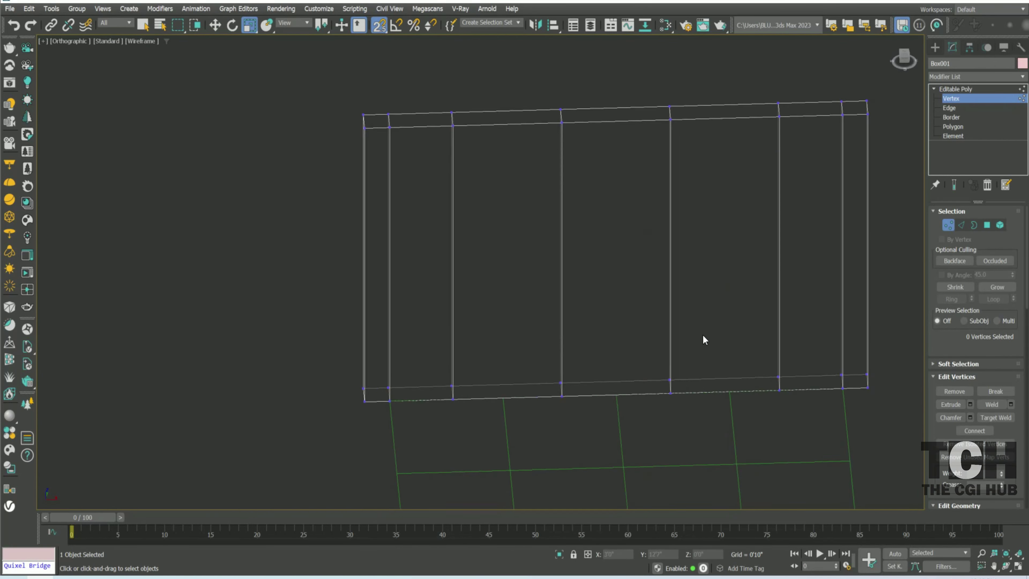
Select all of the wall's vertical edges in Front view in Edge mode
key("F3")
key("f")
key("F3")
key("2")
left_click_drag(669, 233, 251, 162)
key("p")
middle_click_drag(564, 249, 564, 250, "alt")
Connect the selected vertical edges with two horizontal segments
key("F3")
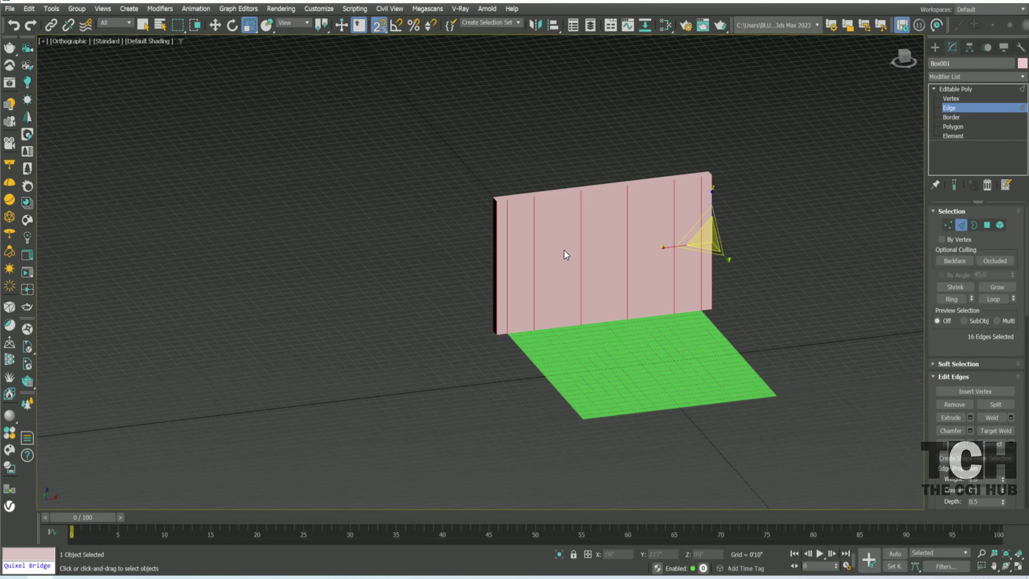
right_click(490, 179)
left_click(444, 208)
left_click(488, 282)
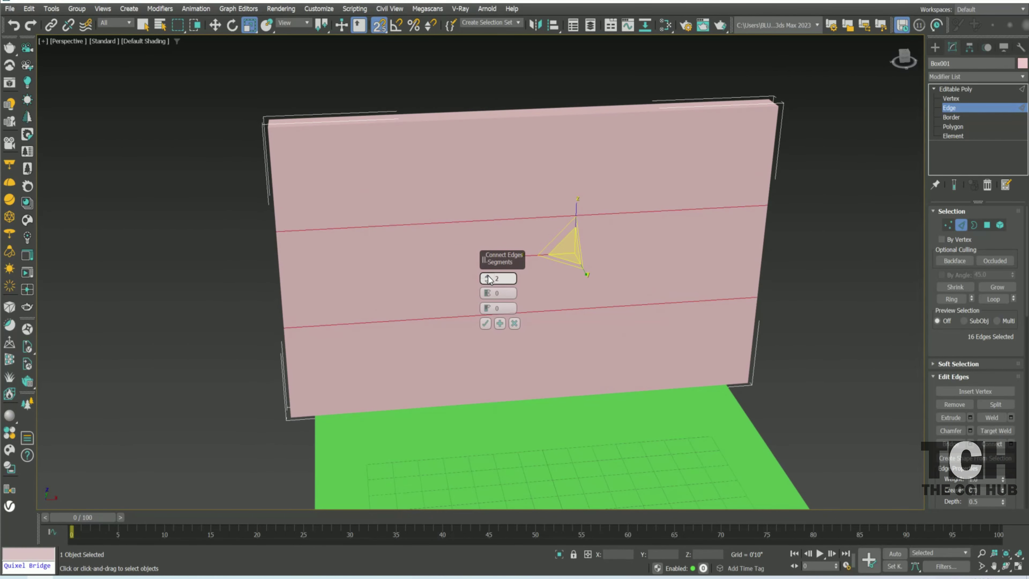
left_click(488, 276)
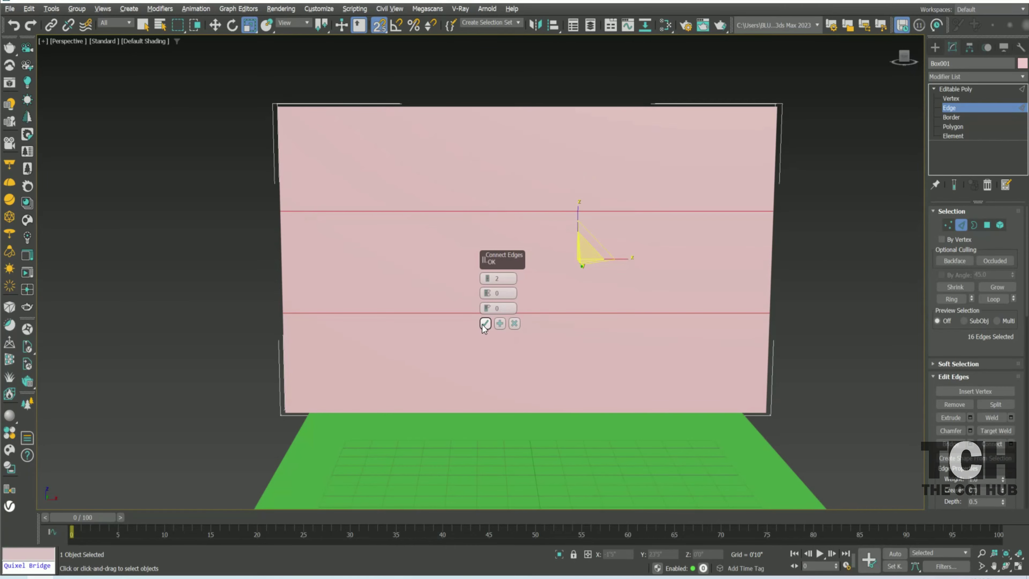
left_click(484, 323)
Raise the middle row of new vertices upward in Front view with snapping off
key("f")
scroll(602, 292, "down", 5)
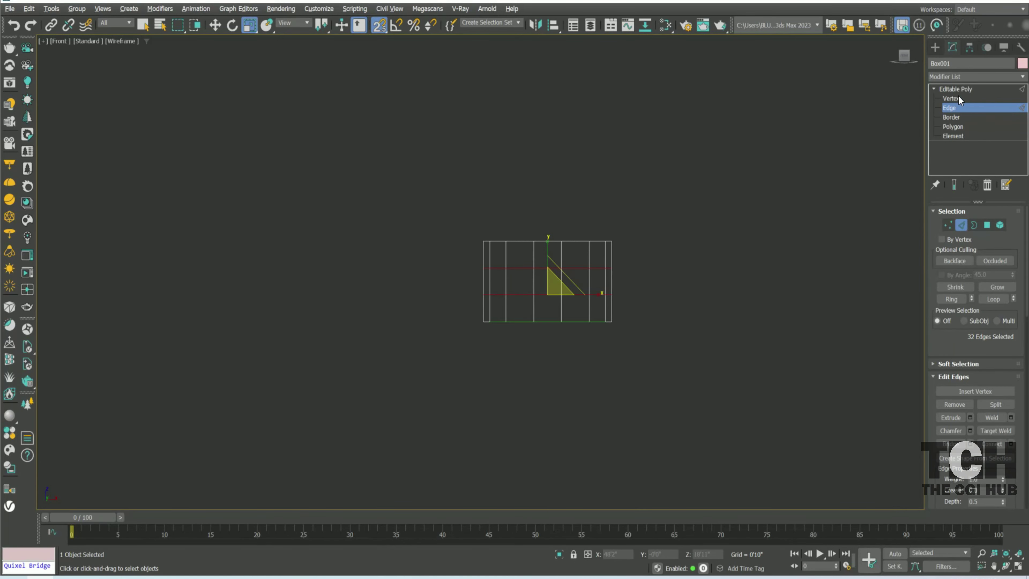
key("1")
scroll(379, 306, "up", 5)
key("w")
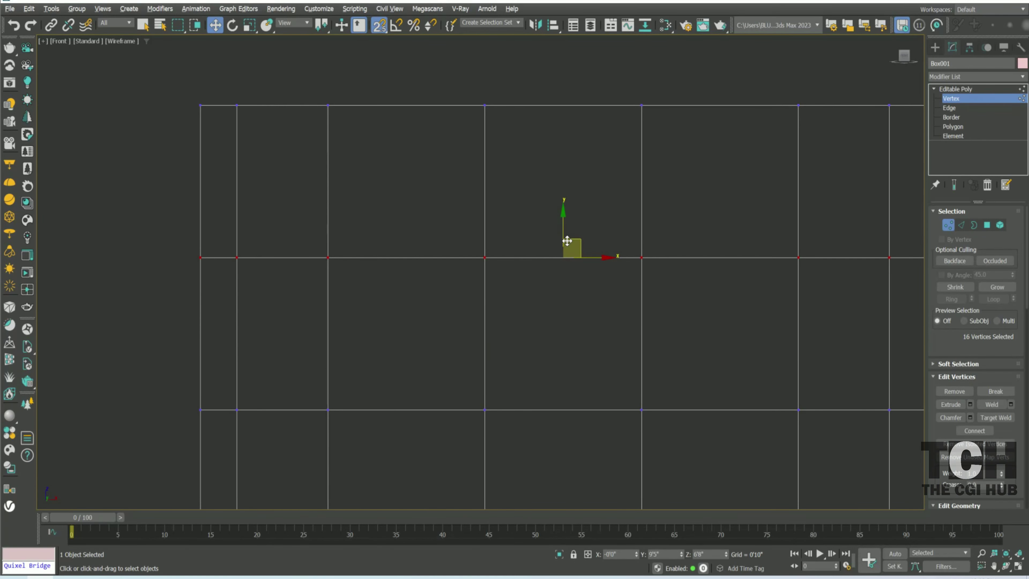
key("s")
key("s")
key("a")
key("s")
key("s")
key("s")
left_click_drag(563, 215, 563, 120)
scroll(565, 168, "down", 5)
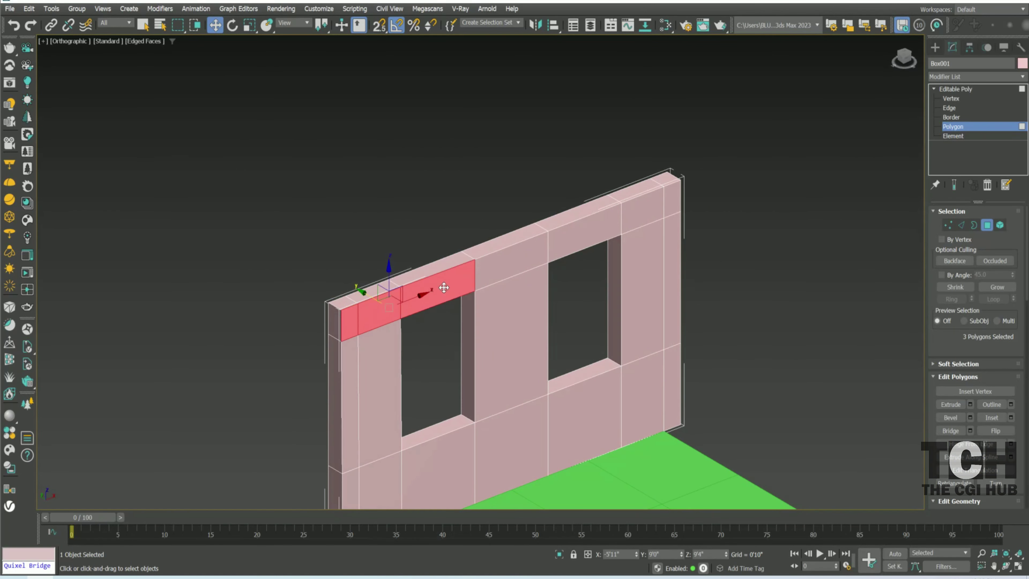
Select the wall's top row of faces and extrude them outward in Left view
left_click(423, 193)
key("q")
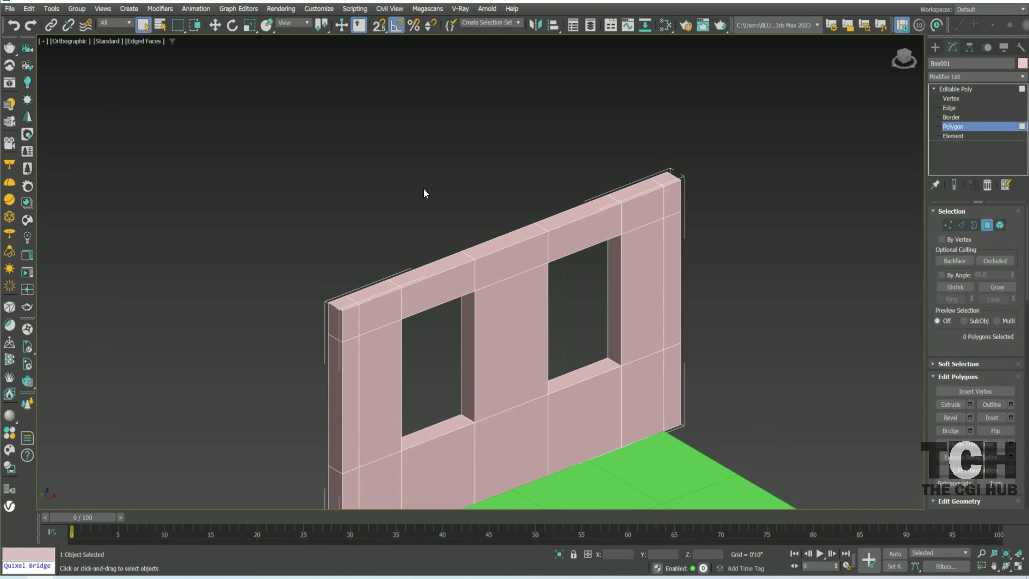
mouse_move(350, 320)
left_mouse_down()
mouse_move(499, 271)
mouse_move(672, 190)
left_mouse_up()
key("l")
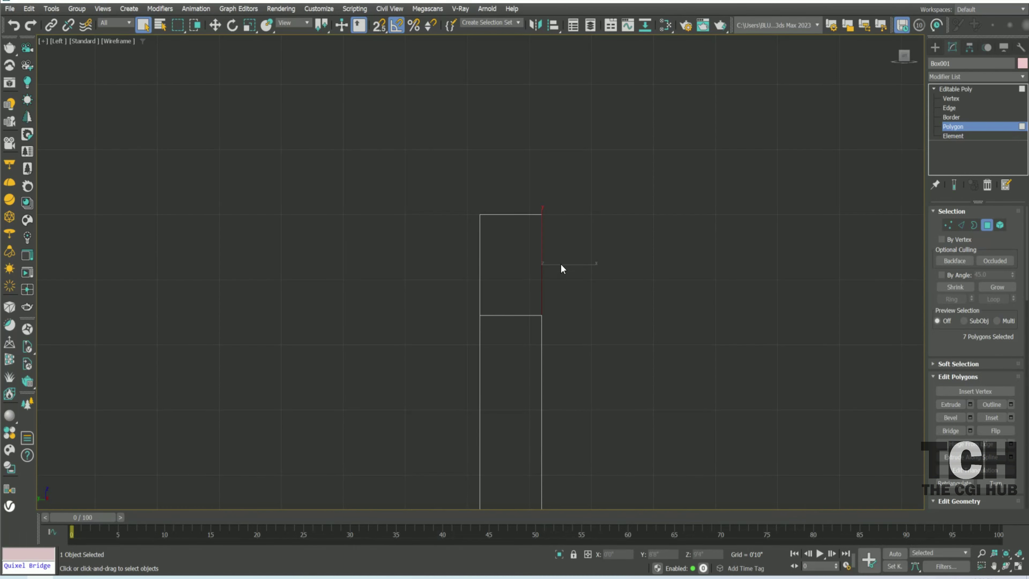
key("w")
left_click(969, 404)
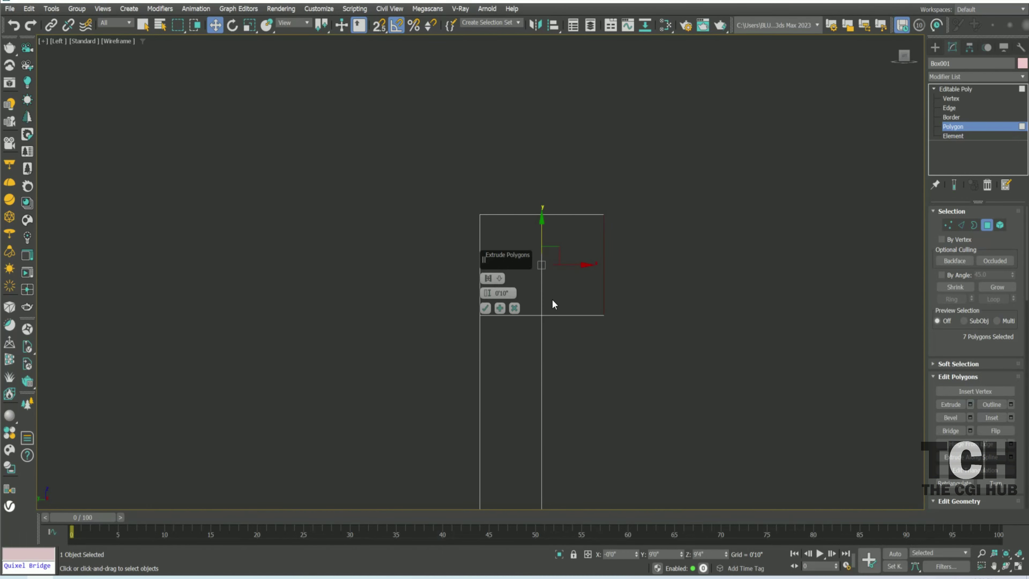
left_click(485, 308)
Pick a single wall face, then go to Front view in Vertex mode
scroll(608, 276, "up", 5)
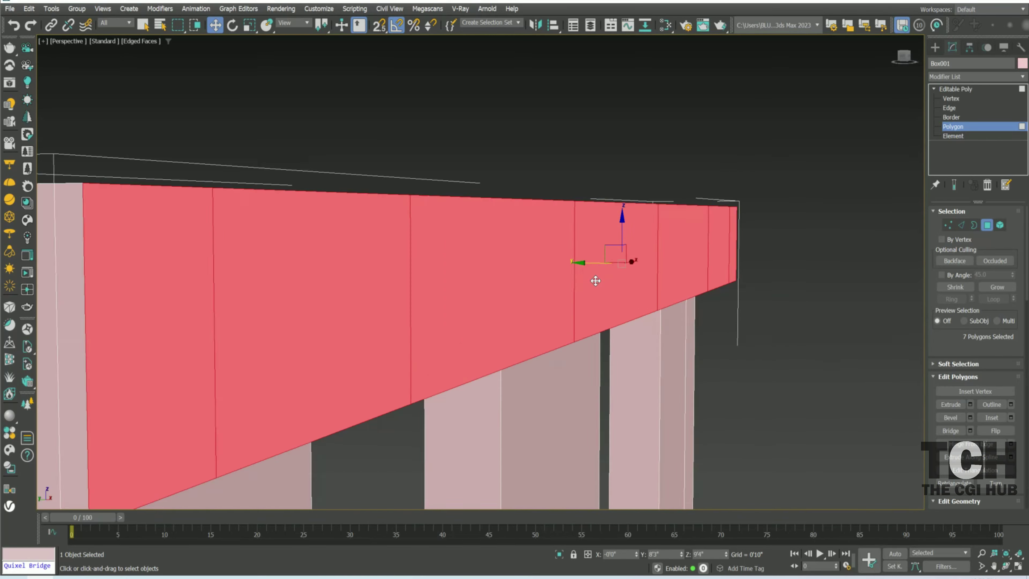
scroll(596, 281, "down", 5)
scroll(590, 216, "up", 6)
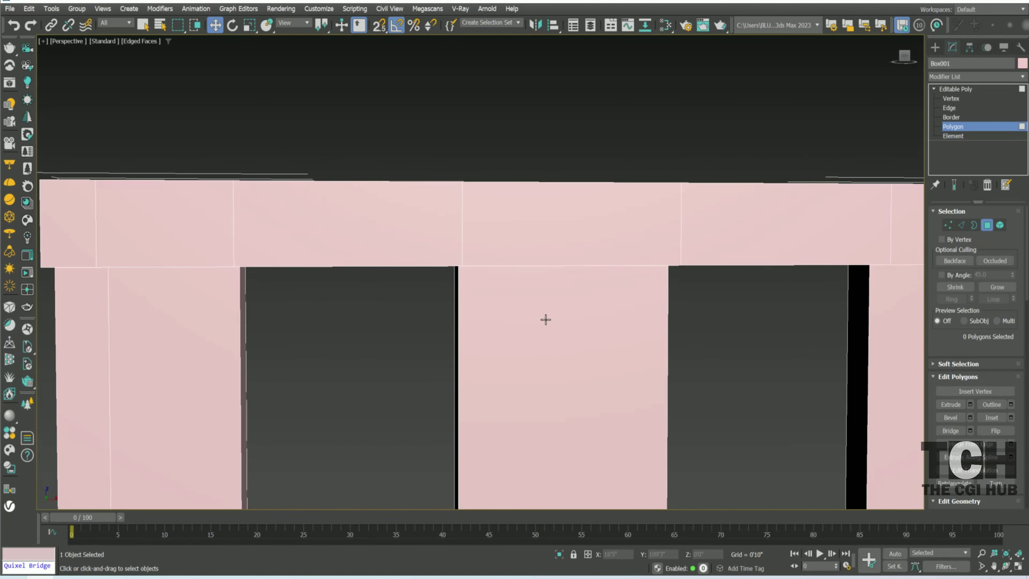
left_click(545, 319)
scroll(553, 214, "down", 3)
scroll(553, 214, "down", 4)
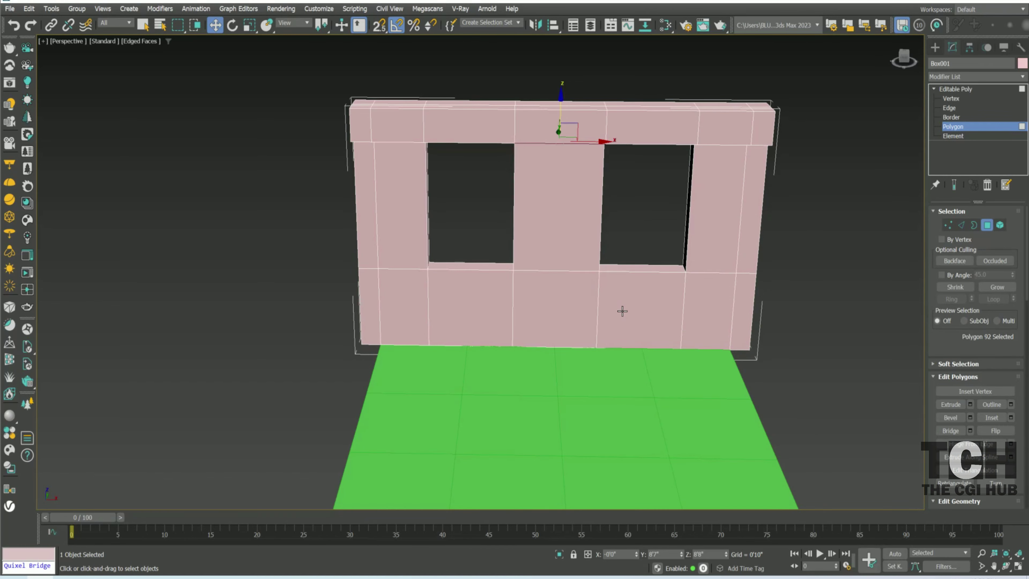
key("f")
key("1")
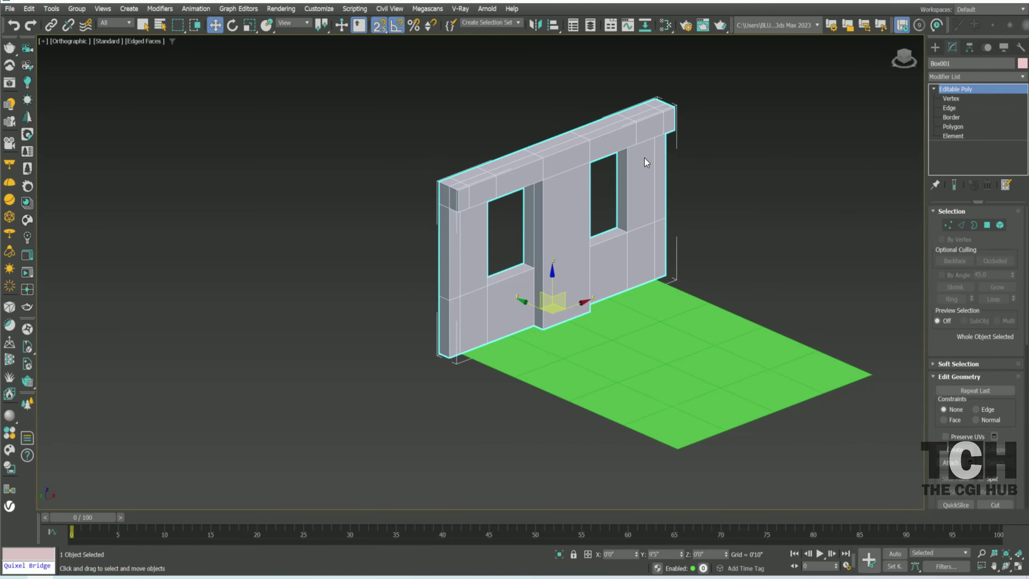
key("ctrl+s")
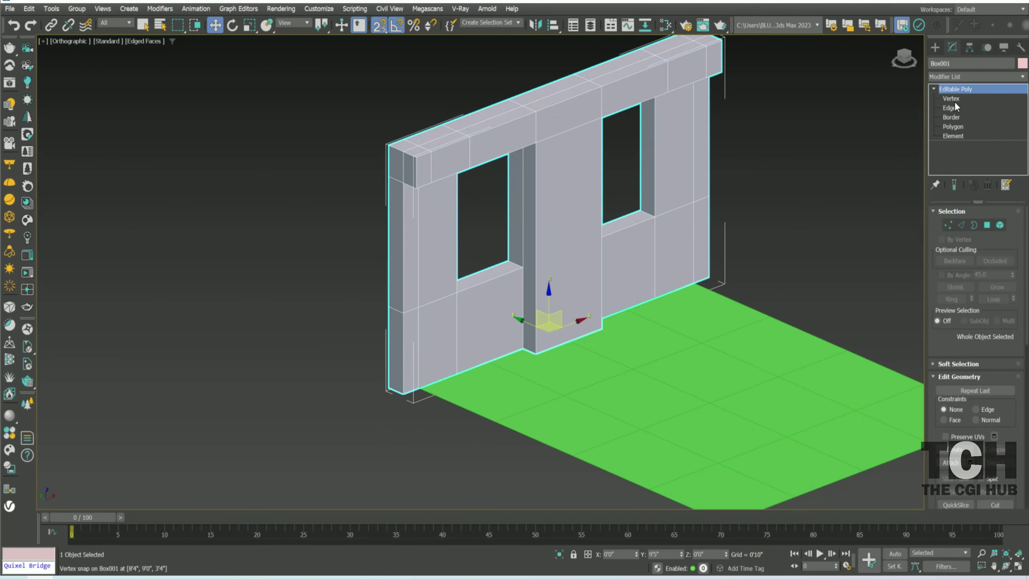
left_click(951, 98)
scroll(606, 204, "up", 2)
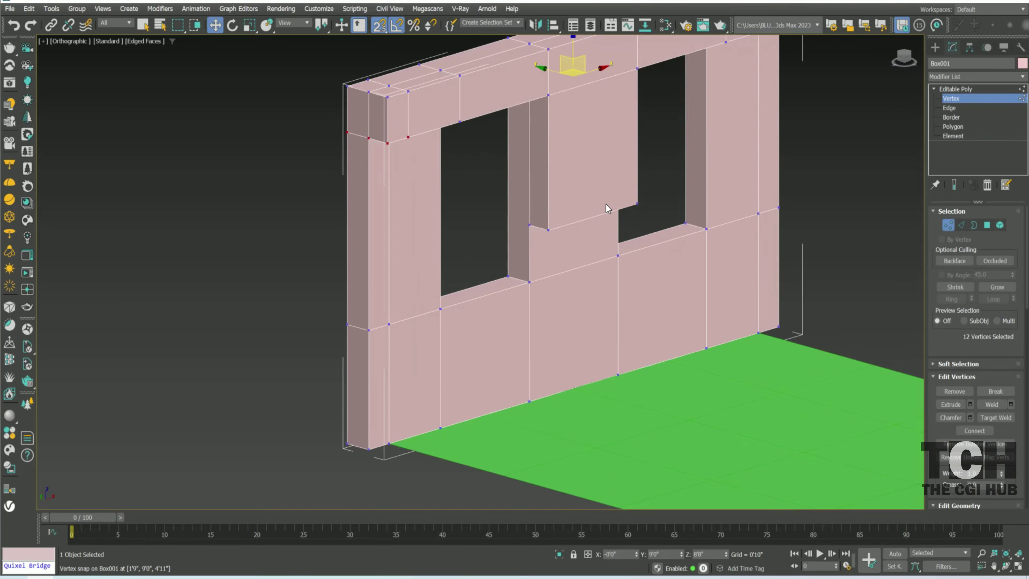
scroll(532, 225, "up", 2)
left_click_drag(531, 226, 600, 226)
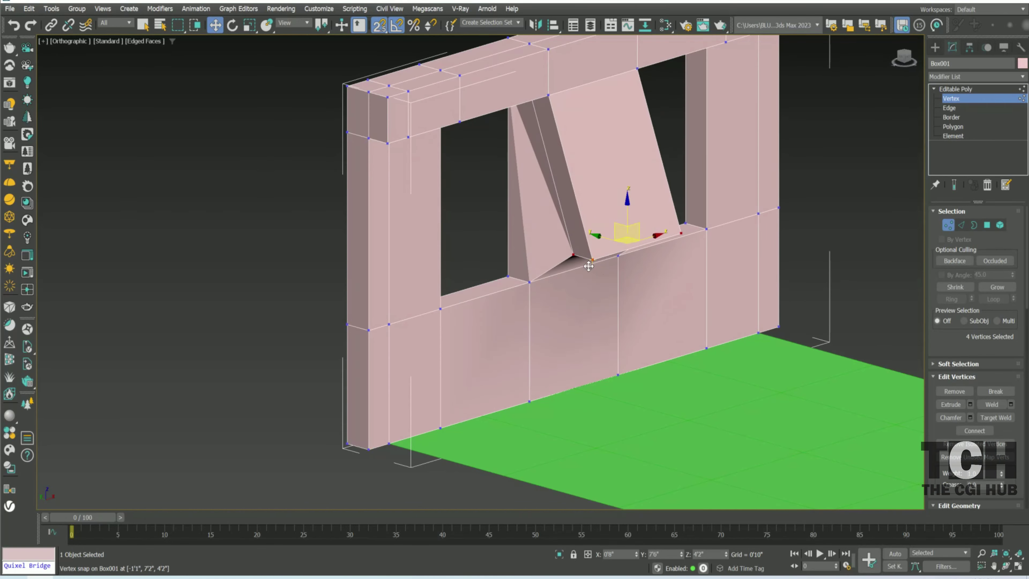
key("f")
key("u")
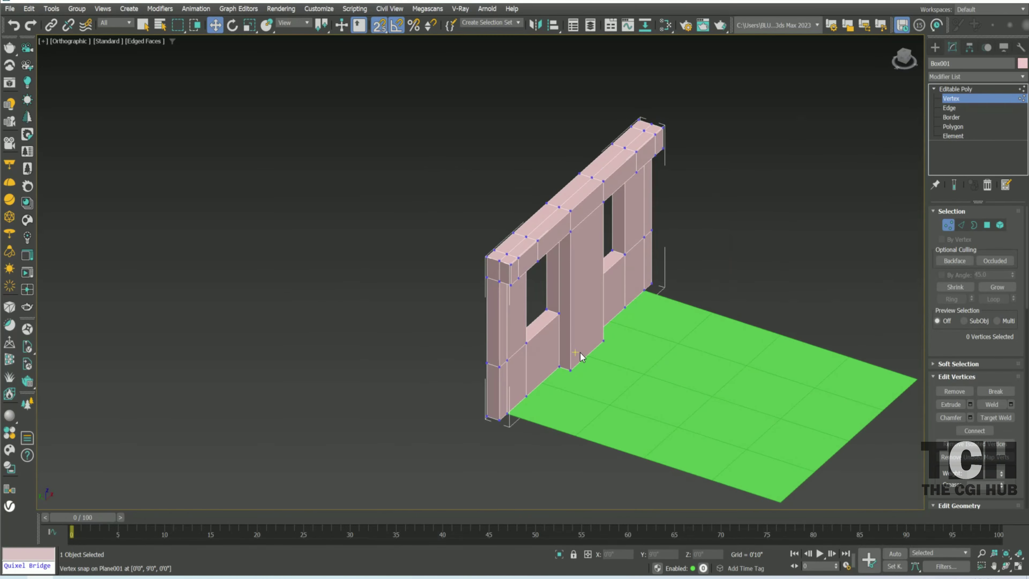
left_click(959, 93)
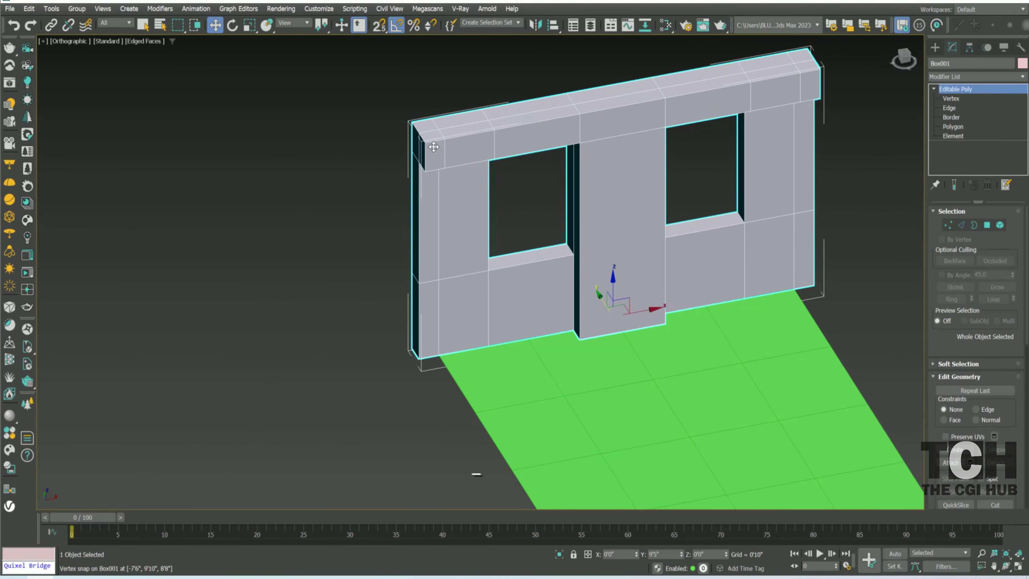
key("ctrl+z")
key("ctrl+z")
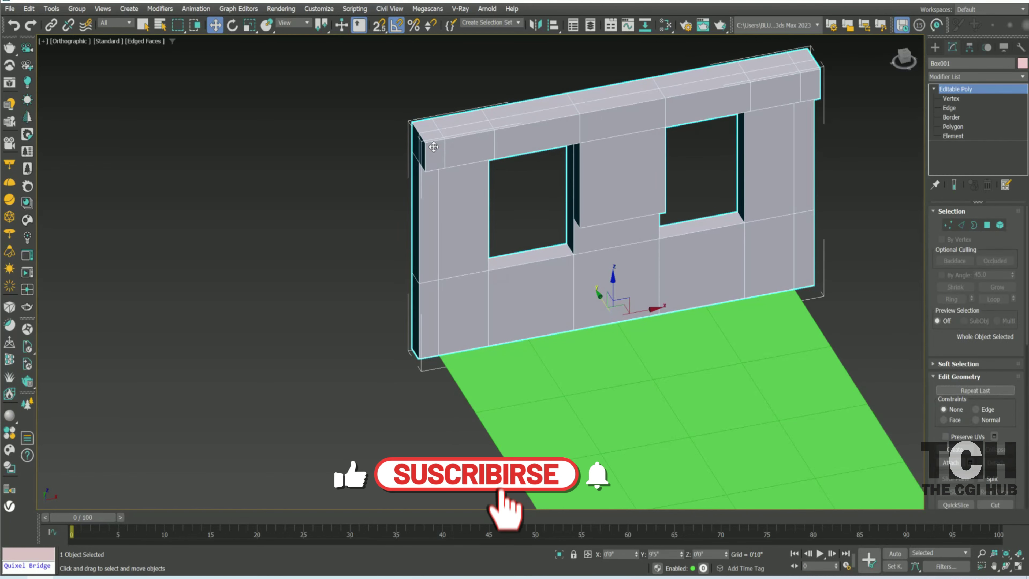
key("ctrl+y")
Move the wall's left end faces in Top view and check them end-on
key("4")
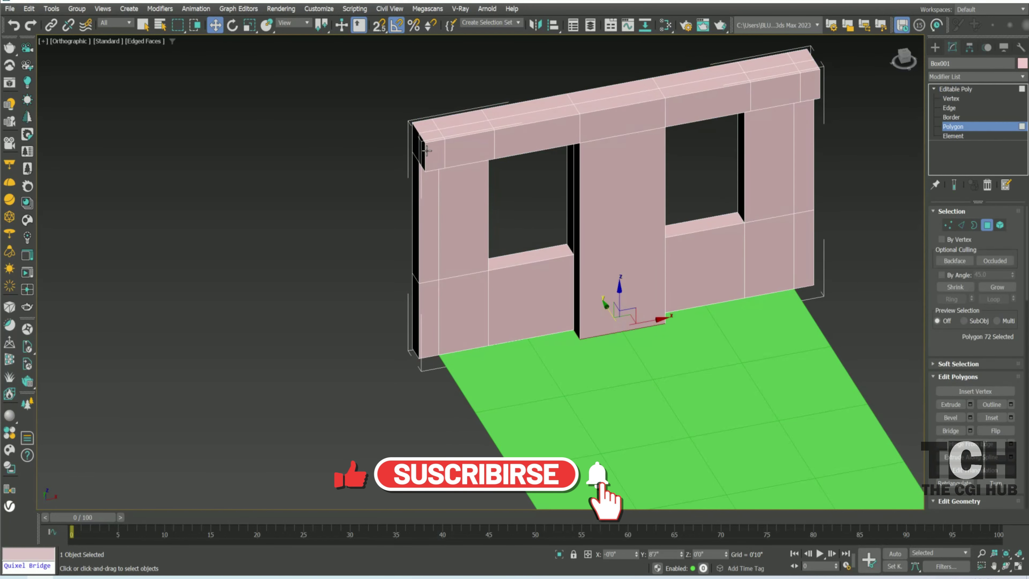
key("t")
key("F3")
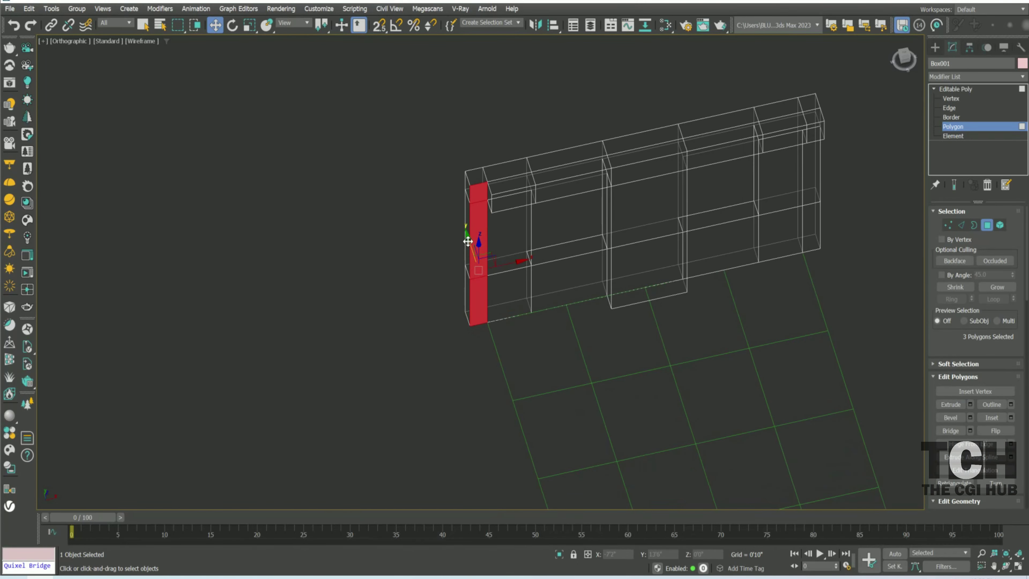
left_click_drag(468, 242, 504, 306)
middle_click_drag(503, 306, 541, 329, "alt")
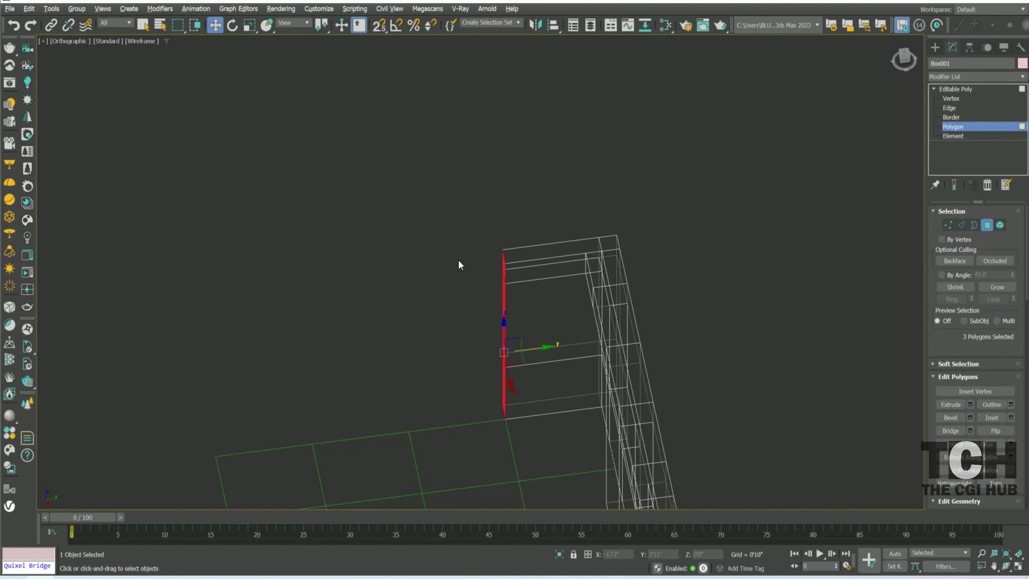
key("t")
scroll(513, 277, "up", 3)
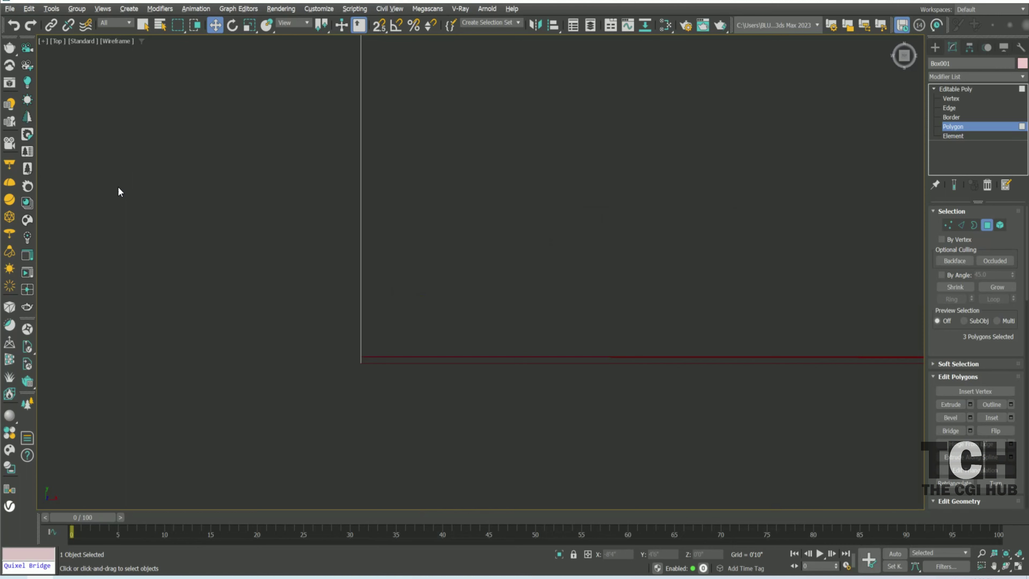
Return to Polygon mode, then send the crash report and close the notice
left_click(950, 98)
scroll(496, 342, "down", 3)
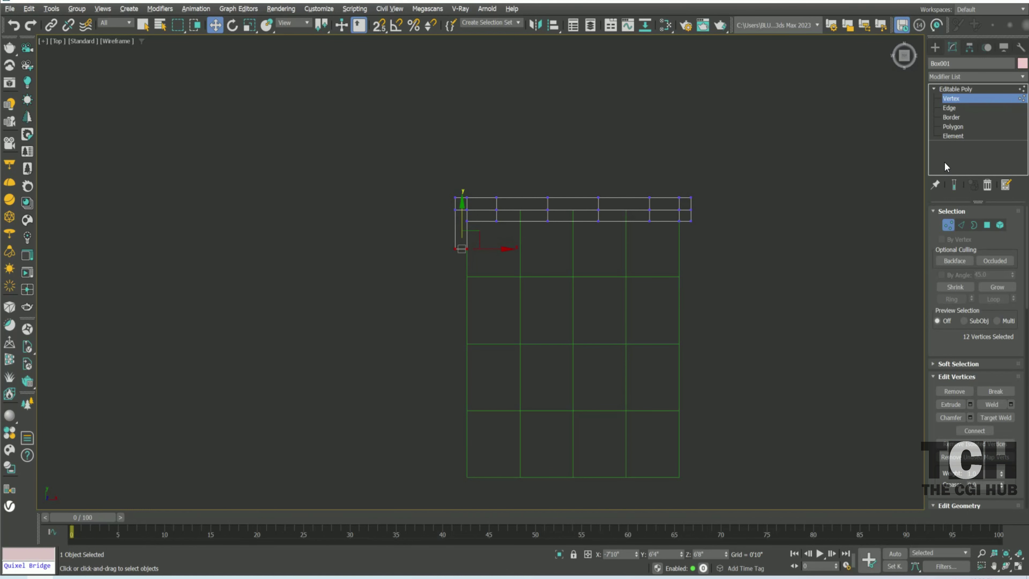
key("4")
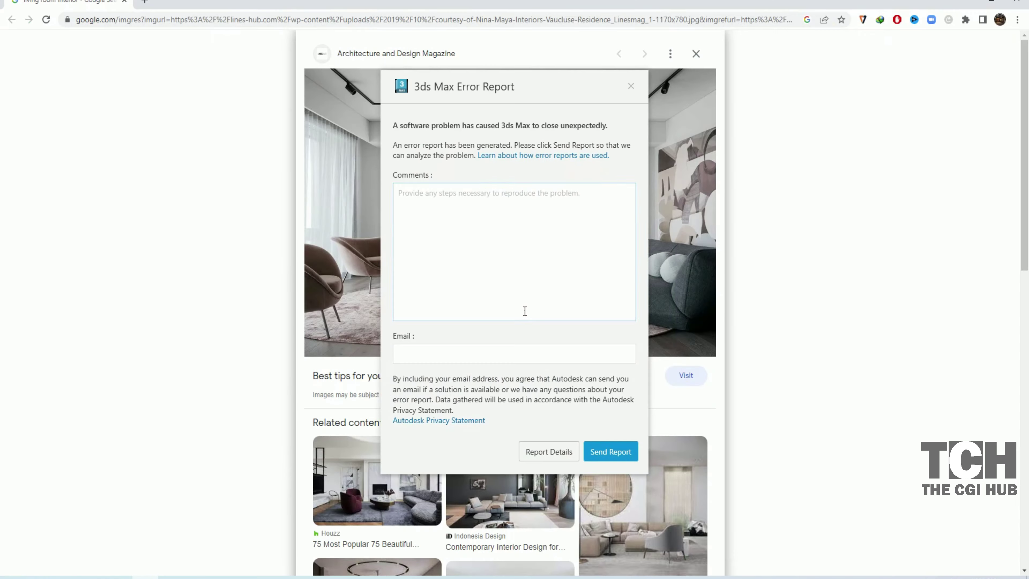
left_click(631, 86)
left_click(584, 293)
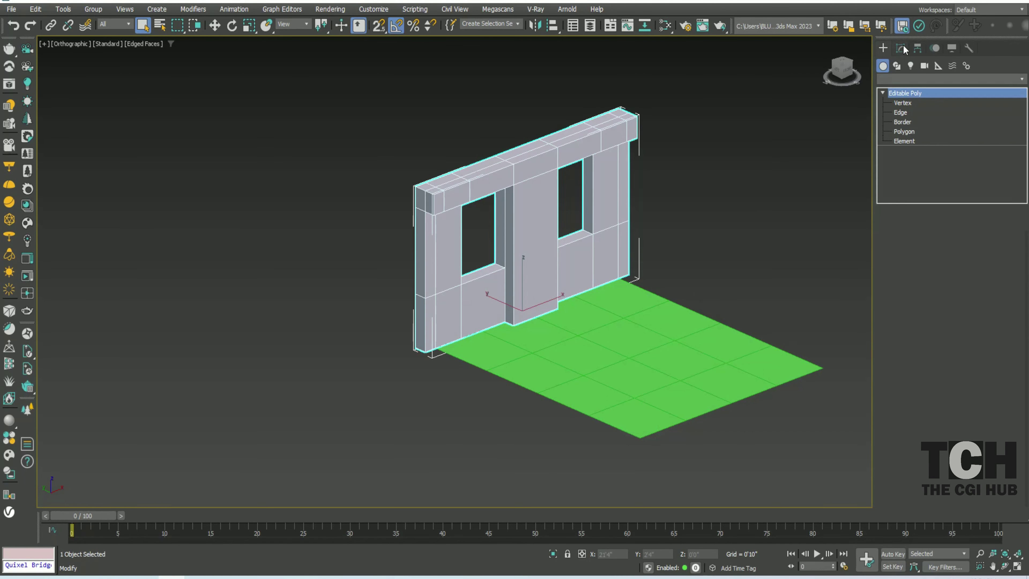
Drag the wall's left-end faces down the floor's left side in Top view to form a side wall
key("4")
key("ctrl+a")
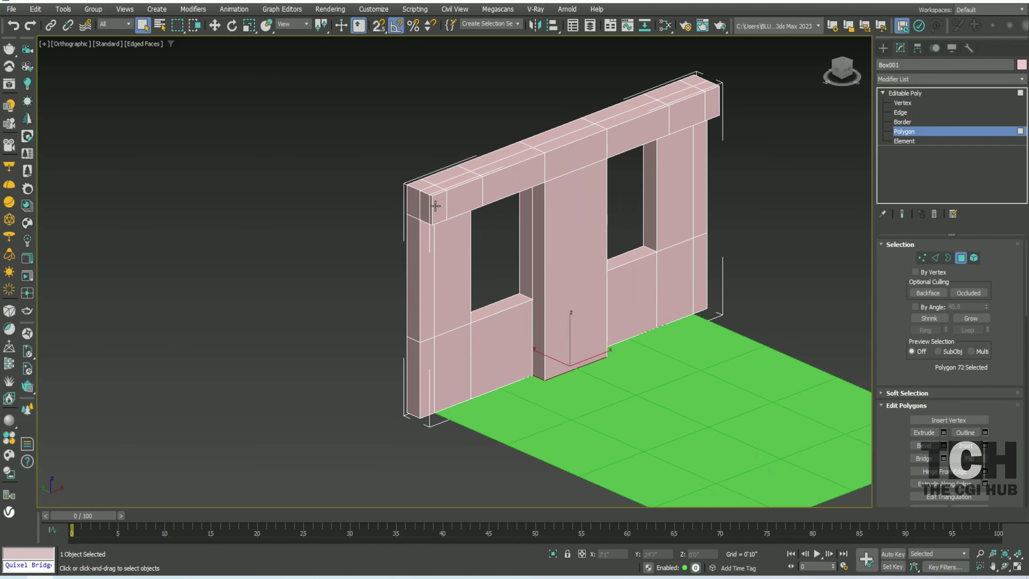
key("F3")
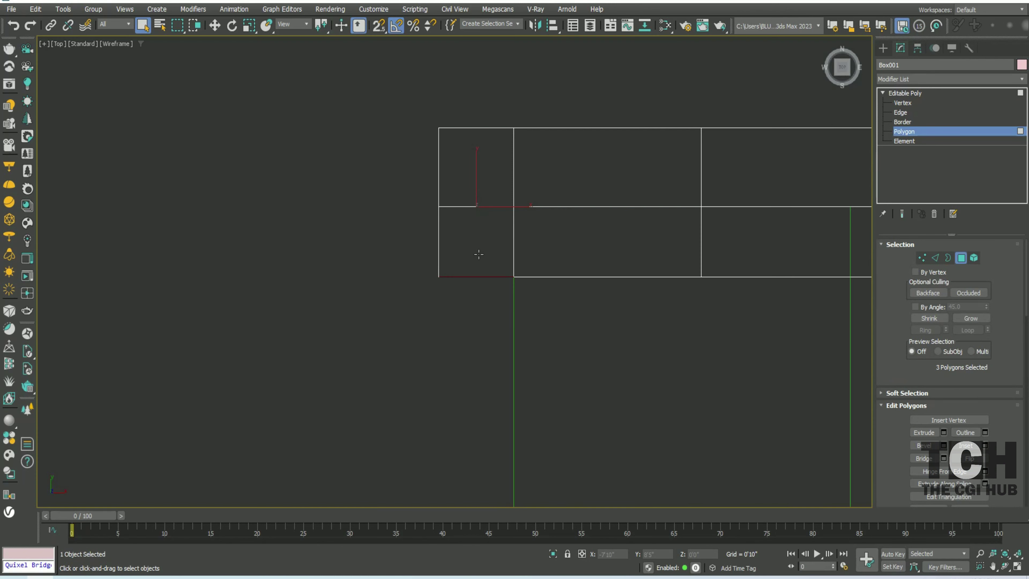
left_click(490, 282)
key("t")
key("w")
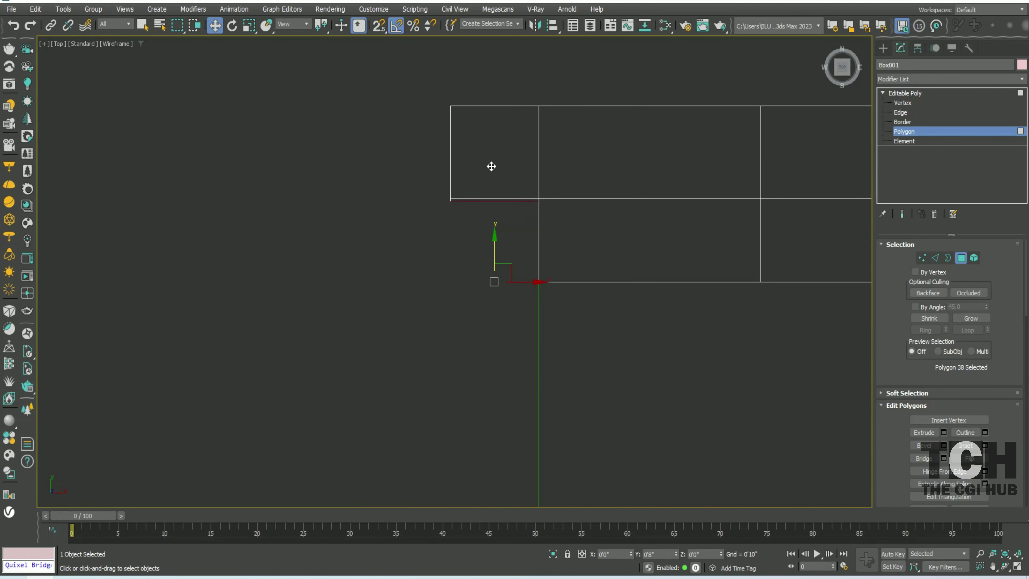
left_click(490, 165)
scroll(573, 174, "down", 5)
left_click_drag(576, 209, 571, 404)
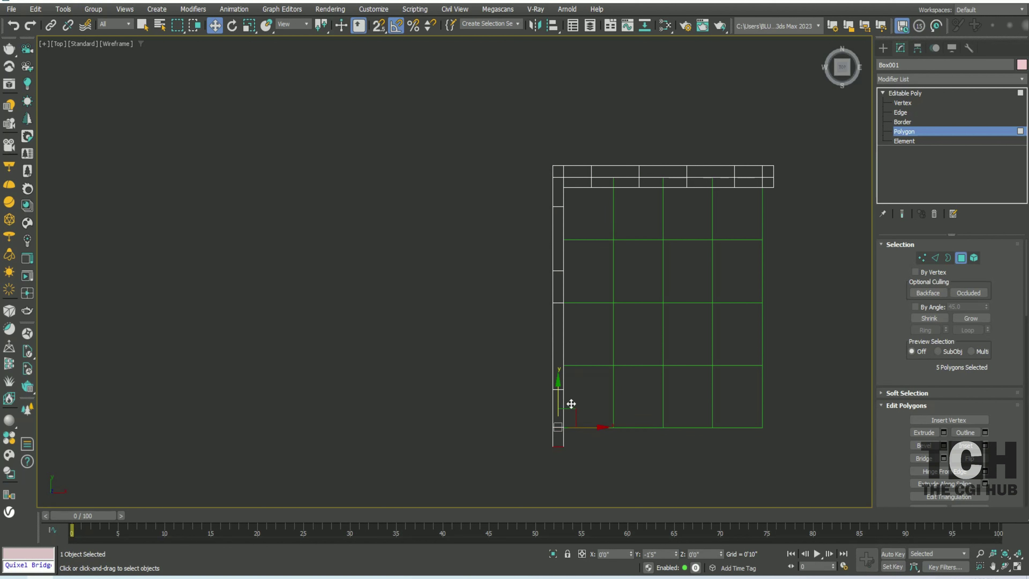
key("ctrl+d")
scroll(597, 417, "up", 3)
middle_click_drag(537, 421, 558, 367, "alt")
Select three left-wall polygons, then switch to a top-down wireframe view
key("F3")
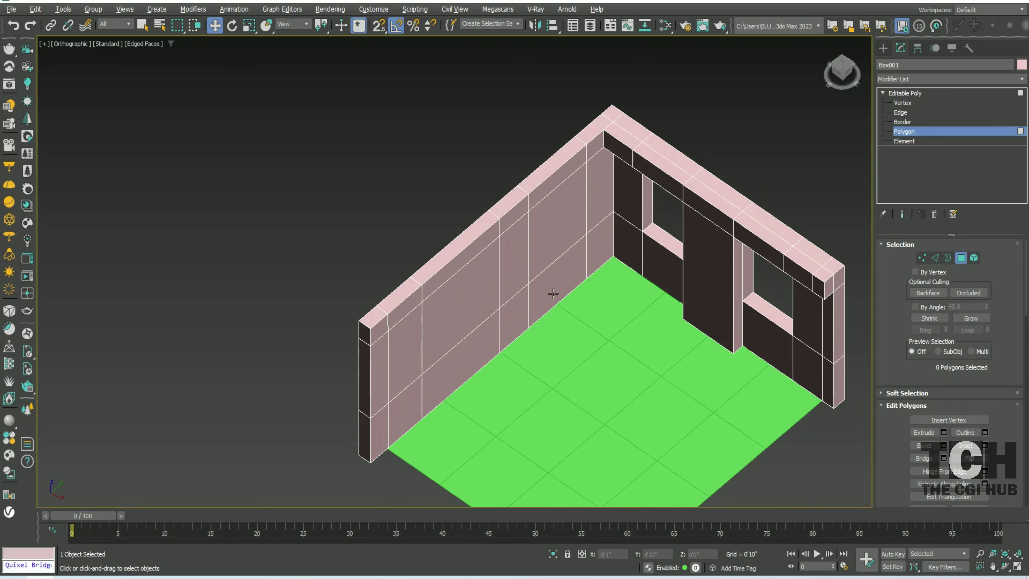
left_click(466, 295)
left_click(575, 227, "ctrl")
middle_click_drag(575, 227, 474, 269, "alt")
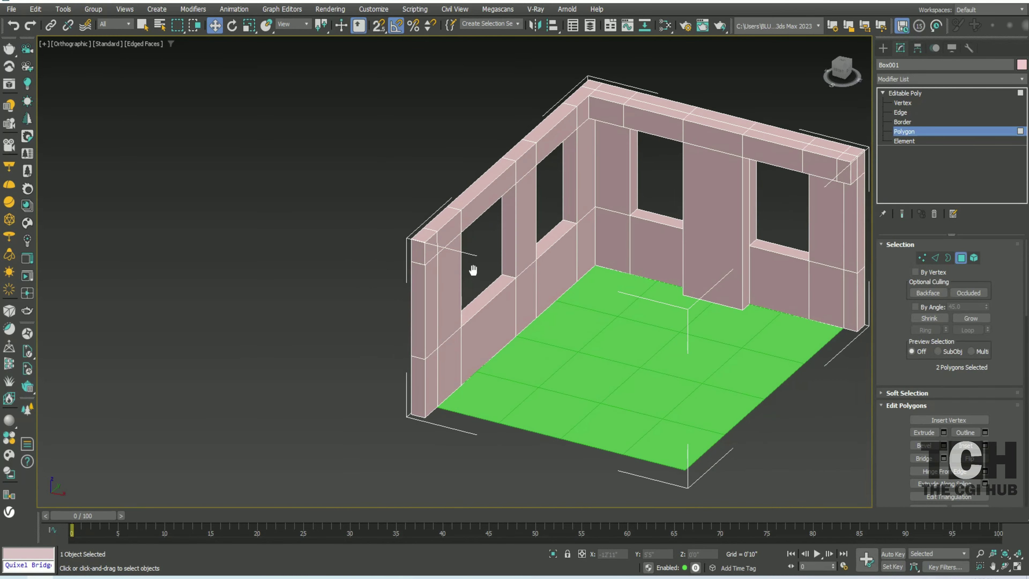
left_click(431, 309, "ctrl")
key("t")
key("F3")
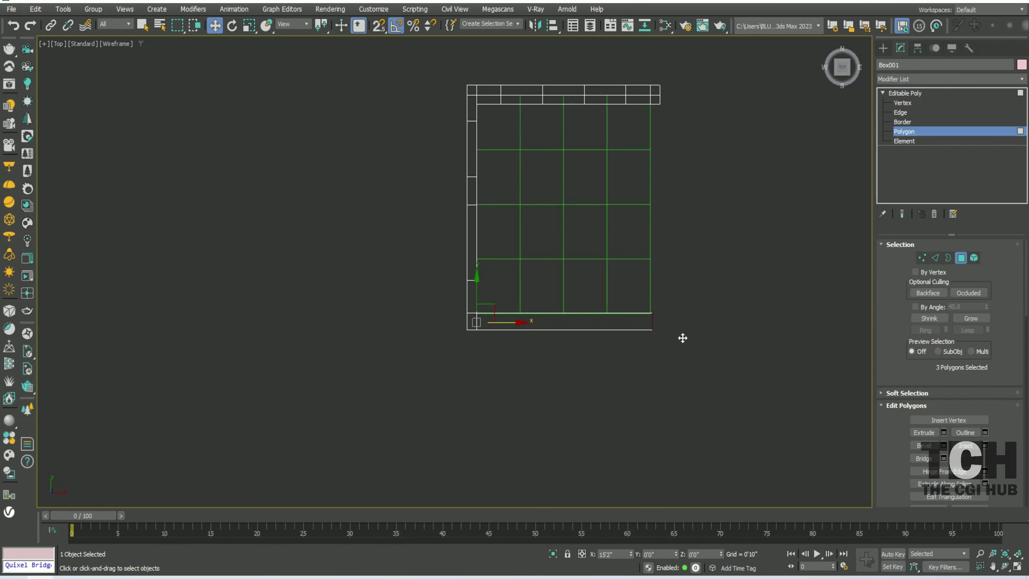
Select the vertices along the right-hand edge, then add a fourth wall polygon
scroll(689, 329, "up", 3)
scroll(643, 306, "up", 4)
left_click(904, 103)
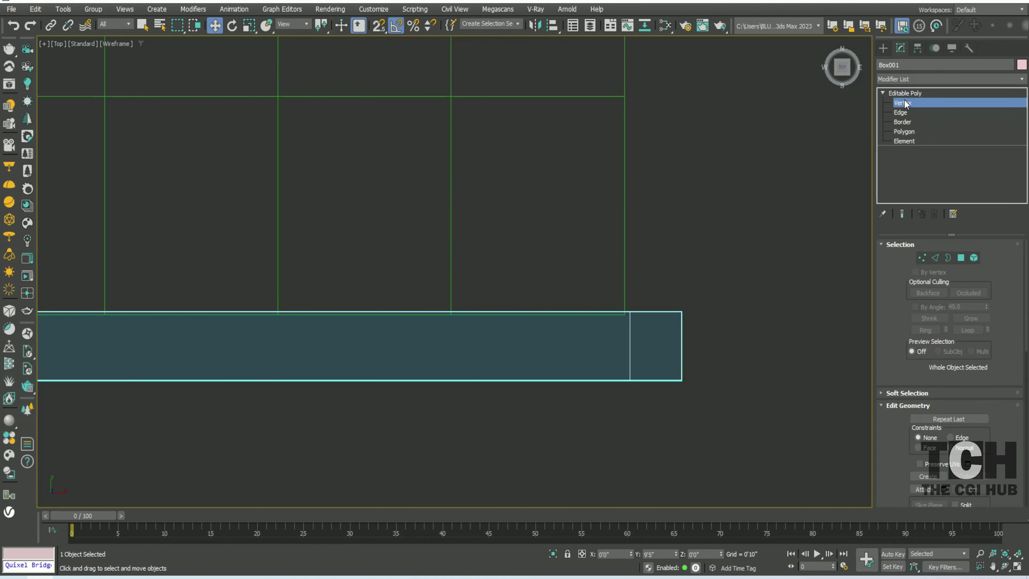
left_click_drag(620, 304, 640, 389)
scroll(628, 318, "up", 5)
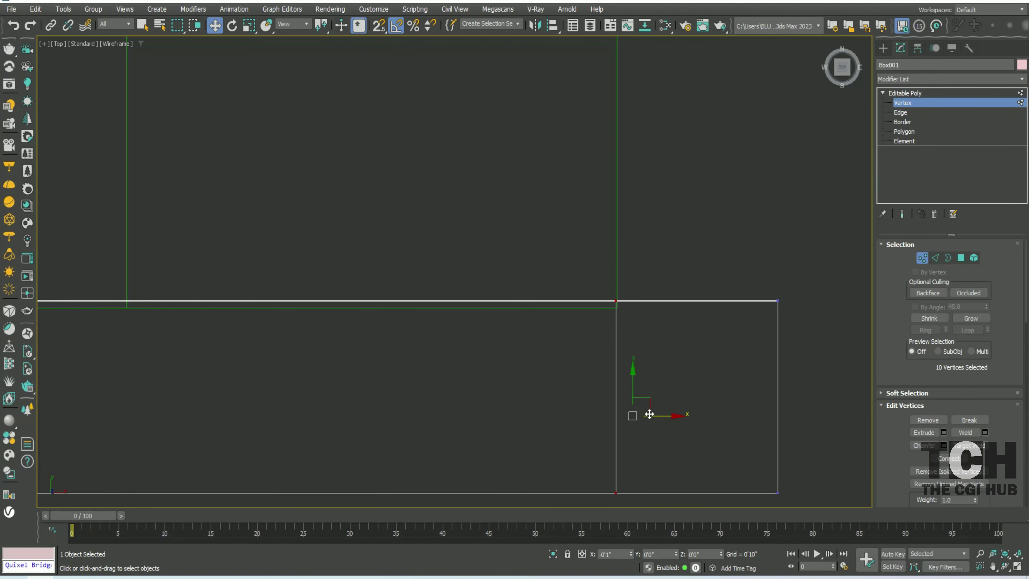
key("4")
scroll(690, 251, "down", 3)
scroll(674, 255, "down", 3)
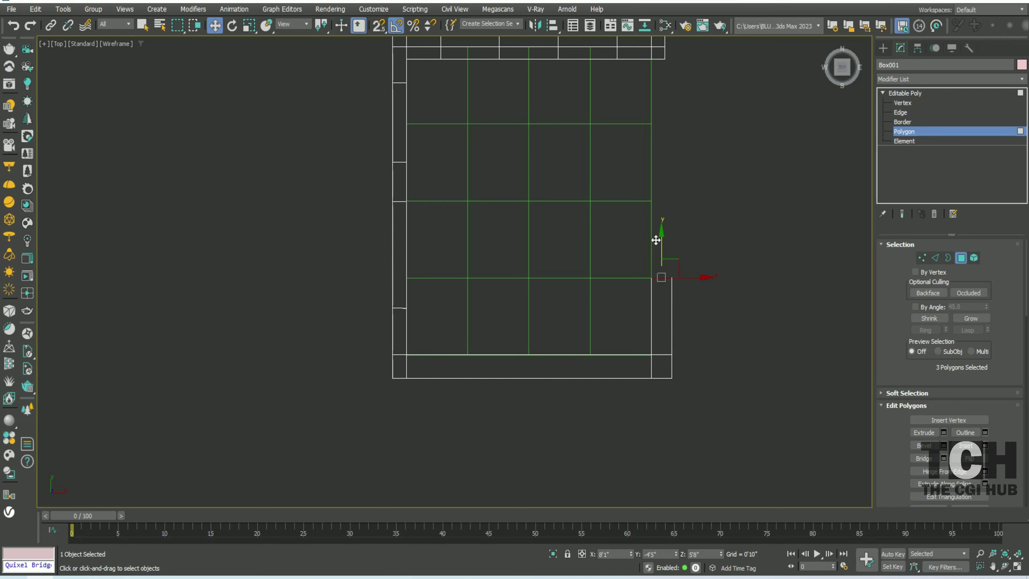
left_click(659, 324, "ctrl")
Select the outer wall face polygons and the top face of the corner column
mouse_move(659, 345)
middle_mouse_down("alt")
mouse_move(664, 188)
mouse_move(662, 218)
middle_mouse_up("alt")
key("F3")
left_click_drag(662, 218, 685, 315, "ctrl")
mouse_move(684, 315)
middle_mouse_down("alt")
mouse_move(736, 262)
mouse_move(758, 103)
middle_mouse_up("alt")
scroll(524, 92, "up", 4)
left_click(536, 100)
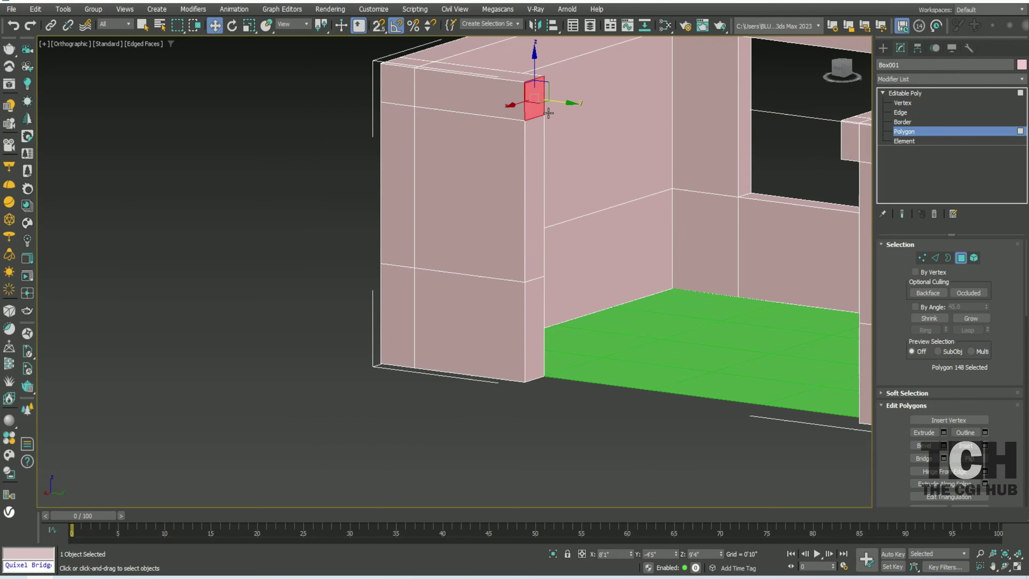
Select a right-hand column polygon, then undo it and zoom out to the whole room
scroll(548, 113, "down", 5)
mouse_move(549, 113)
middle_mouse_down("alt")
mouse_move(608, 182)
mouse_move(740, 113)
middle_mouse_up("alt")
scroll(607, 182, "up", 5)
left_click(739, 114)
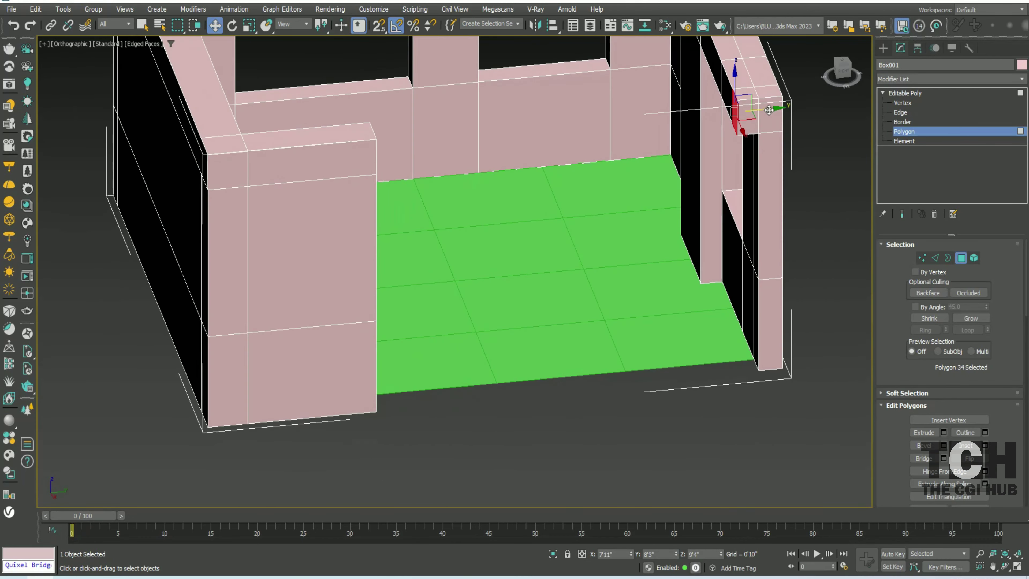
key("shift+z")
key("ctrl+z")
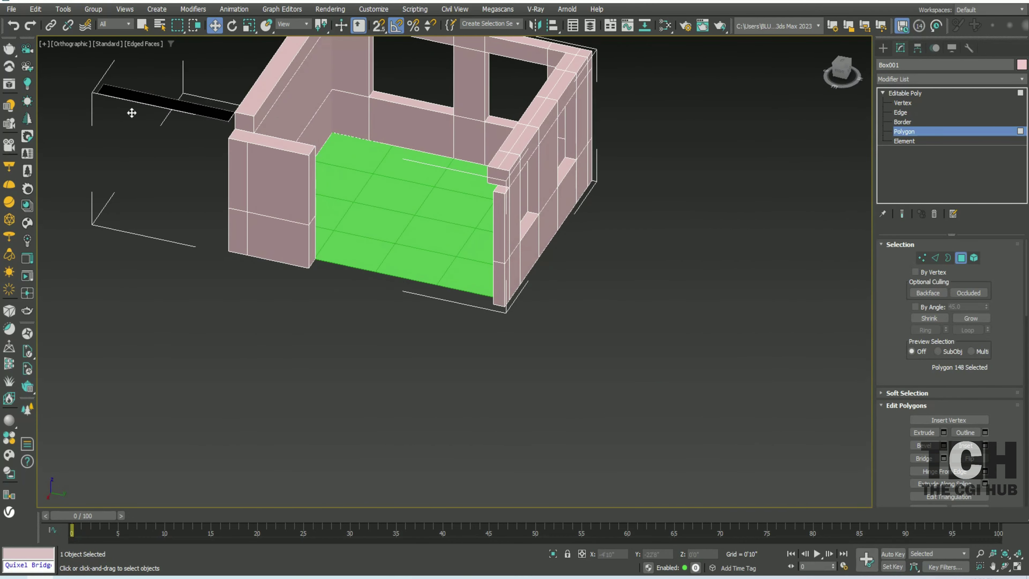
key("shift+z")
key("shift+z")
key("ctrl+z")
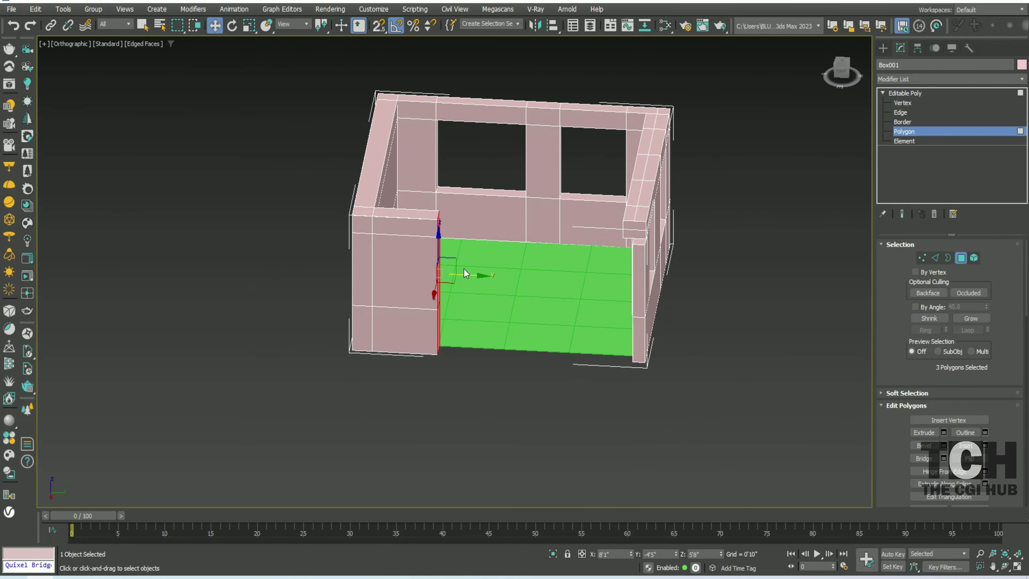
Select three front-left pillar polygons, then step back through earlier views and undo states
mouse_move(459, 271)
middle_mouse_down("alt")
mouse_move(705, 312)
mouse_move(729, 398)
middle_mouse_up("alt")
key("z")
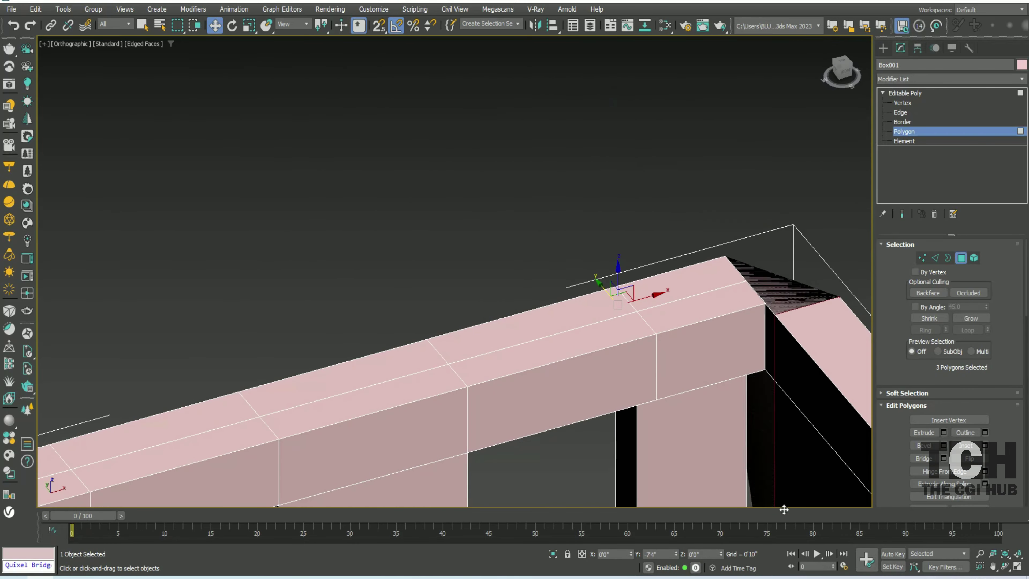
key("shift+z")
key("shift+z")
key("shift+z")
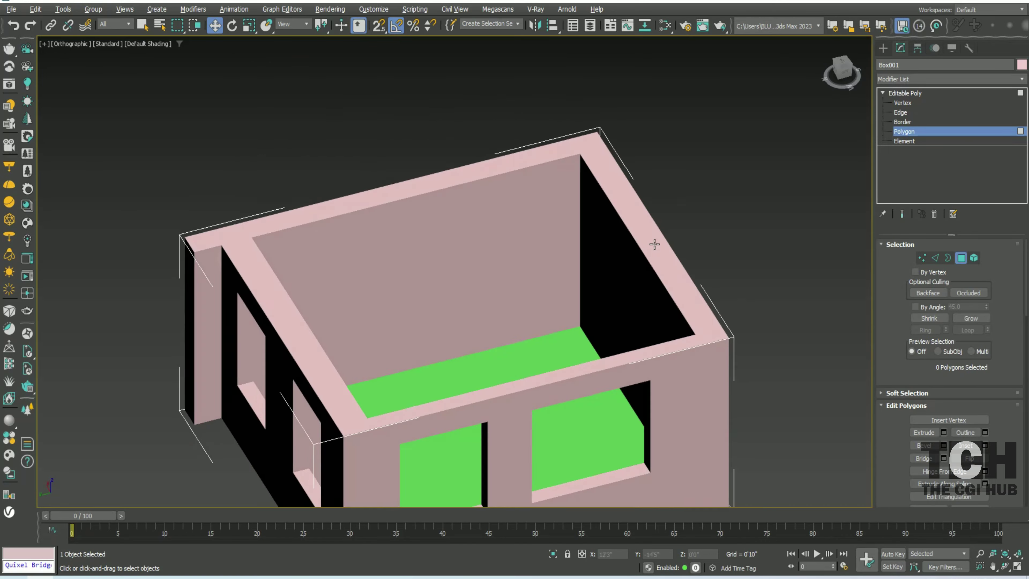
key("shift+z")
key("ctrl+z")
key("ctrl+z")
key("shift+z")
key("shift+z")
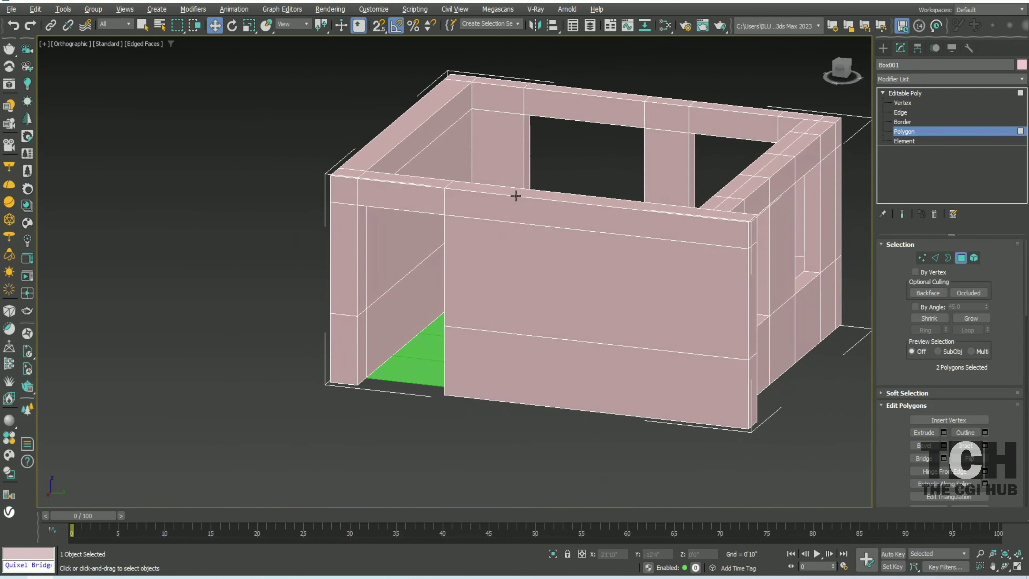
key("shift+z")
key("shift+z")
key("shift+z")
key("ctrl+z")
key("shift+z")
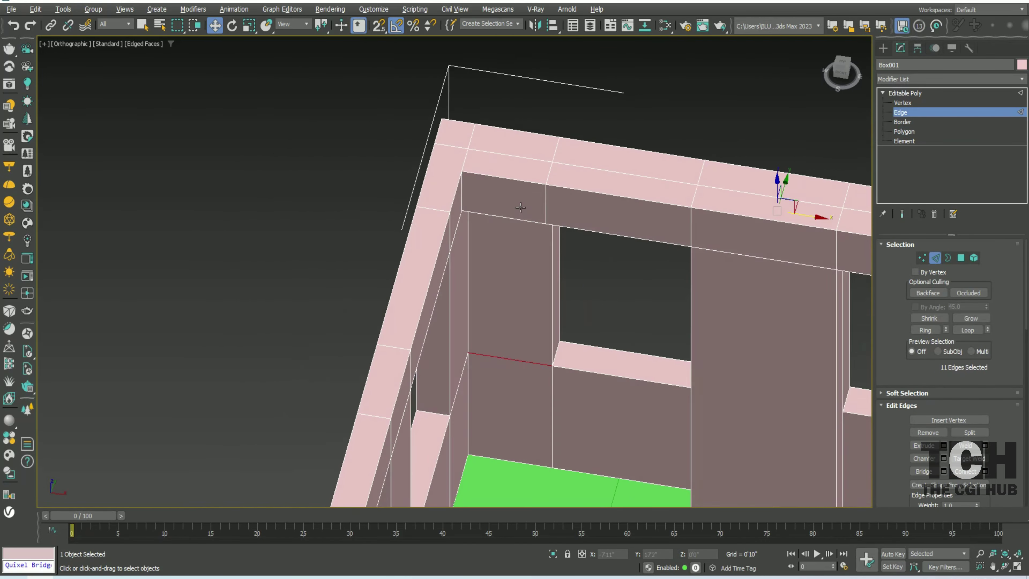
Connect an edge ring across the wall with a new cut near the corner
left_click(925, 330)
right_click(502, 202)
left_click(493, 243)
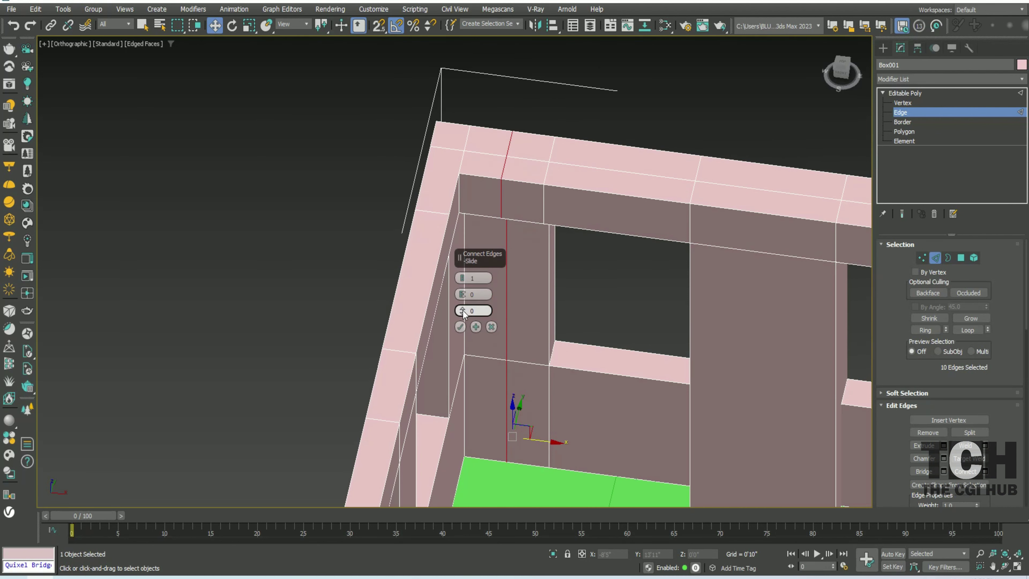
left_click(460, 326)
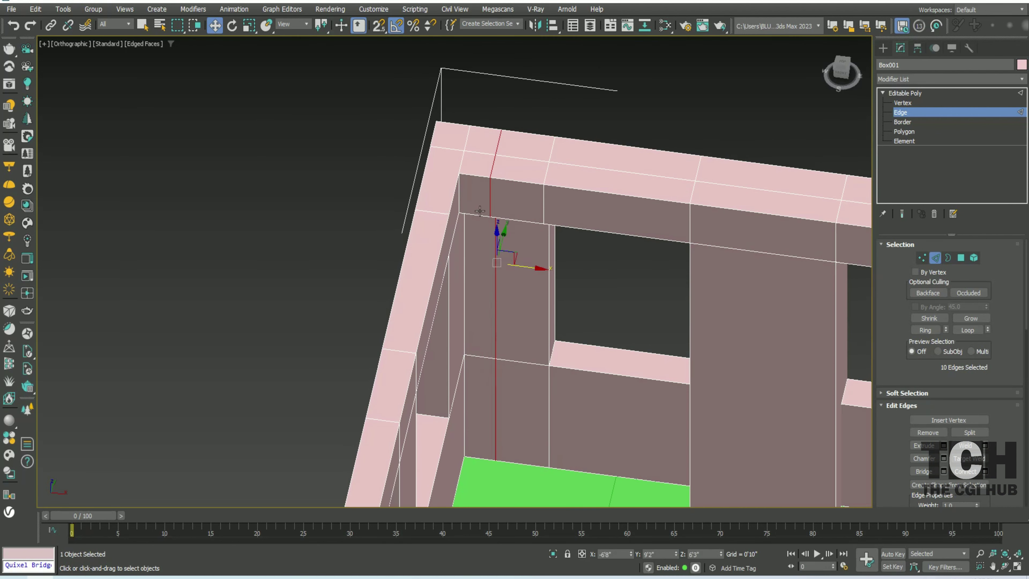
left_click(903, 133)
Snap the corner vertices onto the wall corner in Top view so the tops meet flush
key("shift+z")
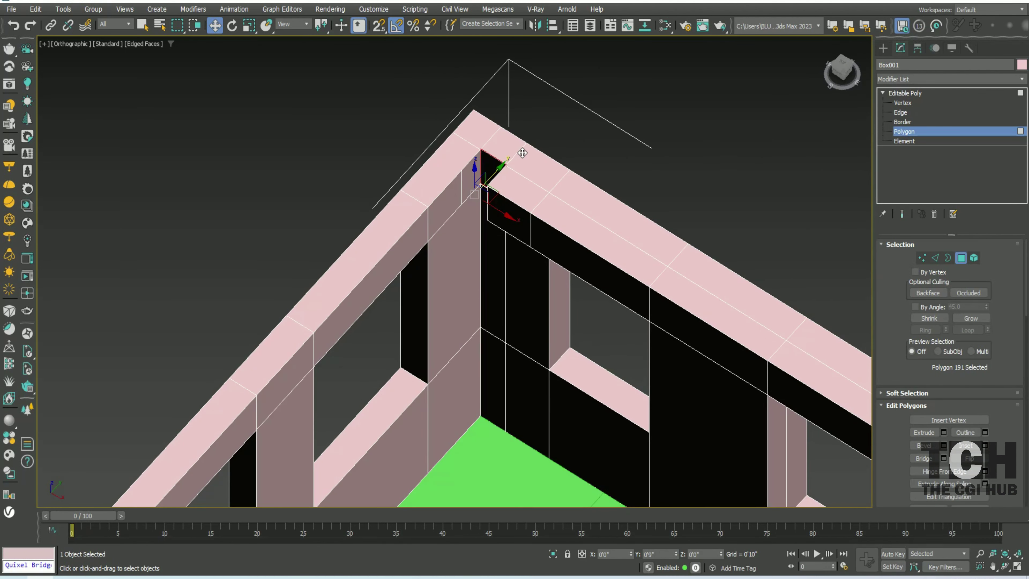
key("shift+z")
key("1")
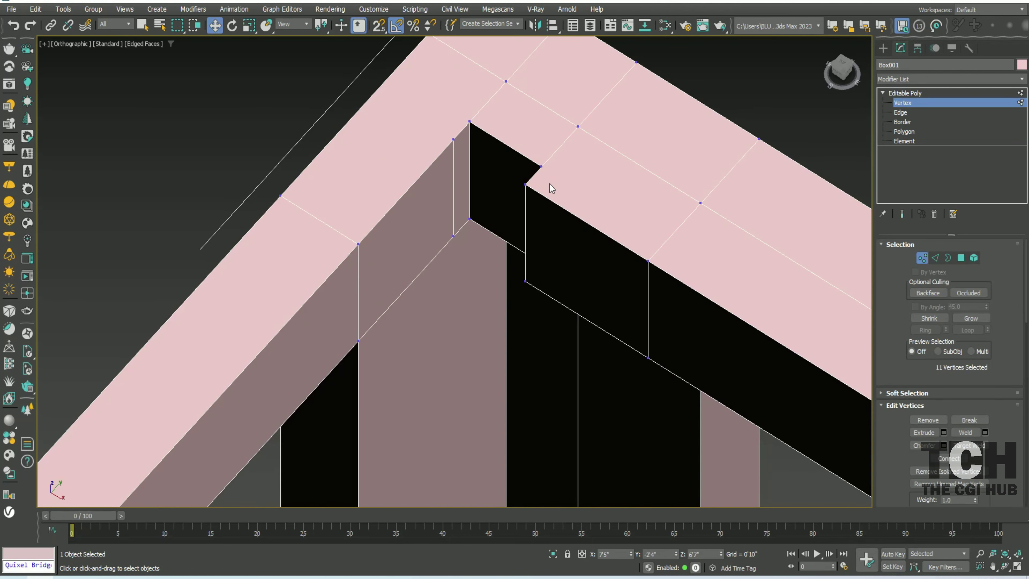
key("t")
key("F3")
left_click_drag(553, 195, 335, 225)
key("F3")
middle_click_drag(371, 115, 266, 156, "alt")
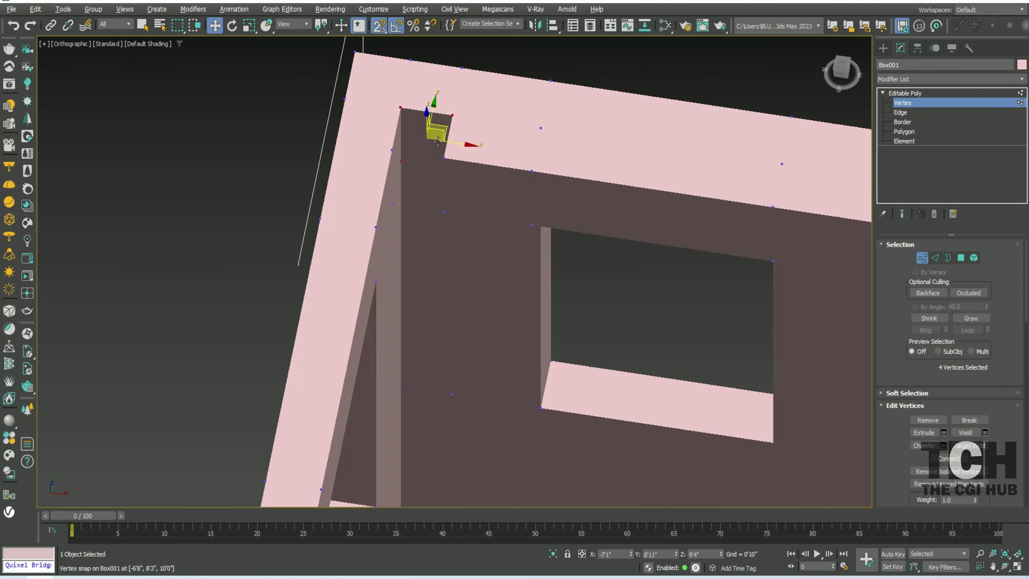
Zoom out to the whole room, clear the selection and turn off edged-faces display
key("shift+z")
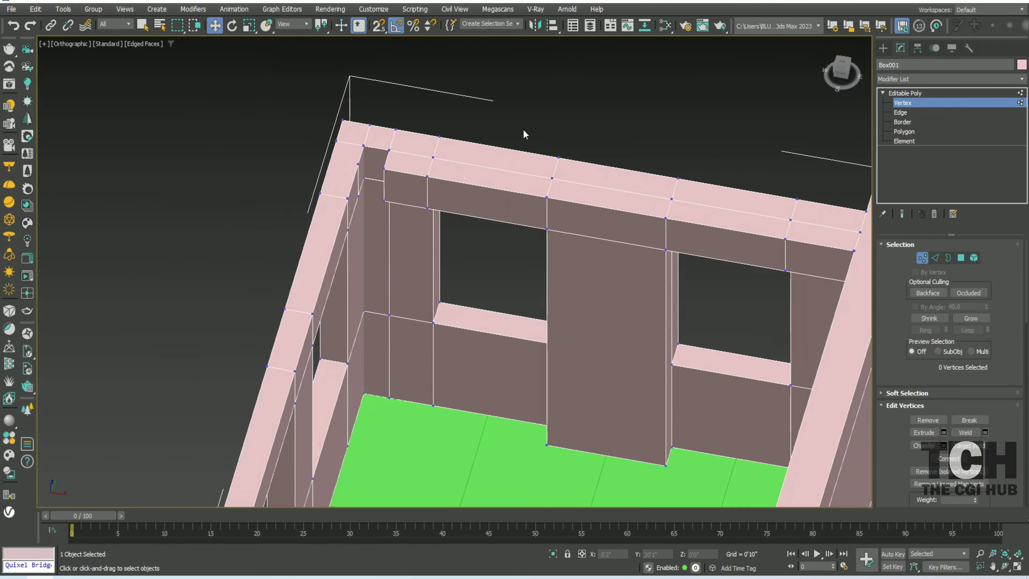
key("shift+z")
left_click(671, 122)
key("F4")
key("shift+z")
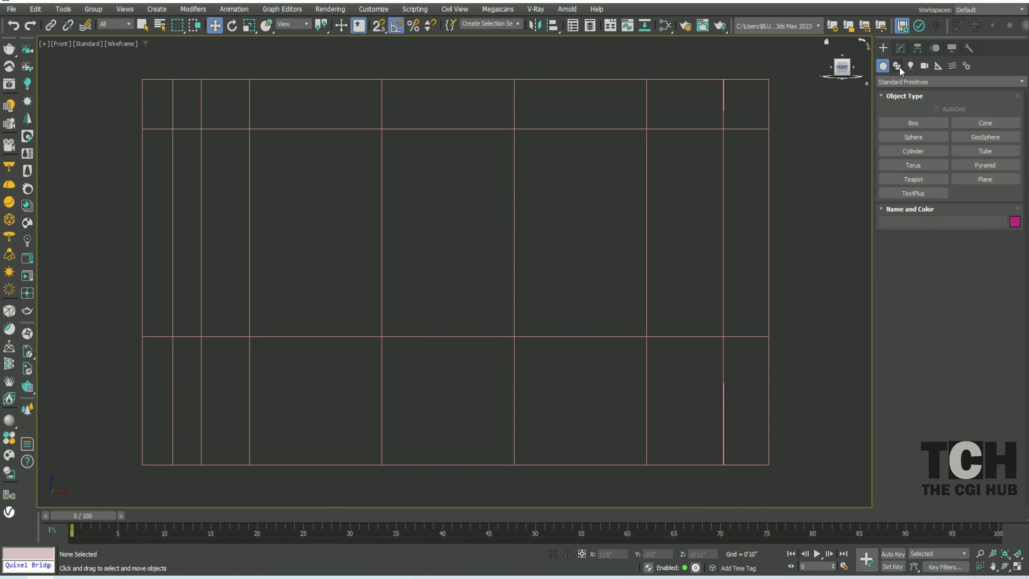
Draw Rectangle001 over the front-wall window opening and convert it to an Editable Spline
left_click(897, 66)
left_click(985, 123)
left_click_drag(248, 128, 417, 317)
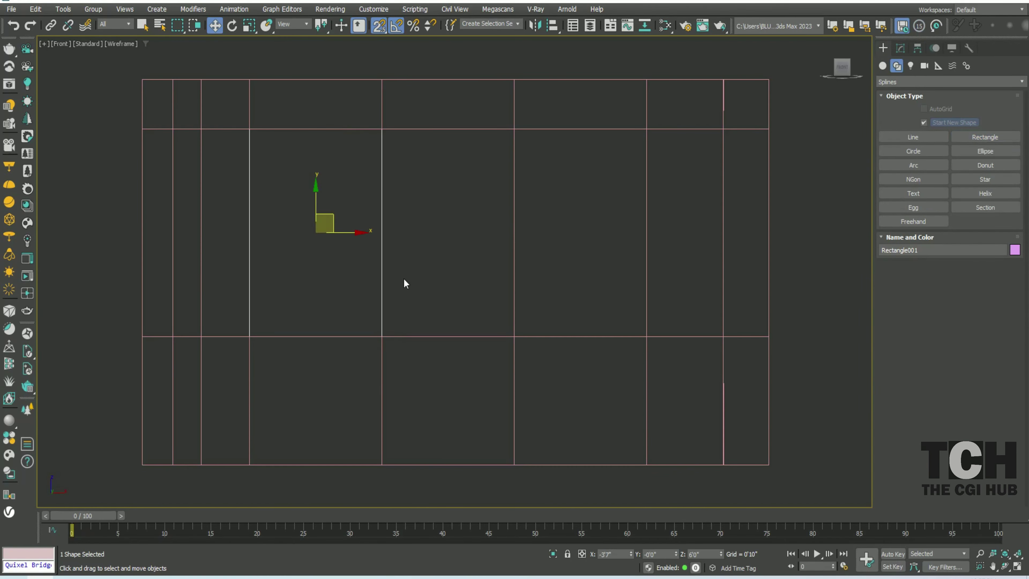
right_click(447, 198)
left_click(486, 335)
right_click(366, 180)
left_click(348, 144)
left_click(380, 333)
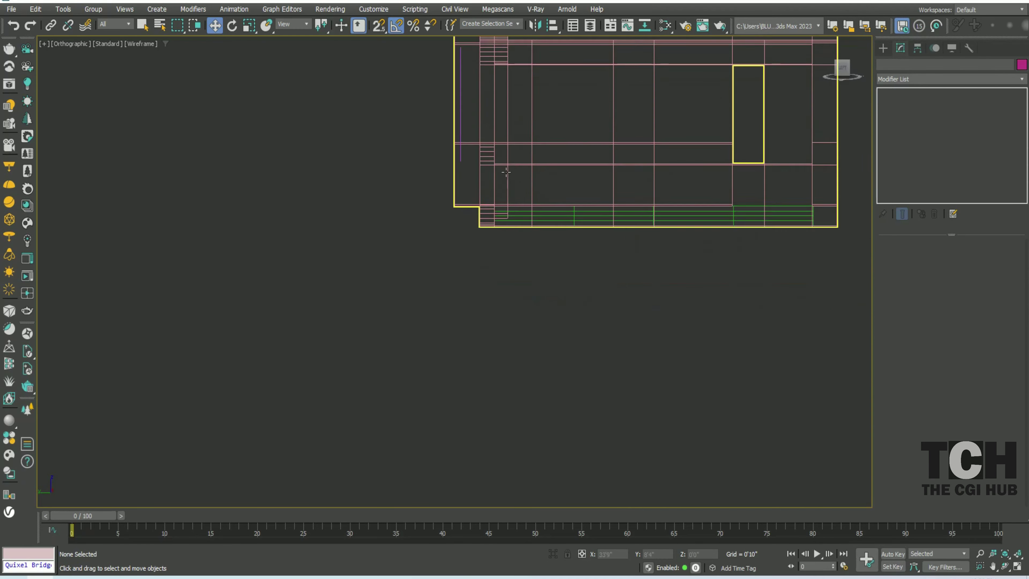
Draw a thin rectangle, Rectangle002, snapped to the wall corner
left_click(883, 48)
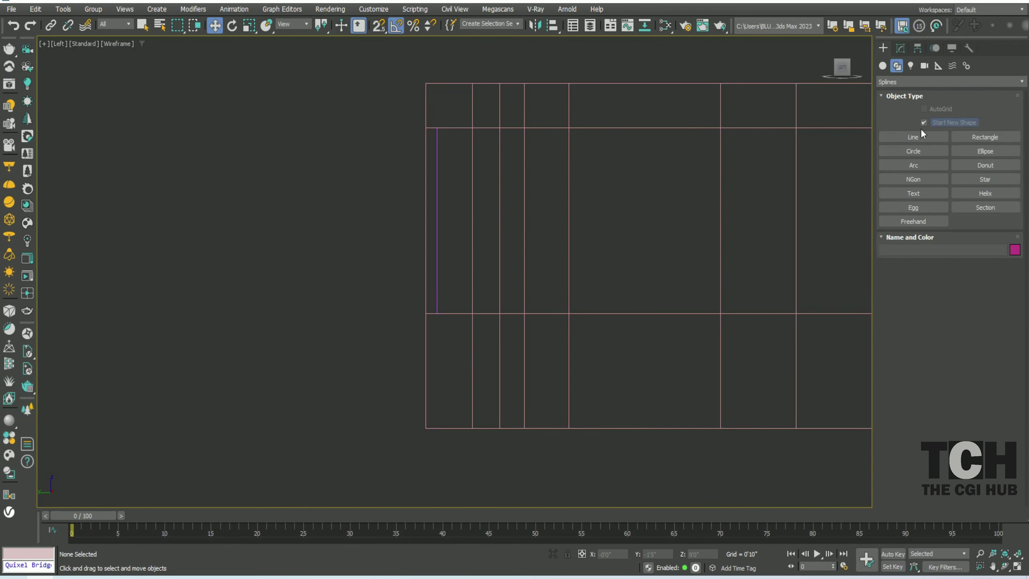
left_click(955, 141)
key("s")
left_click_drag(456, 106, 510, 128)
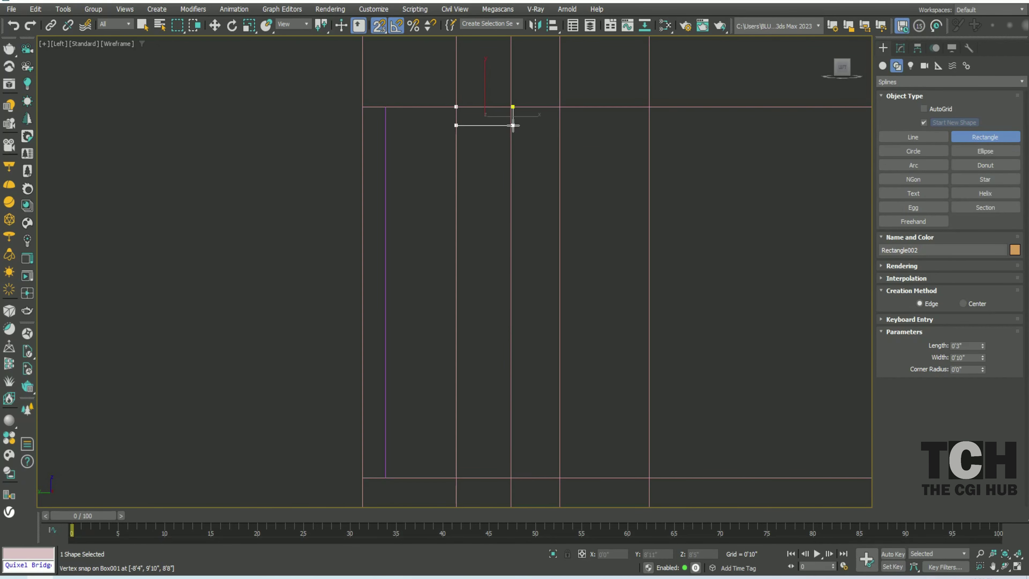
scroll(493, 120, "up", 4)
left_click(900, 48)
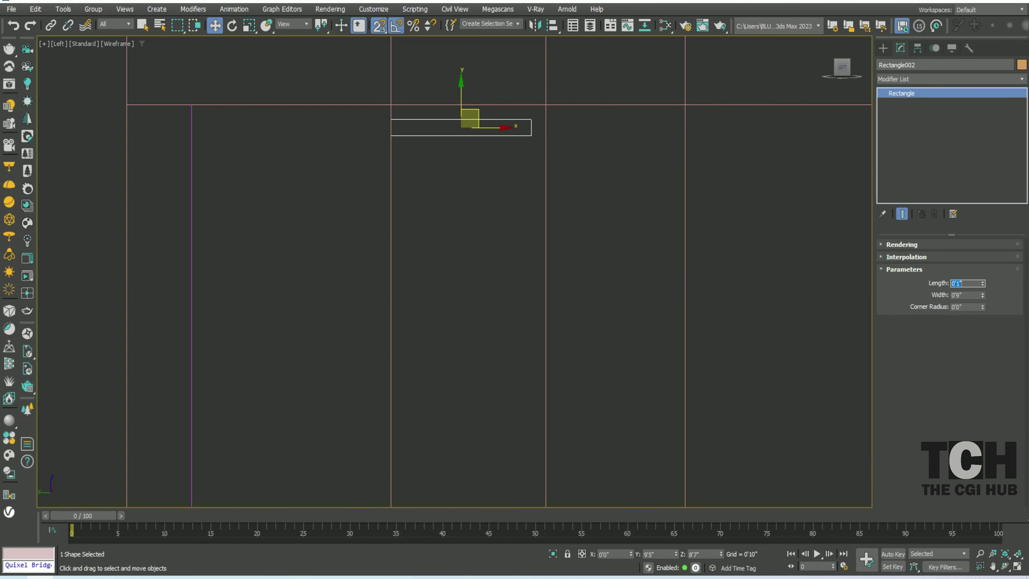
middle_click_drag(848, 308, 885, 311)
scroll(450, 134, "up", 2)
scroll(450, 134, "up", 3)
Convert Rectangle002 to an Editable Spline and divide its bottom segment with 6 vertices
right_click(480, 172)
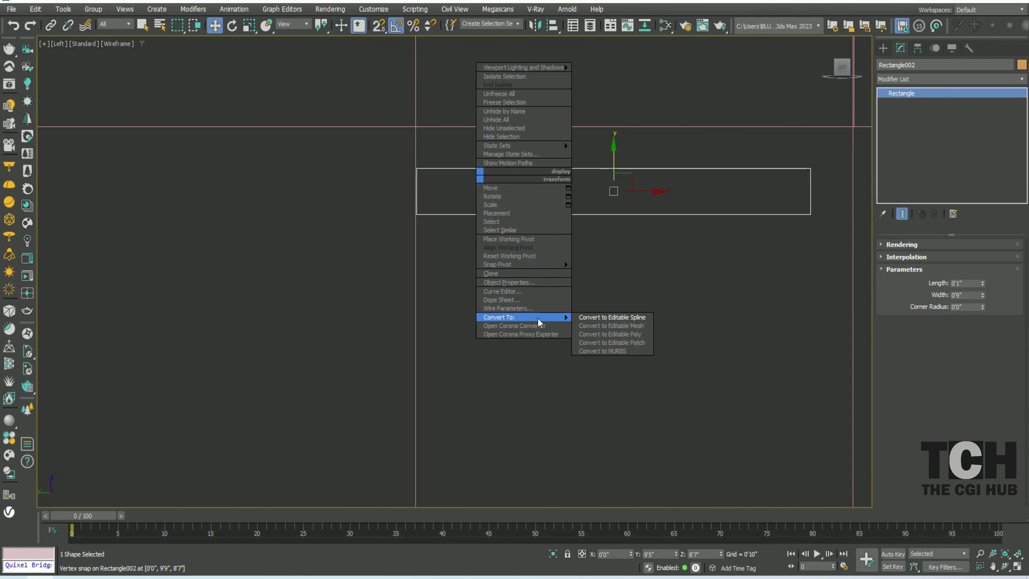
left_click(576, 318)
key("3")
key("s")
left_click(421, 177)
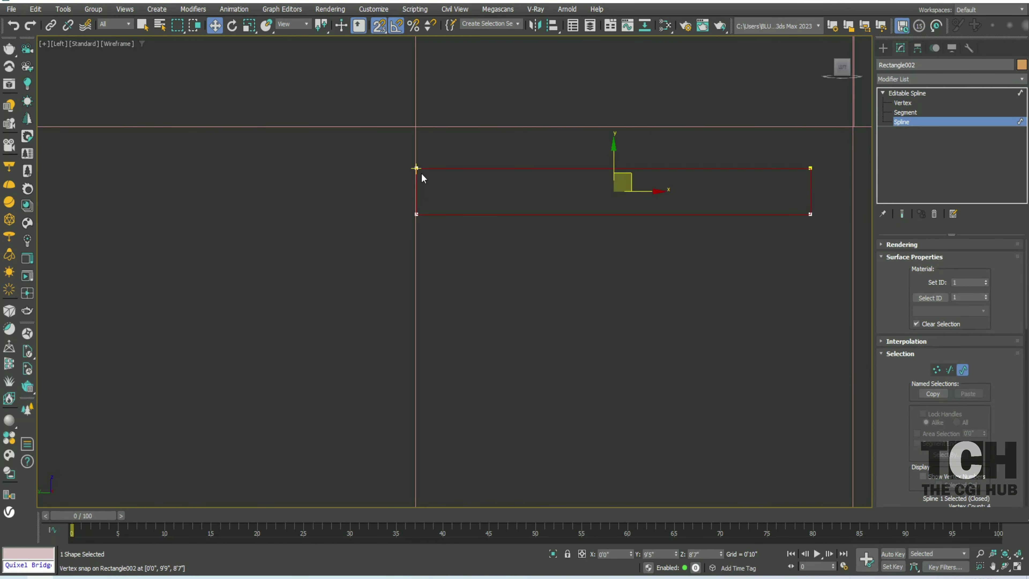
left_click(904, 114)
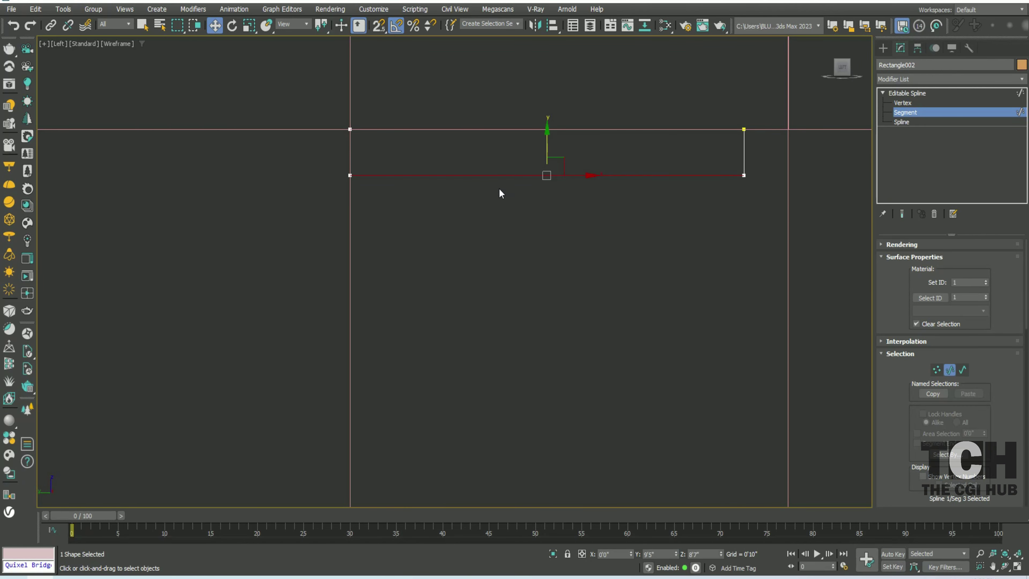
scroll(503, 160, "up", 2)
left_click(893, 263)
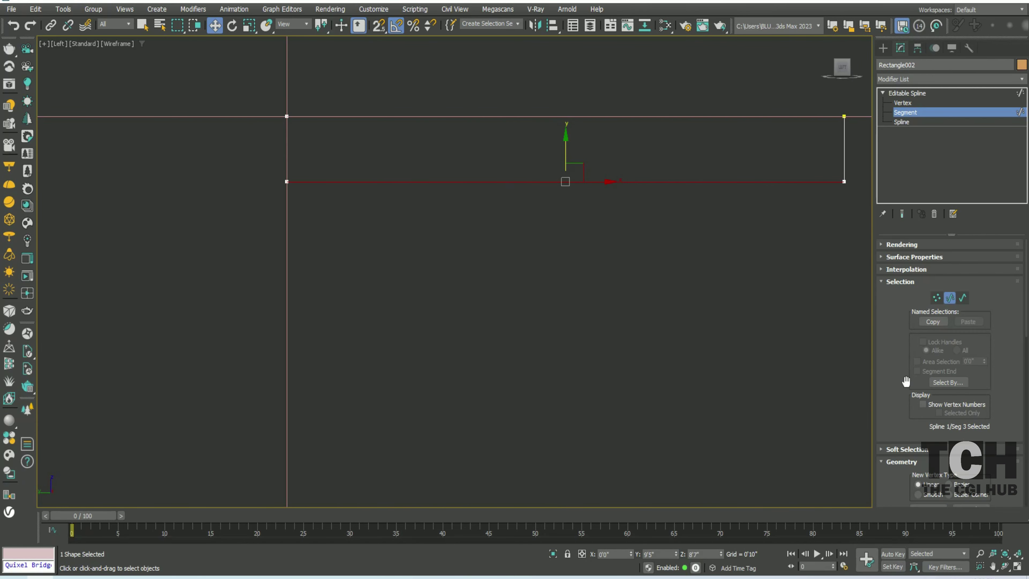
scroll(972, 385, "down", 5)
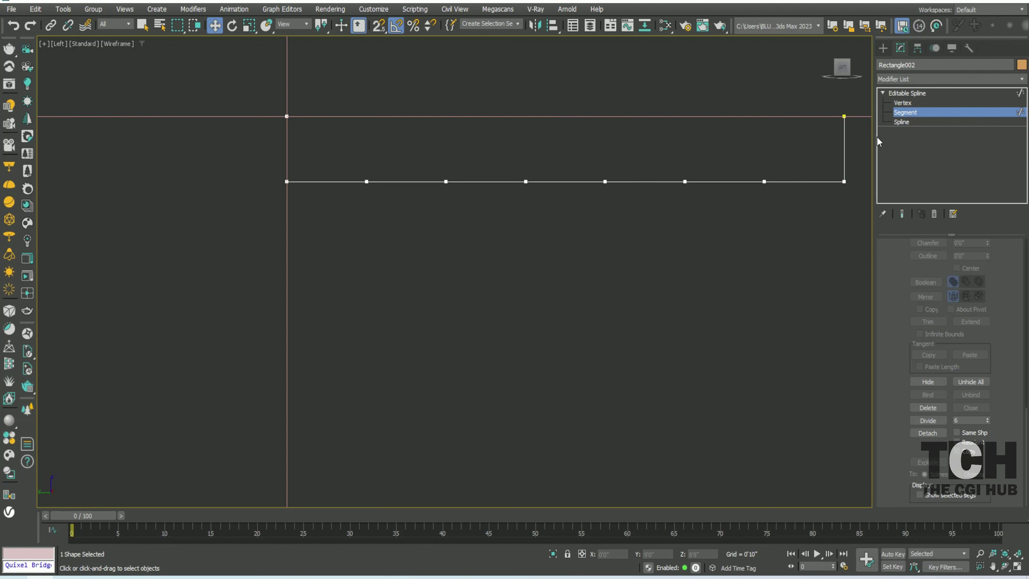
key("1")
left_click(321, 25)
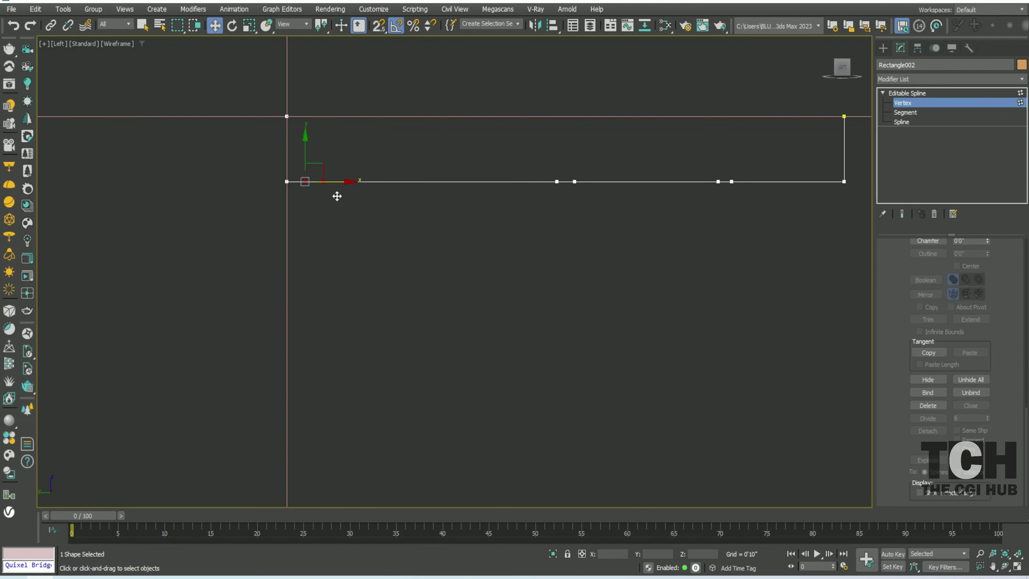
Raise the middle segment of Rectangle002 upward to form a step
scroll(328, 186, "up", 3)
left_click(905, 113)
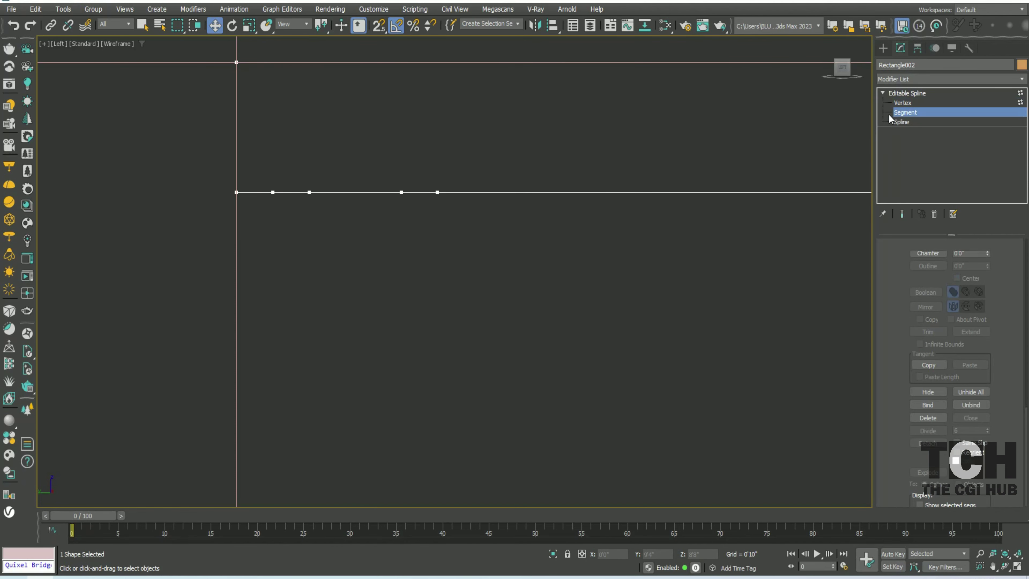
left_click_drag(355, 192, 349, 138)
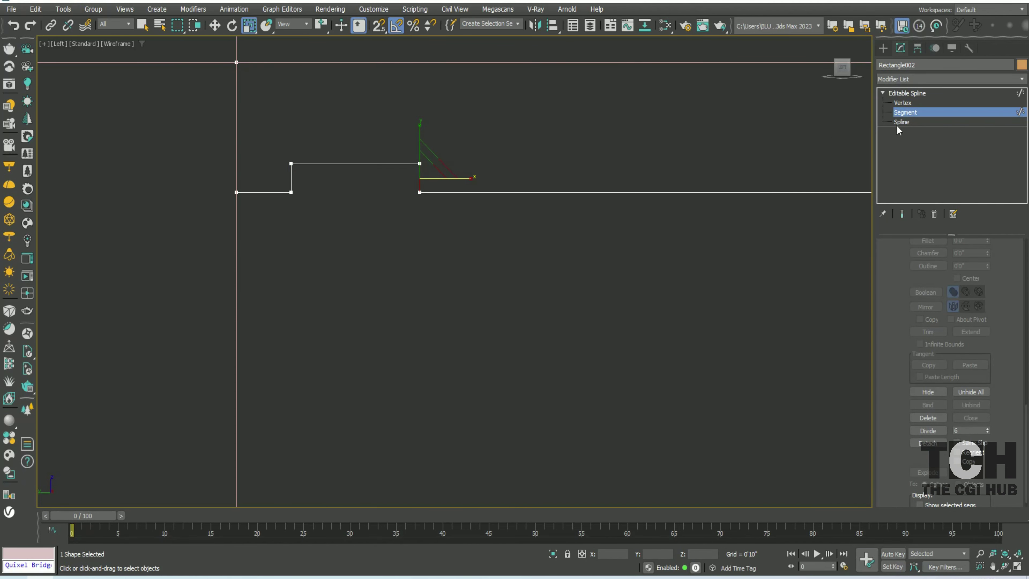
scroll(470, 203, "down", 5)
key("1")
scroll(437, 196, "up", 5)
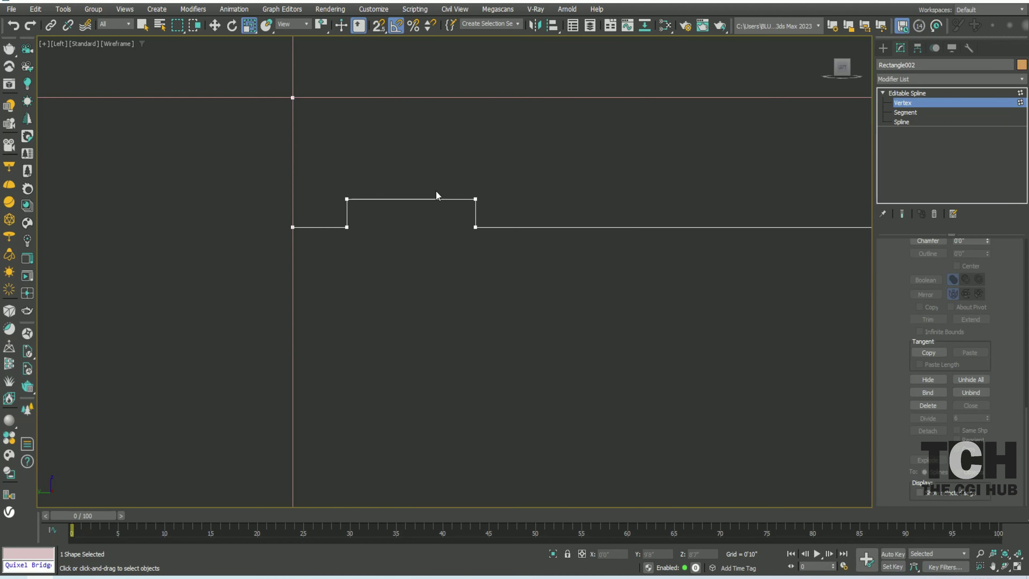
left_click_drag(353, 176, 354, 146)
scroll(422, 174, "down", 3)
scroll(664, 233, "down", 3)
Fillet the raised step's corner vertices to round them off
left_click(693, 170)
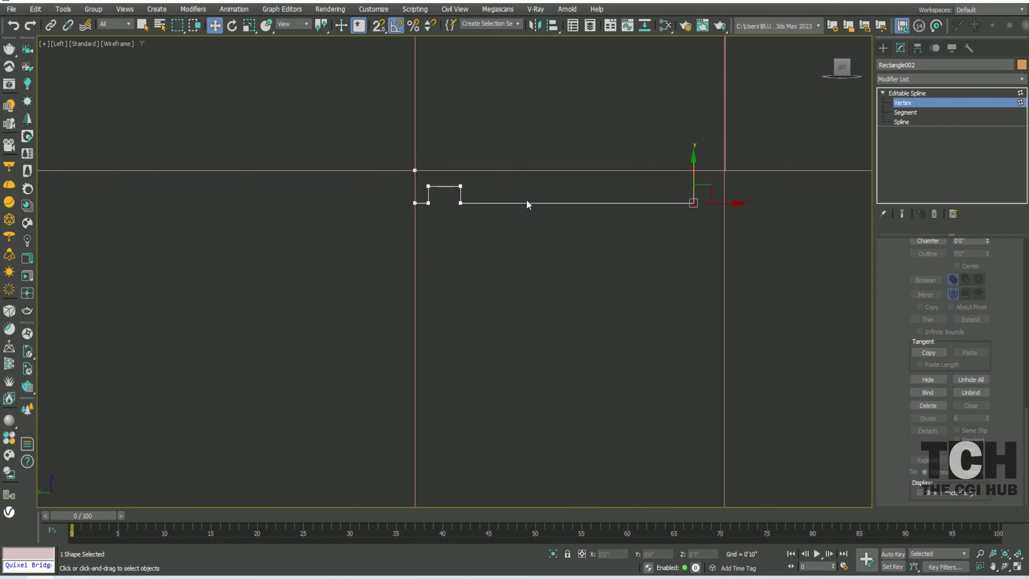
scroll(895, 407, "up", 5)
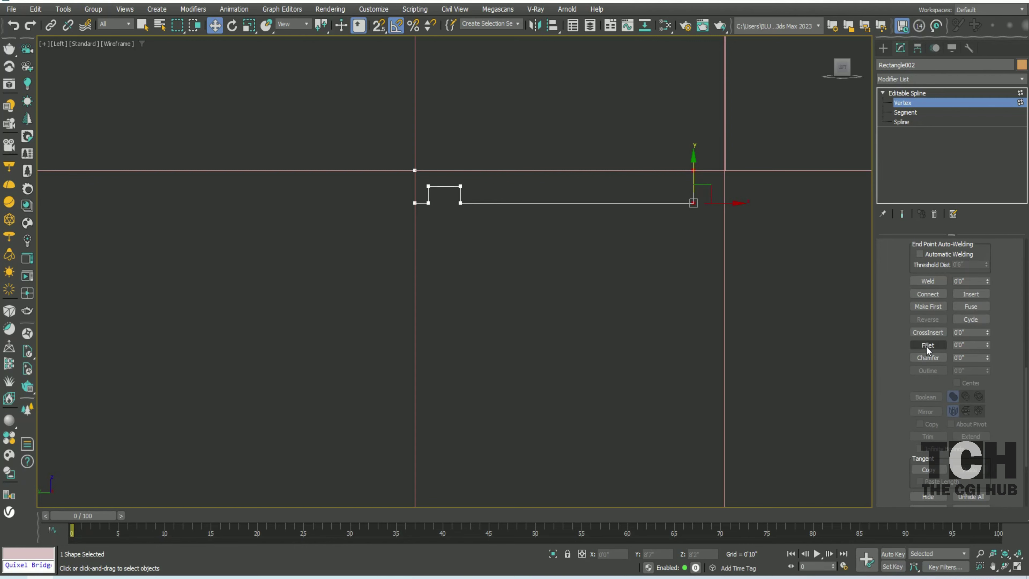
scroll(693, 205, "up", 5)
scroll(521, 237, "down", 3)
scroll(247, 195, "up", 5)
left_click(260, 310)
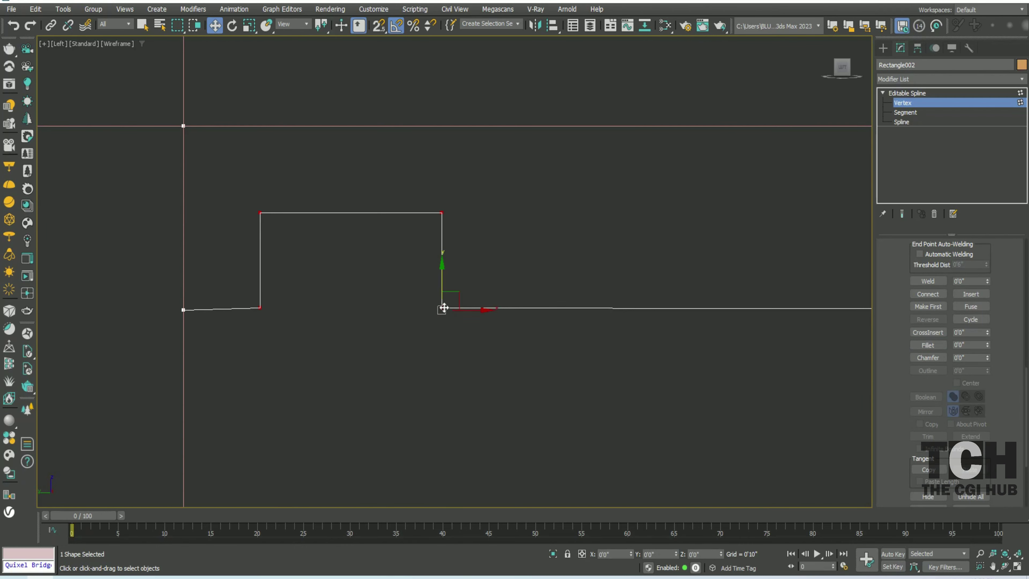
left_click(927, 344)
left_click_drag(441, 300, 428, 296)
right_click(427, 295)
scroll(428, 296, "down", 5)
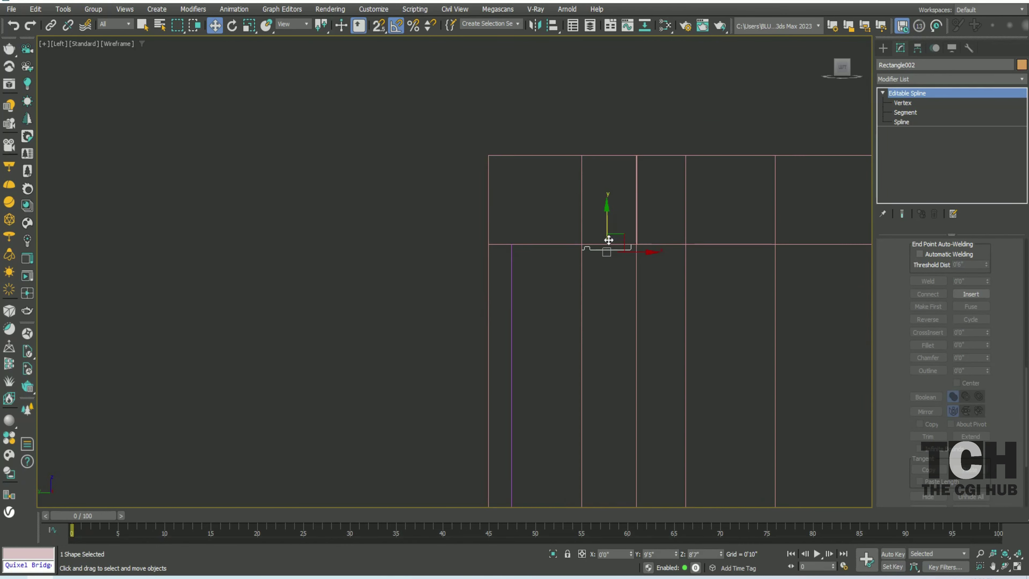
middle_click_drag(609, 241, 553, 255, "alt")
Add a Sweep modifier to Rectangle001 with Rectangle002 as its custom section
key("l")
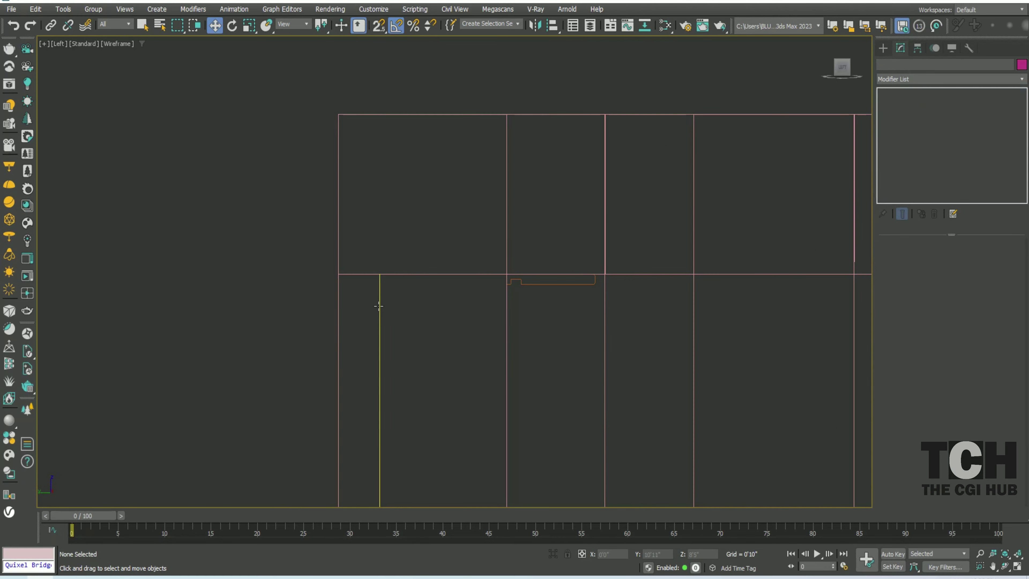
left_click(381, 340)
left_click(902, 78)
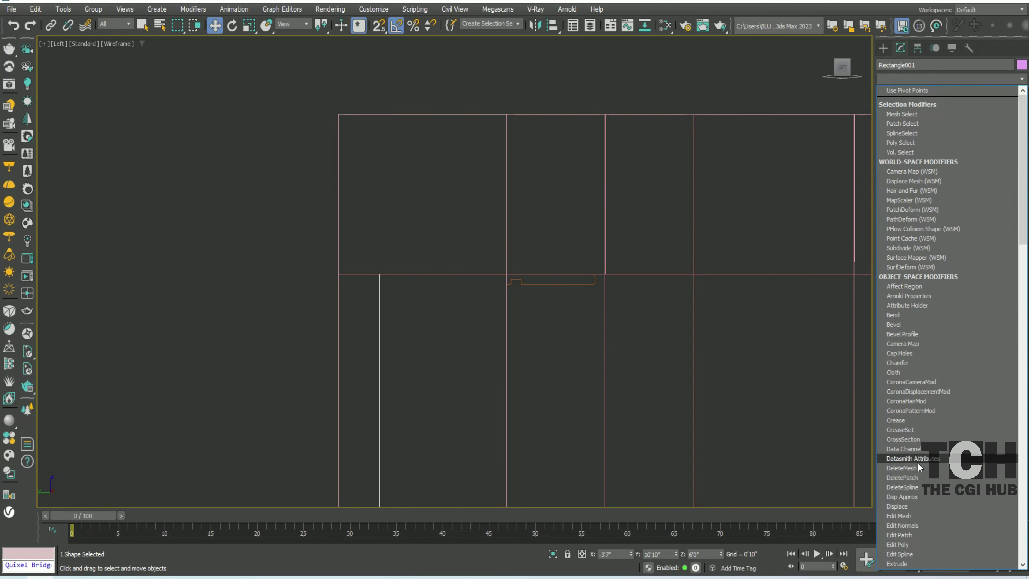
key("s")
left_click(908, 330)
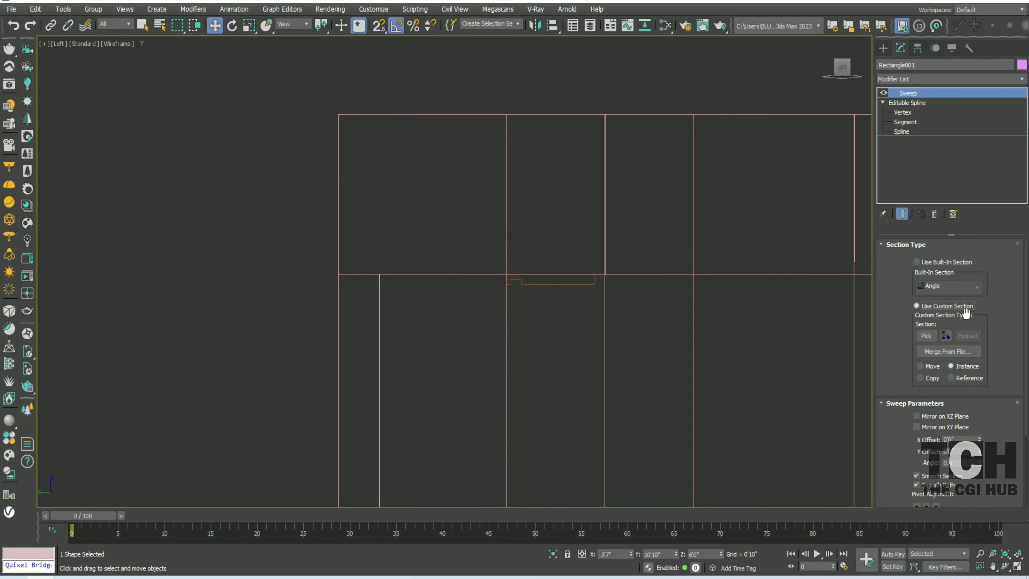
left_click(926, 336)
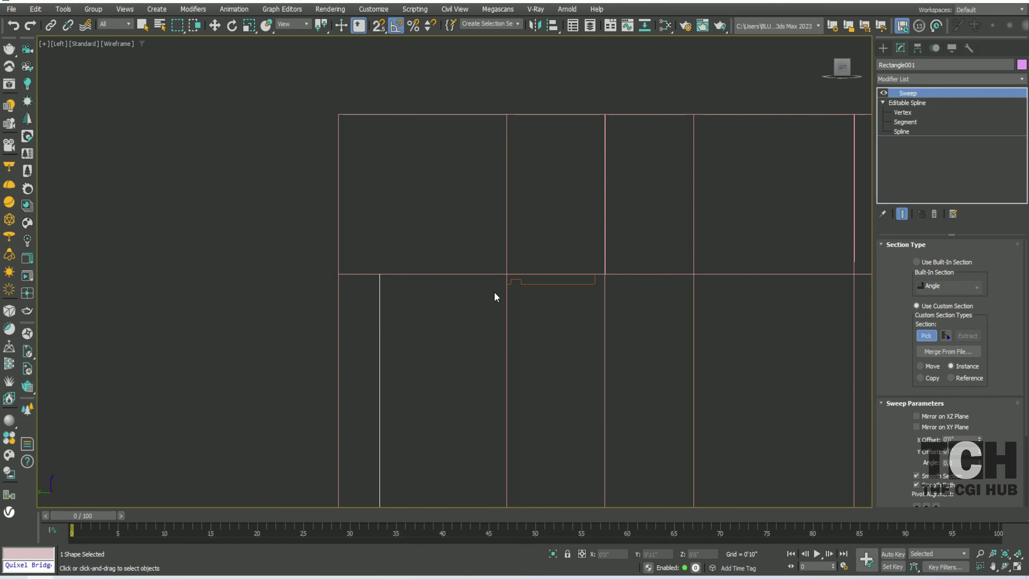
left_click(511, 283)
key("F3")
Mirror the frame profile on the XZ plane and set its sweep Angle to 90
key("p")
middle_click_drag(427, 333, 578, 219, "alt")
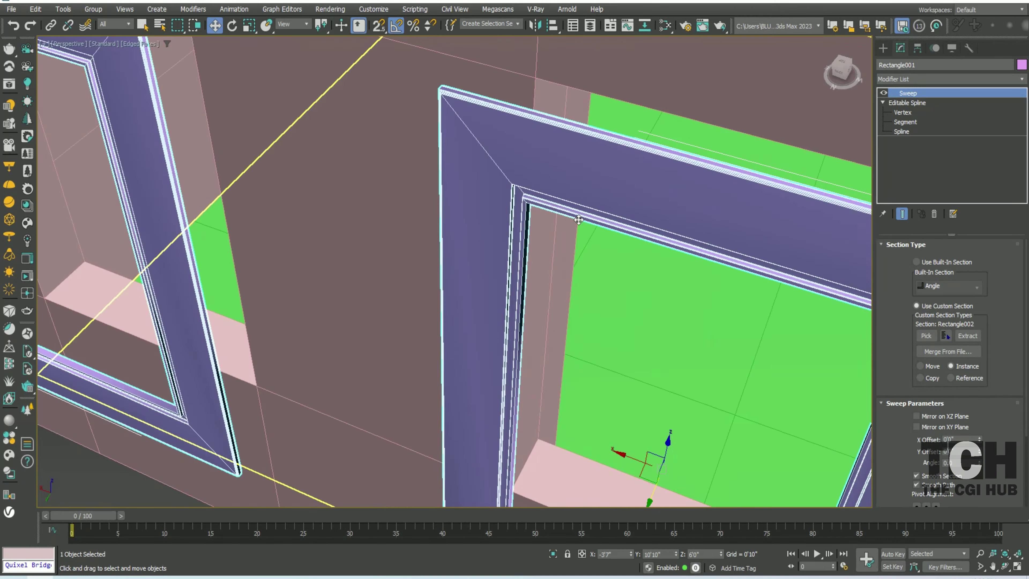
scroll(578, 219, "down", 10)
key("F4")
left_click(916, 416)
double_click(960, 462)
type("90")
key("Return")
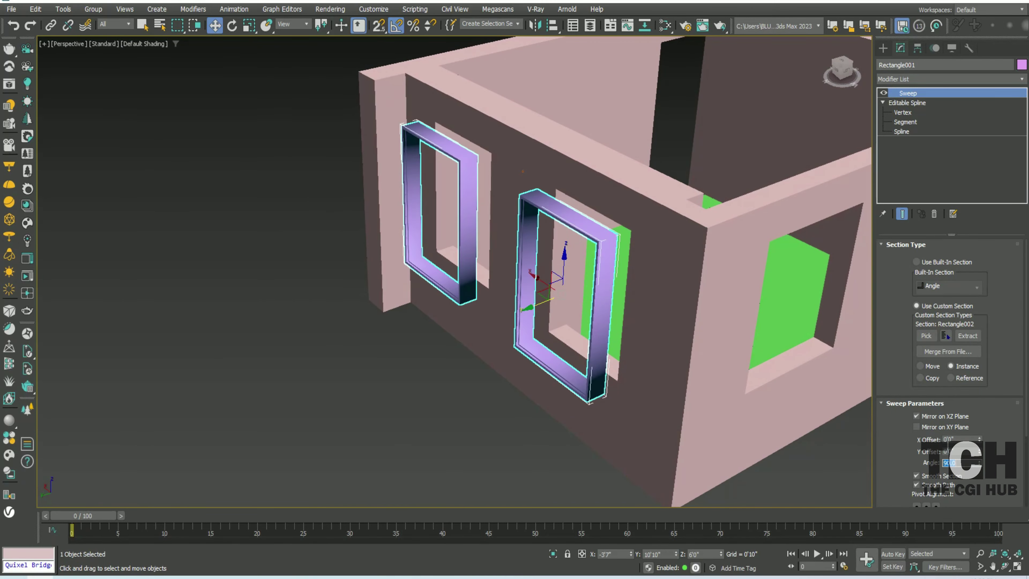
Toggle the XZ-plane mirroring off and back on to compare the frames
left_click(916, 416)
key("F4")
scroll(666, 393, "up", 10)
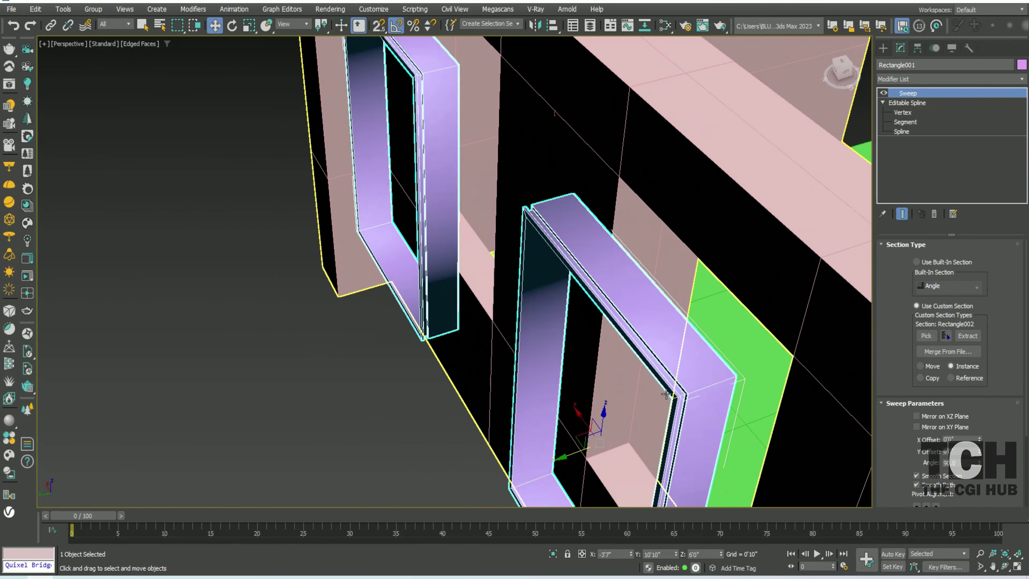
scroll(666, 393, "down", 3)
scroll(666, 393, "down", 7)
left_click(917, 416)
Turn off Smooth Path so the frame corners stay sharp
scroll(931, 436, "down", 2)
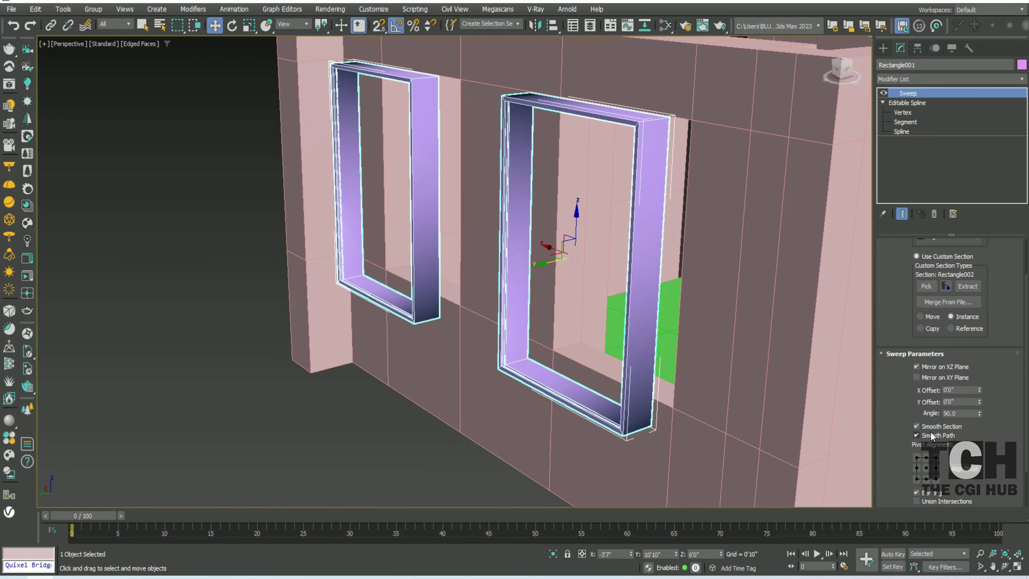
left_click(917, 435)
key("F4")
scroll(428, 368, "up", 6)
scroll(519, 131, "up", 3)
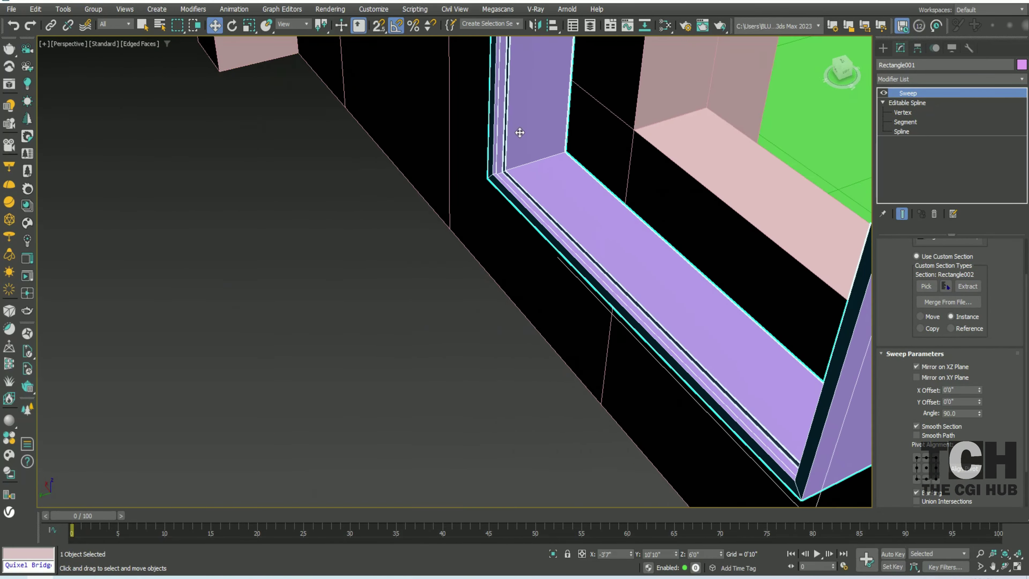
scroll(481, 239, "up", 3)
scroll(481, 239, "down", 4)
scroll(519, 175, "down", 5)
left_click(917, 435)
scroll(471, 246, "up", 5)
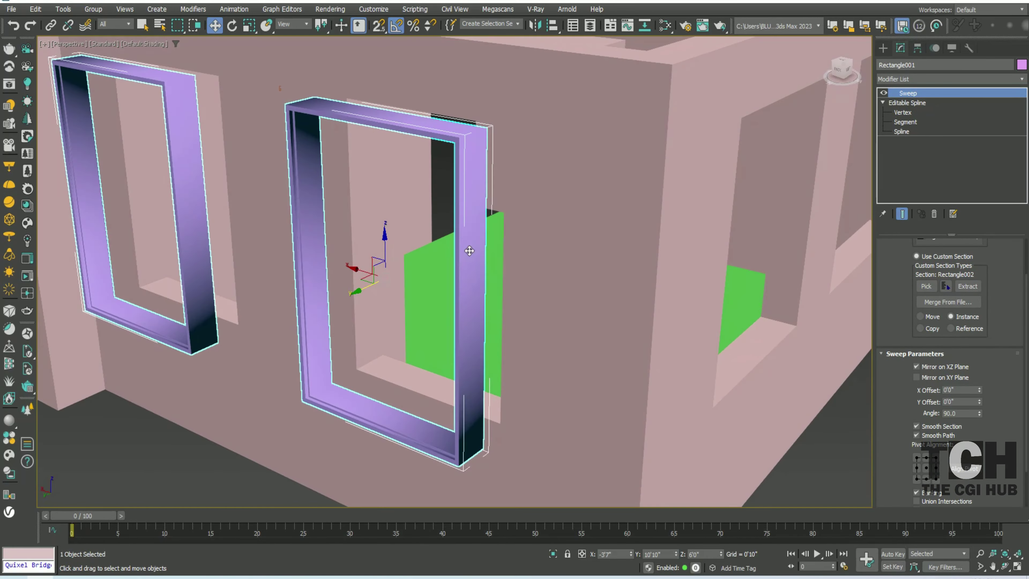
left_click(916, 435)
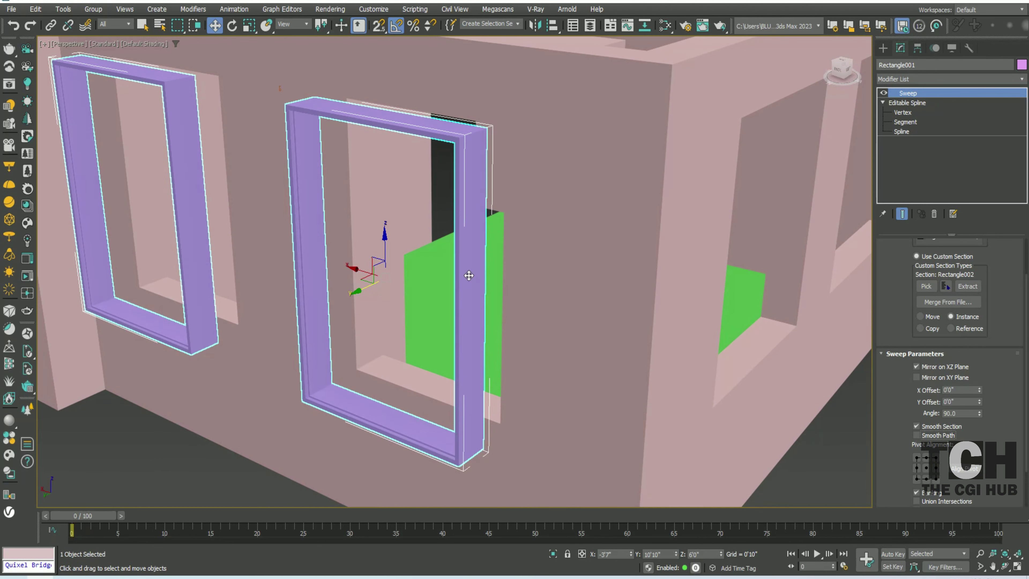
Move the frame profiles down onto the wall in the Top view
key("t")
key("F3")
left_click_drag(353, 221, 353, 272)
scroll(540, 333, "up", 5)
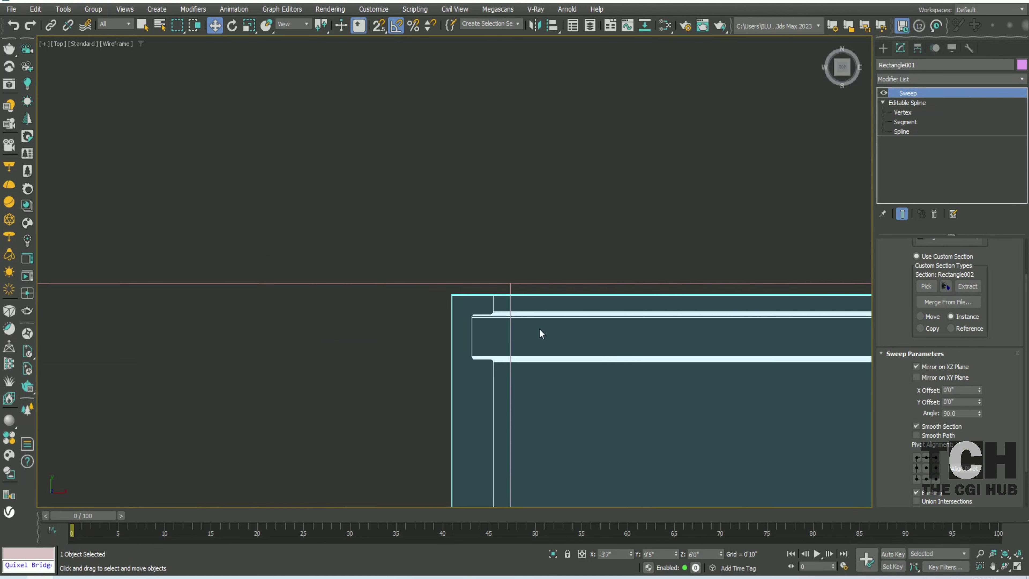
scroll(482, 282, "down", 2)
key("F3")
mouse_move(482, 282)
middle_mouse_down("alt")
mouse_move(651, 241)
mouse_move(471, 379)
middle_mouse_up("alt")
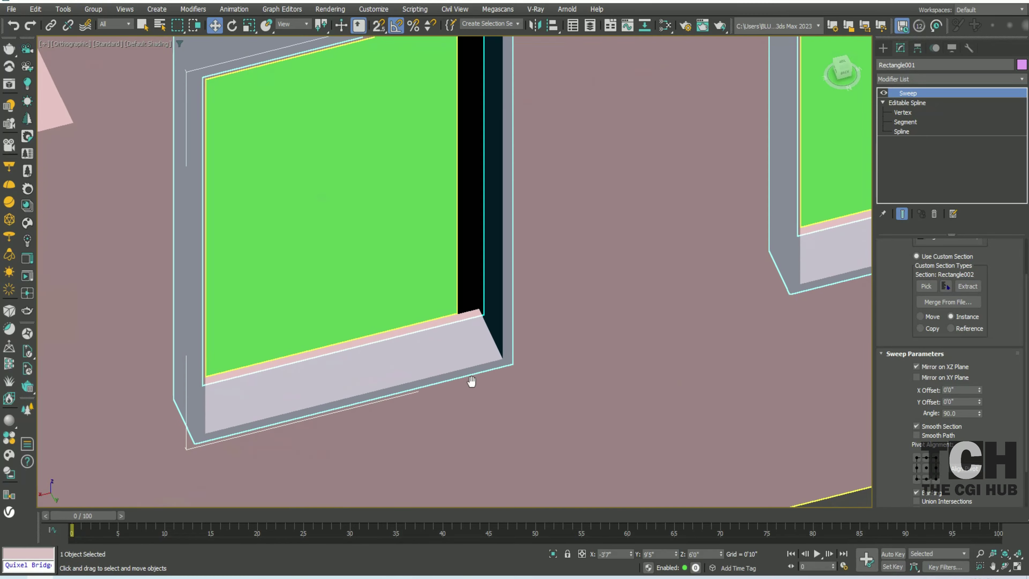
Inspect both window frames in the Front view, wireframe and shaded
key("f")
key("F3")
scroll(405, 126, "down", 3)
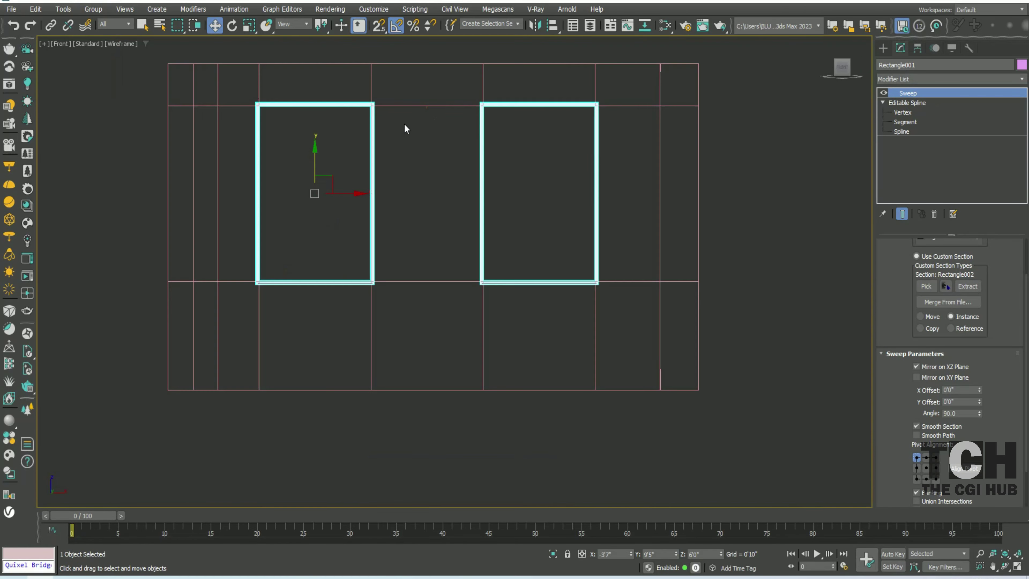
scroll(617, 262, "up", 5)
scroll(618, 261, "up", 2)
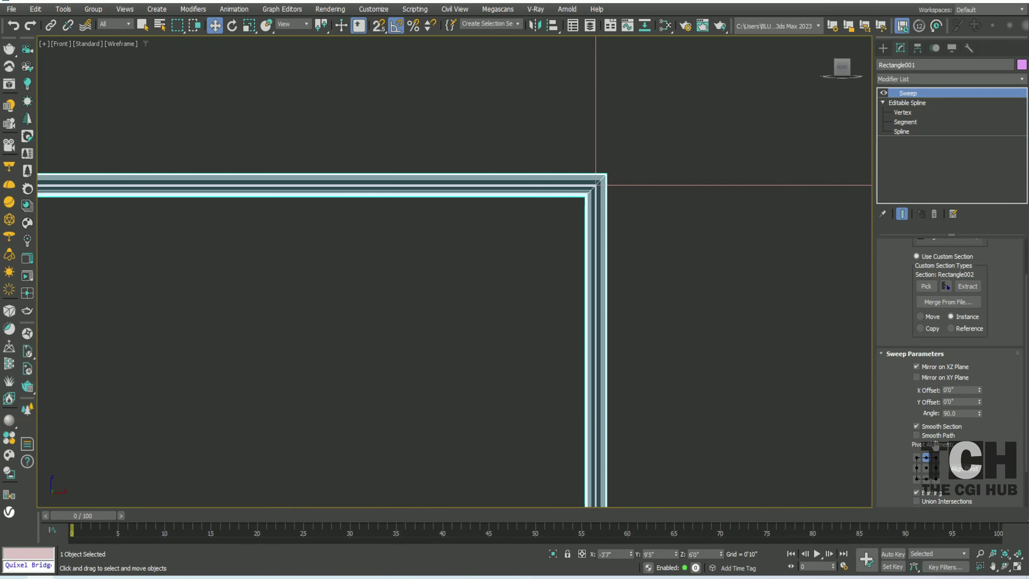
scroll(510, 161, "down", 4)
key("F3")
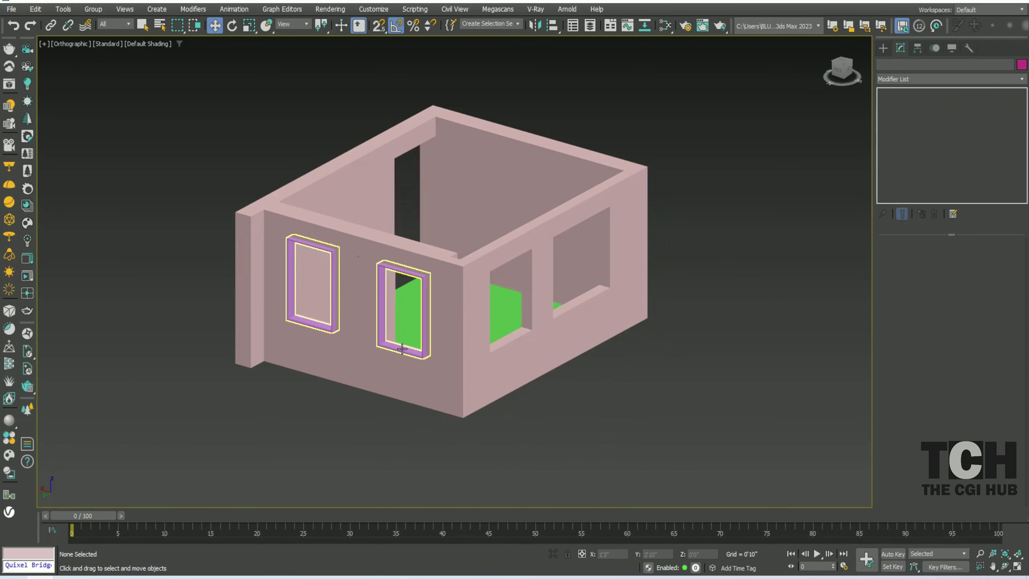
Align the sweep to the profile's bottom-right pivot corner and raise Rectangle002 slightly
scroll(899, 454, "down", 3)
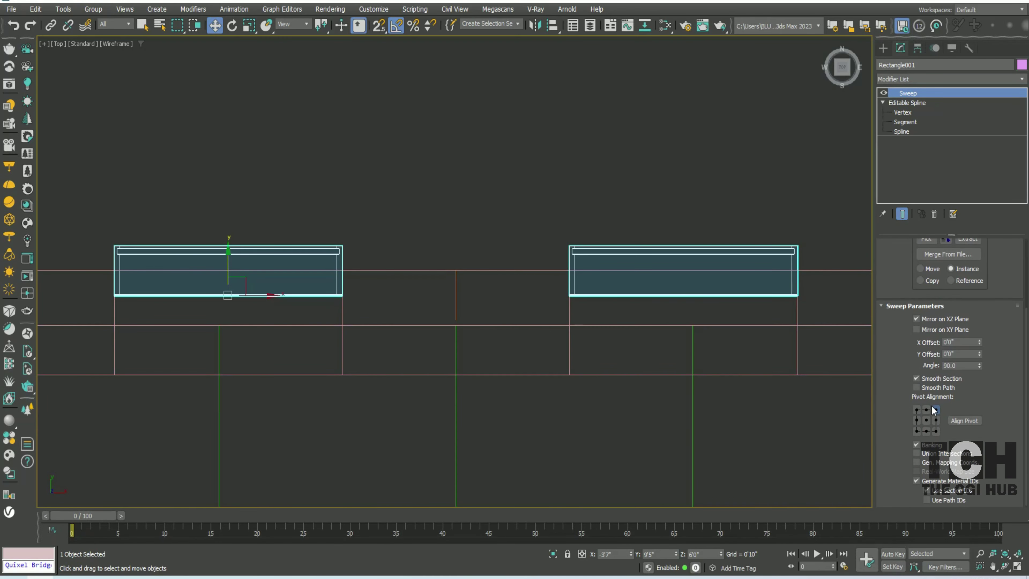
left_click(935, 420)
left_click(935, 429)
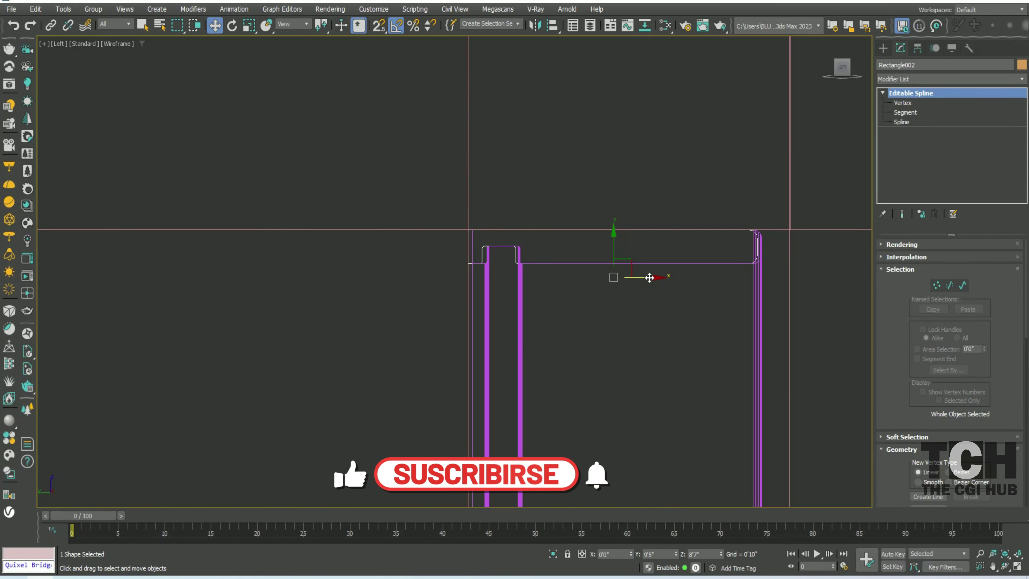
left_click_drag(653, 279, 614, 178)
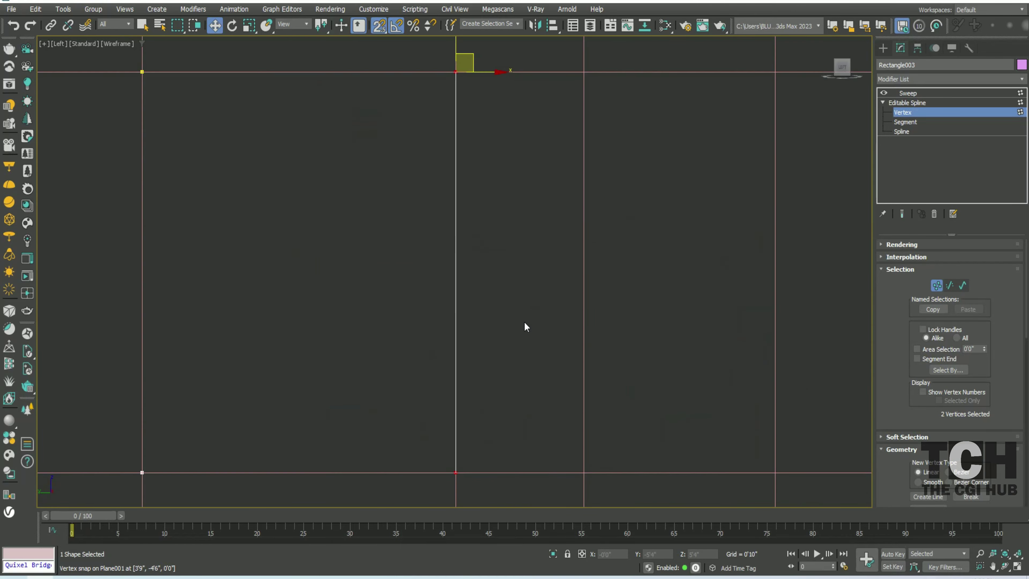
Remove the Sweep modifier, make the rectangle renderable, and move it up slightly
scroll(523, 305, "down", 3)
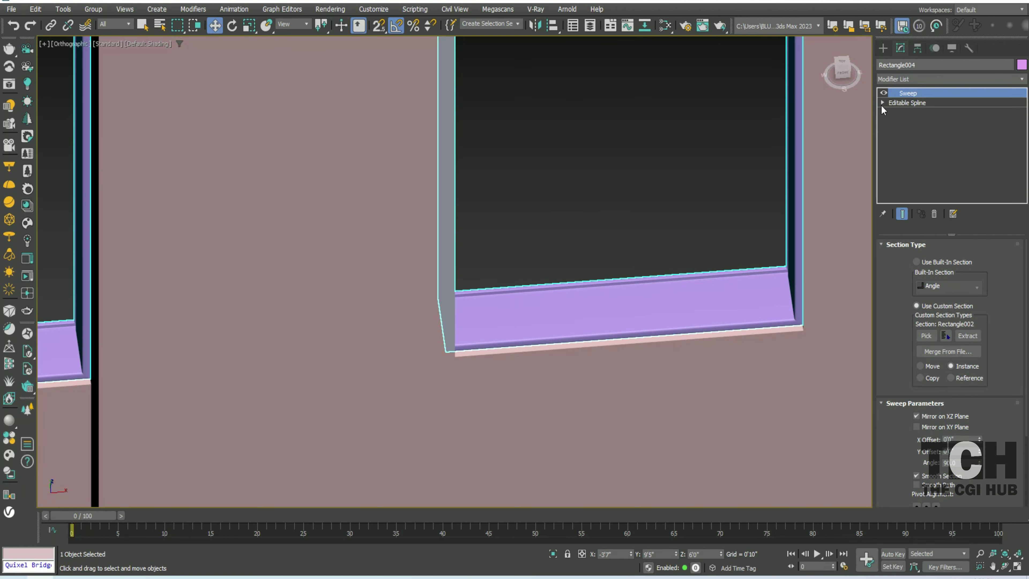
right_click(903, 93)
left_click(912, 106)
left_click(914, 256)
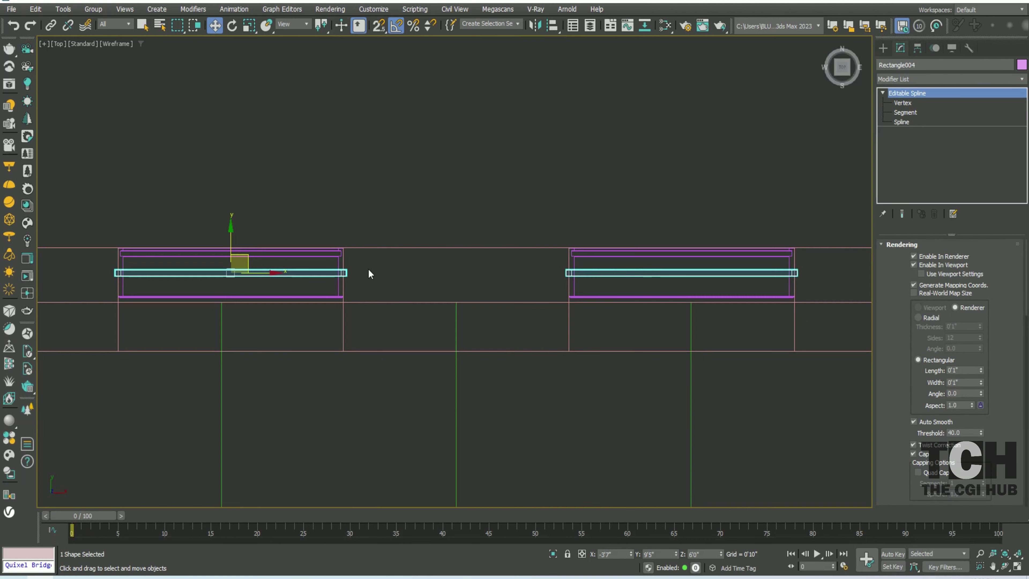
left_click_drag(346, 270, 344, 195)
Set the frame's rectangular rendering Width to 0'2"
key("z")
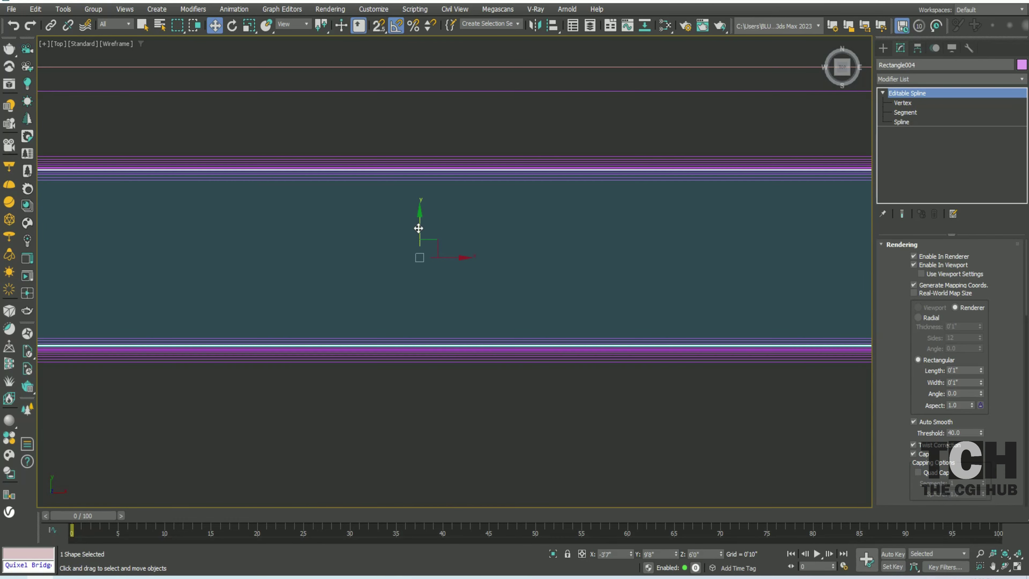
key("l")
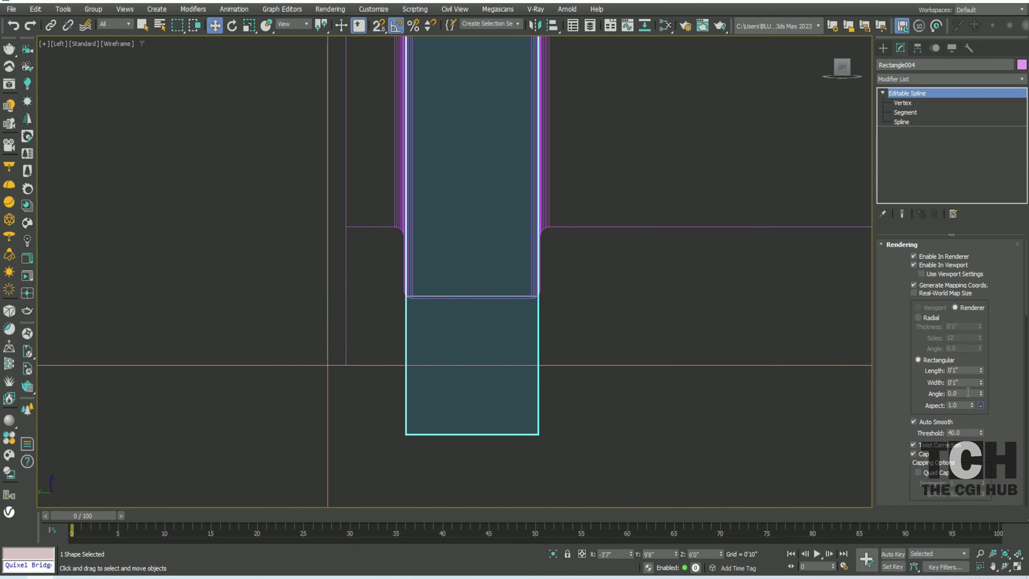
left_click_drag(981, 370, 989, 374)
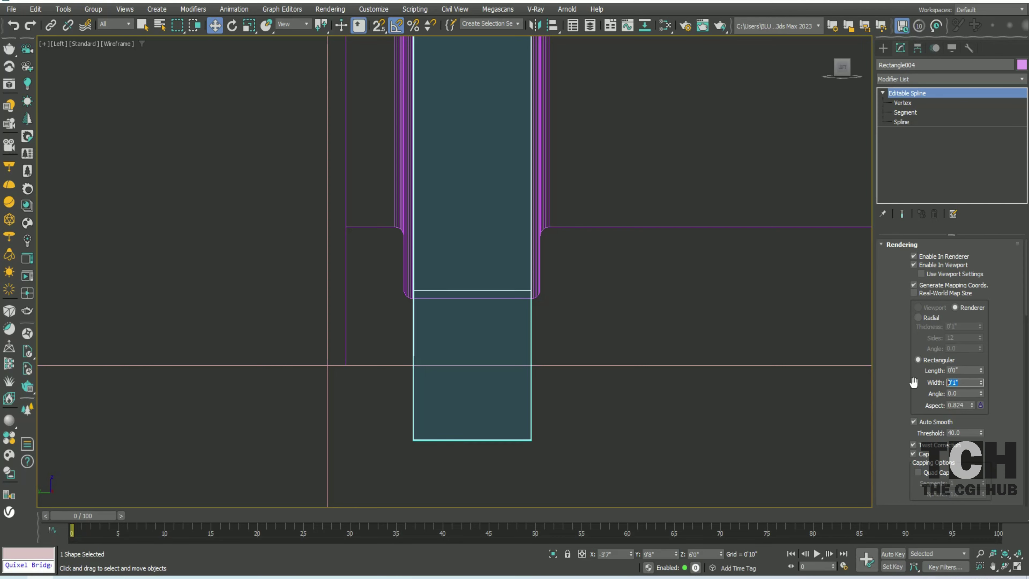
type("2")
key("Return")
key("F3")
Inspect the frame thickness from several views and select the window frame spline
scroll(498, 335, "up", 5)
middle_click_drag(499, 335, 478, 321, "alt")
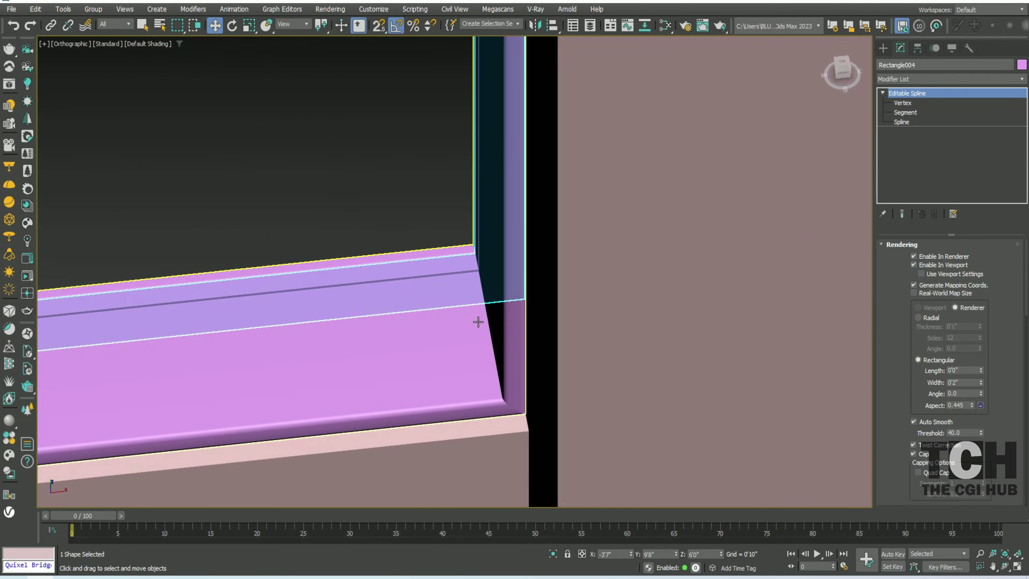
key("f")
key("F3")
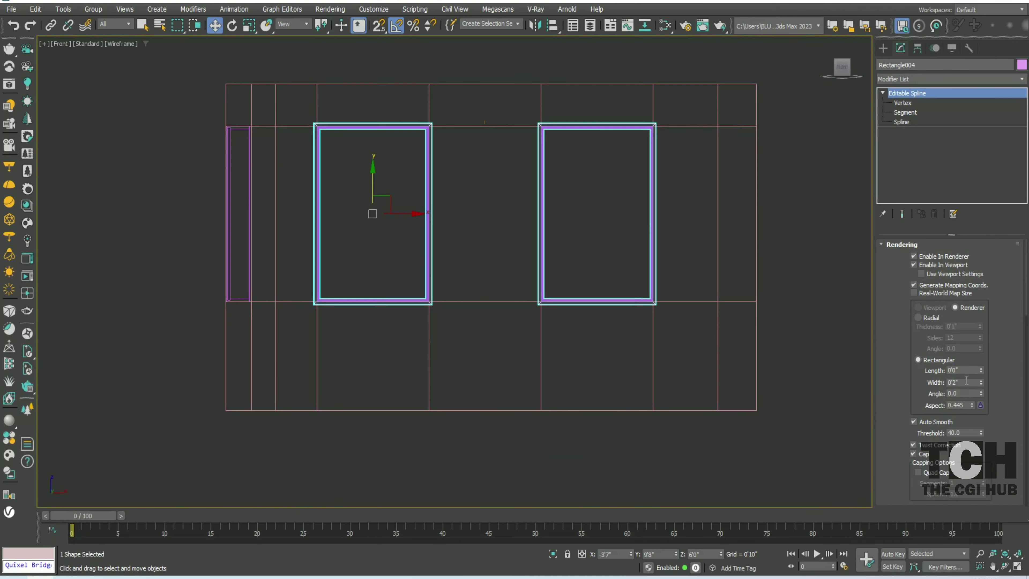
key("F3")
middle_click_drag(527, 284, 577, 260, "alt")
scroll(578, 261, "up", 5)
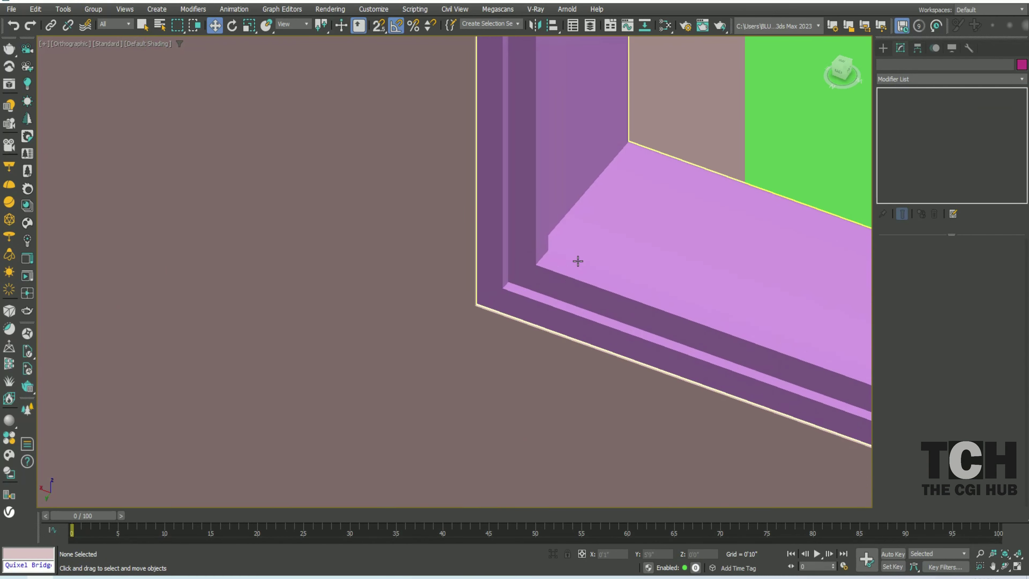
left_click(578, 260)
key("F4")
scroll(545, 262, "down", 5)
Clone the frame spline and extrude the copy with Generate Mapping Coords. on
right_click(543, 207)
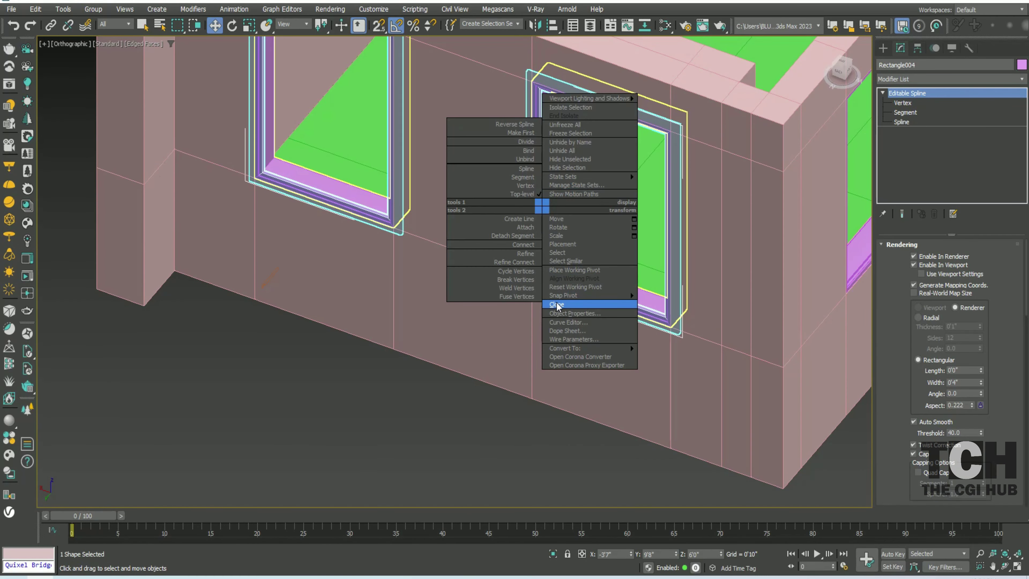
left_click(557, 304)
key("Return")
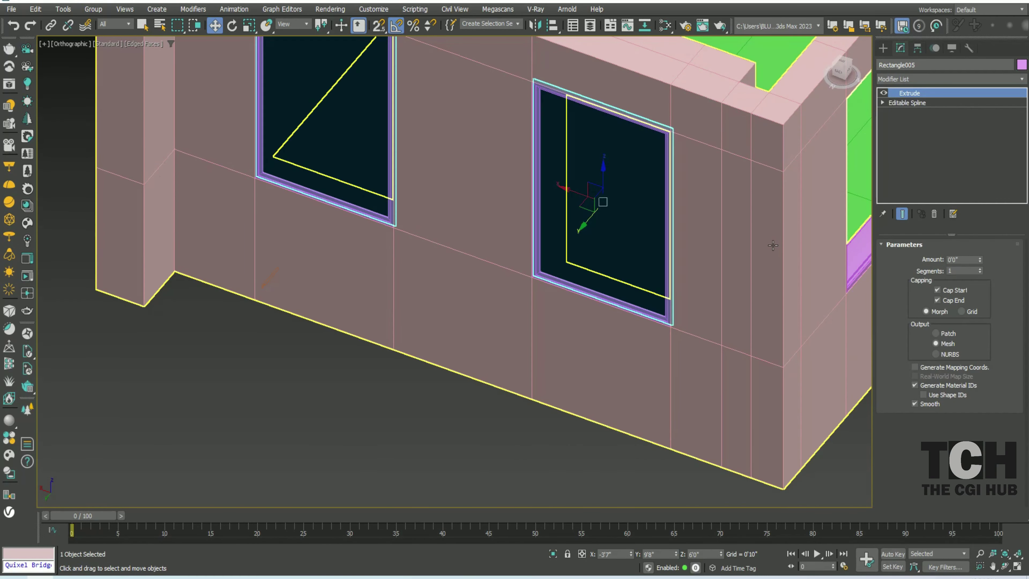
left_click(915, 367)
key("Return")
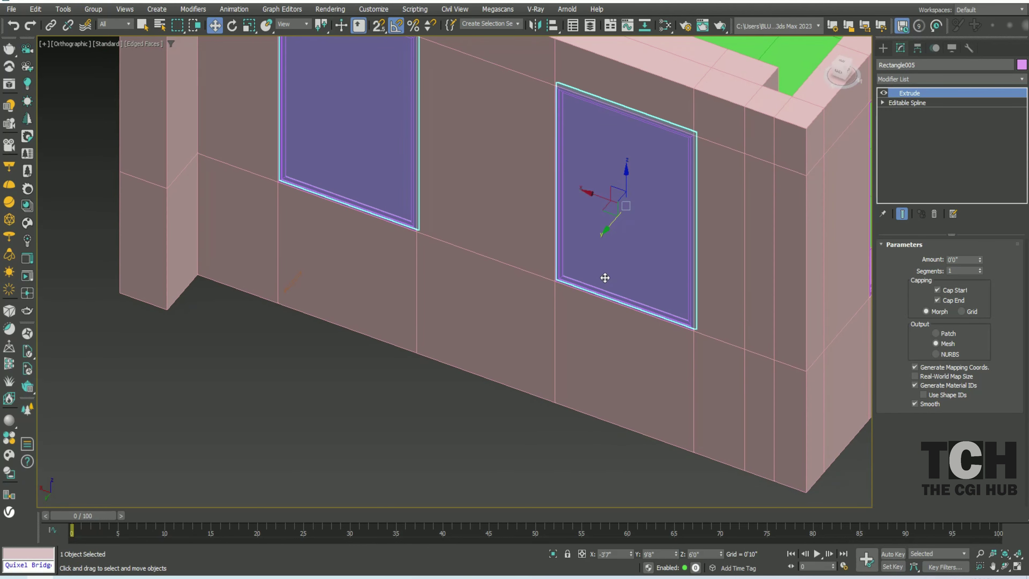
Nudge the pane slightly along Y in the Top view
key("t")
key("F3")
scroll(500, 283, "up", 8)
left_click_drag(329, 259, 329, 256)
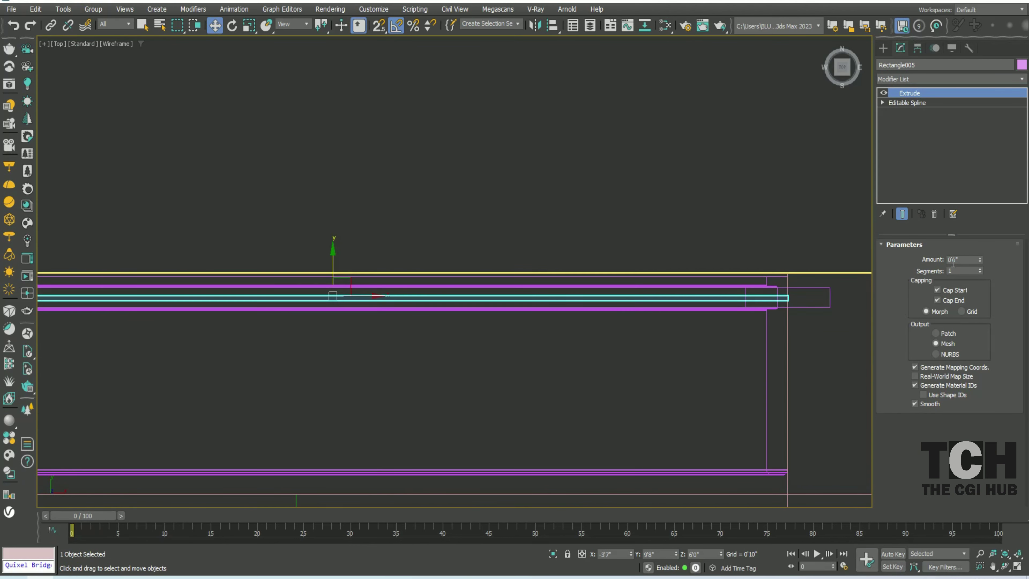
left_click(385, 196)
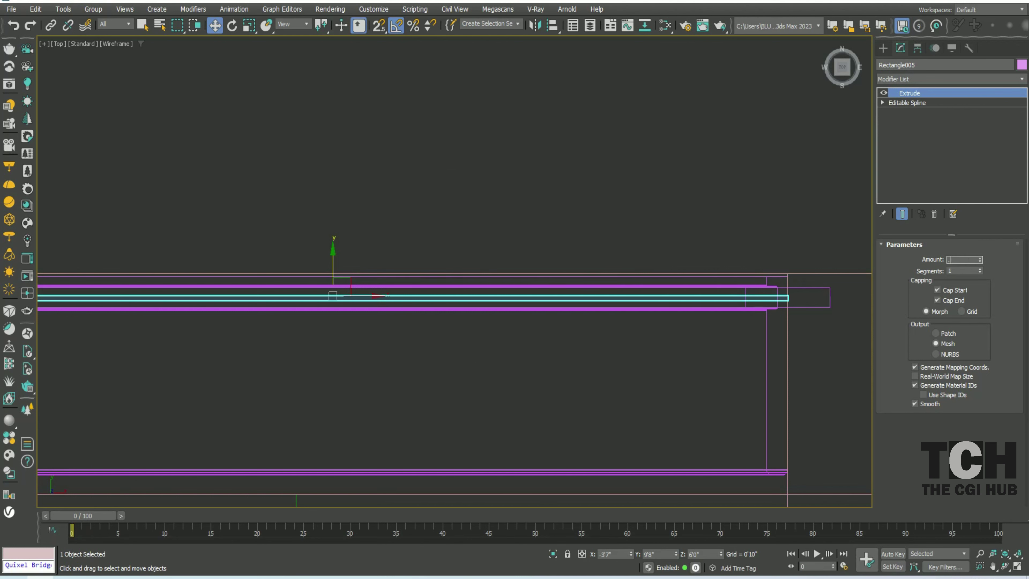
type("2")
key("Return")
Set the pane's extrusion Amount to 0'1"
middle_click_drag(776, 306, 761, 302)
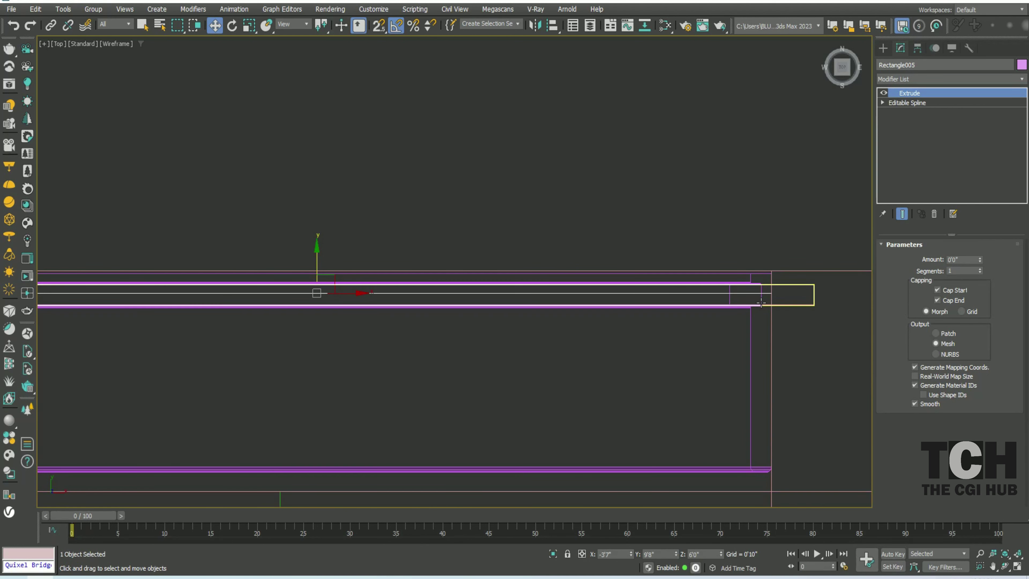
key("Return")
mouse_move(705, 337)
middle_mouse_down()
mouse_move(715, 340)
mouse_move(645, 342)
middle_mouse_up()
key("Return")
type("1")
key("Return")
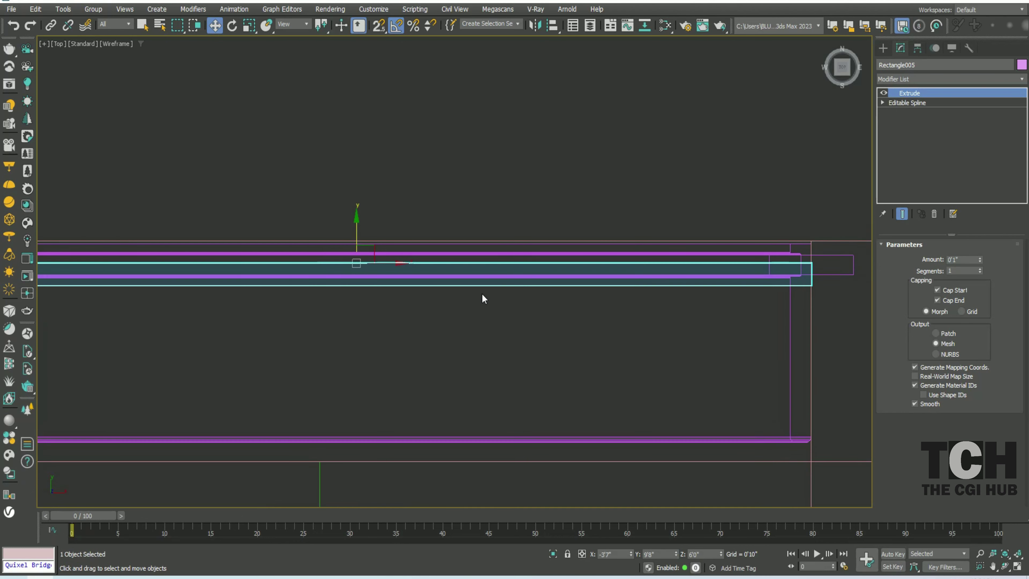
middle_click_drag(482, 294, 530, 266)
Change the fractional-inch display precision in Units Setup
left_click(377, 8)
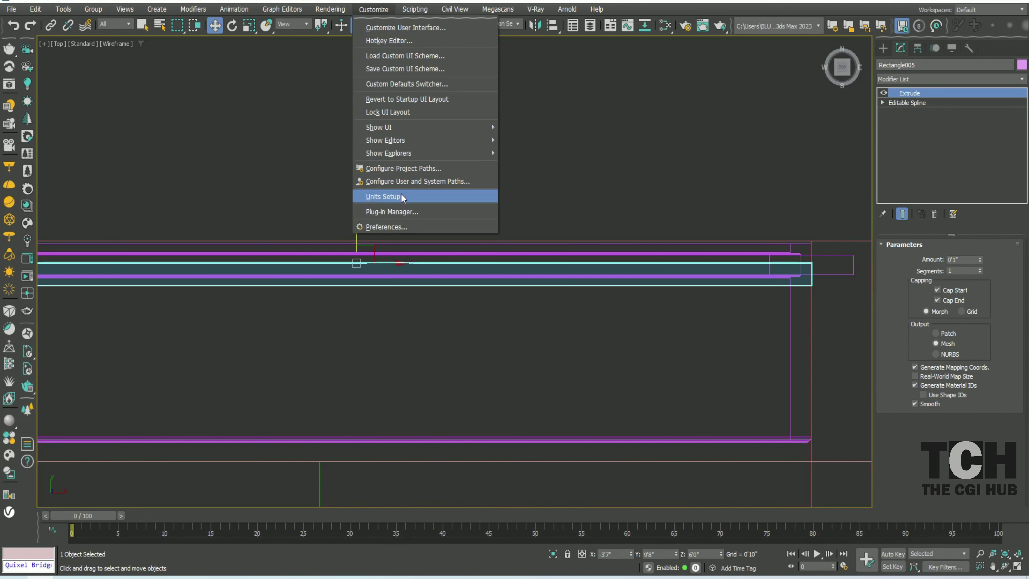
left_click(401, 198)
left_click(563, 276)
left_click(552, 296)
left_click(523, 385)
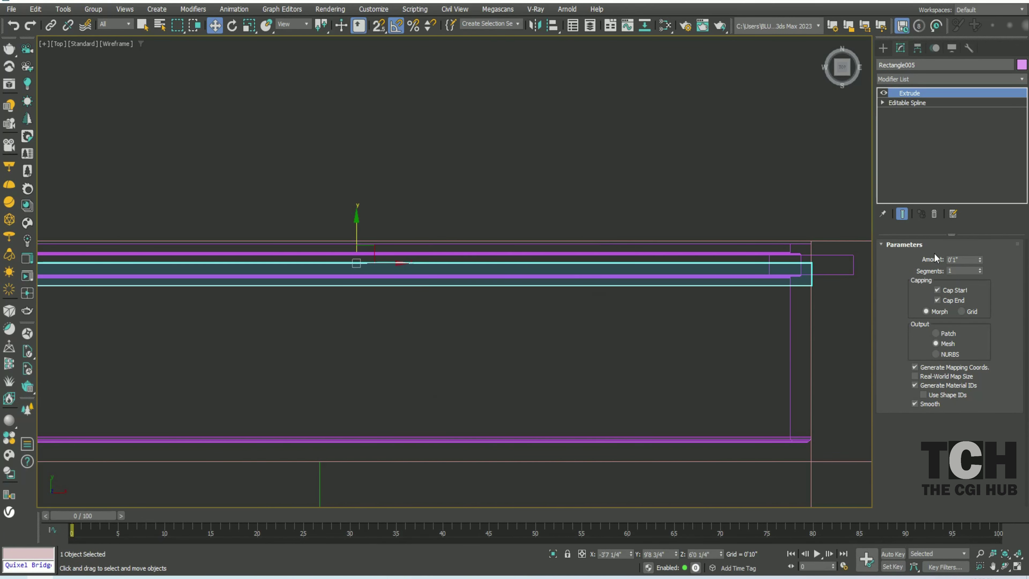
left_click(964, 259)
type("3")
key("Return")
middle_click_drag(405, 269, 415, 270)
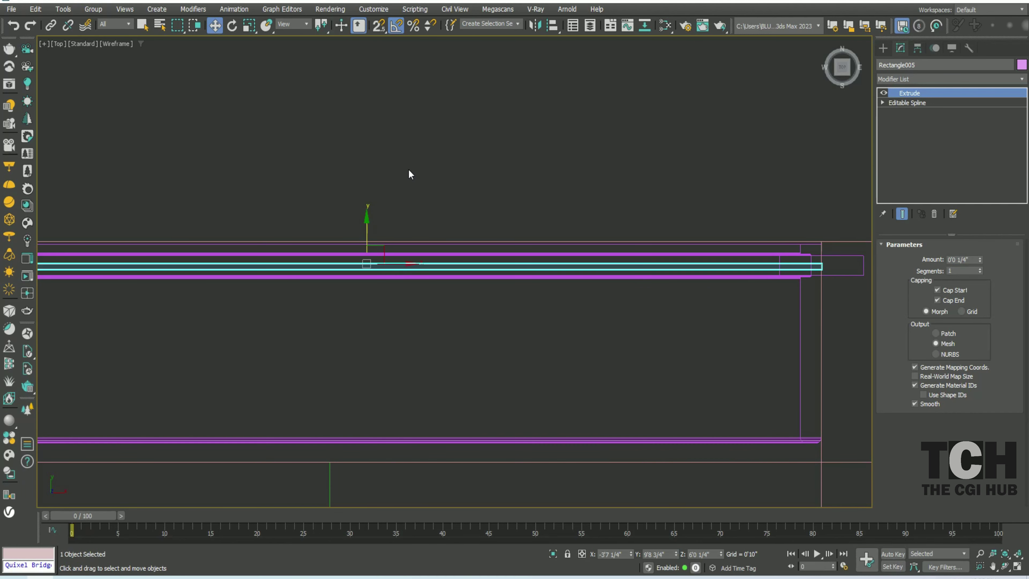
Set the inch fraction precision to 1/2 and the pane extrusion Amount to .5
left_click(375, 9)
left_click(405, 200)
left_click(581, 278)
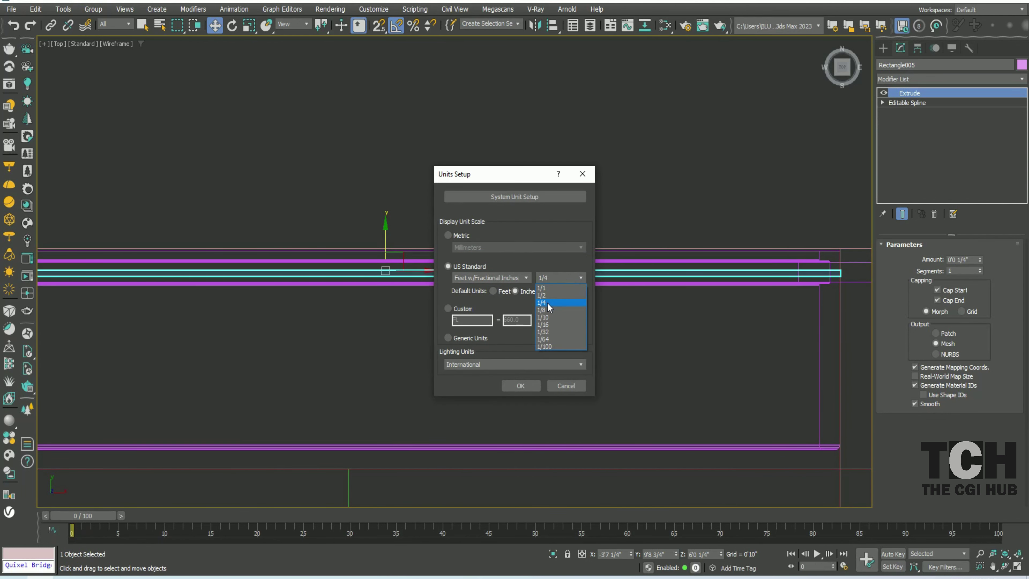
left_click(557, 317)
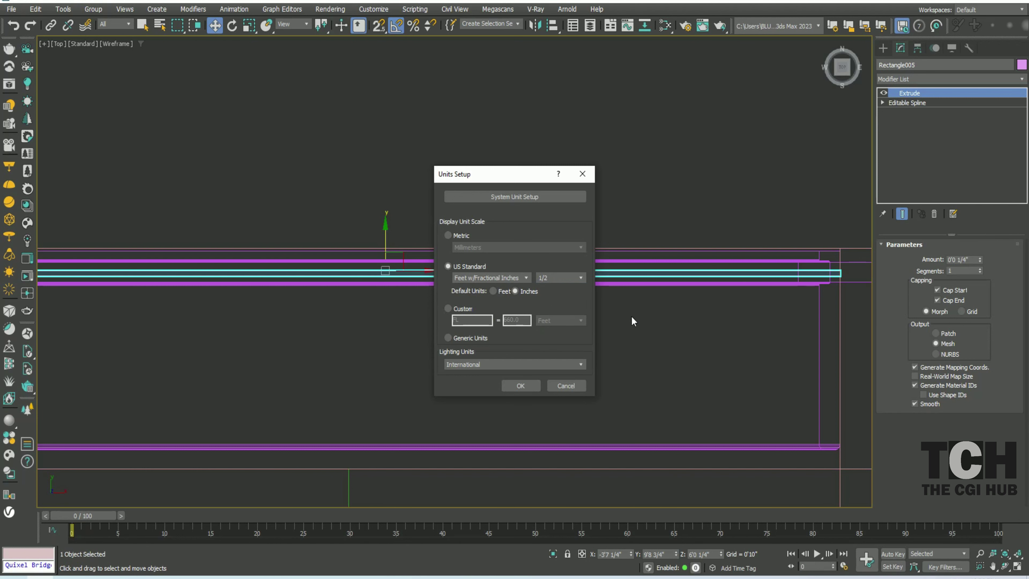
key("Return")
key("Return")
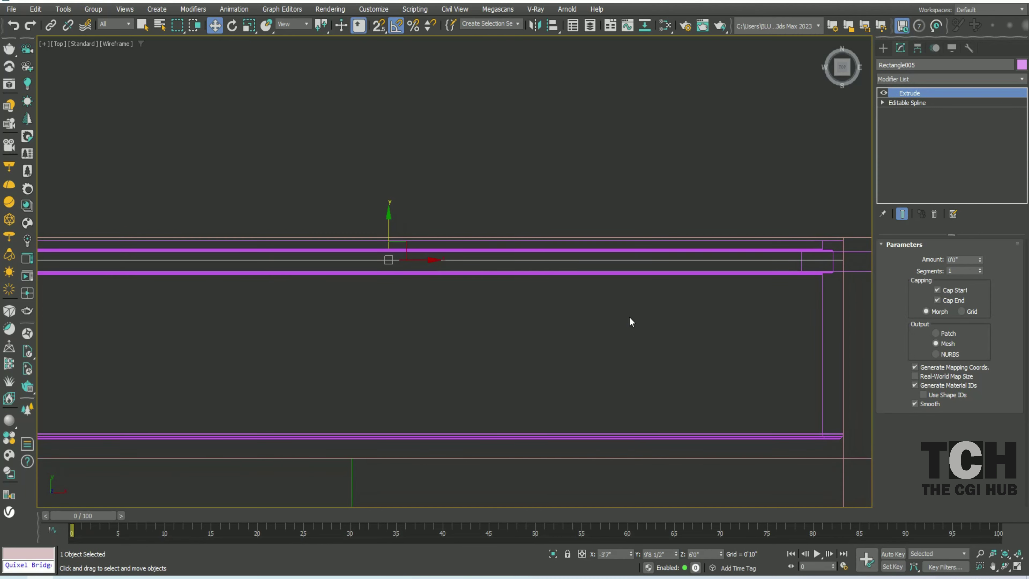
type(".5")
key("Return")
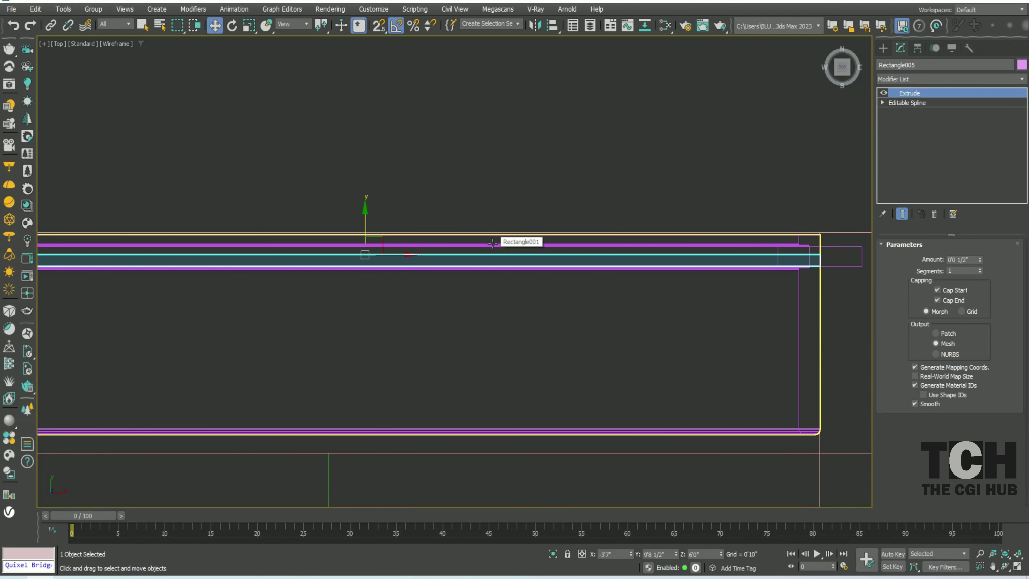
Reopen Units Setup and keep the 1/2 inch fraction precision
left_click(374, 9)
left_click(386, 196)
left_click(546, 268)
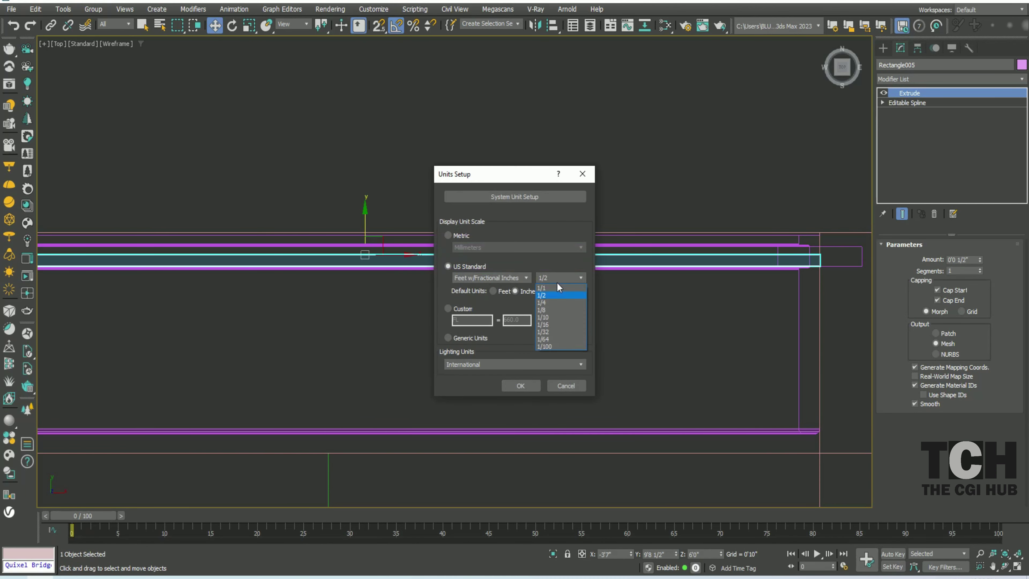
left_click(523, 384)
middle_click_drag(708, 356, 708, 330)
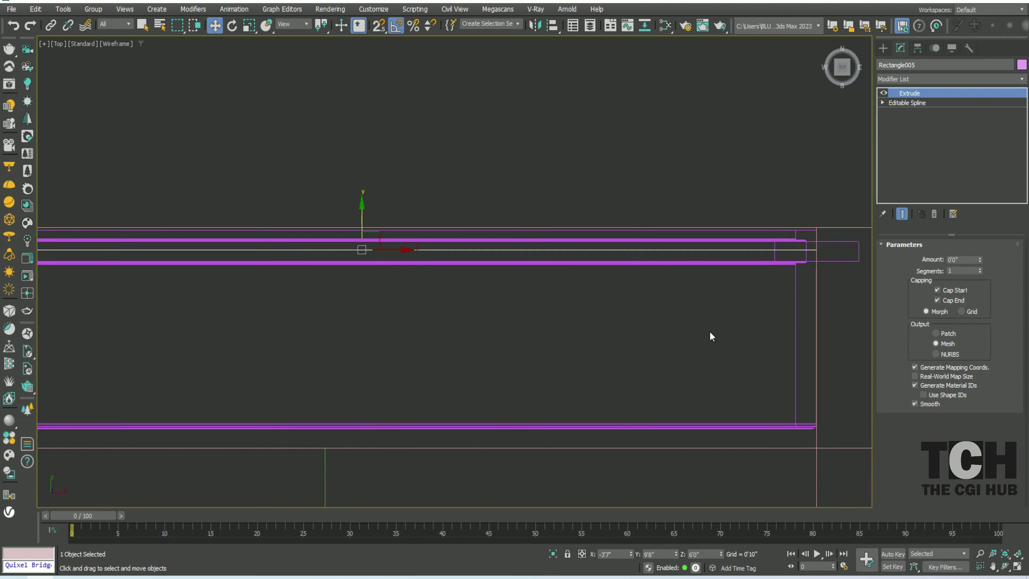
scroll(591, 284, "down", 2)
Try a 1-inch extrusion amount on the glass pane, then undo it back to zero
scroll(544, 299, "down", 2)
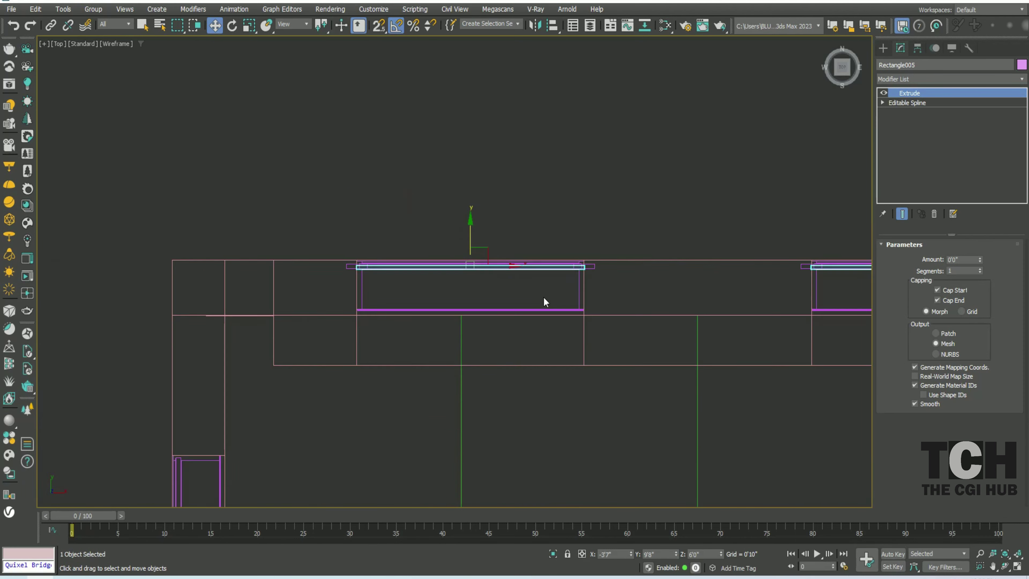
scroll(432, 239, "up", 2)
scroll(432, 239, "up", 2)
double_click(963, 259)
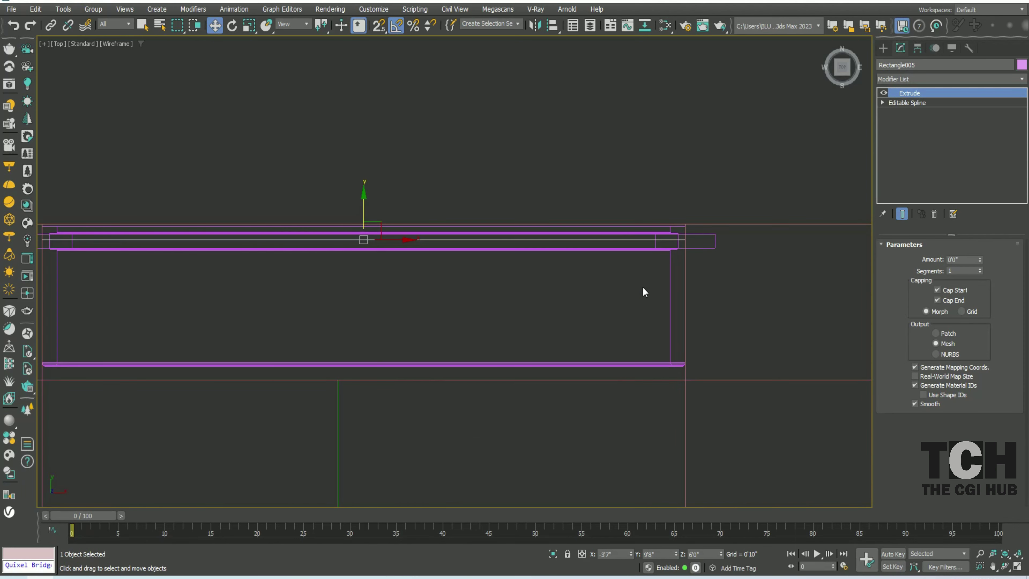
middle_click_drag(539, 311, 630, 318)
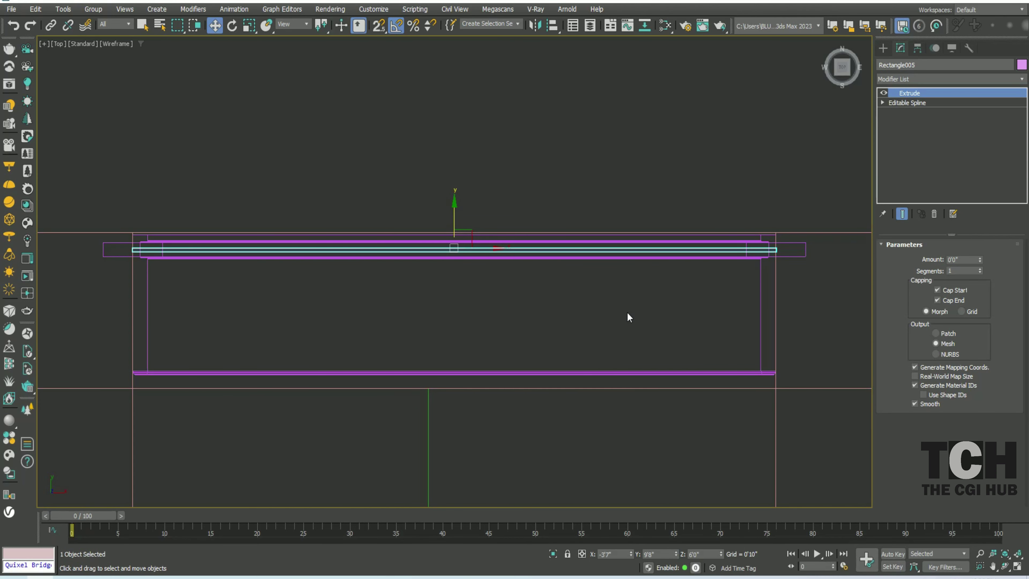
double_click(960, 260)
type("1")
key("Return")
key("ctrl+z")
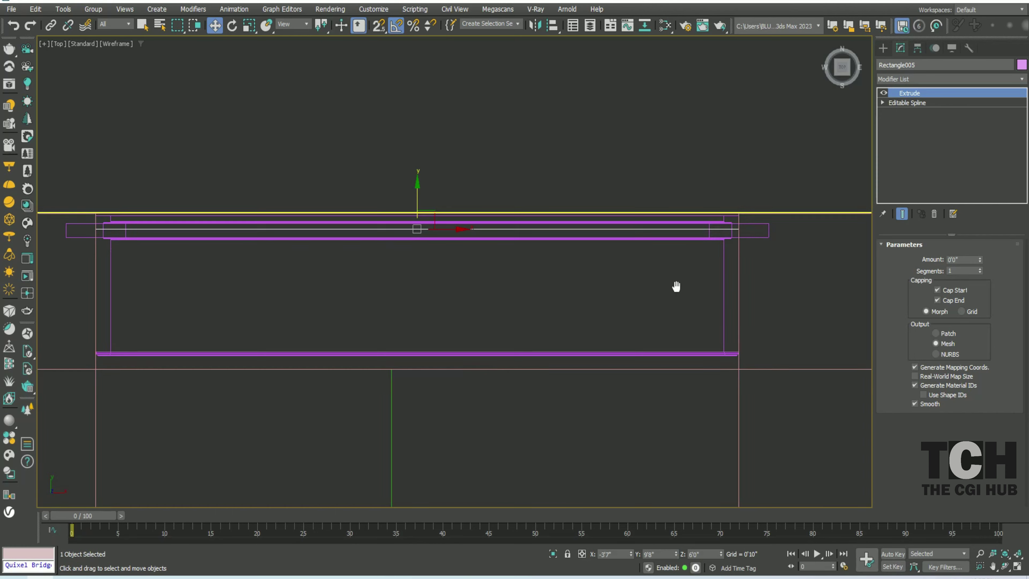
Pan and zoom the top view toward the room corner with the left-wall window
middle_click_drag(692, 290, 657, 275)
scroll(656, 275, "down", 5)
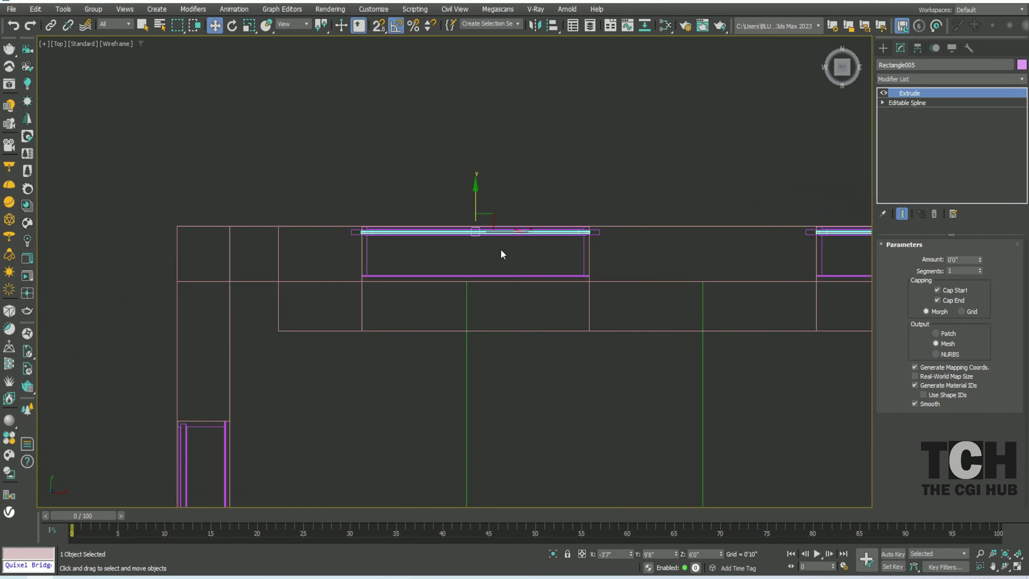
scroll(500, 252, "up", 2)
scroll(524, 266, "down", 5)
middle_click_drag(521, 273, 540, 252)
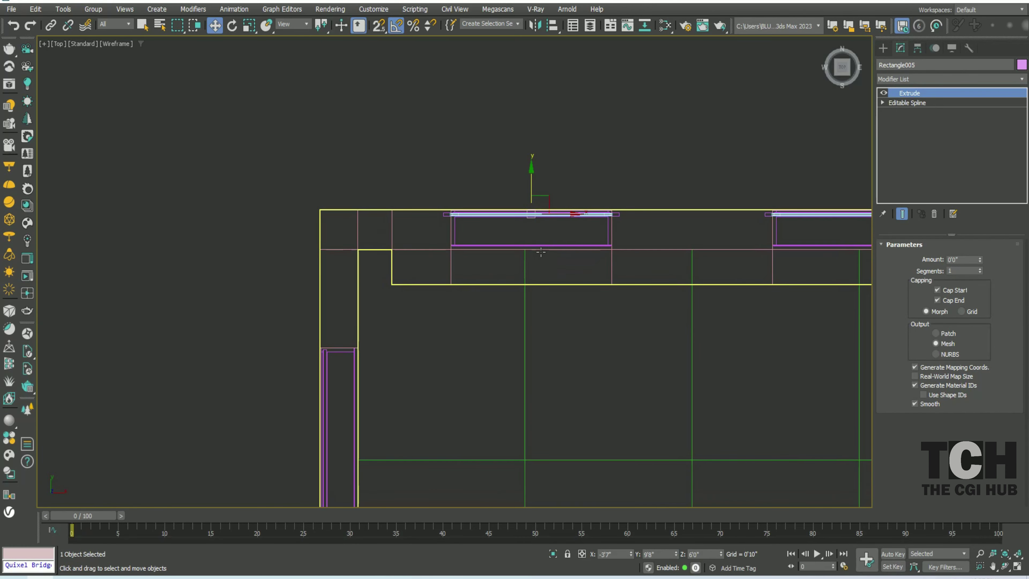
scroll(541, 252, "up", 1)
scroll(535, 219, "up", 5)
scroll(523, 284, "down", 8)
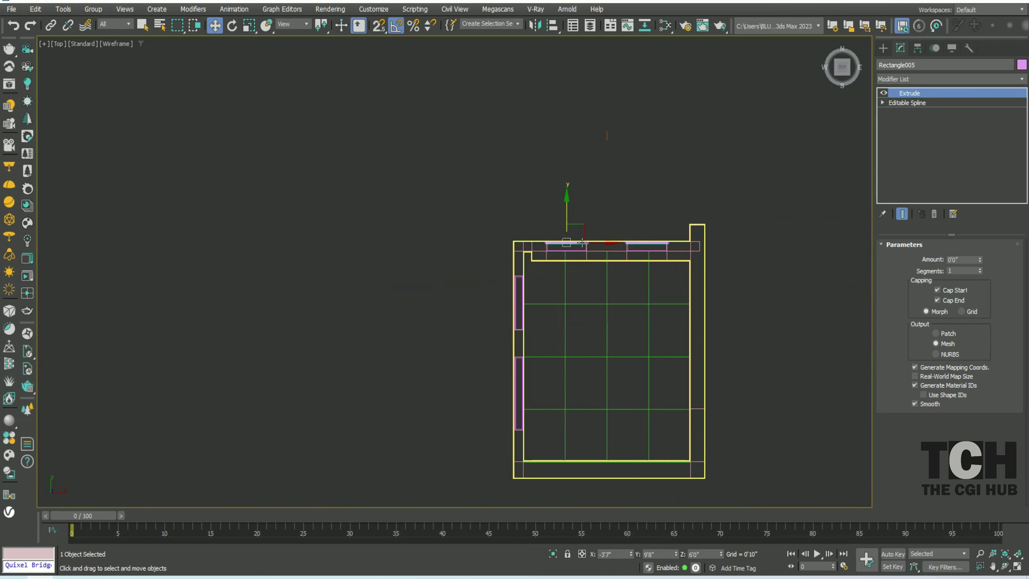
scroll(518, 316, "up", 6)
Copy the left-wall window frame, remove its sweep and give it a 3-inch rectangular rendered profile
left_click(517, 315)
right_click(490, 367)
left_click(500, 401)
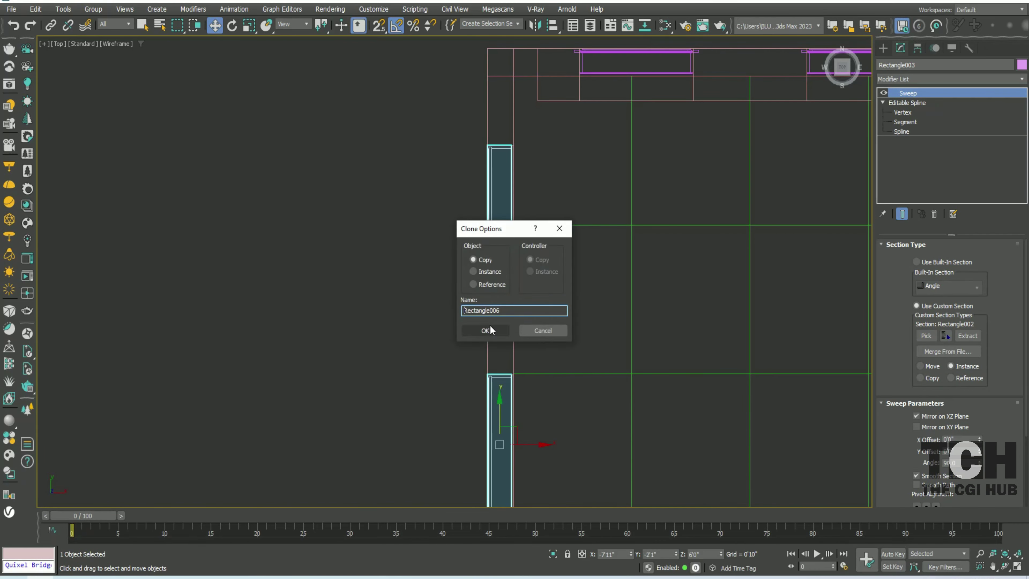
left_click(490, 327)
right_click(905, 94)
left_click(909, 115)
left_click(918, 359)
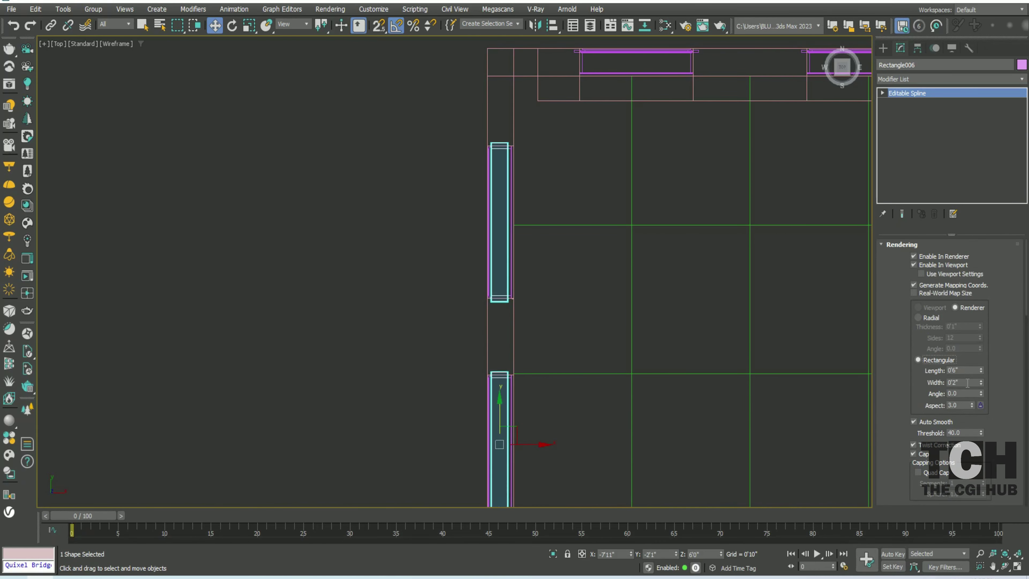
key("Tab")
type("3")
key("Return")
Inspect the new frame shaded in 3D, then return to the wireframe top view
middle_click_drag(500, 406, 478, 376, "alt")
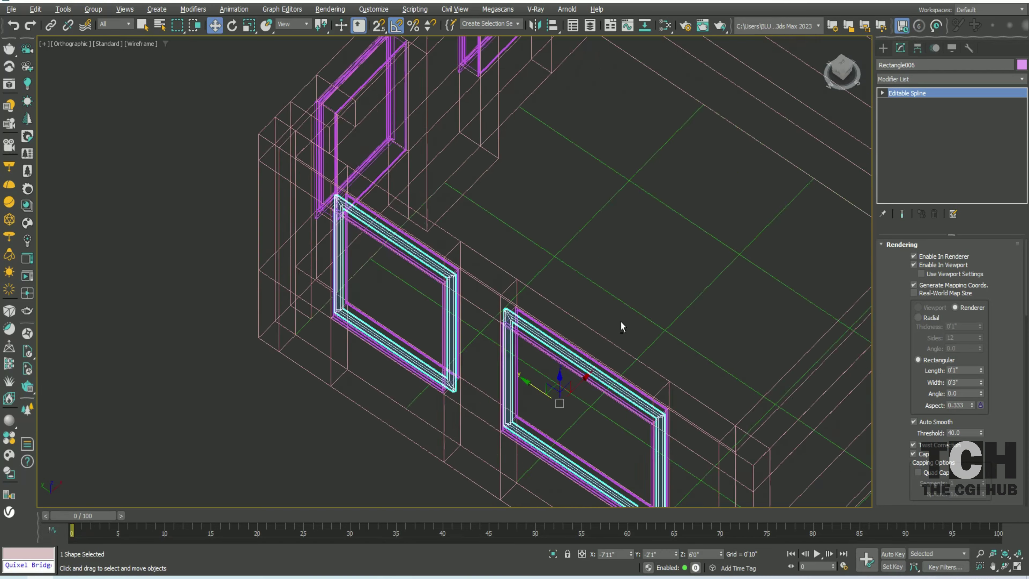
scroll(478, 376, "up", 5)
key("F3")
key("t")
key("F3")
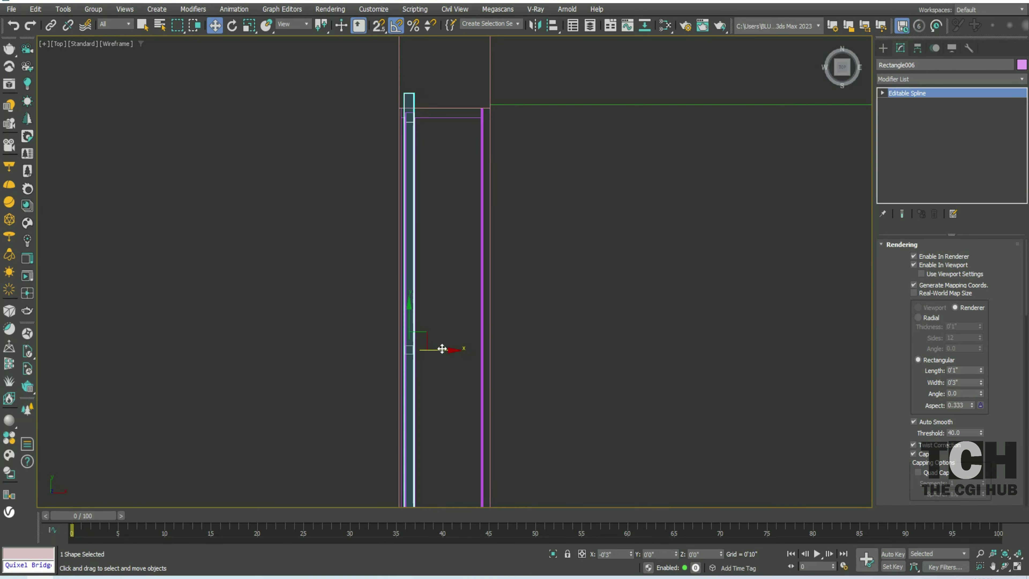
scroll(455, 294, "up", 4)
Clone the frame profile as an independent copy and apply an Extrude modifier to it
right_click(477, 248)
left_click(502, 352)
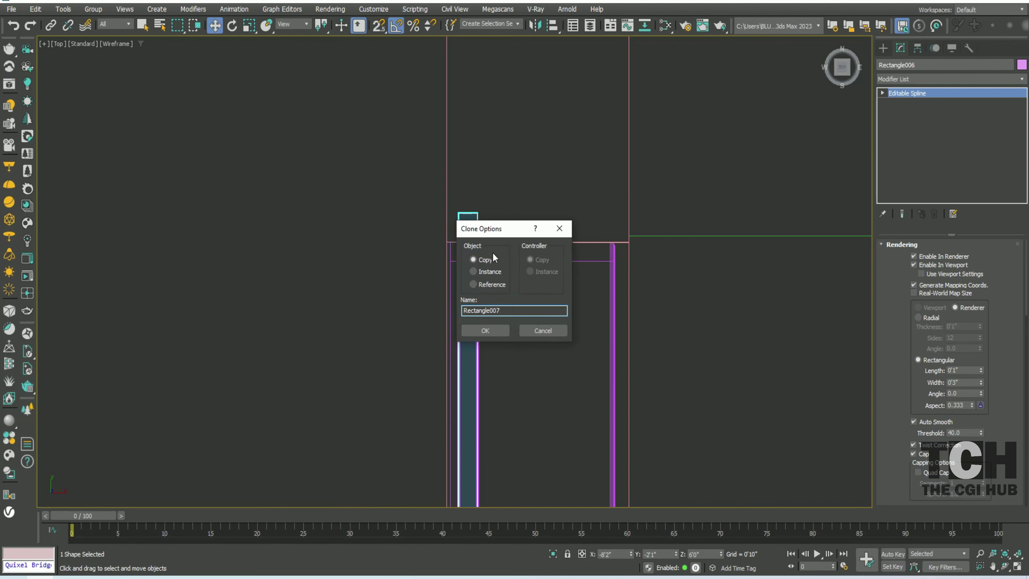
left_click(485, 328)
left_click(944, 79)
type("ext")
key("Return")
scroll(536, 284, "up", 2)
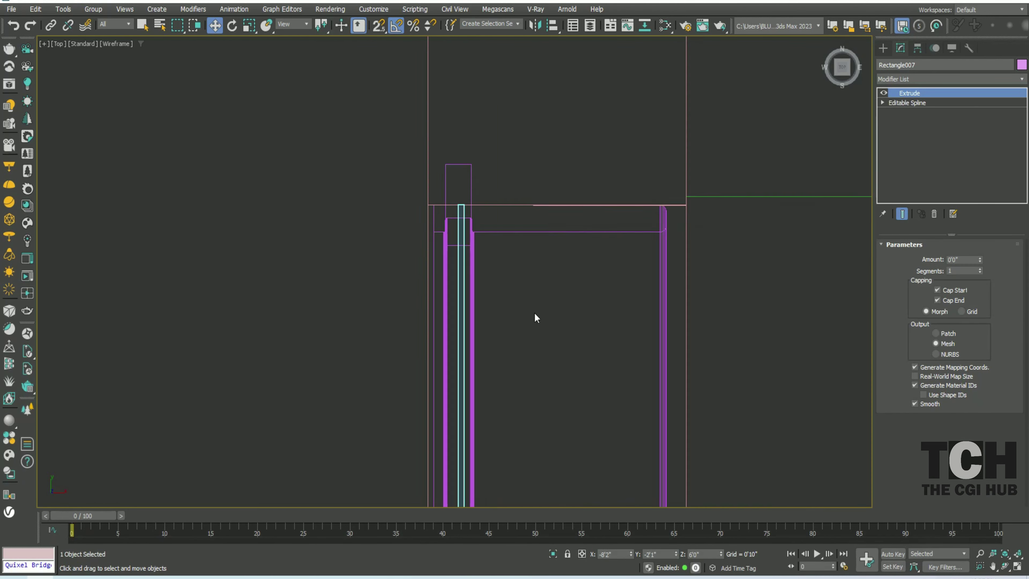
middle_click_drag(535, 317, 581, 299)
scroll(581, 299, "down", 3)
scroll(581, 294, "up", 5)
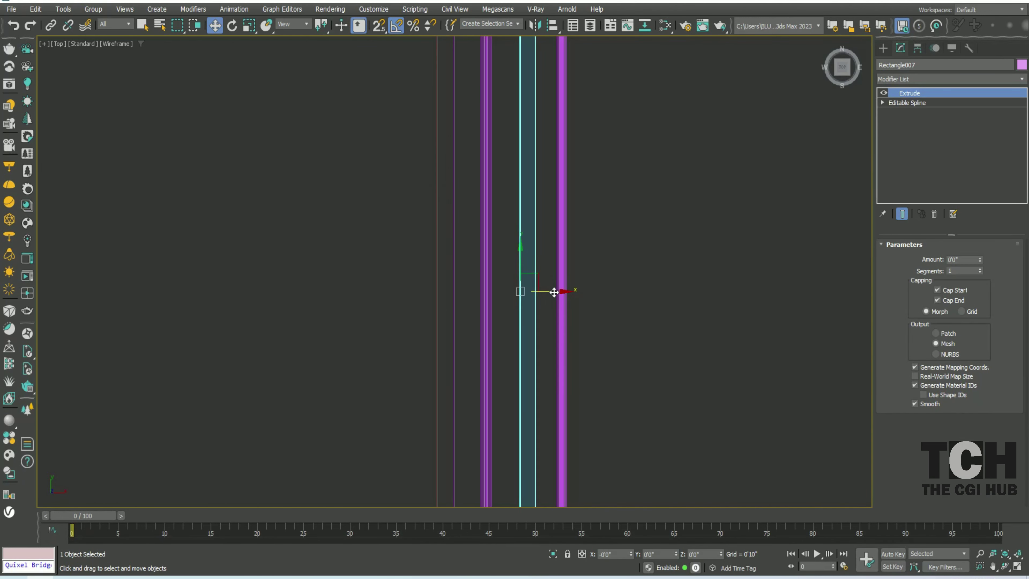
key("p")
scroll(486, 352, "down", 5)
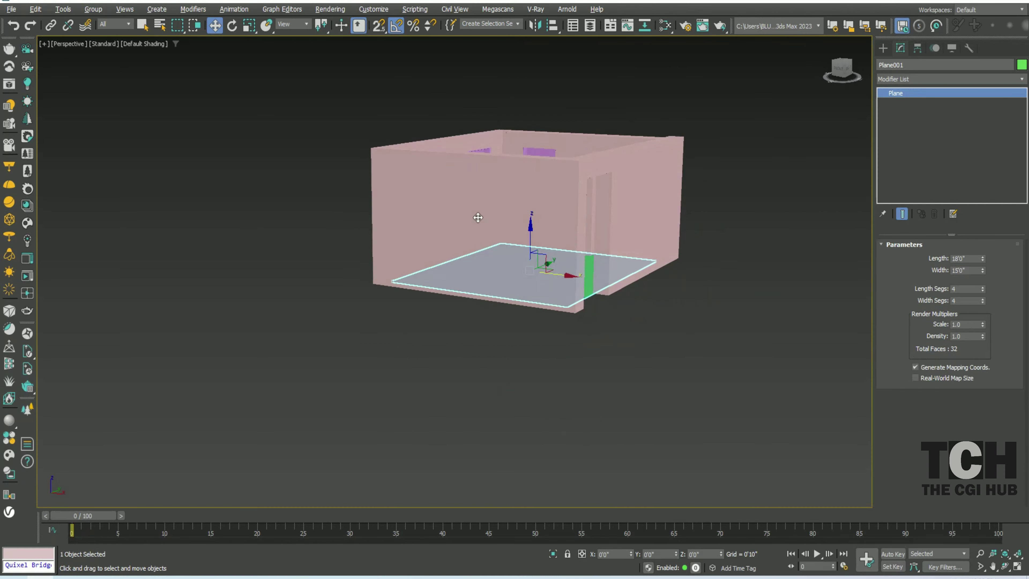
Set the floor plane to Length 21'9" and Width 18'9"
type("21'9")
key("Tab")
type("18'9")
key("Return")
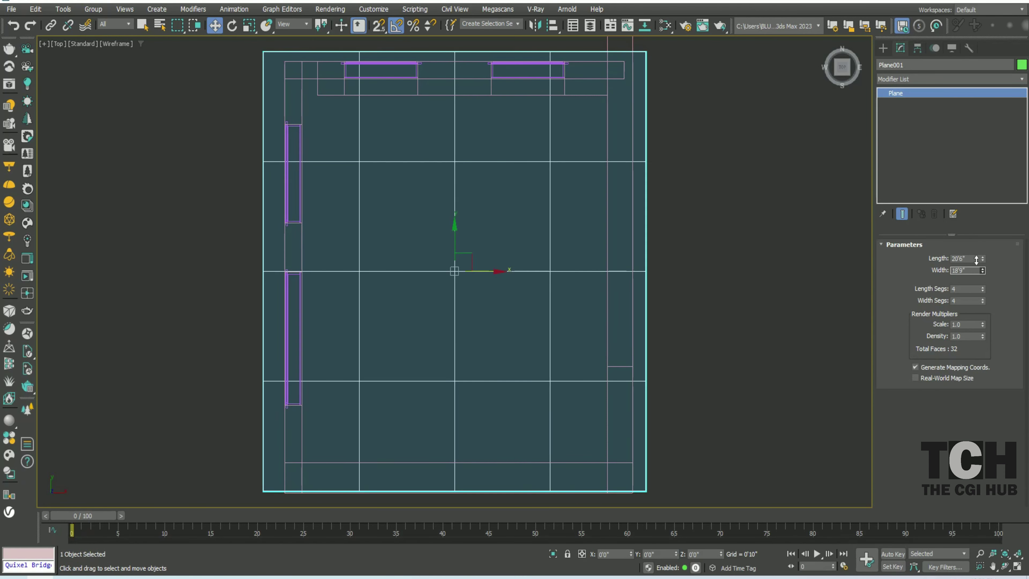
scroll(474, 234, "down", 3)
middle_click_drag(657, 193, 673, 212)
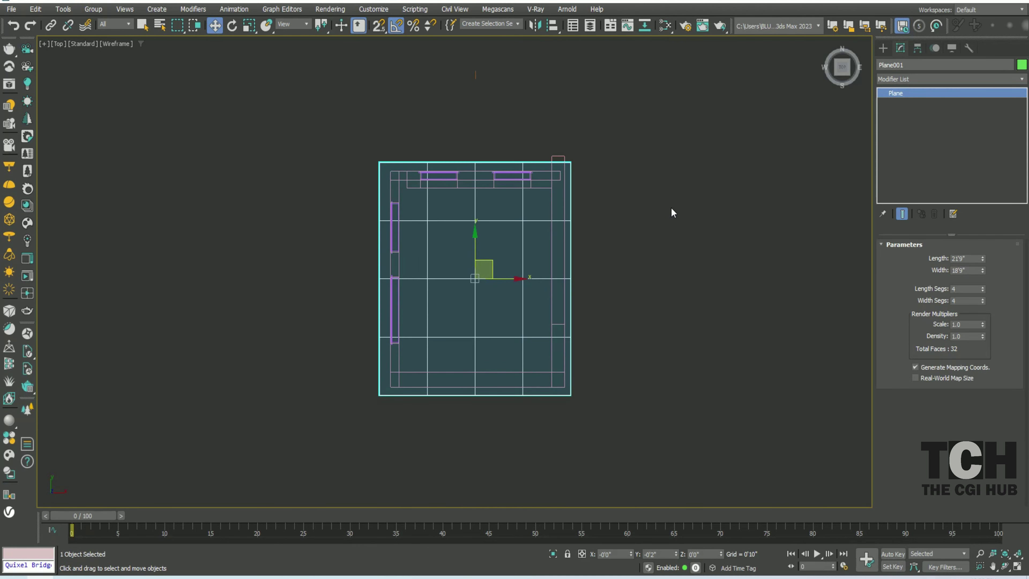
Duplicate the floor plane and enlarge the copy into a 150'0"-wide ground plane
key("ctrl+v")
key("Return")
left_click_drag(982, 258, 983, 227)
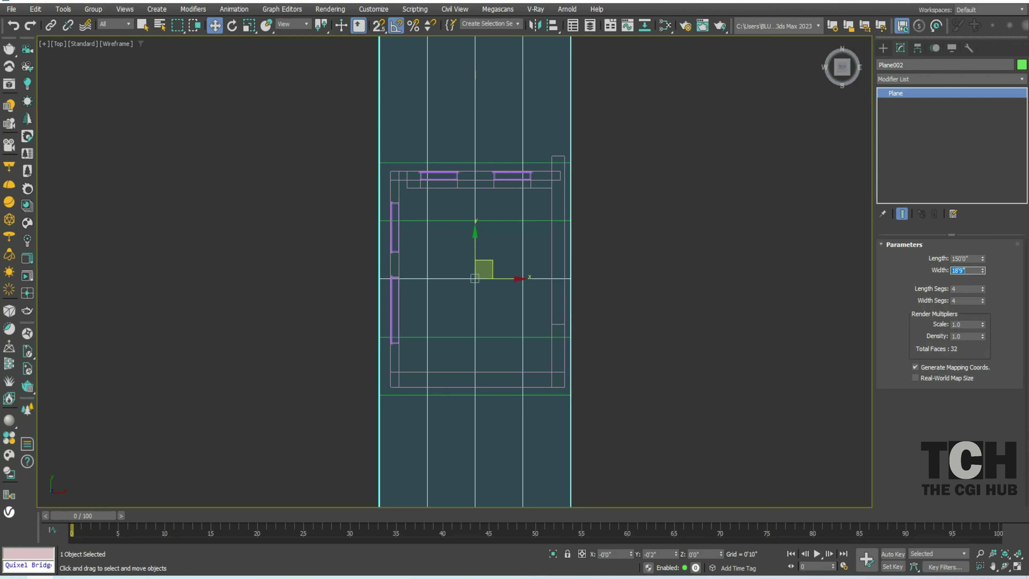
type("150")
key("Return")
scroll(505, 231, "down", 2)
key("f")
scroll(442, 309, "up", 3)
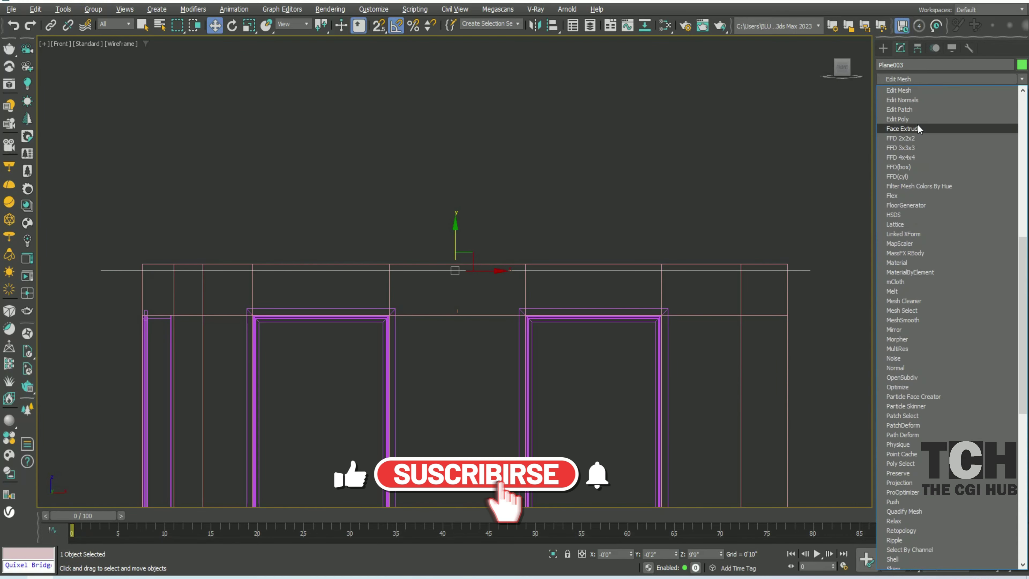
Add a Shell modifier to the plane above the walls, making a 0'4" slab
left_click(948, 79)
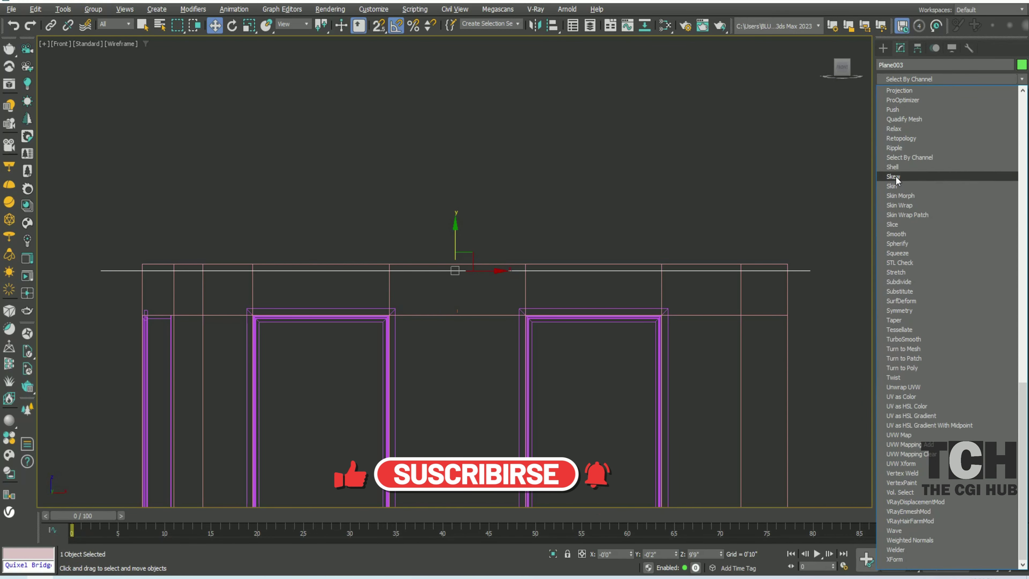
left_click(920, 420)
scroll(931, 365, "down", 2)
scroll(930, 257, "up", 2)
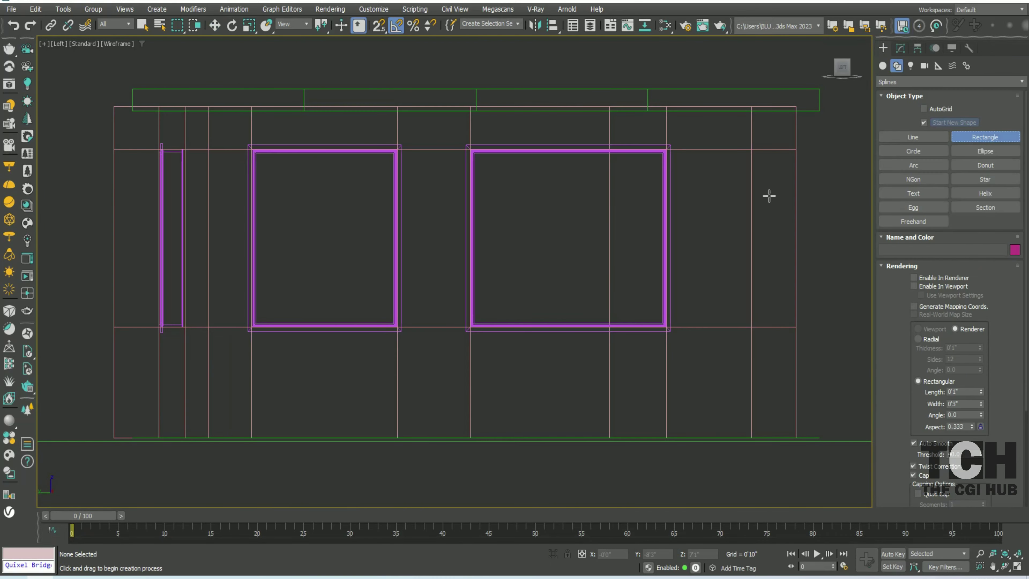
Draw a snapped rectangle door panel extruded 0'1", check it in 3D, and launch Chaos Cosmos
key("s")
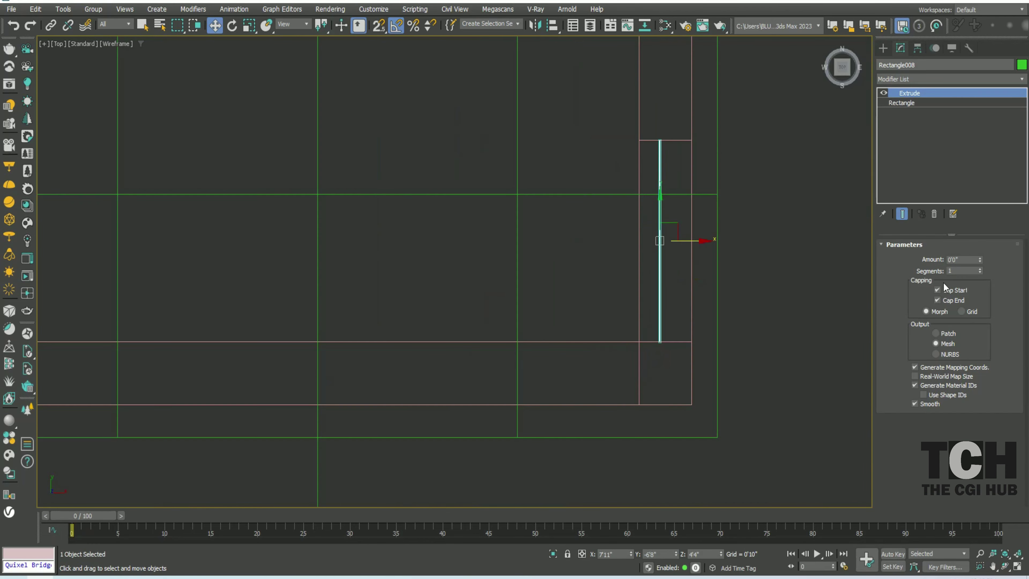
type("1")
key("Return")
middle_click_drag(742, 301, 717, 254, "alt")
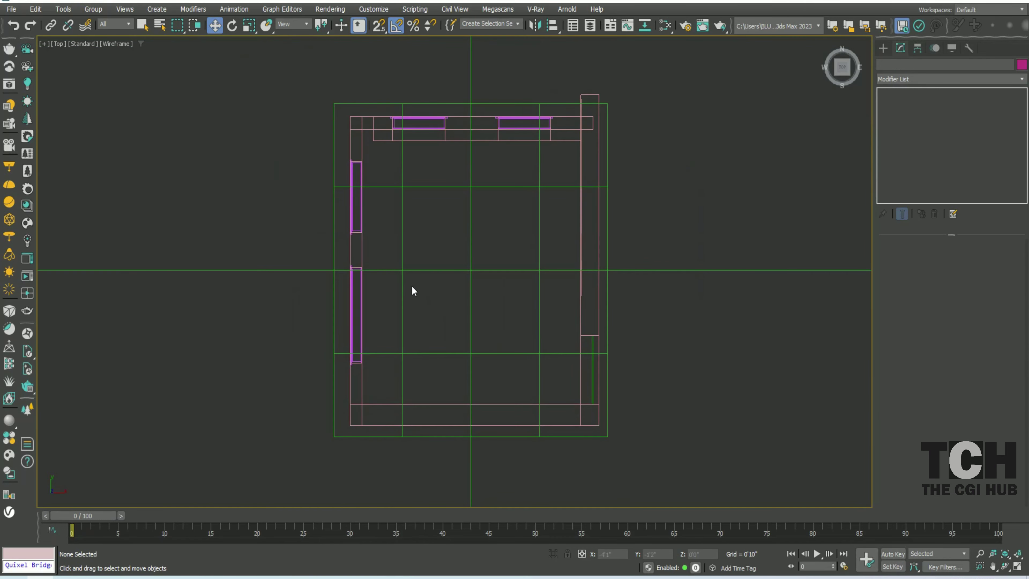
left_click(9, 420)
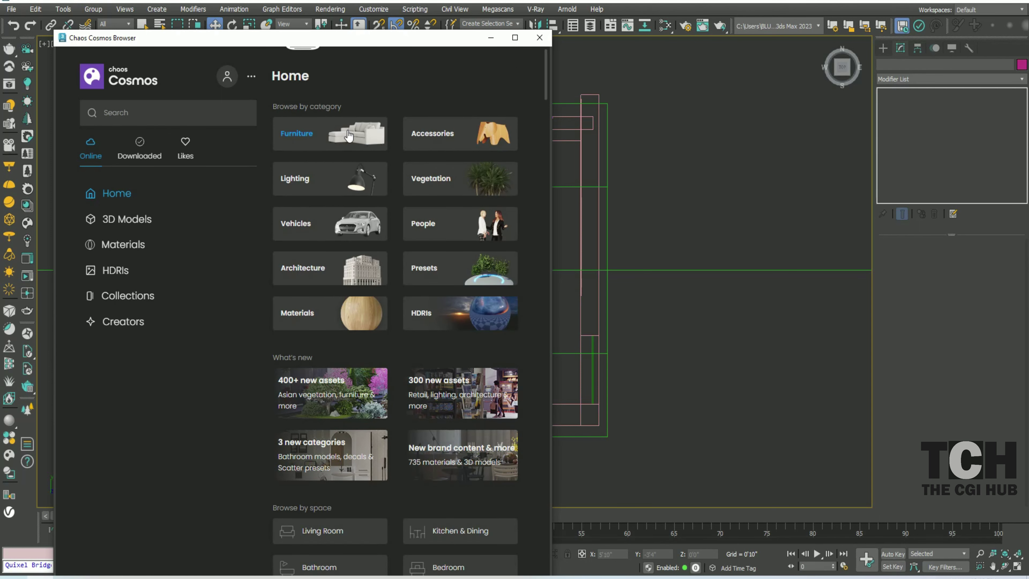
Browse the Furniture category and import Chair 033 into the scene
left_click(348, 136)
scroll(361, 215, "down", 3)
scroll(344, 263, "down", 2)
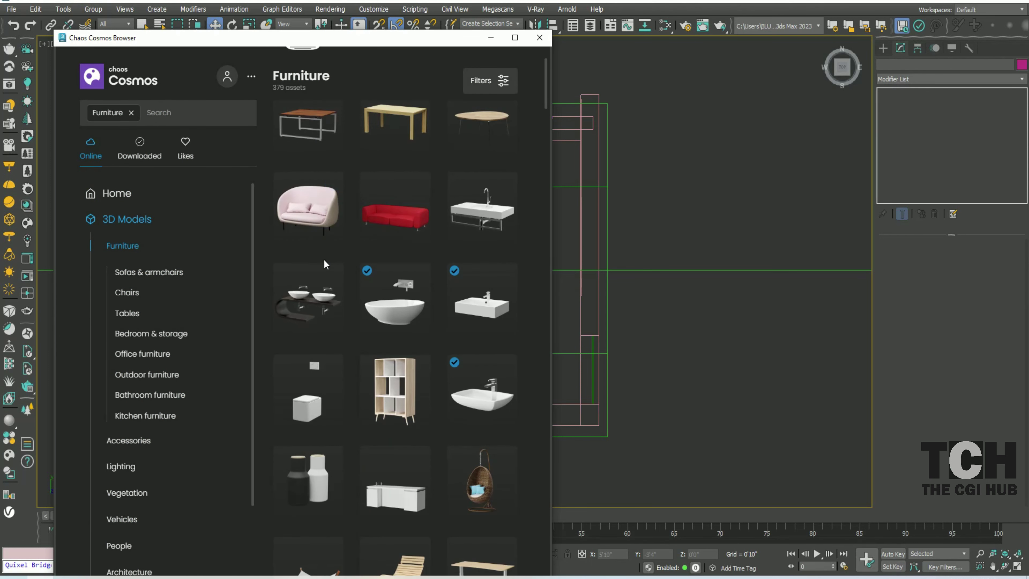
scroll(323, 264, "down", 2)
scroll(323, 263, "down", 2)
scroll(324, 263, "down", 5)
scroll(324, 263, "down", 4)
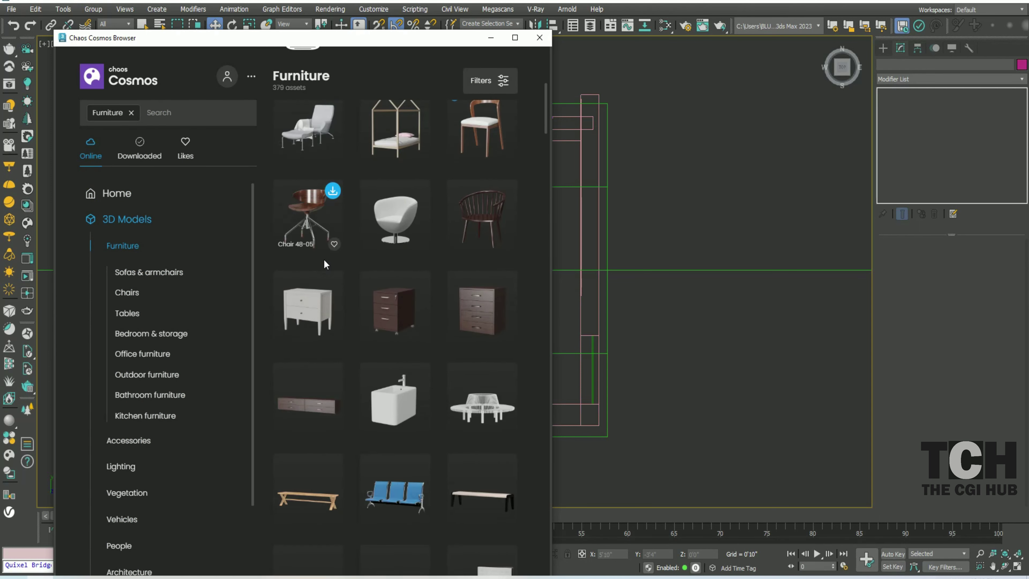
scroll(324, 264, "down", 5)
scroll(324, 264, "down", 3)
scroll(325, 264, "down", 2)
scroll(325, 264, "down", 3)
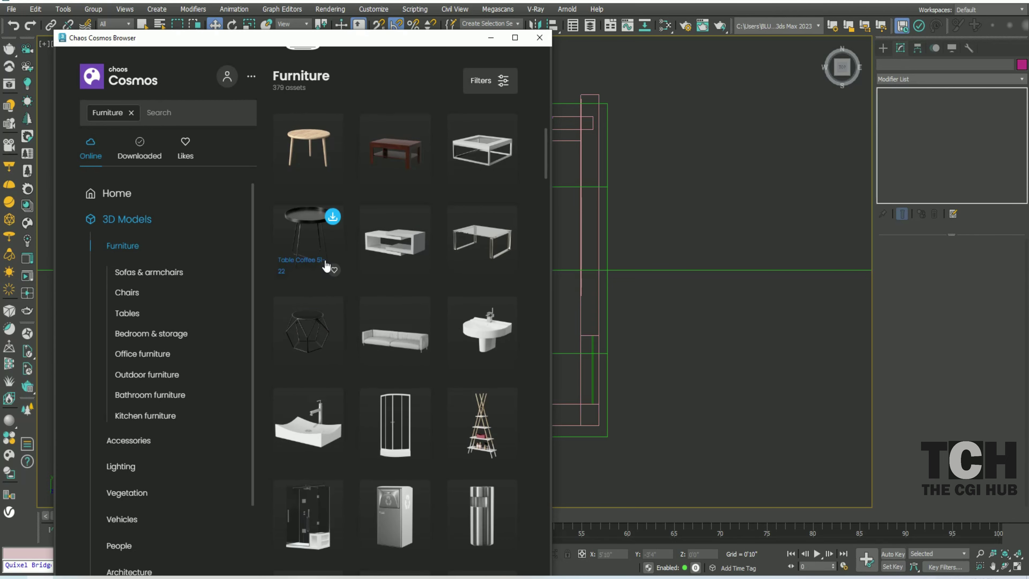
scroll(423, 262, "up", 3)
scroll(338, 183, "up", 2)
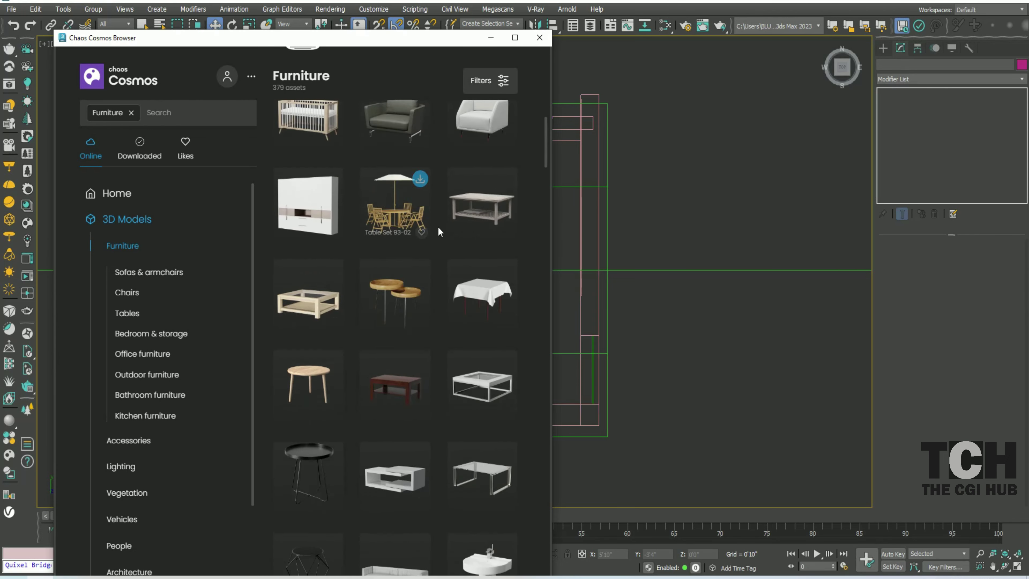
scroll(438, 226, "up", 4)
scroll(404, 234, "up", 2)
scroll(405, 234, "up", 1)
scroll(404, 234, "down", 5)
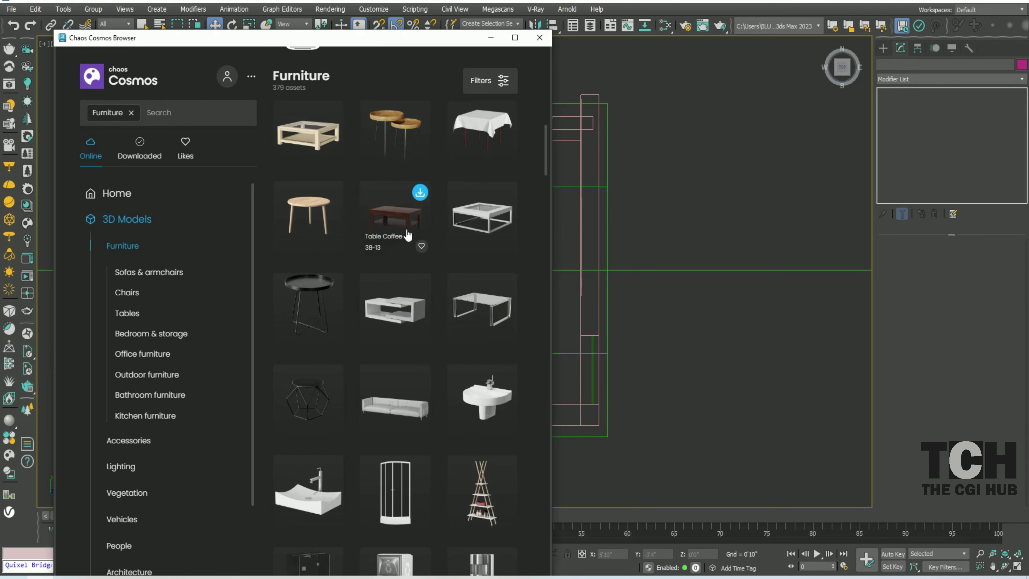
scroll(414, 211, "down", 2)
scroll(415, 227, "down", 5)
scroll(421, 282, "down", 6)
scroll(420, 283, "down", 5)
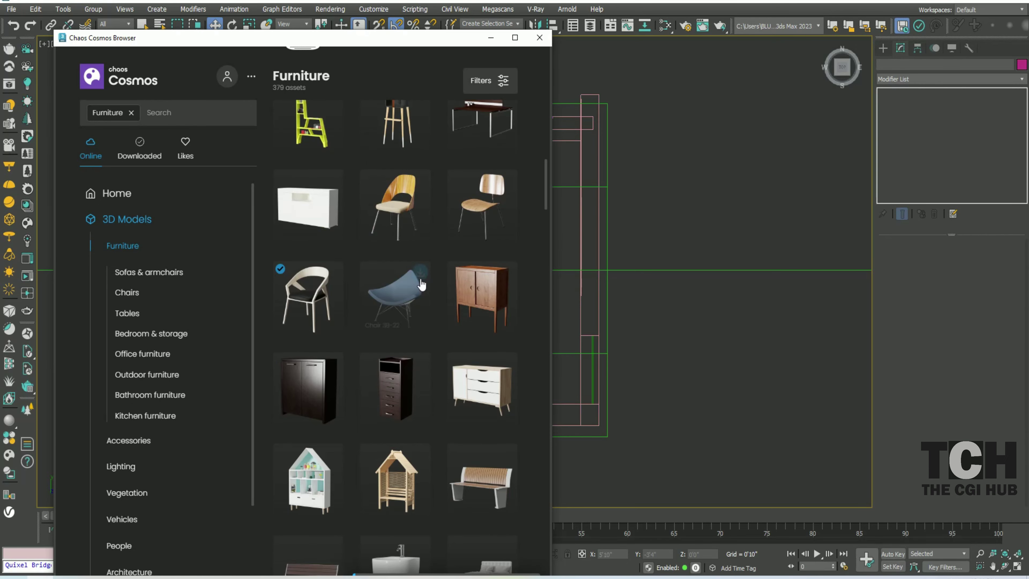
scroll(421, 283, "down", 5)
scroll(420, 282, "down", 6)
scroll(421, 283, "down", 4)
scroll(421, 284, "down", 5)
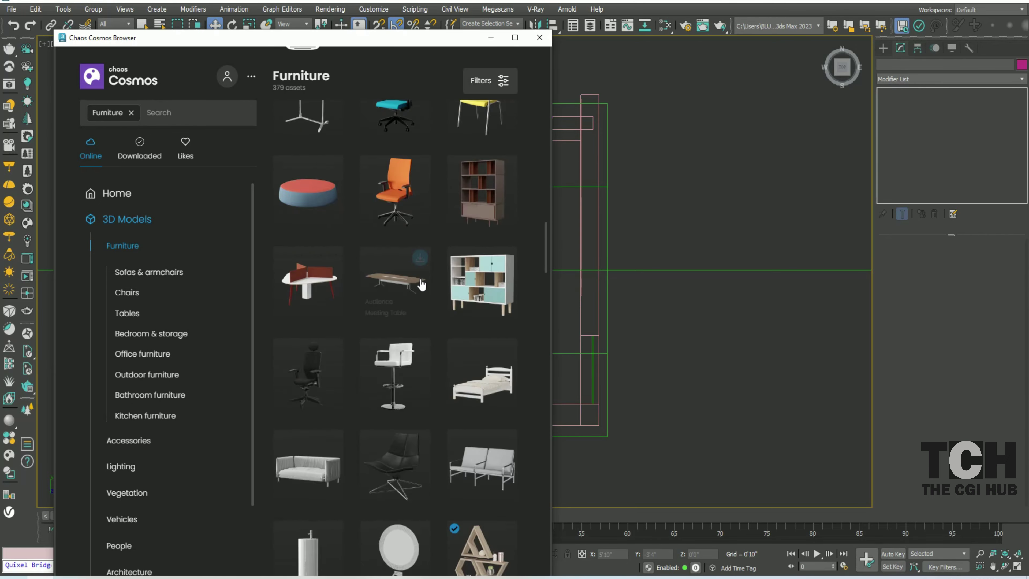
scroll(421, 284, "down", 5)
scroll(421, 284, "down", 5)
scroll(421, 284, "down", 4)
scroll(422, 284, "down", 5)
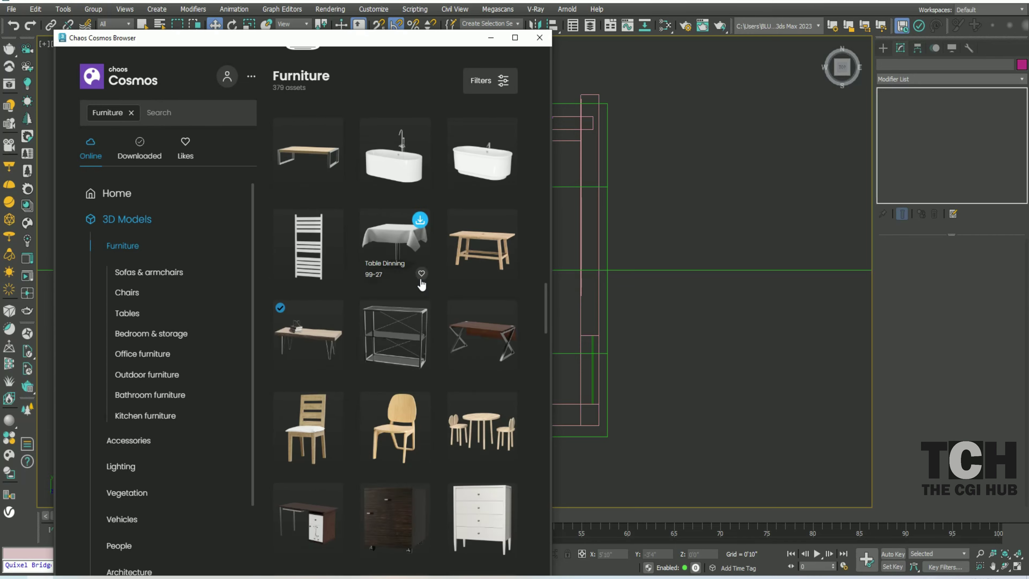
scroll(421, 284, "down", 4)
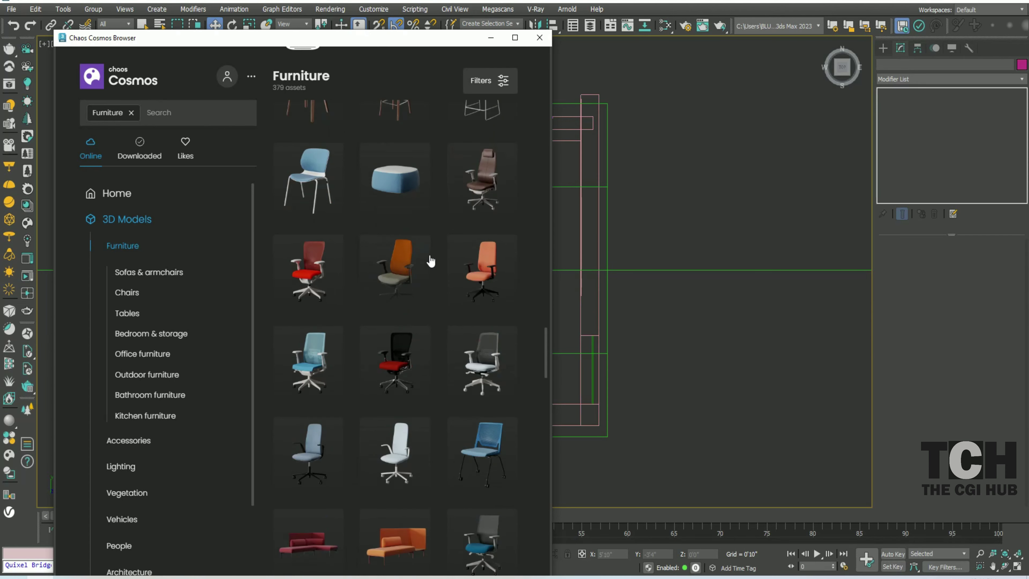
scroll(442, 285, "down", 5)
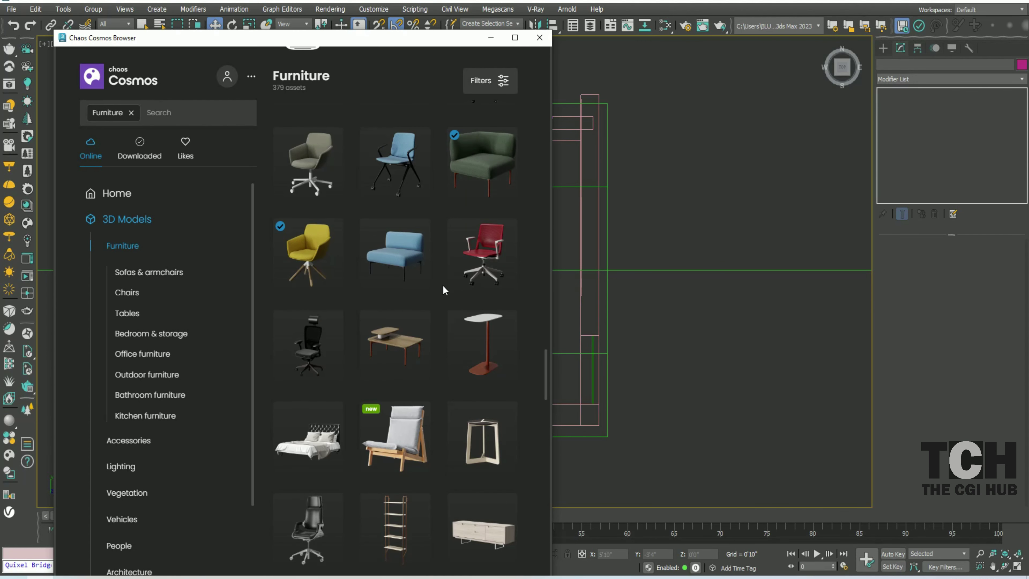
scroll(443, 284, "down", 5)
scroll(443, 282, "down", 5)
left_click(420, 237)
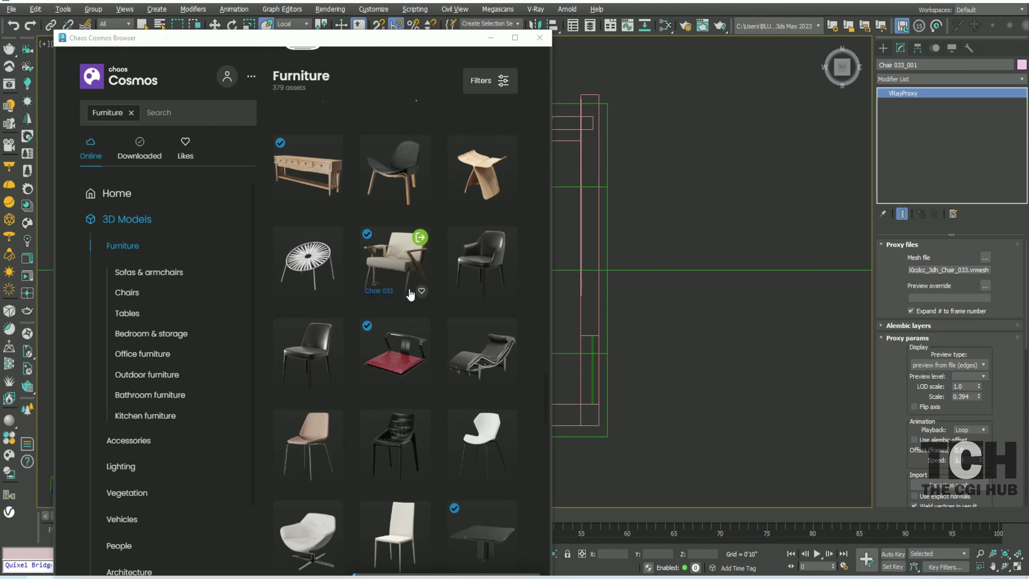
Scroll further and import Armchair 006
scroll(412, 294, "down", 5)
scroll(410, 295, "down", 5)
scroll(446, 289, "down", 5)
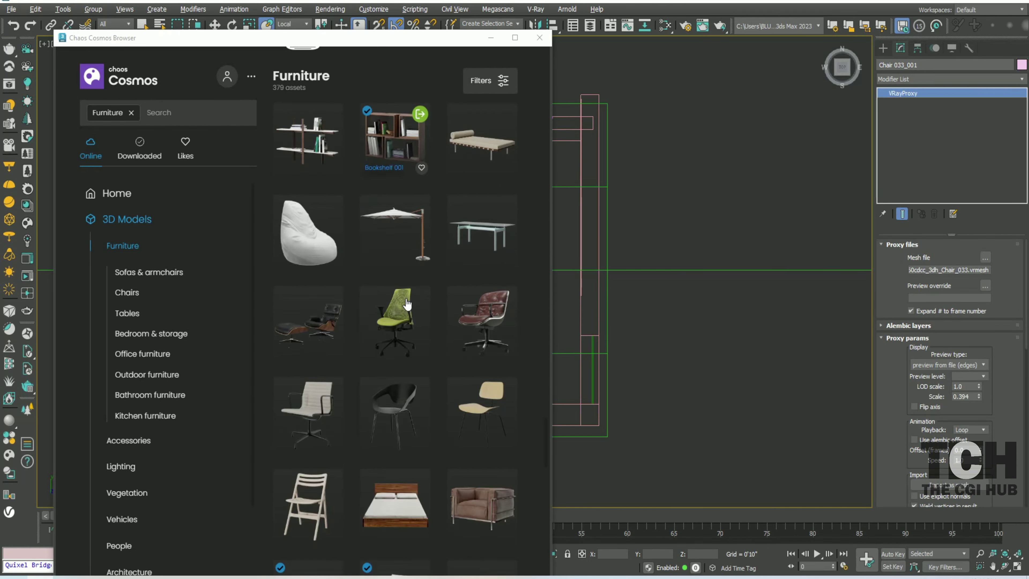
scroll(413, 299, "down", 5)
left_click(510, 149)
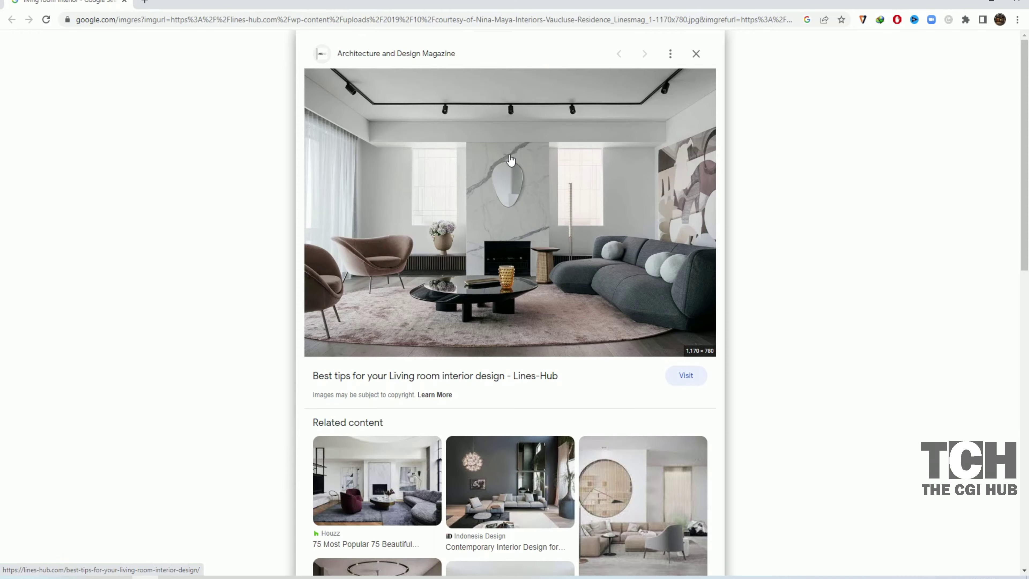
Scroll further down the Furniture assets toward Table Coffee 51-22
scroll(450, 310, "down", 5)
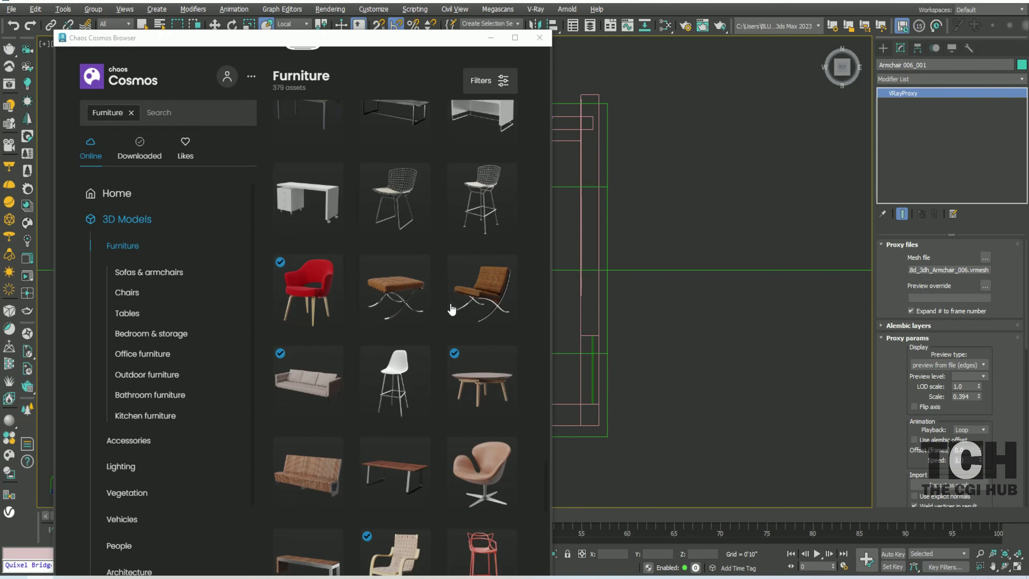
scroll(451, 303, "down", 3)
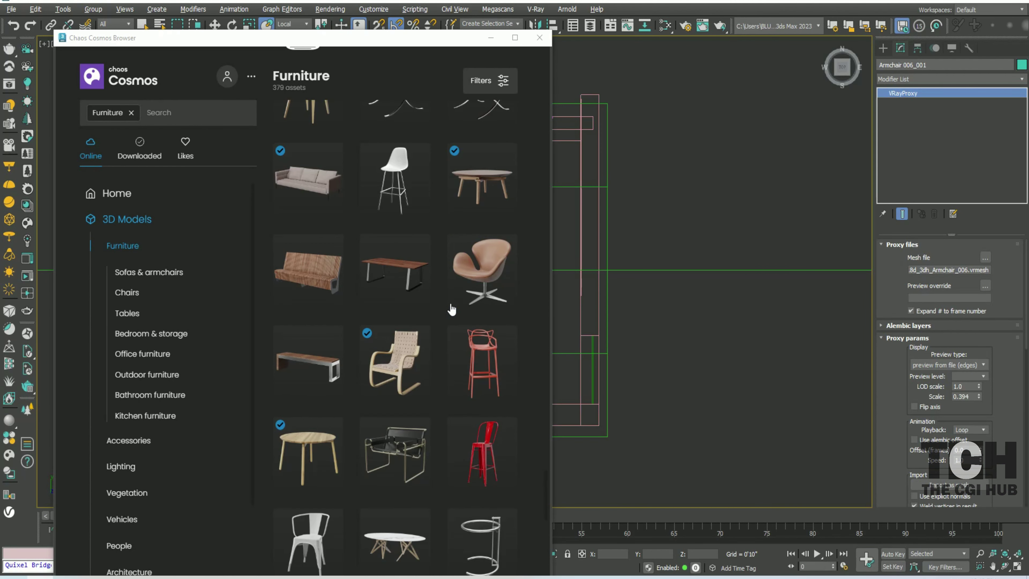
scroll(451, 303, "down", 5)
scroll(451, 303, "down", 5)
scroll(451, 303, "down", 5)
scroll(373, 329, "down", 3)
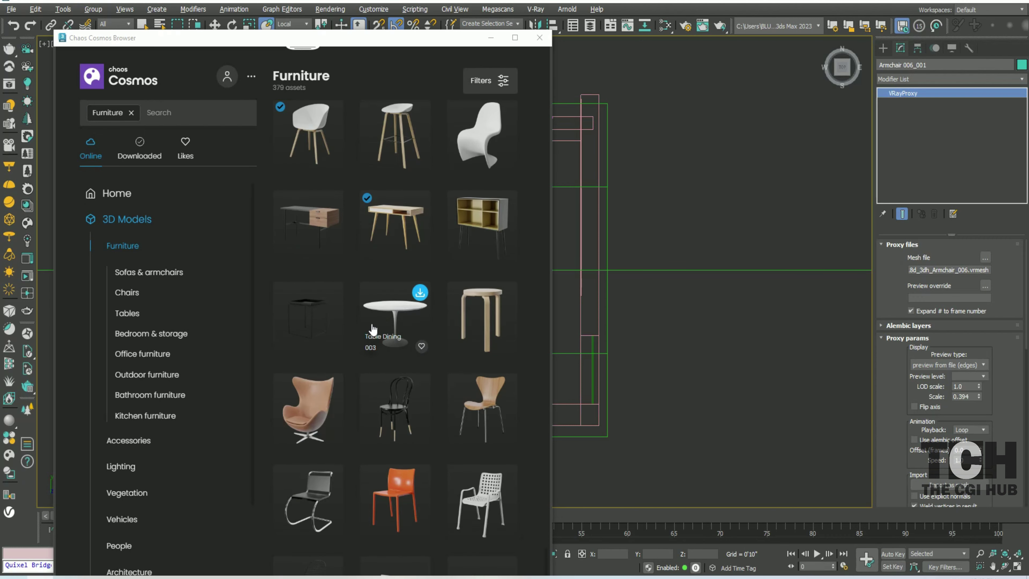
scroll(489, 291, "down", 5)
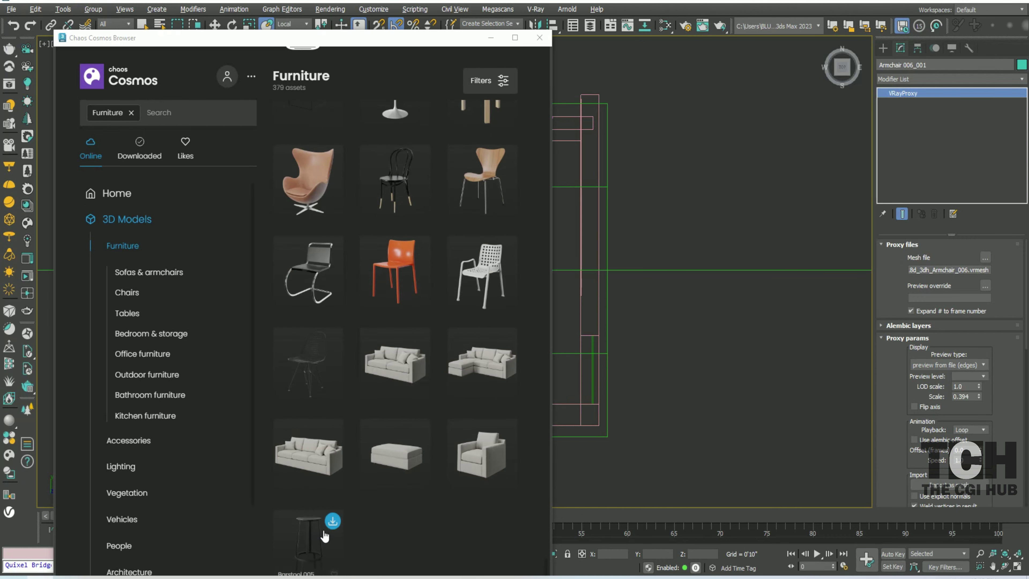
scroll(486, 276, "down", 5)
scroll(482, 251, "down", 5)
scroll(539, 300, "down", 5)
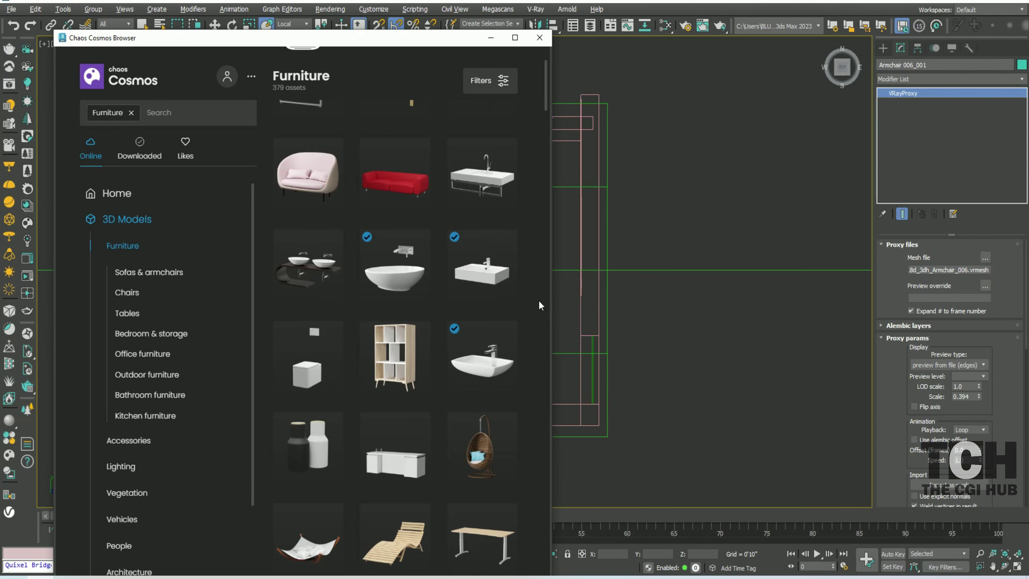
scroll(536, 303, "down", 5)
scroll(536, 304, "down", 5)
scroll(536, 304, "down", 5)
scroll(536, 305, "down", 3)
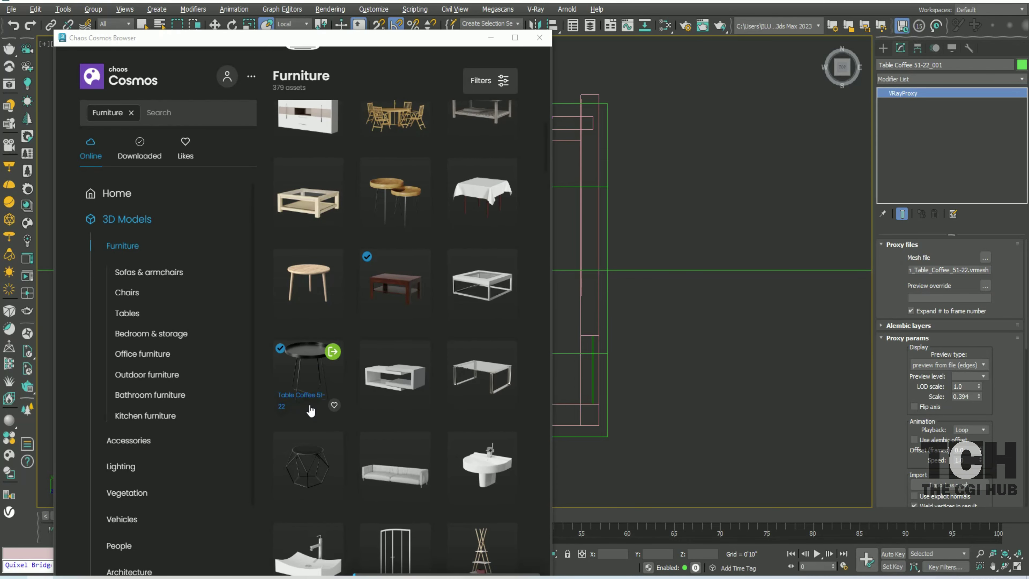
Import the Tree Decoration 83-10 model from Cosmos Accessories
left_click(149, 446)
scroll(445, 341, "down", 3)
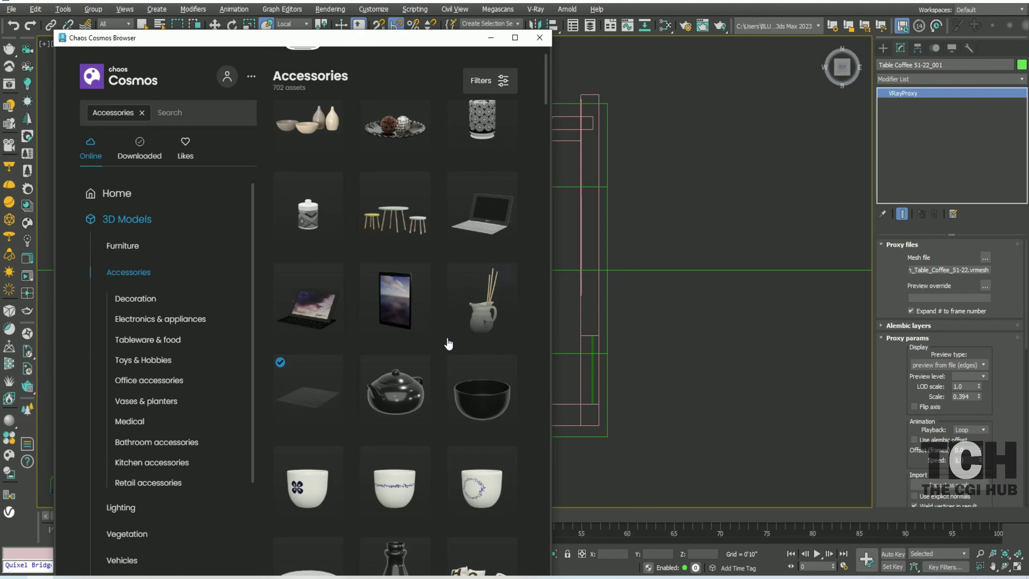
scroll(387, 355, "down", 3)
scroll(425, 317, "down", 3)
left_click(419, 282)
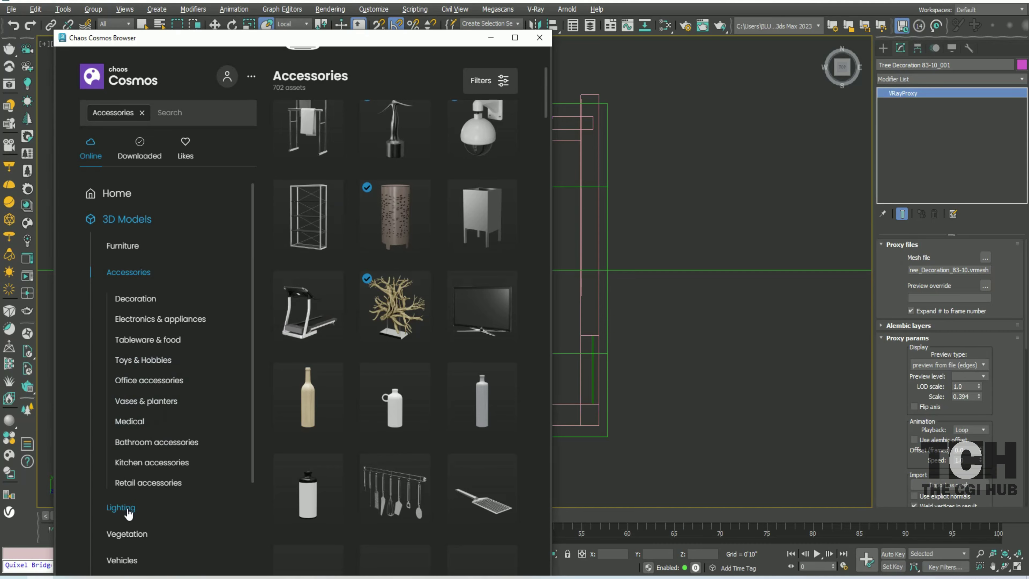
Import the Lamp Ceiling 114-44 light from the Cosmos Lighting category
left_click(127, 510)
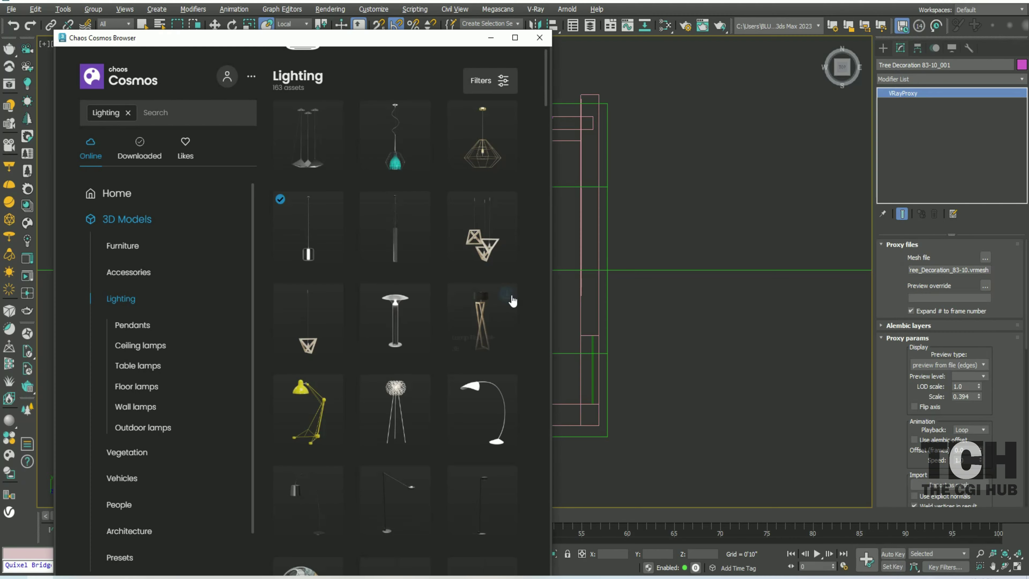
scroll(405, 284, "down", 5)
scroll(370, 275, "down", 3)
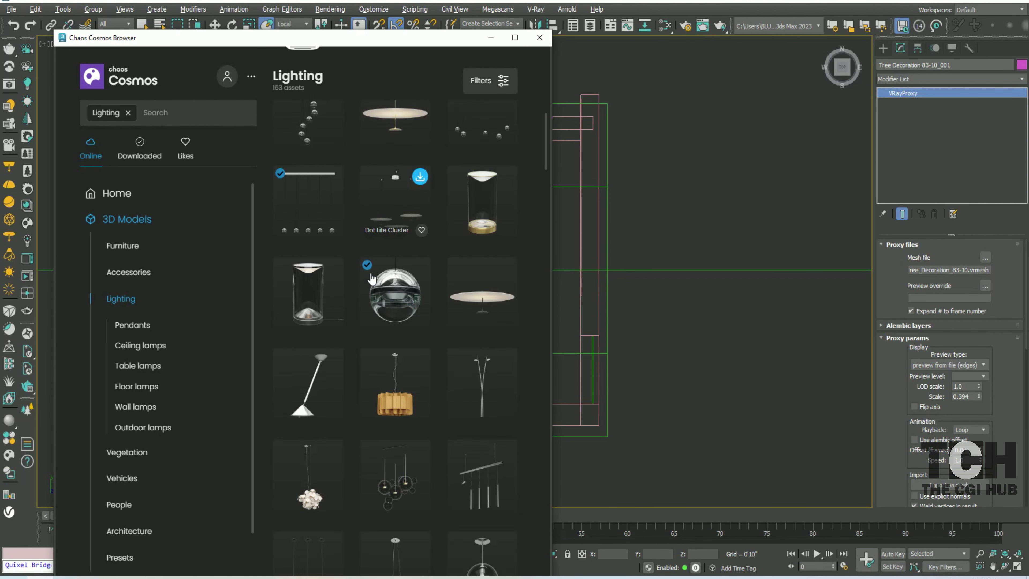
scroll(371, 276, "down", 3)
scroll(373, 328, "down", 3)
scroll(374, 329, "down", 2)
scroll(374, 329, "down", 2)
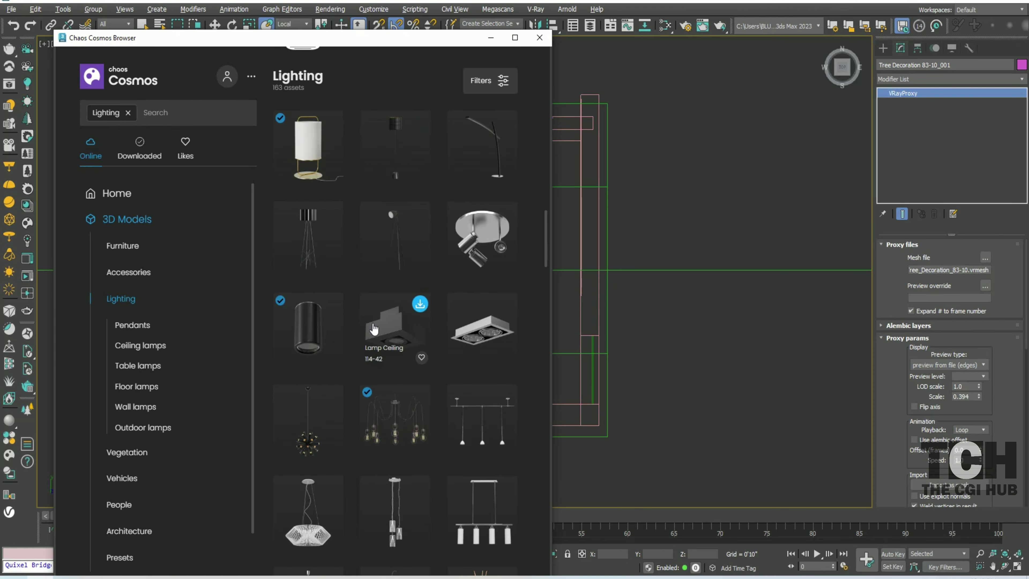
left_click(332, 304)
scroll(332, 324, "down", 2)
scroll(331, 324, "down", 3)
scroll(328, 322, "down", 3)
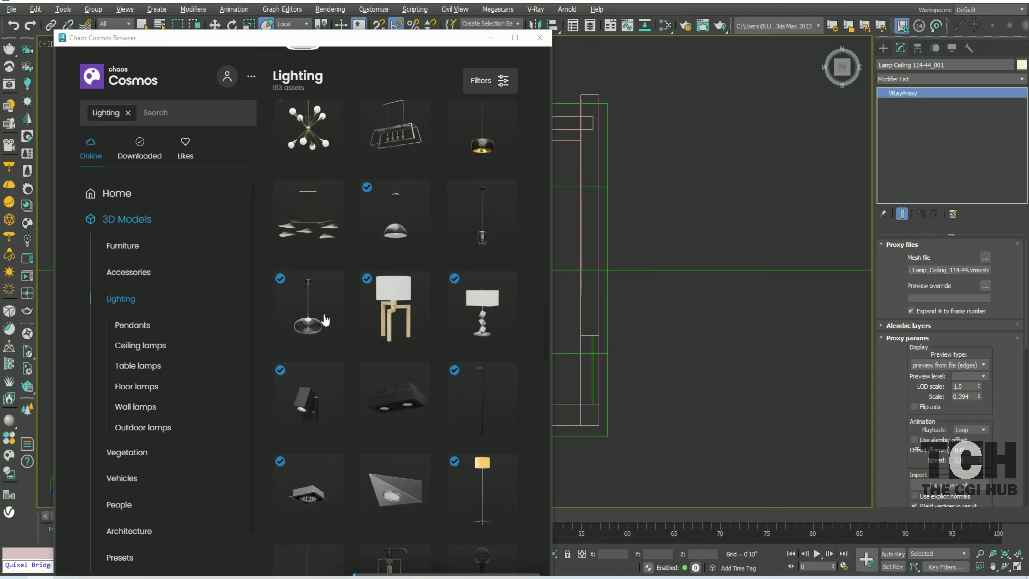
scroll(326, 321, "down", 2)
scroll(326, 320, "down", 3)
scroll(329, 178, "down", 3)
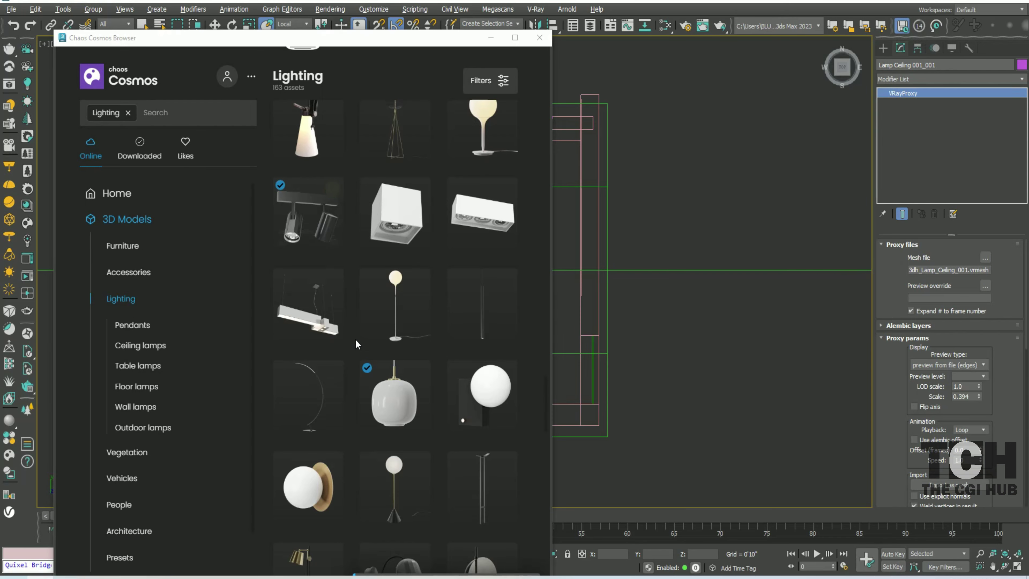
scroll(355, 339, "down", 3)
scroll(352, 336, "down", 3)
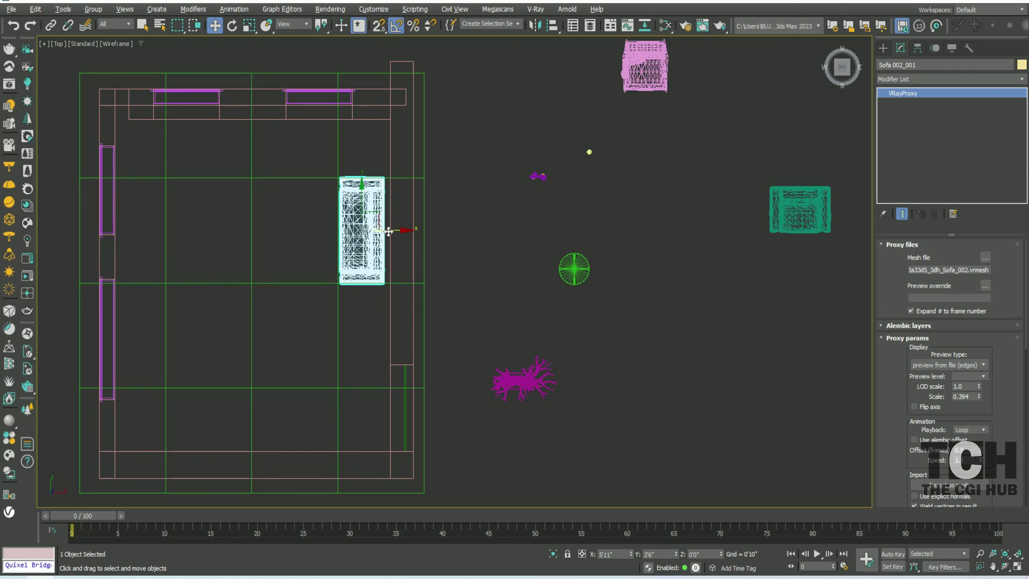
Push the sofa against the wall and move the green sofa into the room
left_click_drag(388, 232, 392, 234)
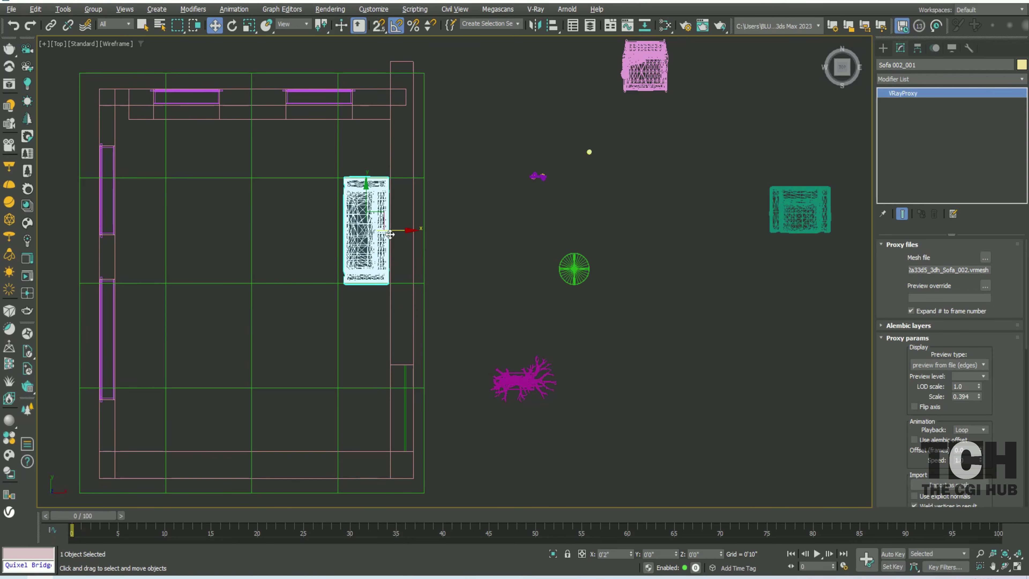
left_click(800, 208)
left_click_drag(800, 209, 312, 153)
left_click(361, 202)
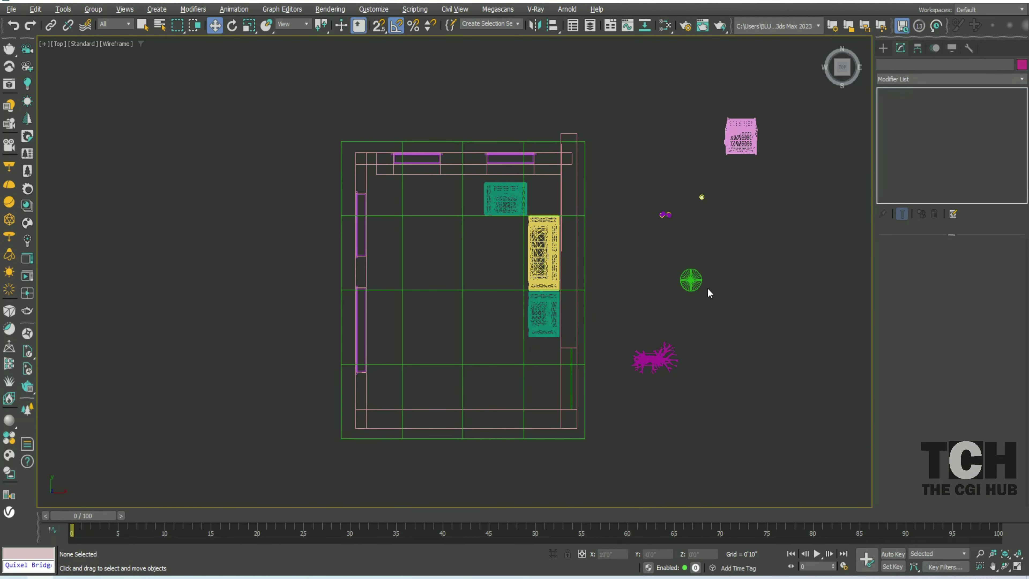
Move the round table into the room and place copies of the table and chair below
left_click_drag(694, 280, 511, 258)
scroll(515, 279, "up", 5)
left_click_drag(482, 158, 523, 267, "shift")
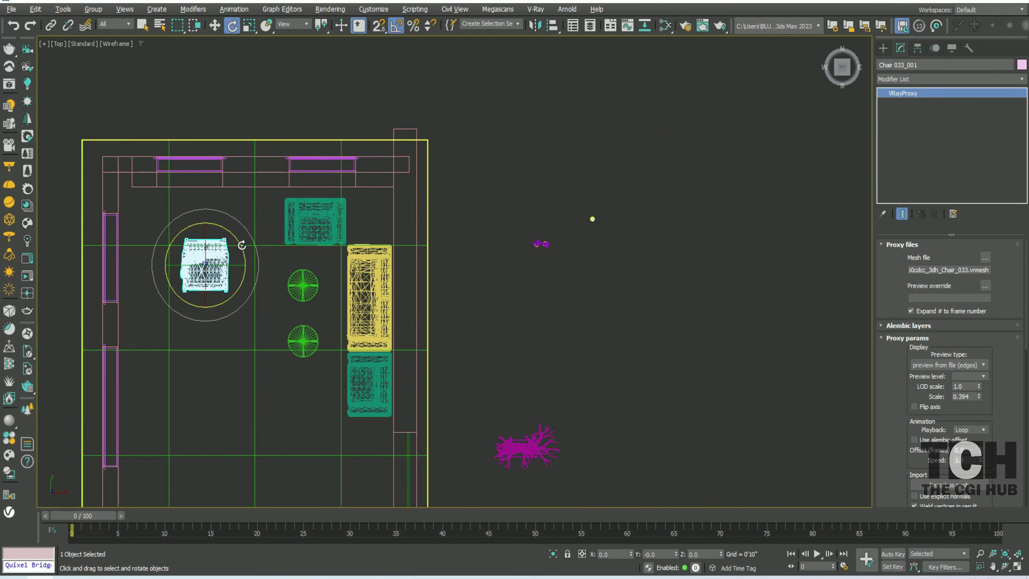
middle_click_drag(236, 233, 353, 196)
left_click_drag(352, 219, 351, 330, "shift")
key("Return")
key("e")
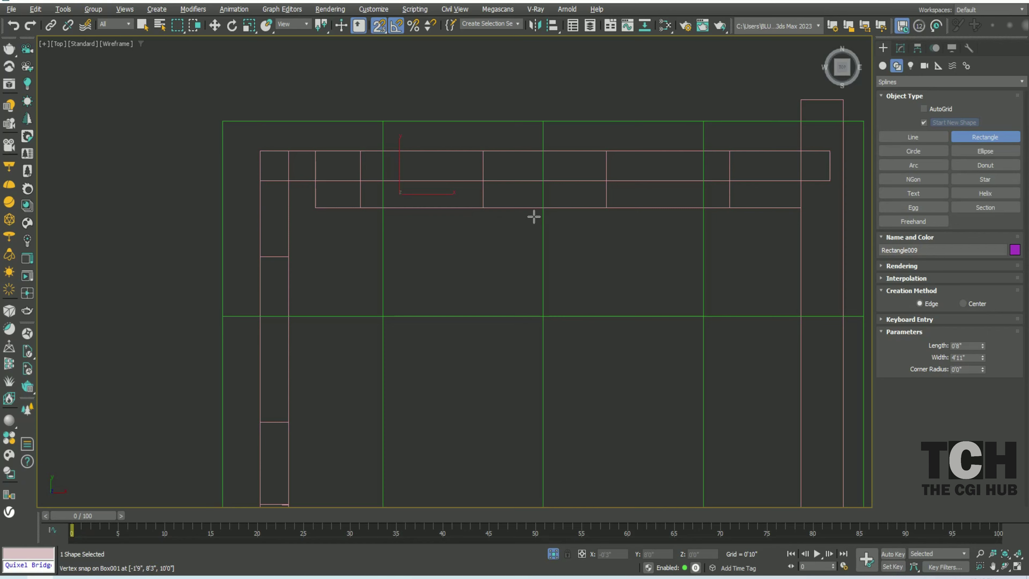
Convert the rectangle to an editable spline and adjust its vertices to the right wall
right_click(462, 184)
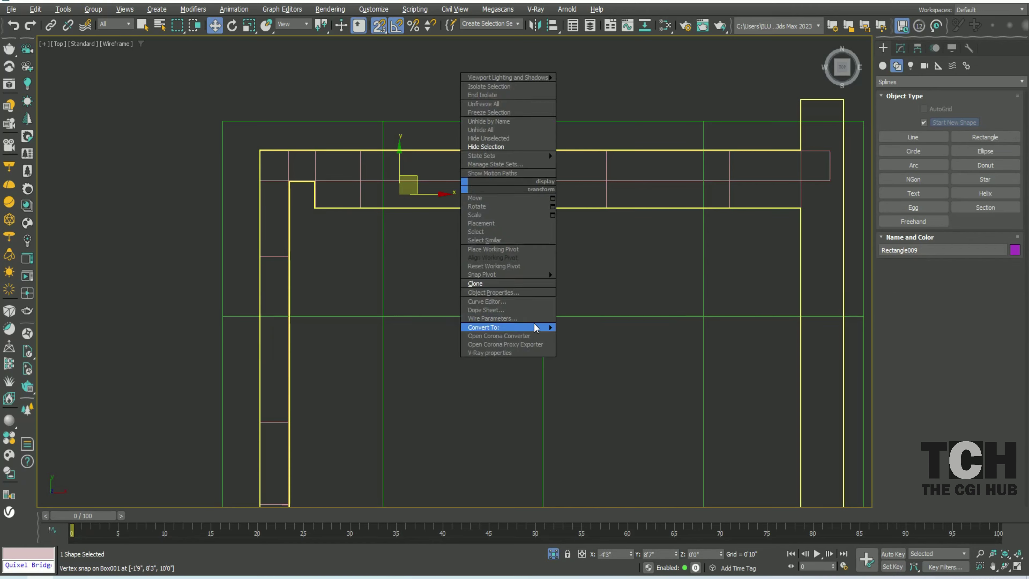
left_click(501, 328)
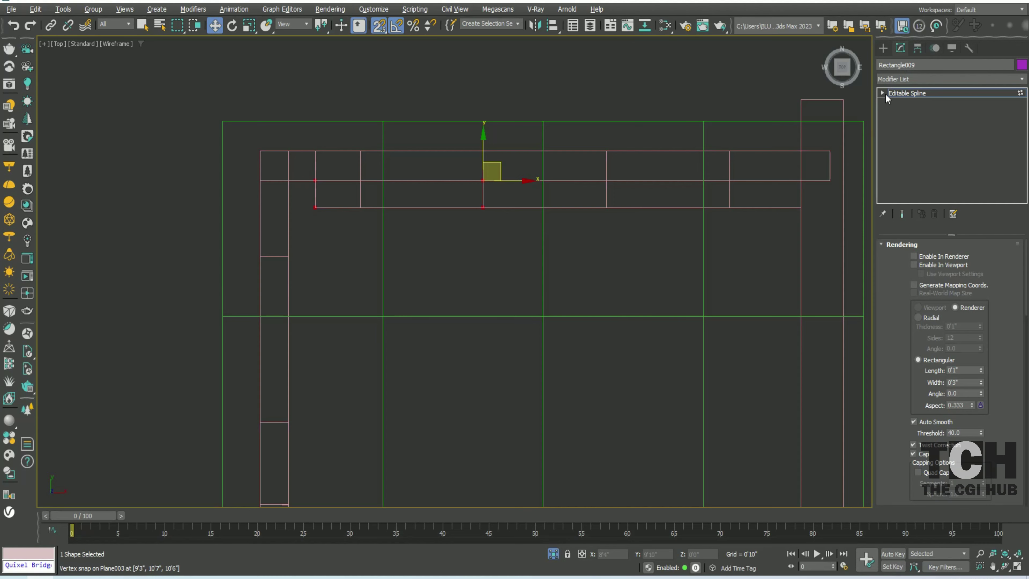
key("3")
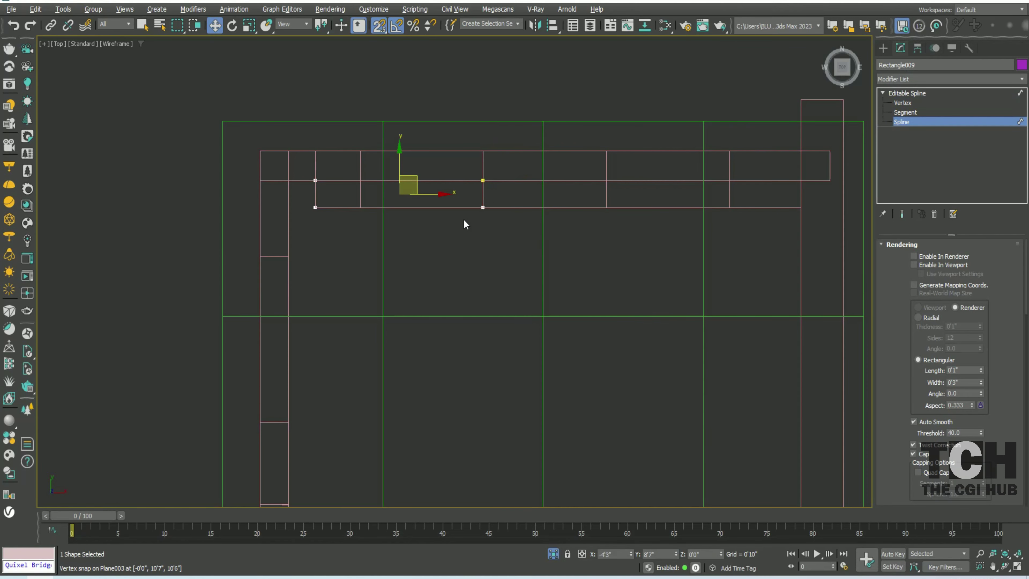
key("1")
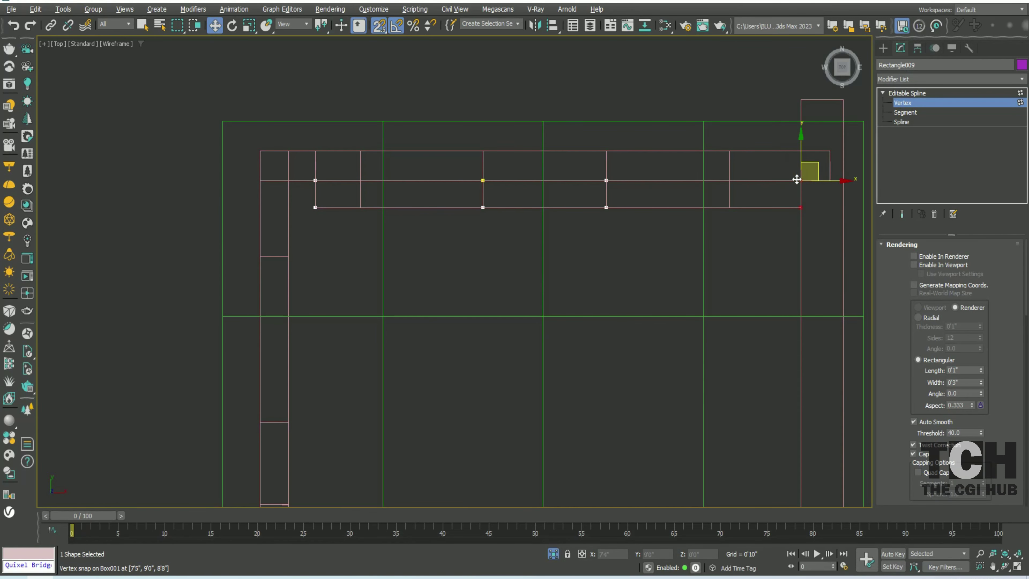
key("1")
Raise the spline above the floor using exact move values in Front view
key("f")
scroll(422, 282, "up", 3)
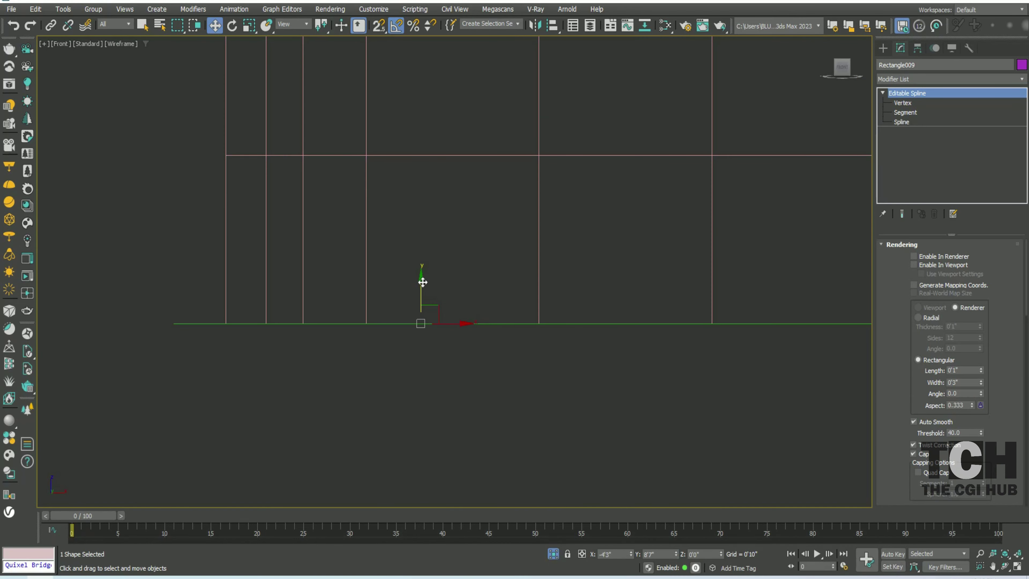
key("F12")
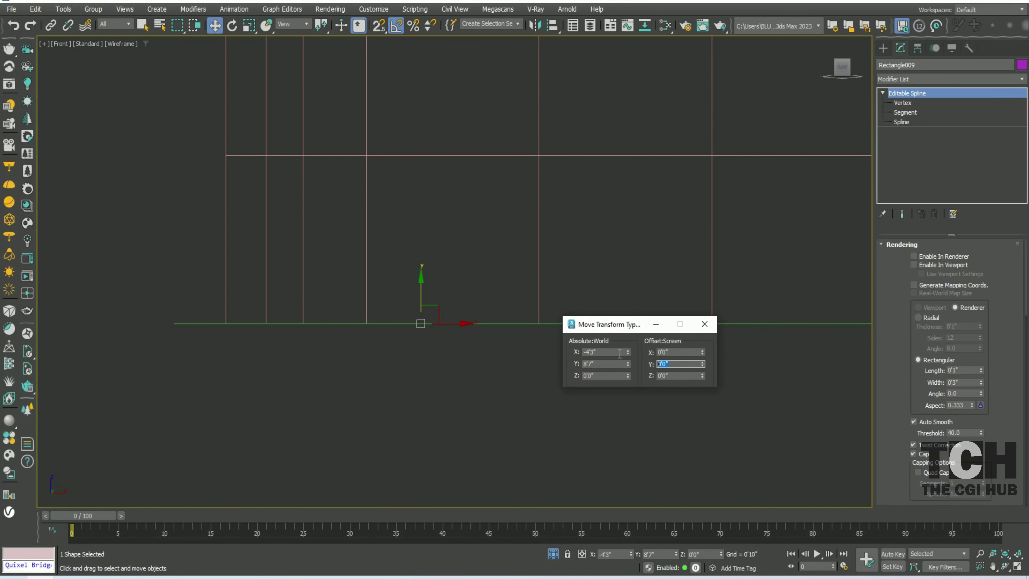
left_click(705, 324)
Add an Extrude modifier to the spline, then begin a new vertical line
left_click(950, 78)
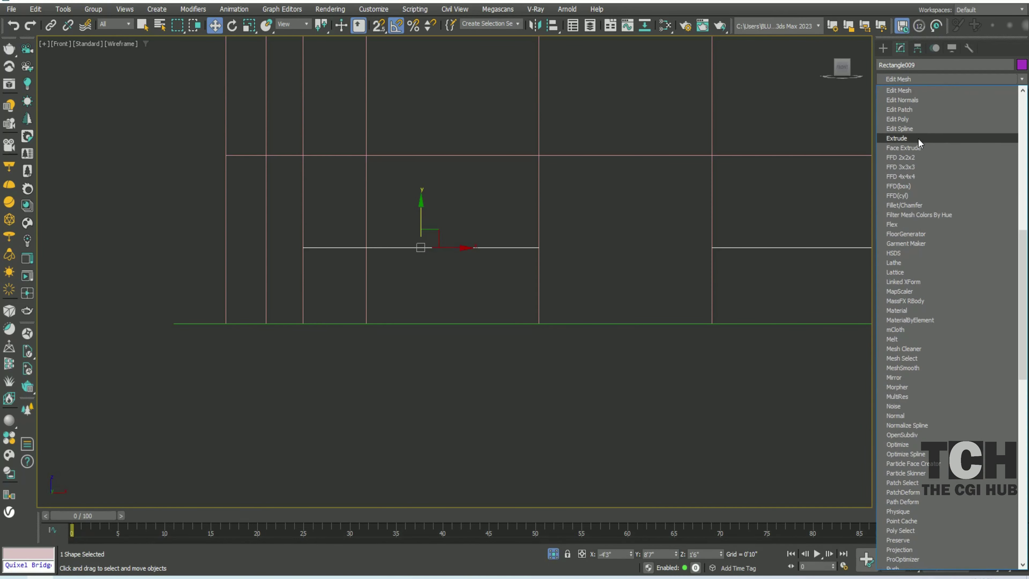
left_click(918, 137)
middle_click_drag(480, 261, 597, 258)
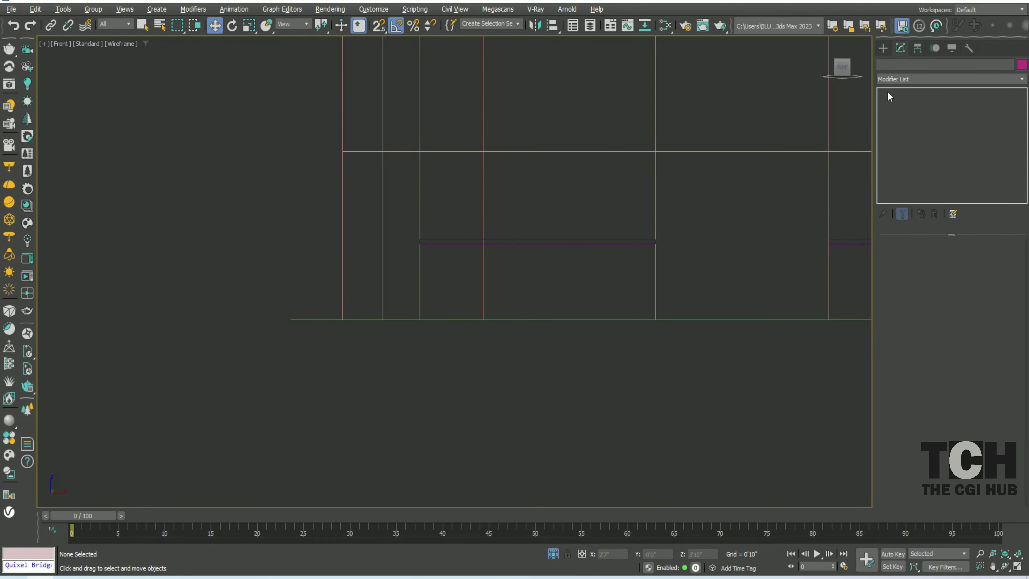
left_click(913, 137)
left_click(431, 189)
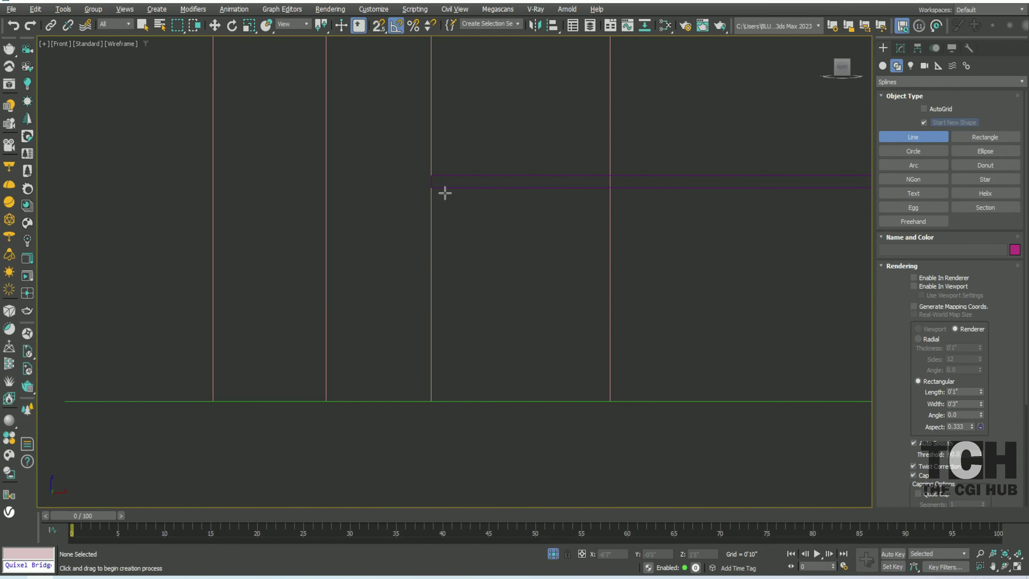
Finish the vertical line and render it as a 0'4" by 0'1" rectangular slat
left_click(432, 401)
right_click(489, 255)
right_click(494, 295)
left_click(540, 301)
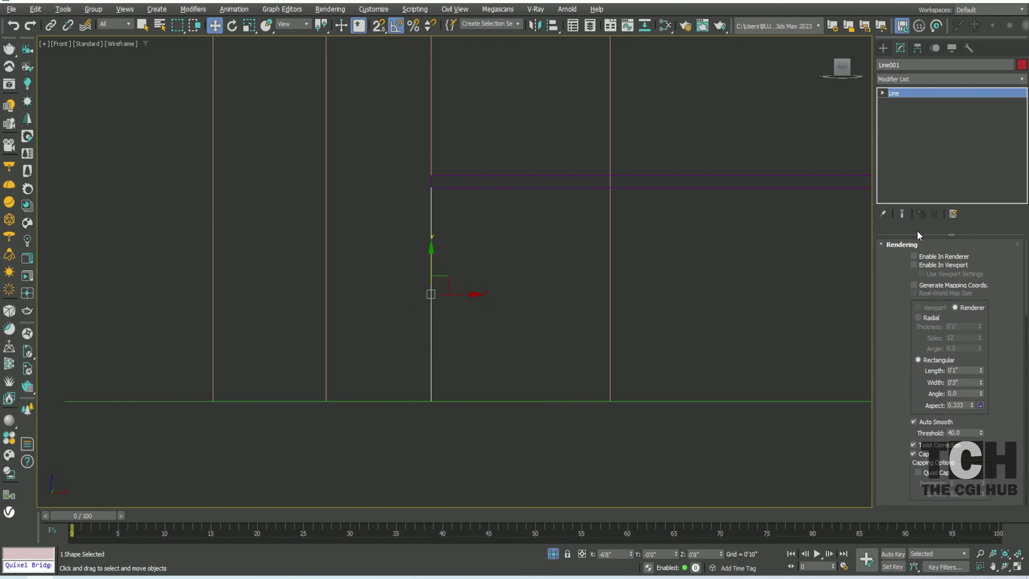
left_click_drag(980, 384, 981, 390)
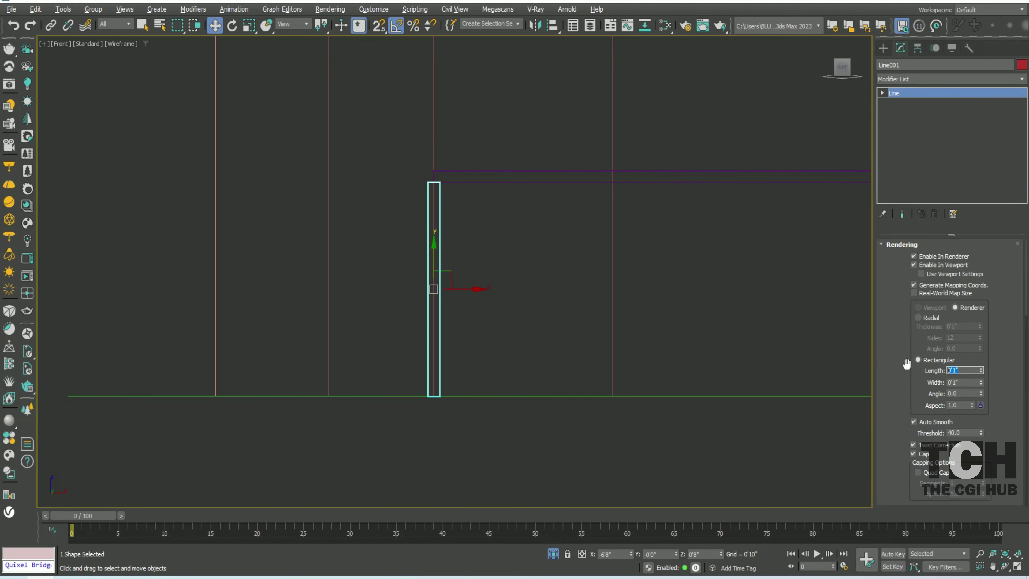
key("t")
type("4")
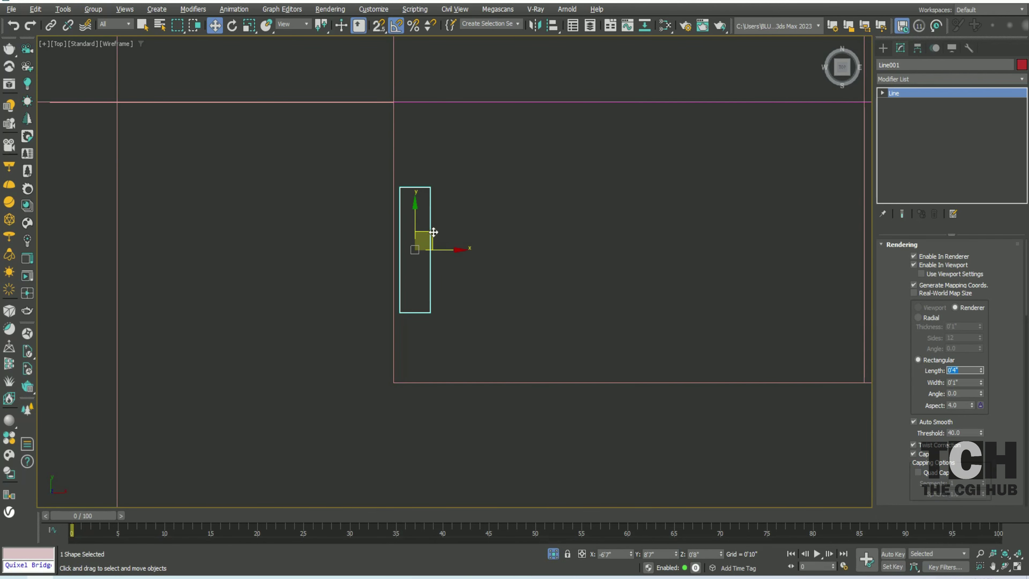
scroll(433, 232, "up", 3)
Duplicate the slat repeatedly to the right, doubling it to about thirty-two slats
middle_click_drag(458, 141, 403, 179)
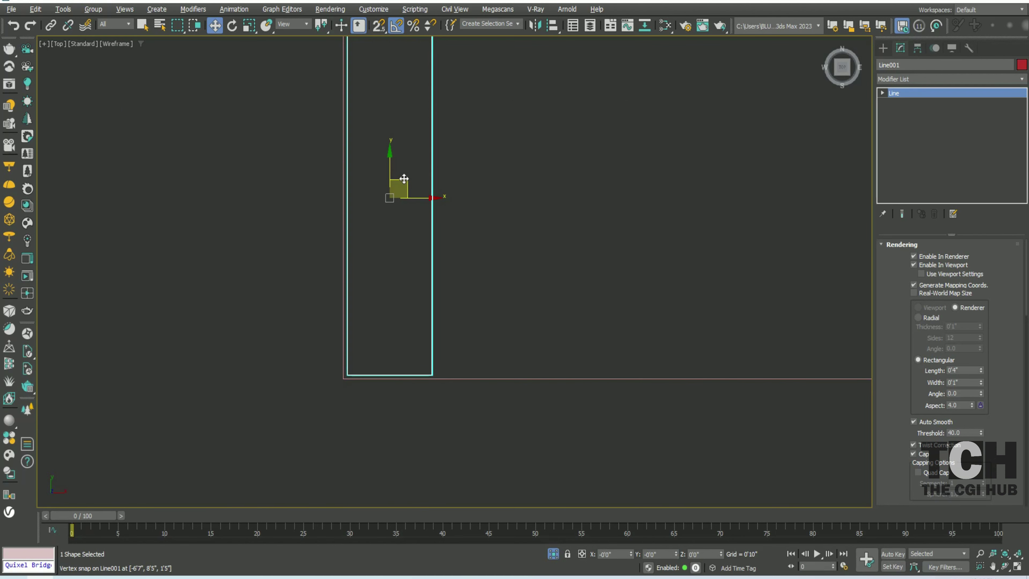
key("1")
key("3")
scroll(464, 257, "down", 3)
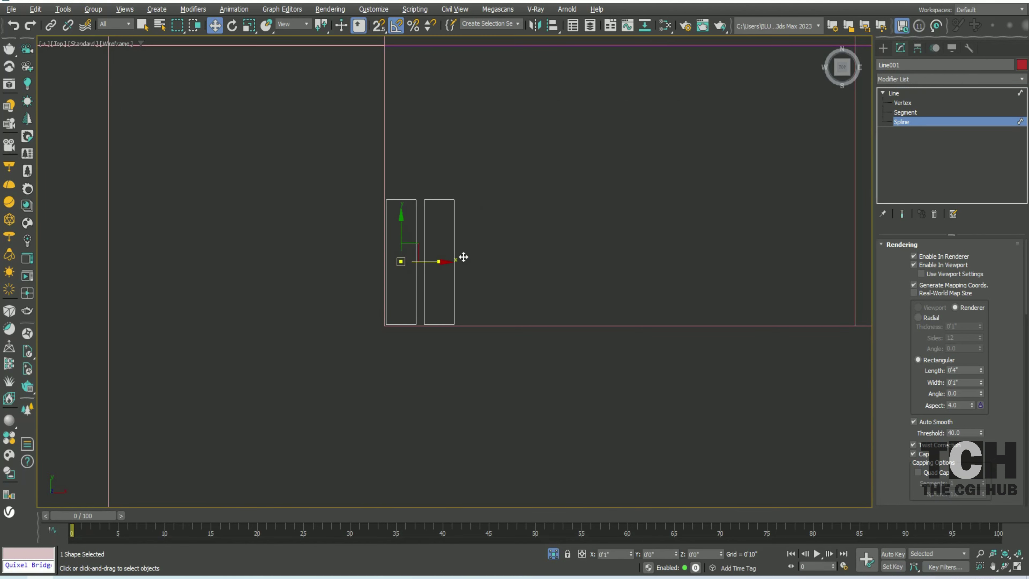
left_click(460, 257, "ctrl")
left_click_drag(460, 257, 546, 257, "shift")
left_click(477, 257, "ctrl")
left_click_drag(476, 258, 660, 258, "shift")
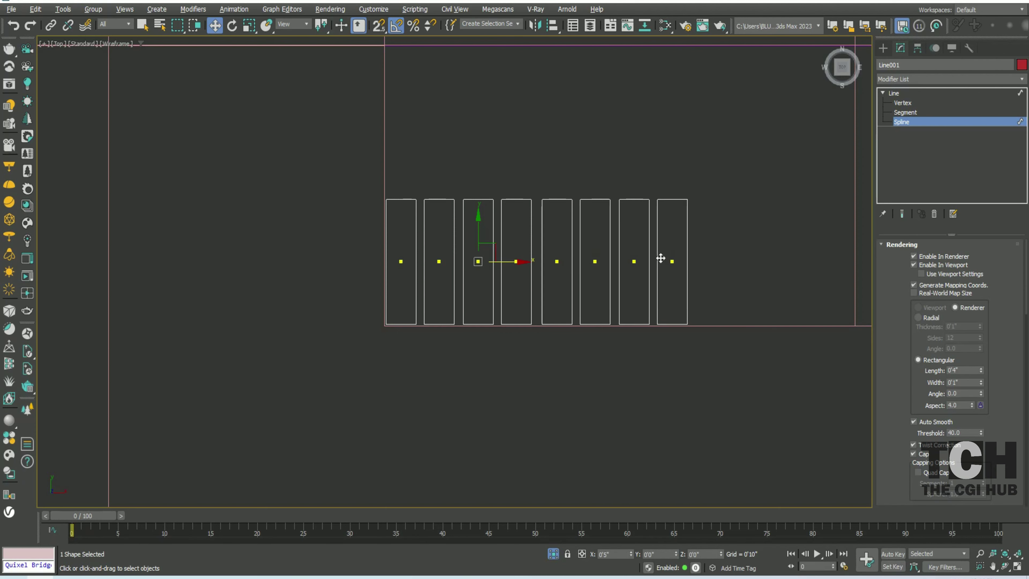
key("ctrl+a")
scroll(570, 287, "down", 3)
left_click_drag(505, 276, 654, 283, "shift")
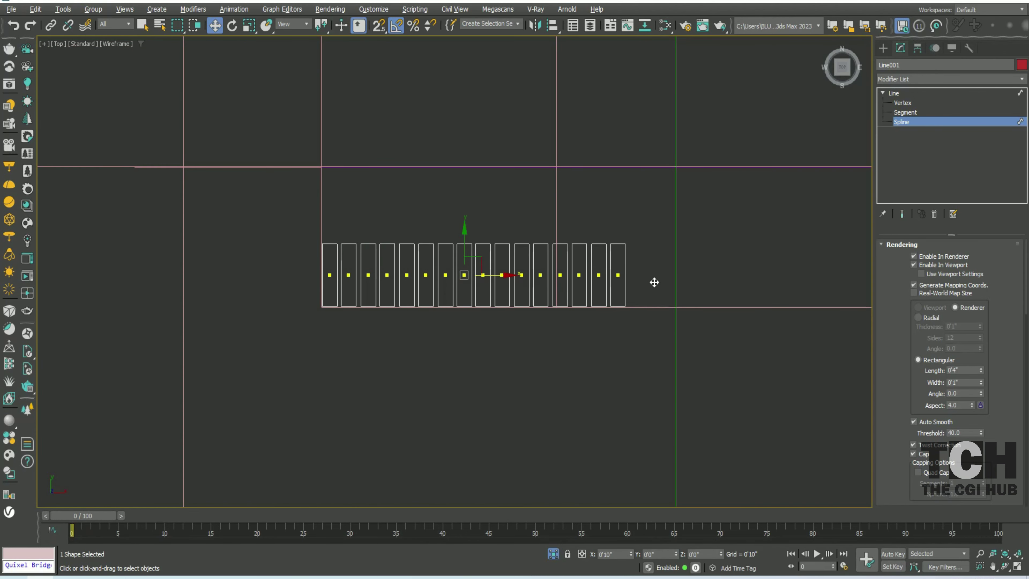
key("ctrl+a")
scroll(654, 283, "down", 3)
left_click_drag(481, 280, 634, 303, "shift")
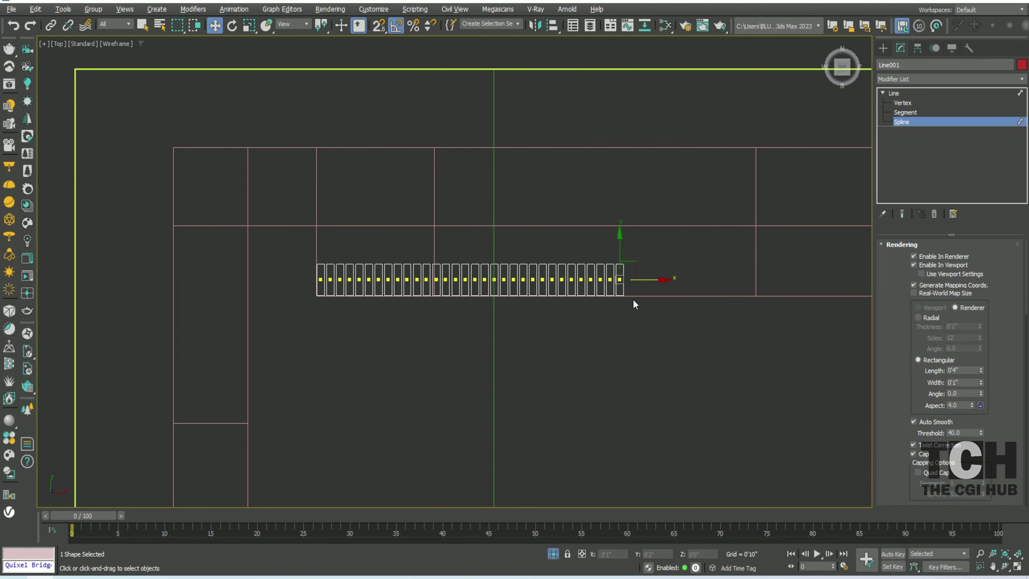
Extend the row by copying the right-hand slats further right and adjusting an end slat
scroll(555, 283, "up", 4)
left_click_drag(528, 289, 628, 299)
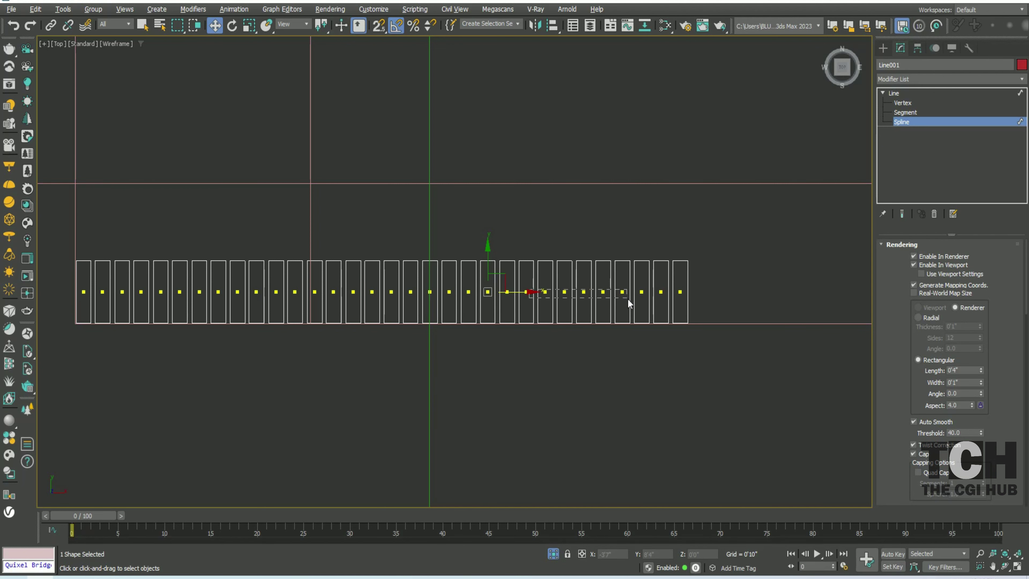
left_click_drag(529, 291, 850, 290, "shift")
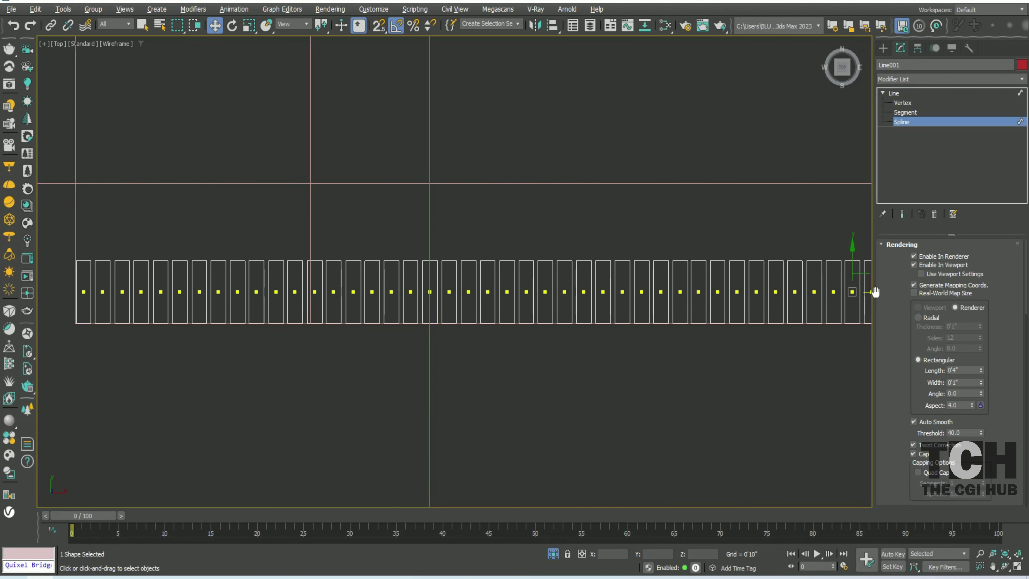
scroll(548, 310, "up", 3)
left_click_drag(776, 223, 101, 433)
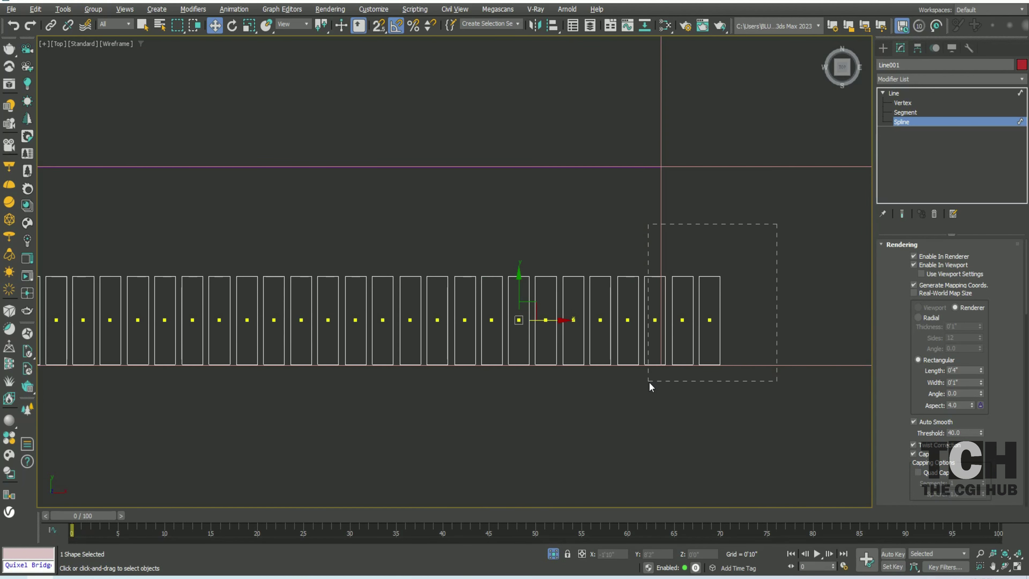
scroll(650, 383, "down", 5)
scroll(515, 383, "up", 4)
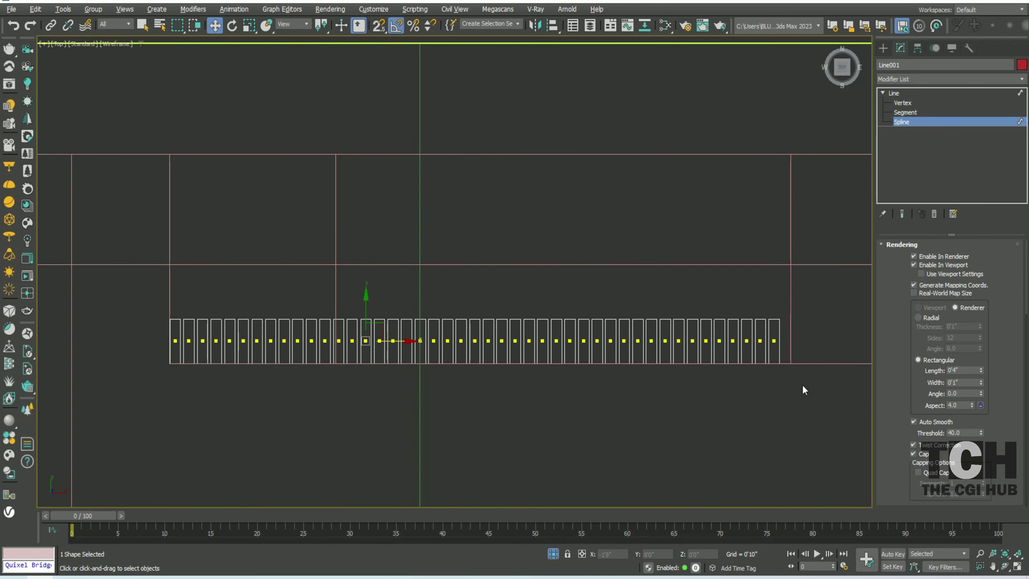
left_click_drag(521, 350, 561, 350)
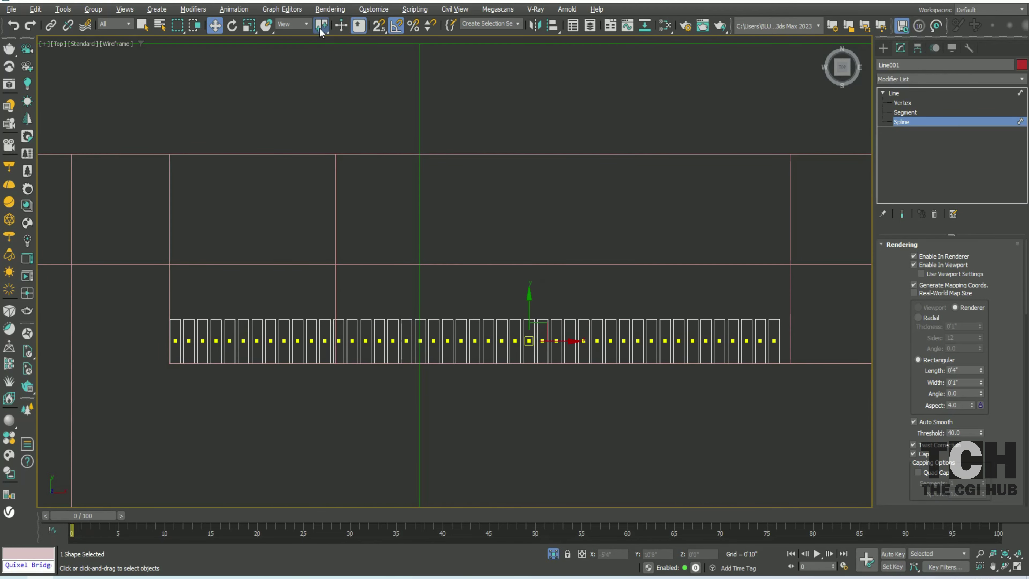
Copy the whole slat row under the second window and exit sub-object mode
key("ctrl+a")
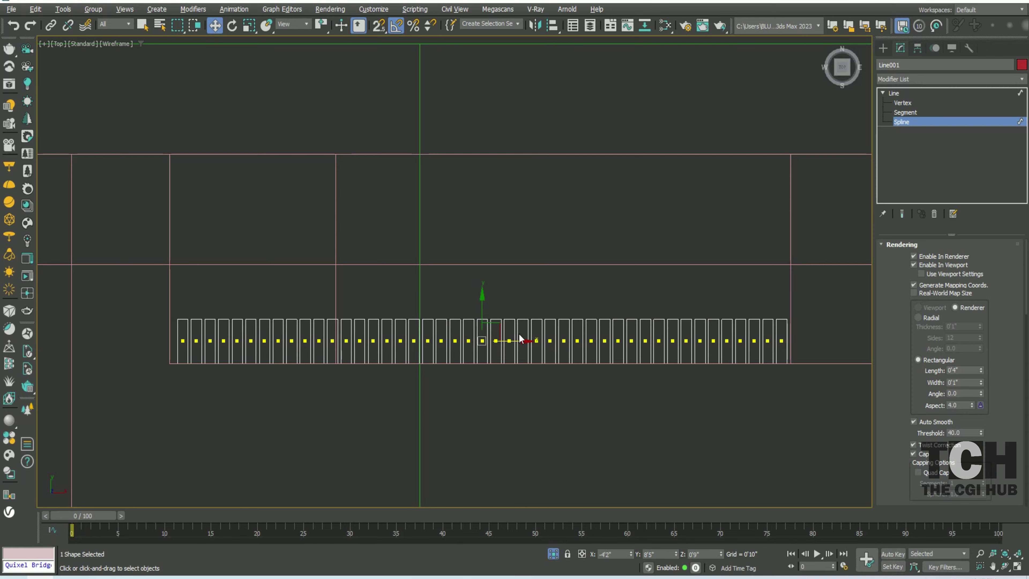
scroll(172, 311, "down", 4)
left_click_drag(384, 329, 866, 329, "shift")
scroll(551, 344, "up", 2)
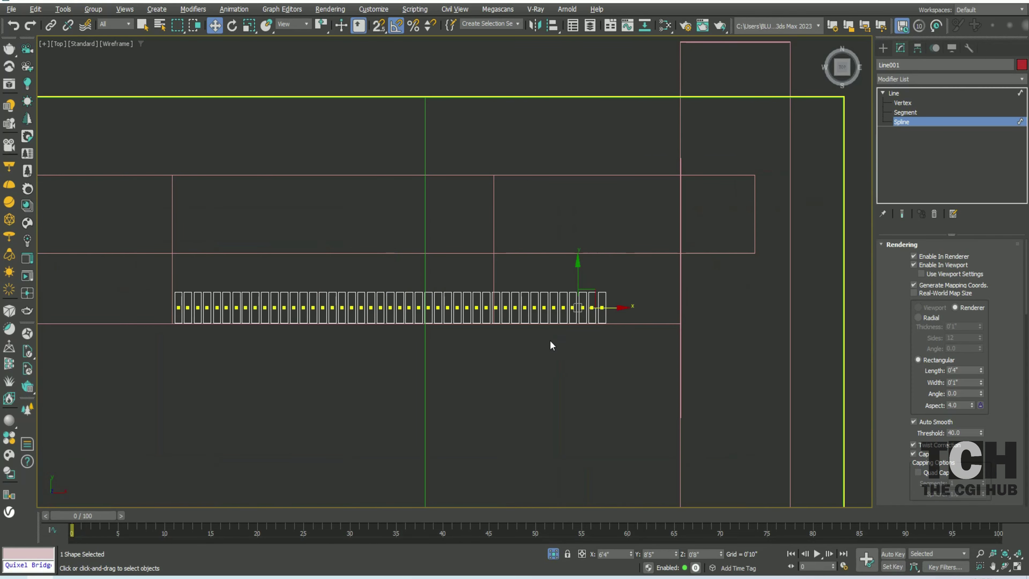
scroll(673, 321, "up", 5)
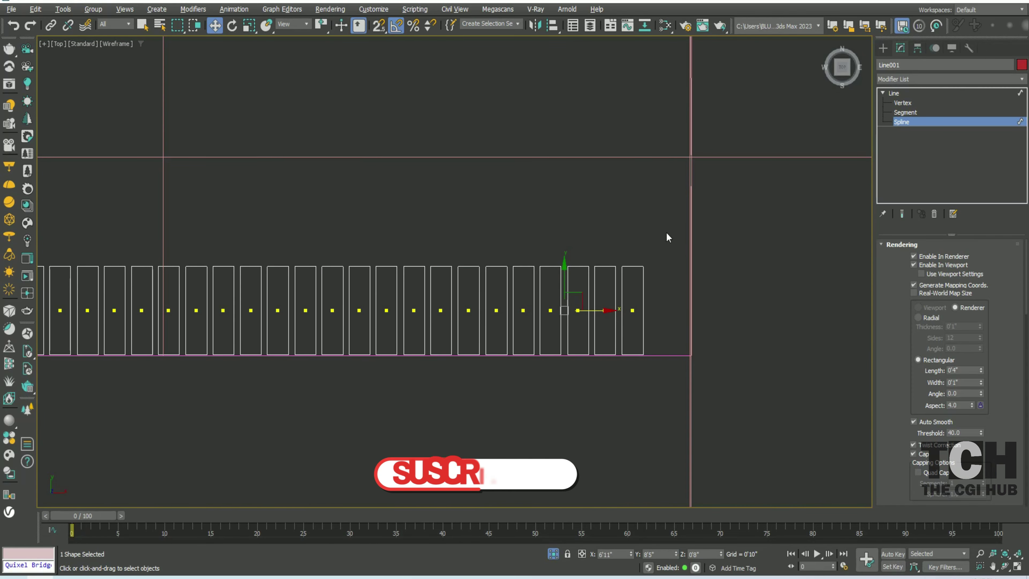
scroll(793, 323, "down", 3)
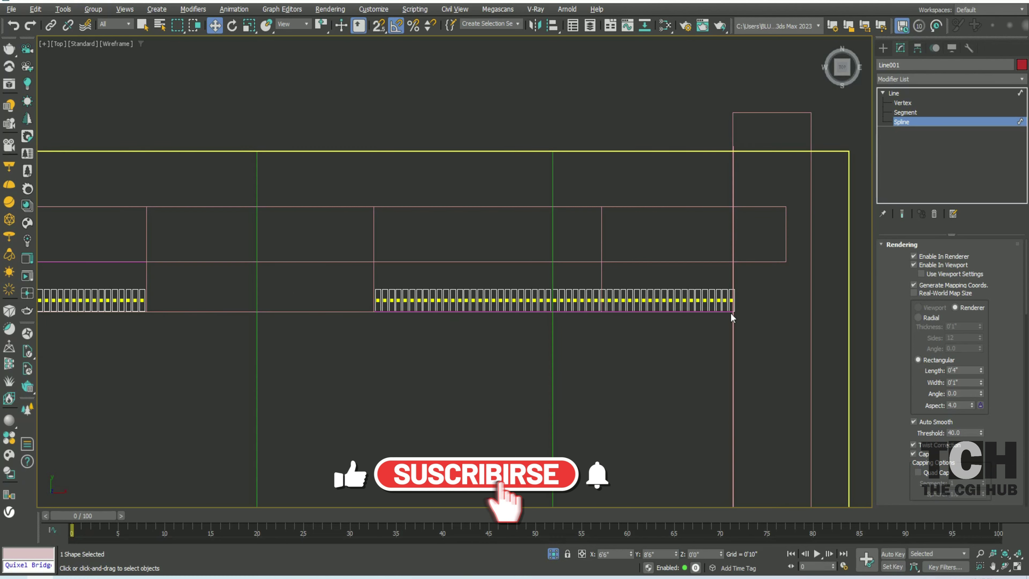
scroll(574, 294, "down", 3)
key("3")
middle_click_drag(391, 269, 555, 219, "alt")
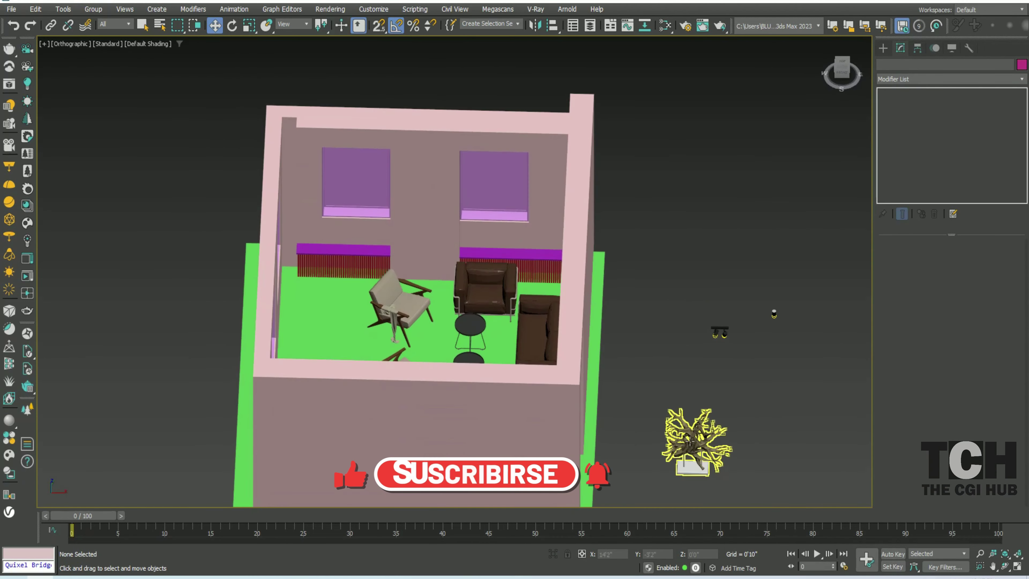
Rotate the tree plant about -15° on Z and view it from the front
key("e")
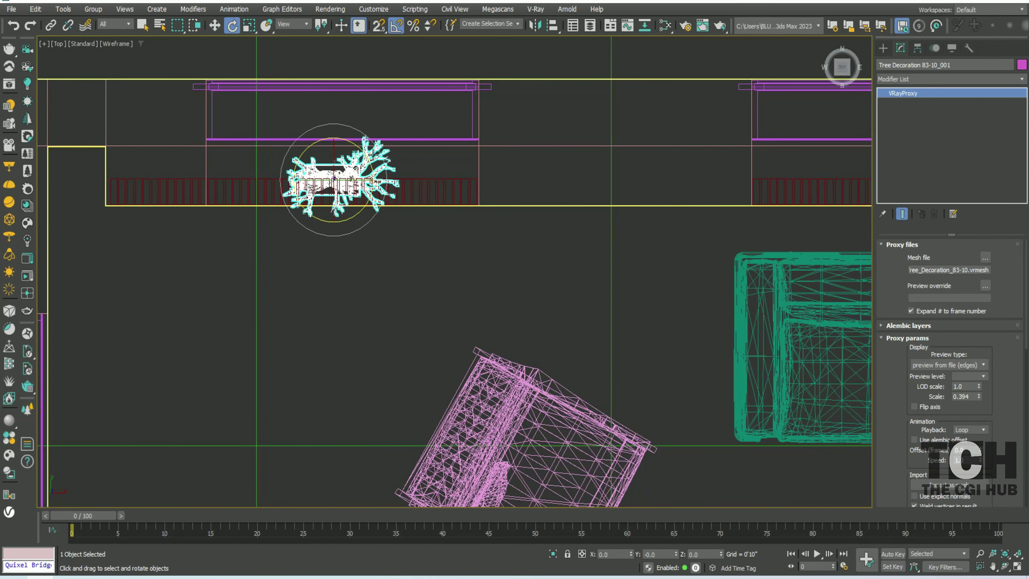
left_click_drag(344, 134, 377, 142)
key("f")
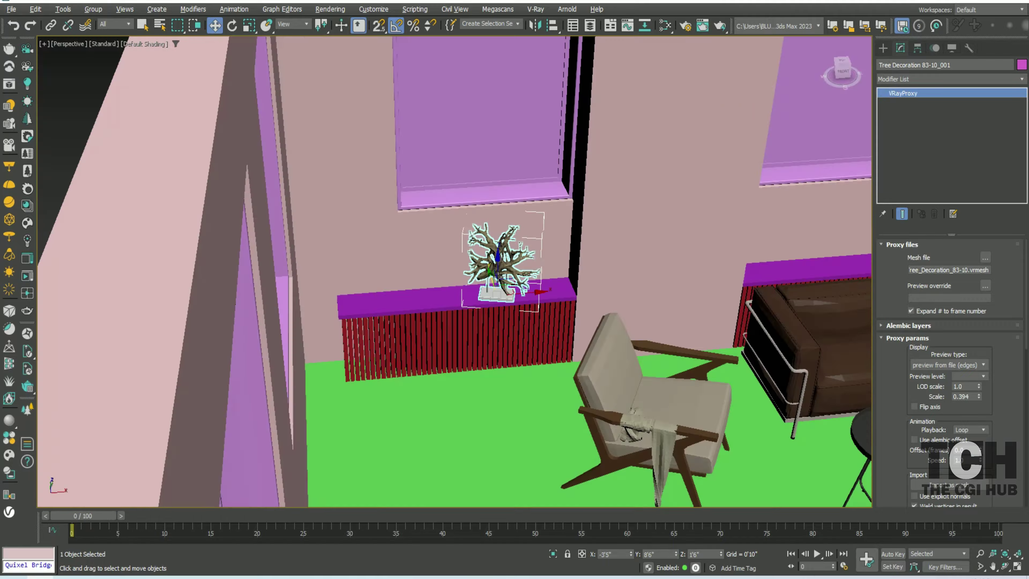
scroll(439, 148, "up", 3)
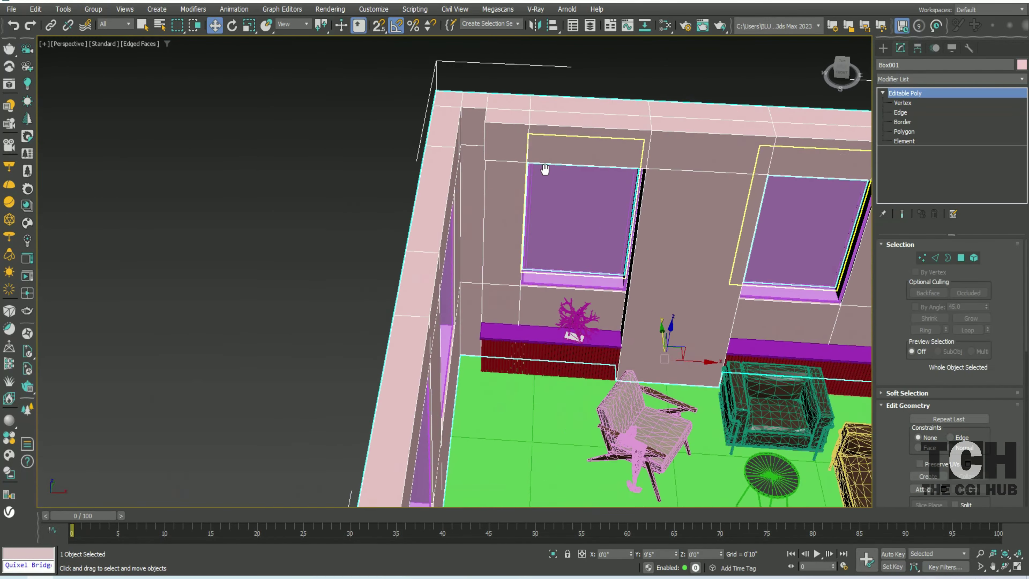
scroll(494, 154, "up", 3)
Select and then deselect the corner wall polygon beside the window
key("4")
left_click(423, 140)
scroll(451, 159, "up", 3)
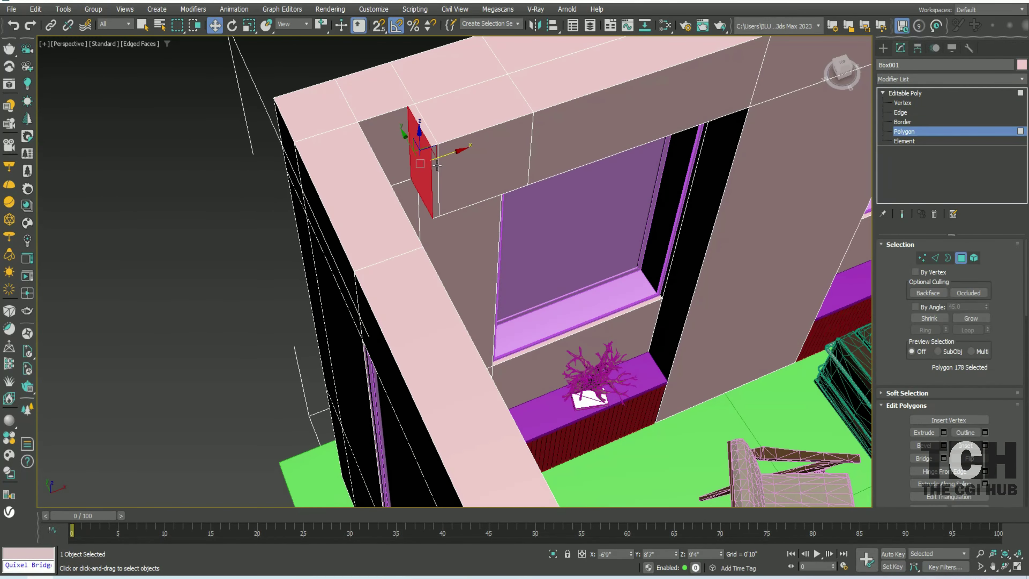
scroll(437, 165, "down", 10)
left_click(779, 194)
Switch to default shading from a side view and select both light armchairs
mouse_move(689, 195)
middle_mouse_down("alt")
mouse_move(779, 194)
mouse_move(457, 243)
mouse_move(482, 227)
mouse_move(490, 243)
middle_mouse_up("alt")
left_click(780, 195)
key("F4")
left_click(482, 202)
left_click(464, 317, "ctrl")
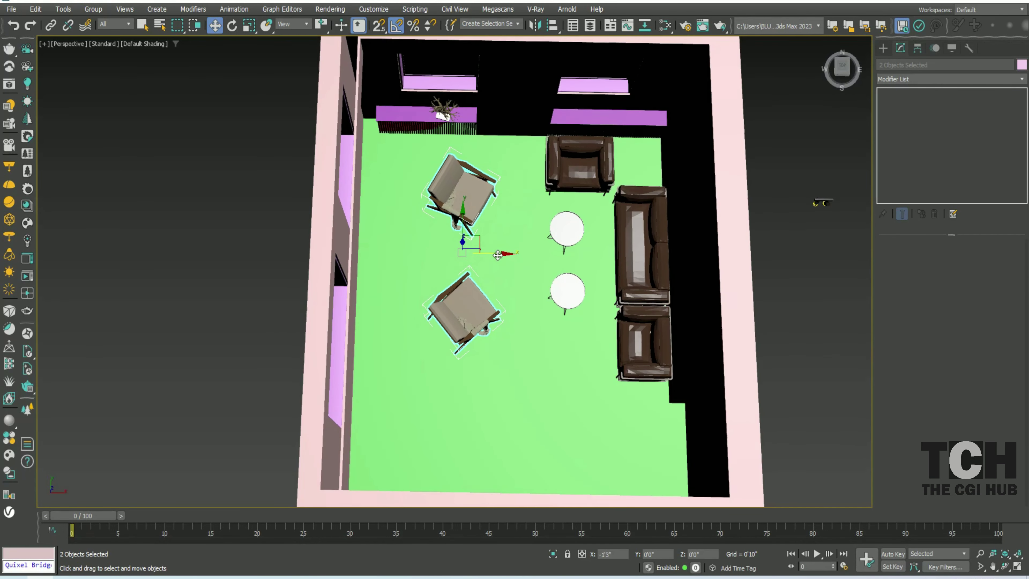
Select the sofa together with more seating pieces
left_click(580, 162)
middle_click_drag(608, 251, 551, 234)
left_click(582, 197)
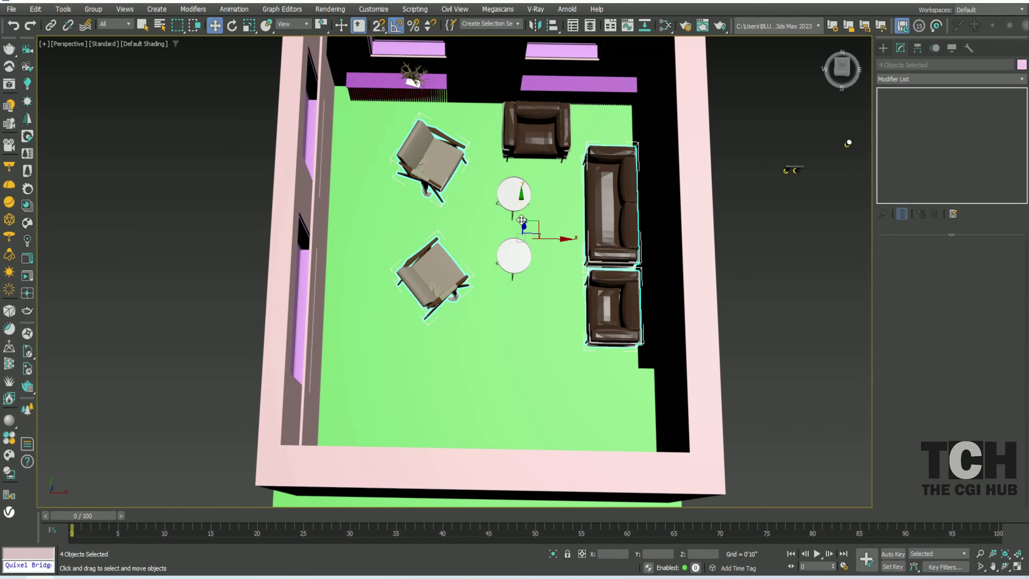
Nudge the brown armchair into place and isolate the selected objects
left_click(537, 152)
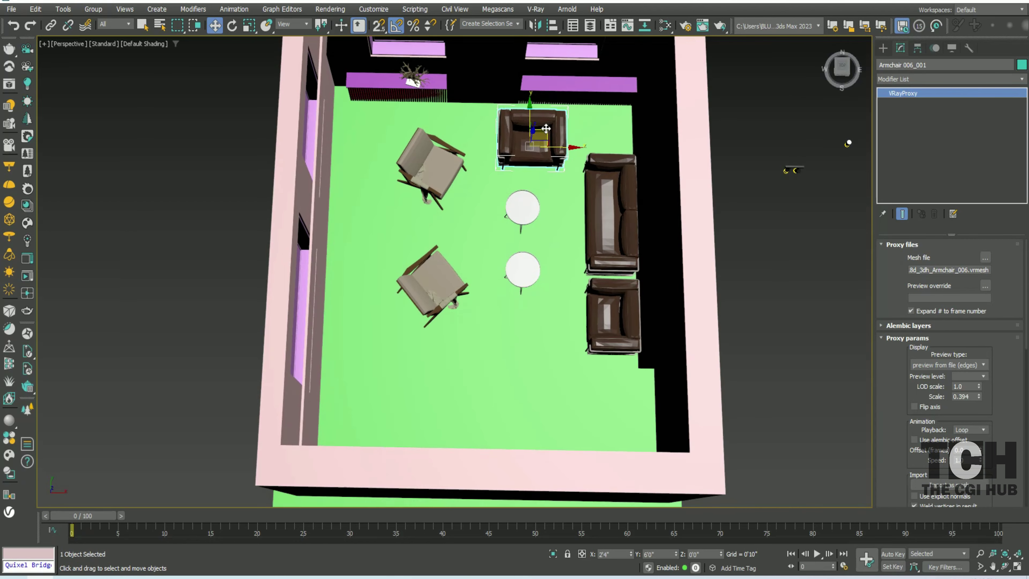
scroll(546, 128, "down", 3)
middle_click_drag(519, 292, 427, 292)
left_click(501, 263)
right_click(593, 230)
left_click(620, 196)
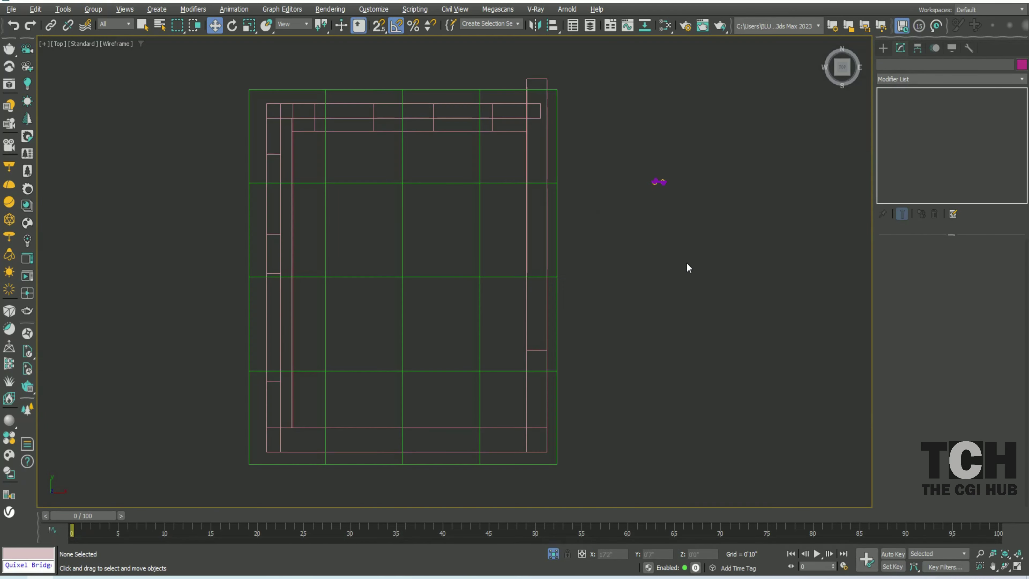
Draw a rectangle spanning the room, raise it to ceiling height and convert it to an editable spline
key("l")
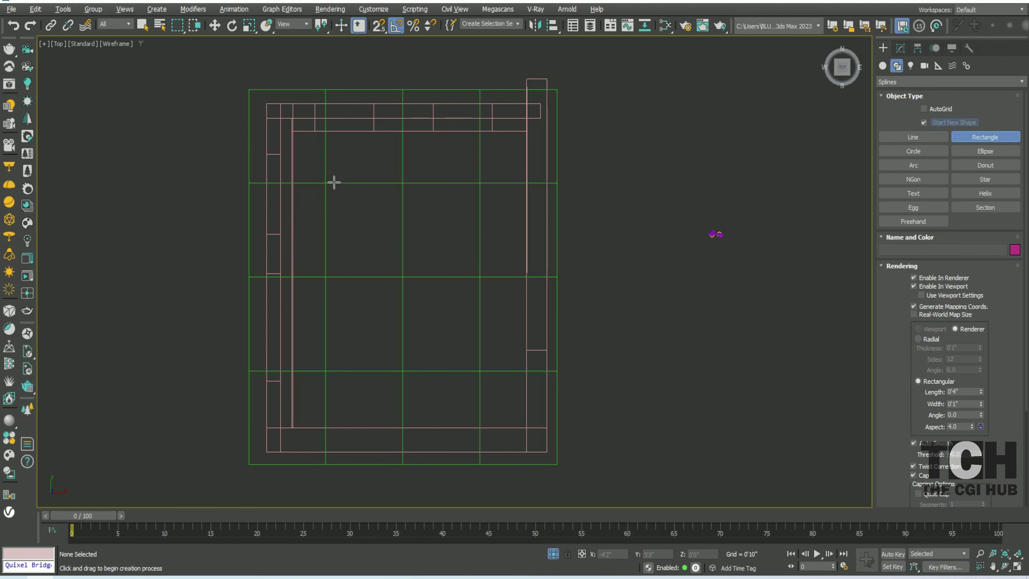
left_click_drag(322, 163, 501, 397)
key("f")
scroll(501, 345, "up", 3)
left_click_drag(492, 327, 666, 80)
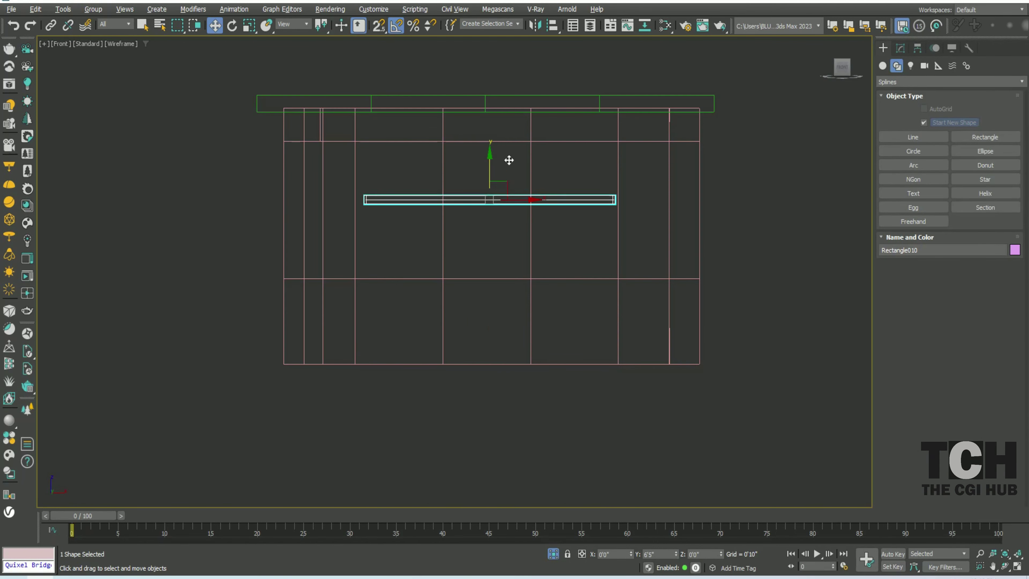
left_click(900, 48)
left_click(897, 243)
scroll(500, 147, "up", 5)
right_click(501, 148)
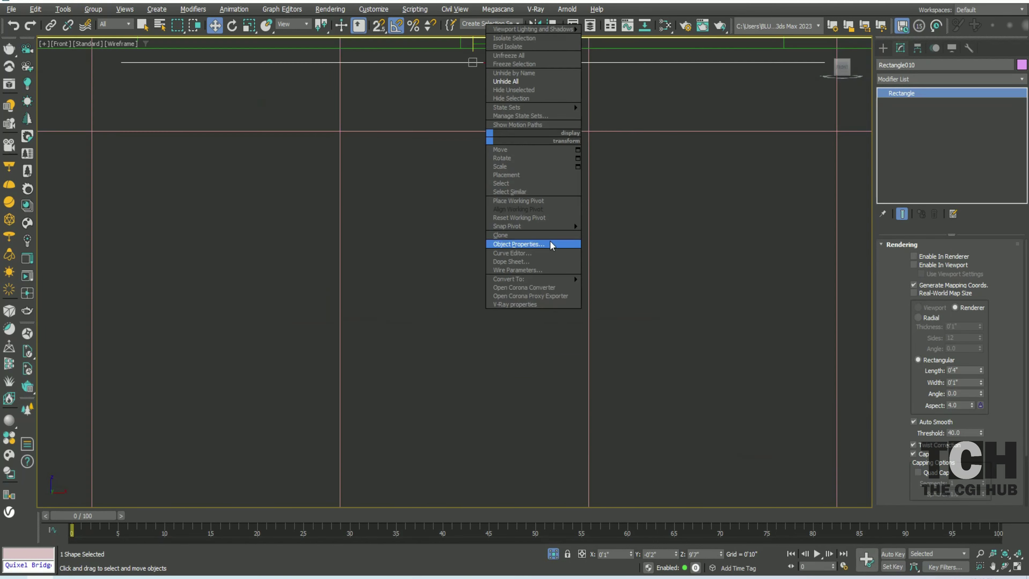
left_click(607, 283)
Draw a small rectangle just below the ceiling track
left_click(882, 48)
left_click(985, 137)
scroll(508, 214, "down", 3)
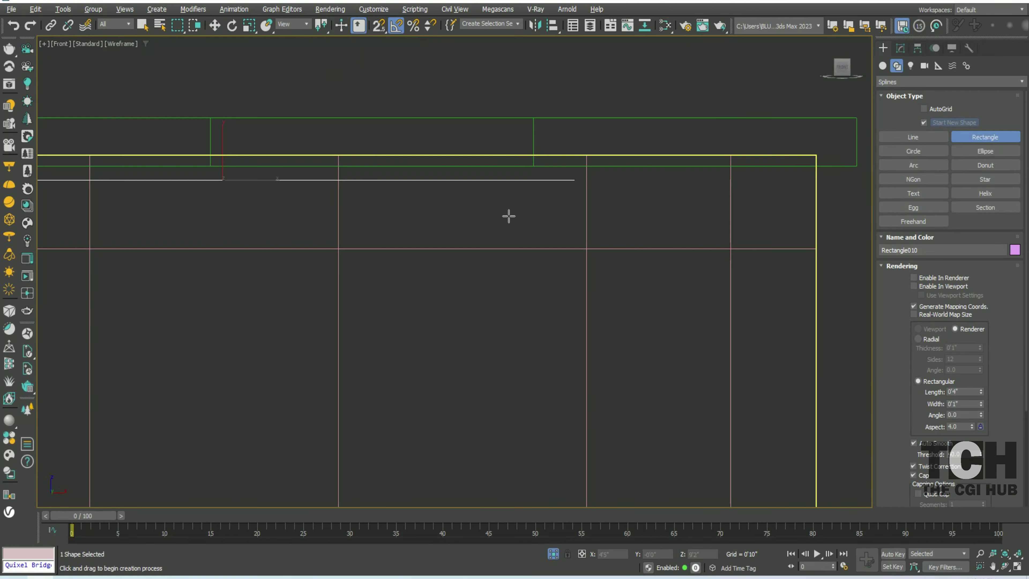
scroll(507, 214, "up", 3)
left_click_drag(543, 170, 590, 219)
right_click(589, 219)
Collapse the new rectangle's rendering settings and adjust options from its right-click menu
left_click(900, 48)
left_click(901, 244)
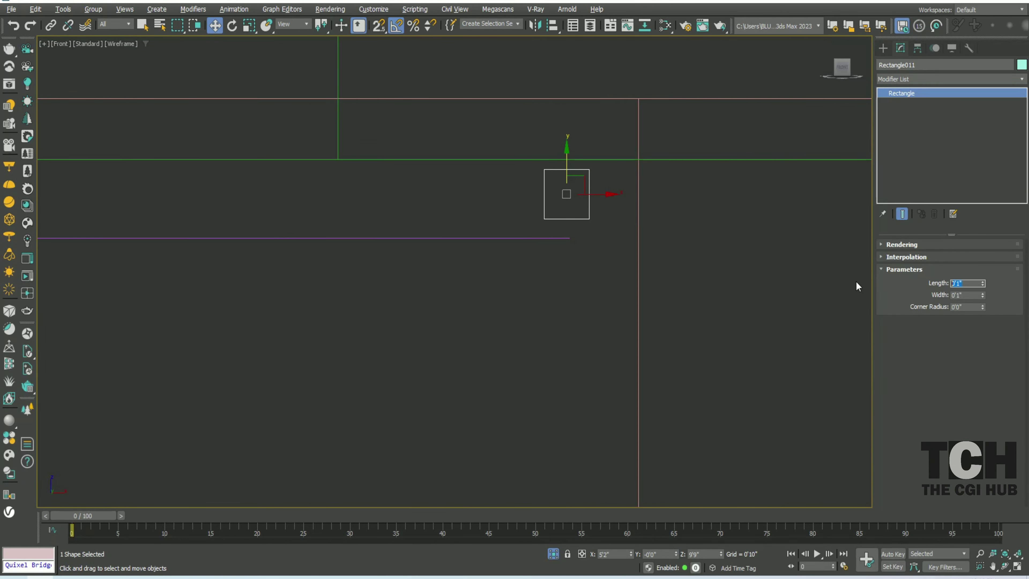
right_click(556, 194)
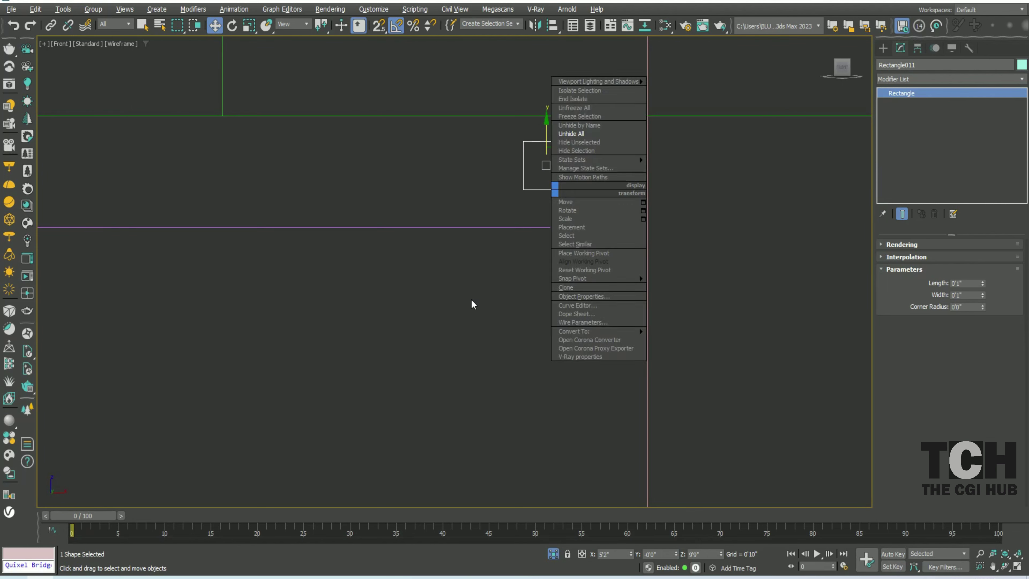
left_click(471, 301)
scroll(471, 301, "down", 3)
left_click(682, 376)
Select the small rectangle and set its width to 0'2"
key("z")
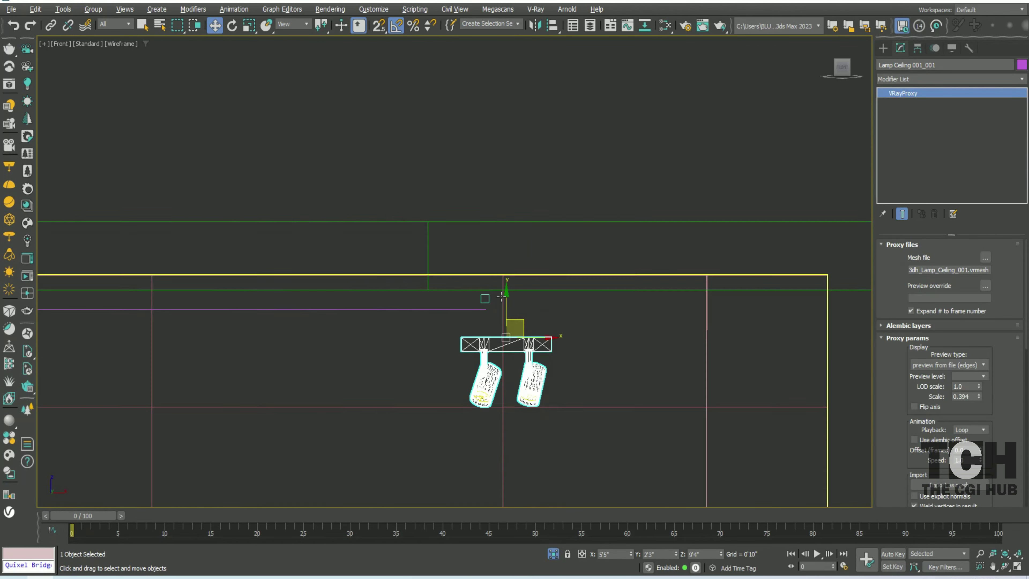
key("e")
key("w")
left_click(461, 275)
key("z")
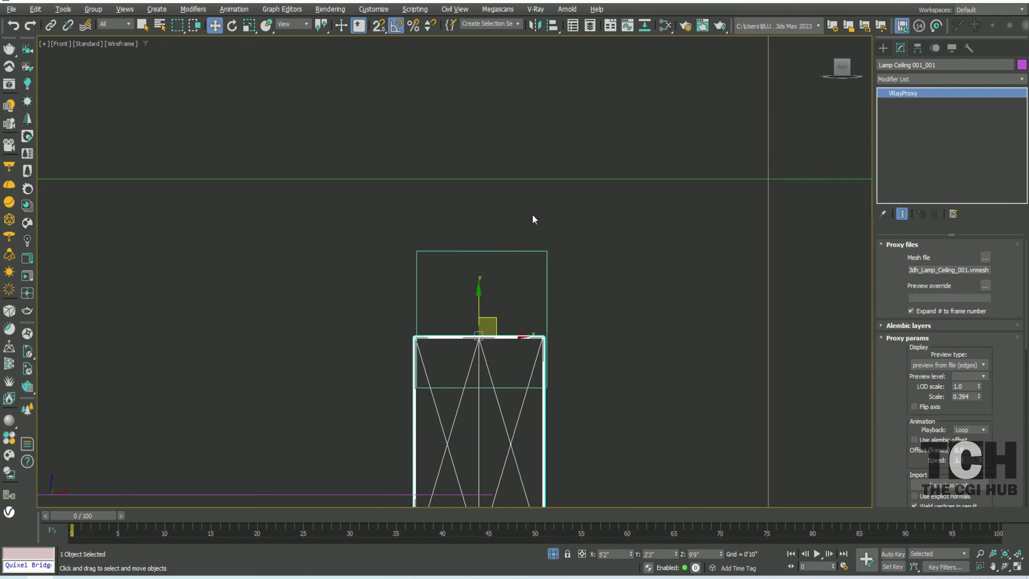
type("0'2")
key("Return")
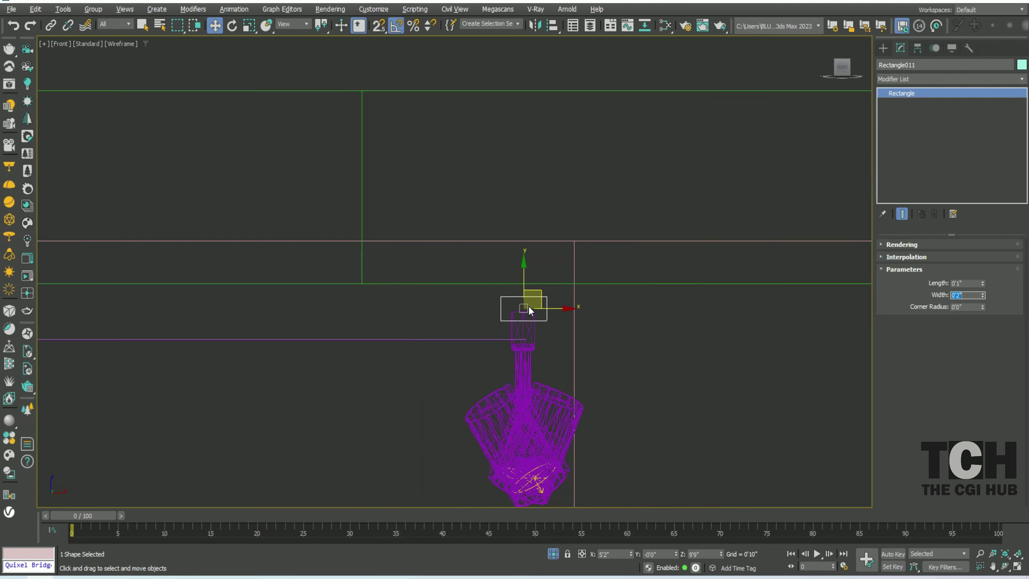
key("z")
Convert the small rectangle to an editable spline and select its bottom segment
right_click(534, 250)
left_click(664, 393)
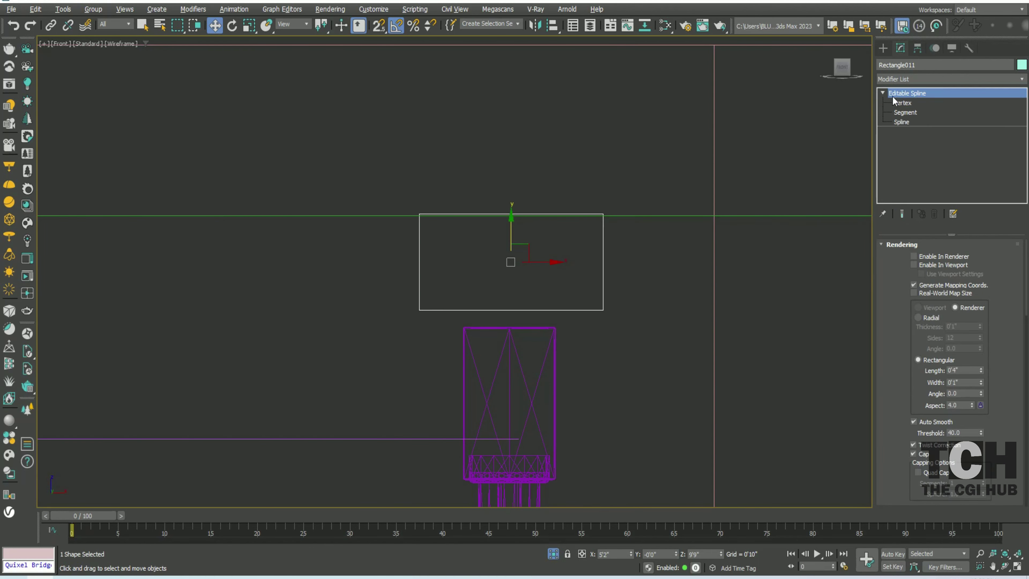
right_click(536, 277)
left_click(551, 308)
left_click(465, 310)
scroll(973, 365, "down", 10)
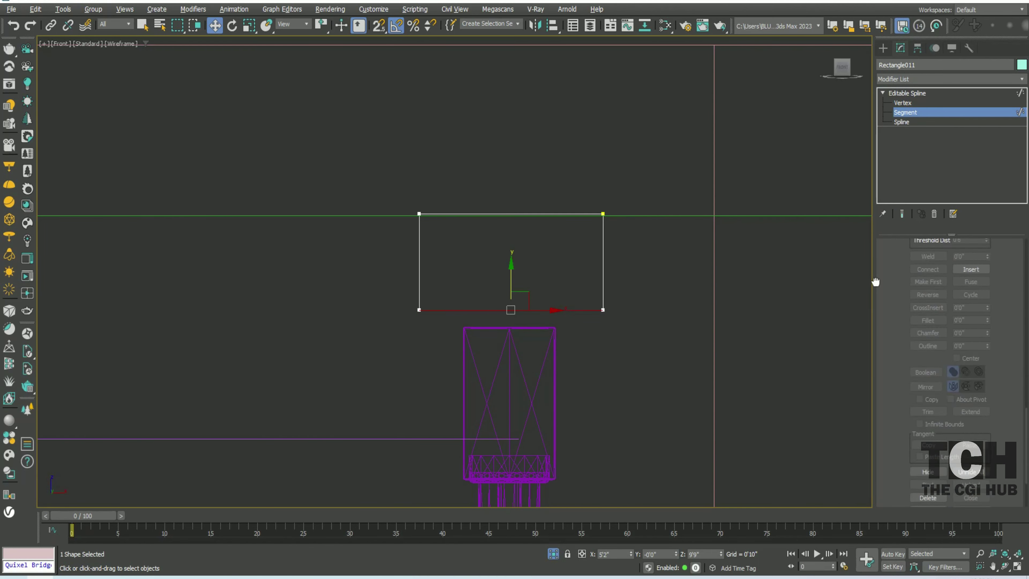
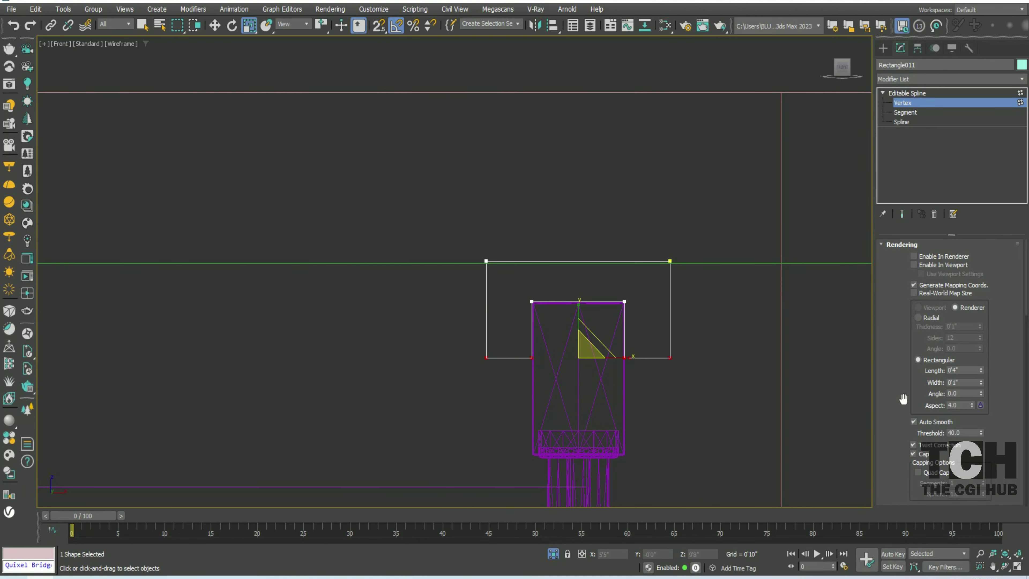
Add a Sweep modifier to the ceiling line, using the small rectangle as its custom section
scroll(903, 399, "down", 10)
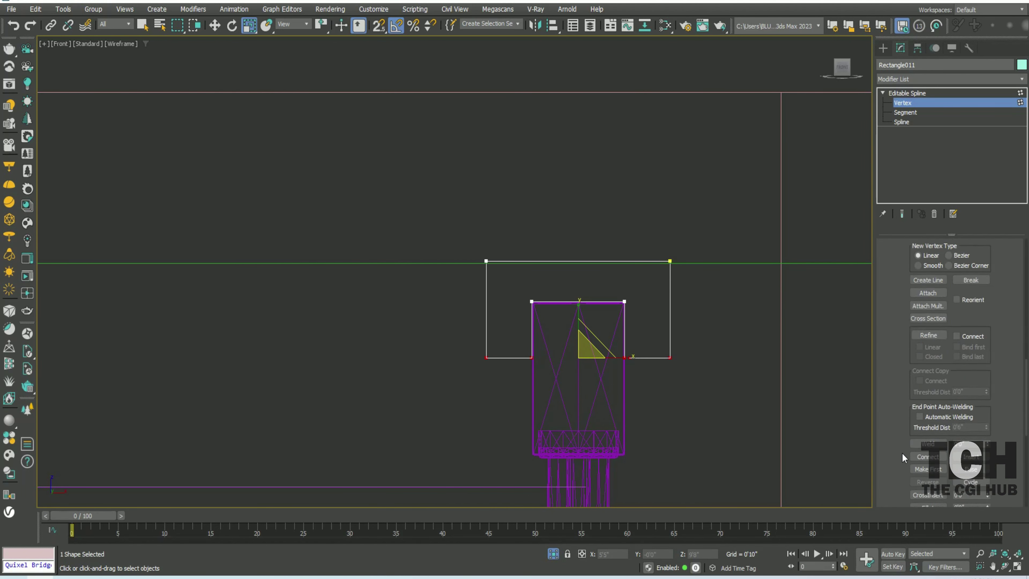
left_click(587, 330)
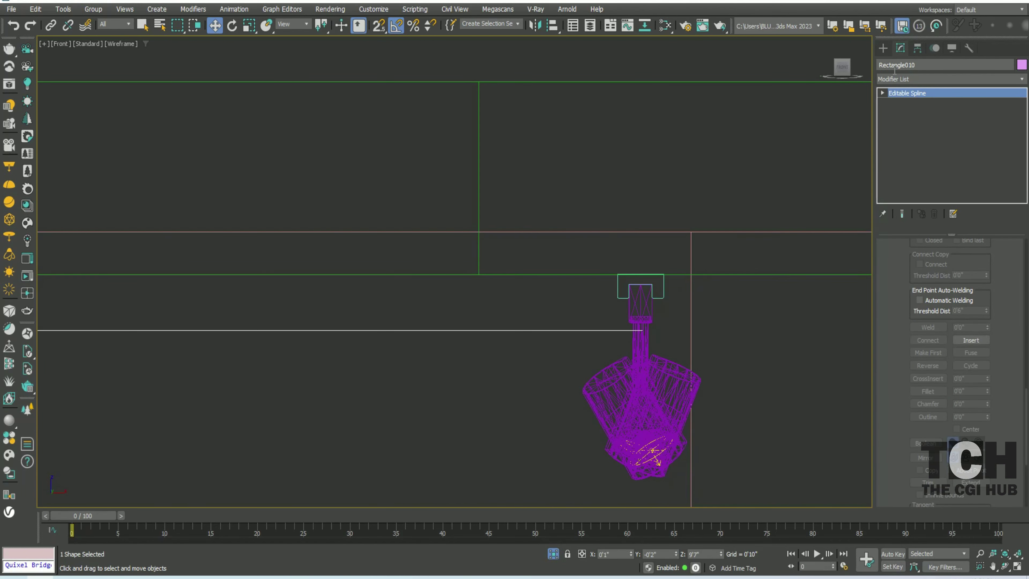
left_click(948, 78)
left_click(899, 347)
left_click(925, 335)
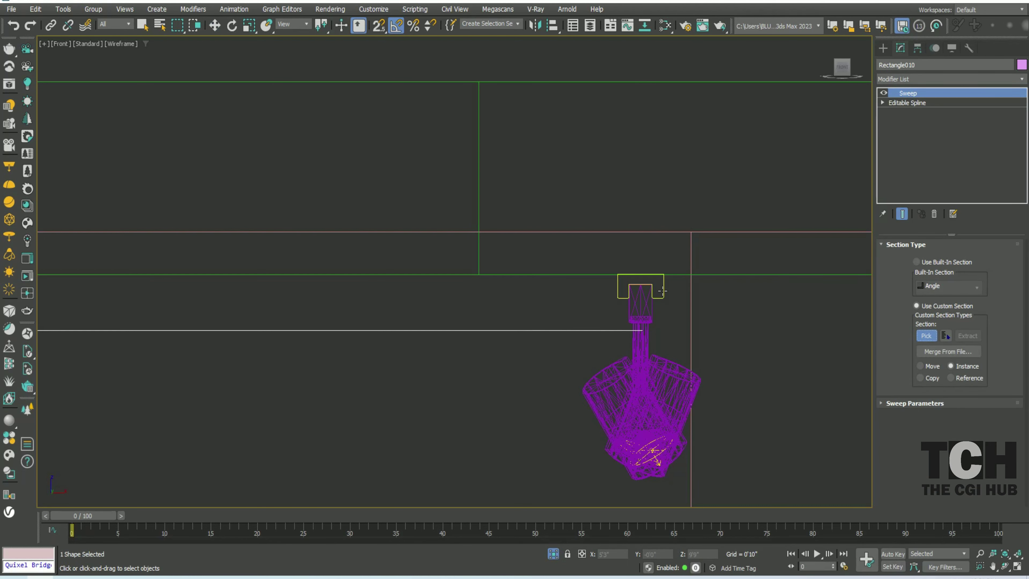
left_click(640, 280)
left_click(915, 403)
Set the sweep profile's Pivot Alignment to bottom-middle
scroll(944, 365, "down", 3)
double_click(961, 363)
scroll(670, 381, "up", 1)
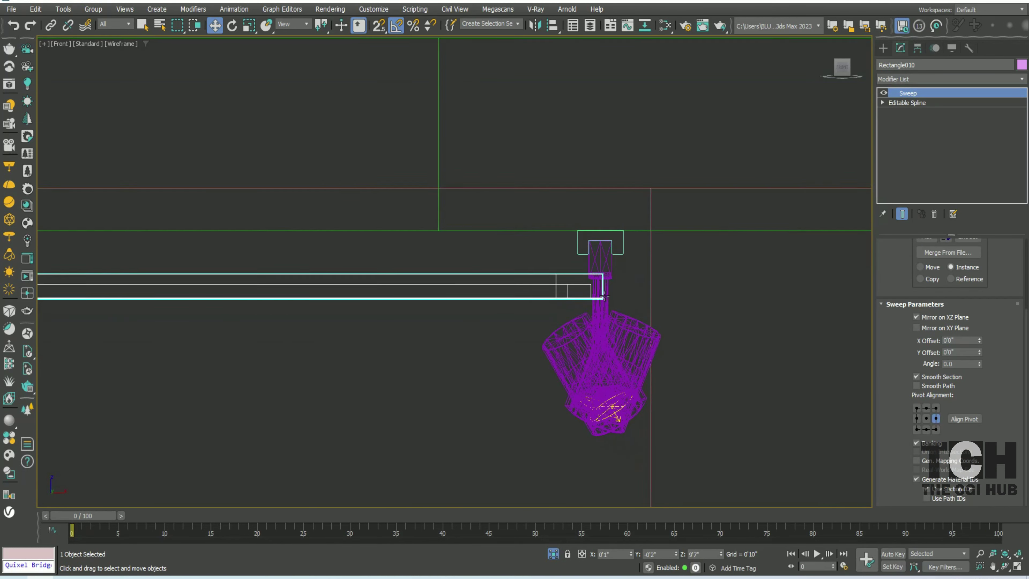
scroll(670, 381, "up", 3)
left_click(935, 429)
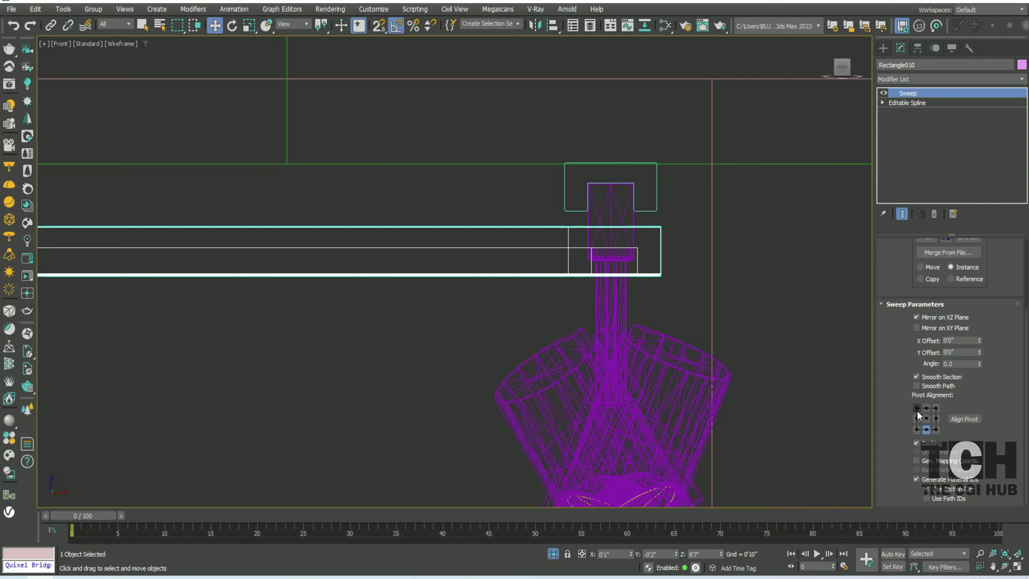
left_click(918, 408)
left_click(927, 428)
Raise the swept trim up to the ceiling and select the pendant lamp proxy
left_click(319, 61)
left_click_drag(452, 230, 448, 168)
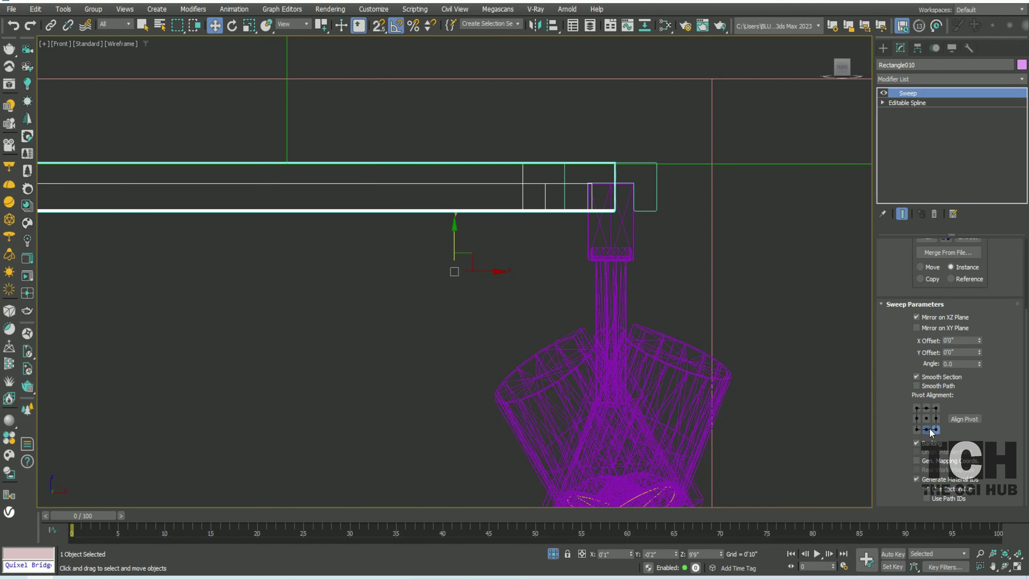
left_click(611, 219)
scroll(630, 199, "up", 4)
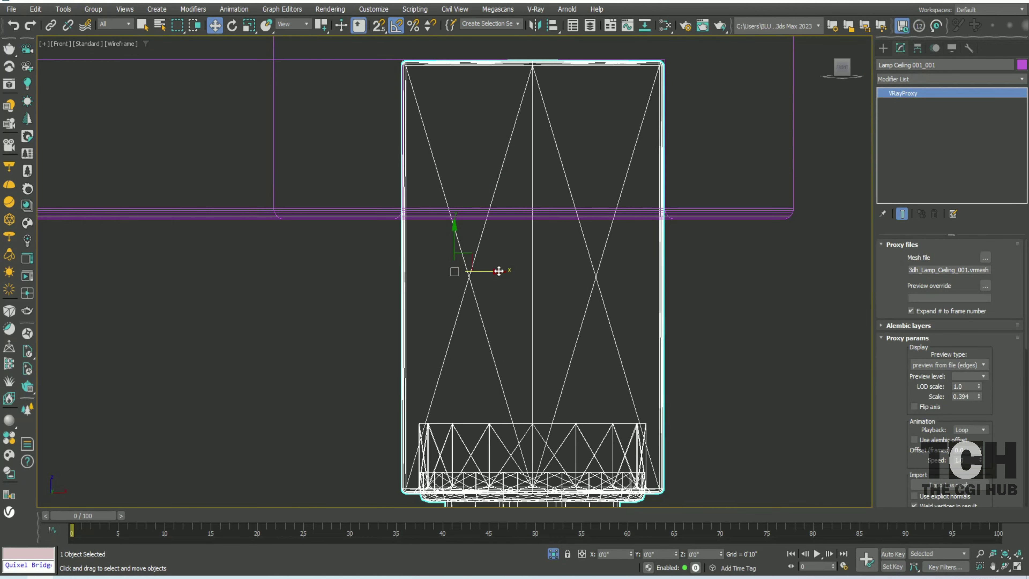
Clone the pendant lamp along the trim, then copy the pair to the opposite side
key("t")
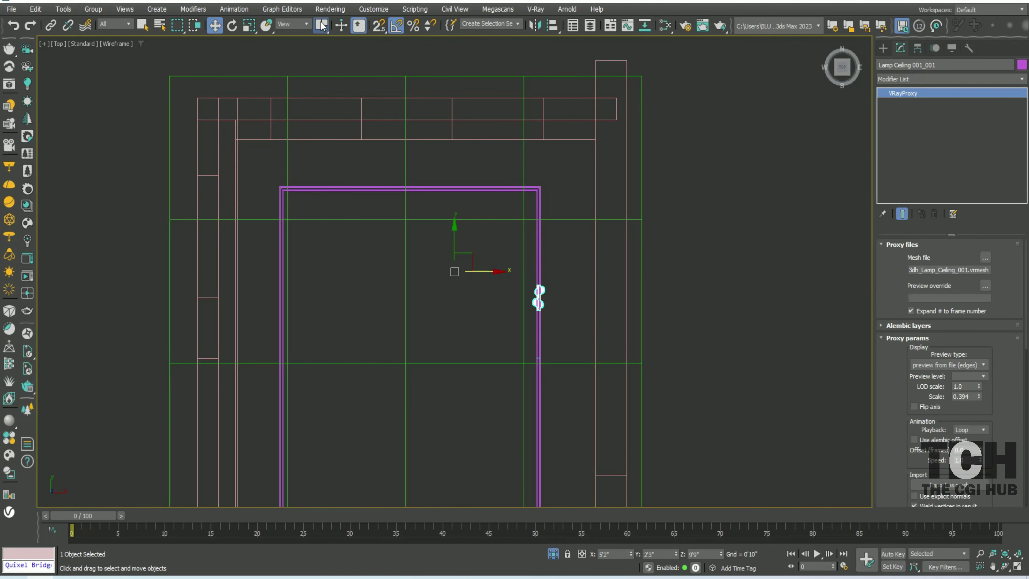
left_click_drag(539, 298, 537, 429, "shift")
left_click(520, 334)
scroll(607, 230, "down", 2)
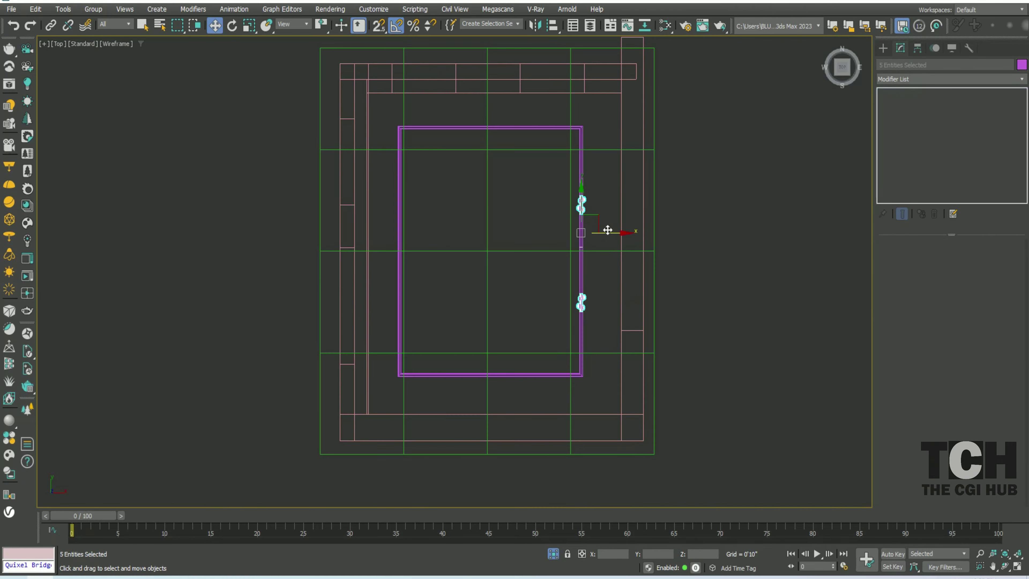
left_click_drag(607, 230, 433, 244, "shift")
left_click(518, 336)
Copy the two lights inside the chandelier to the other lamp positions
key("f")
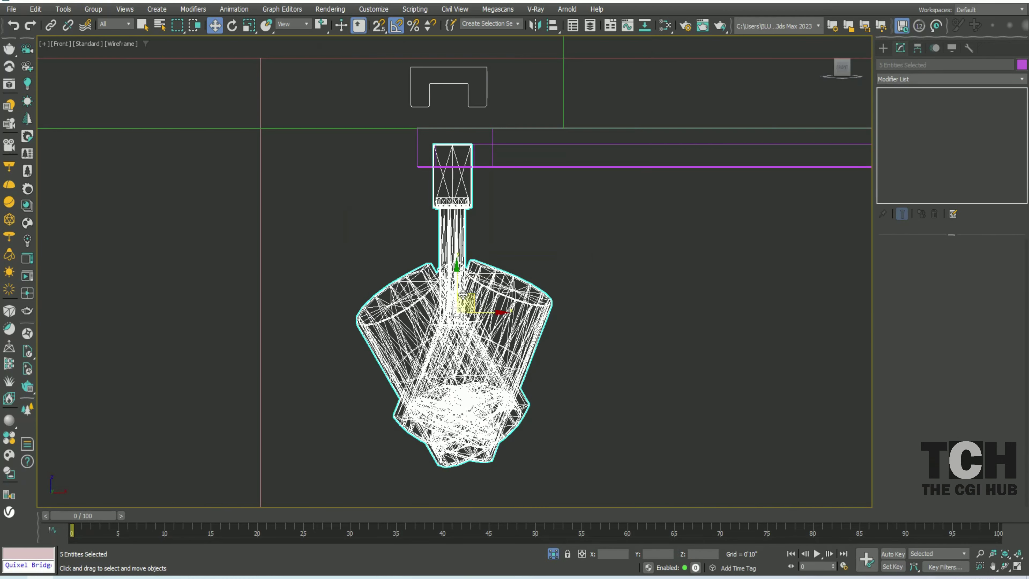
scroll(452, 158, "up", 6)
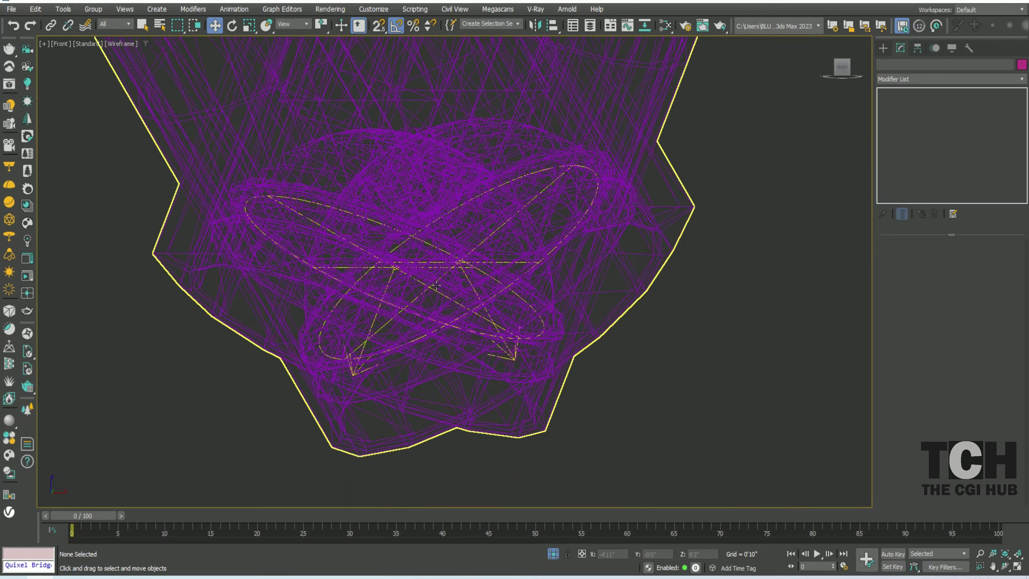
left_click(458, 255)
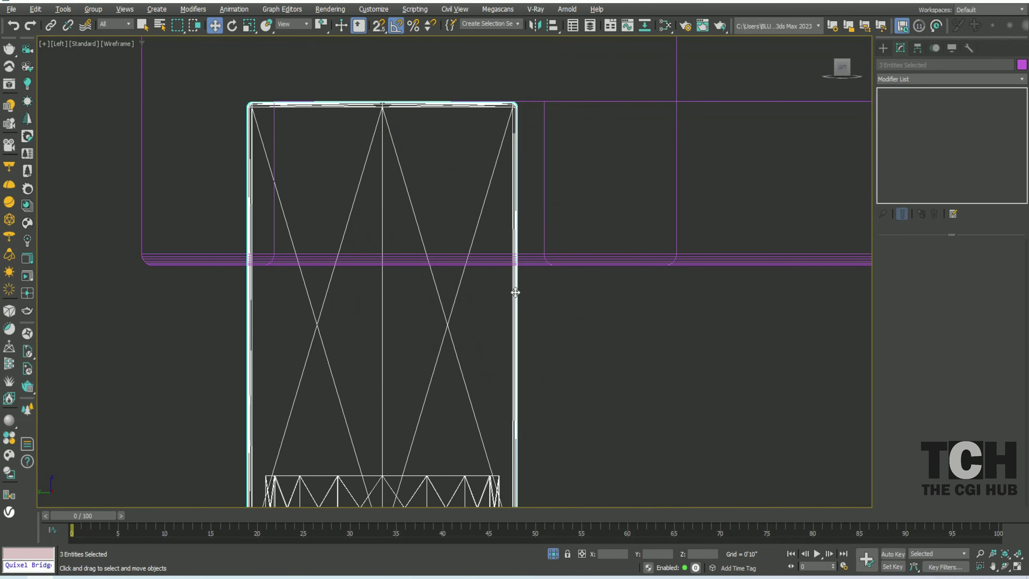
key("t")
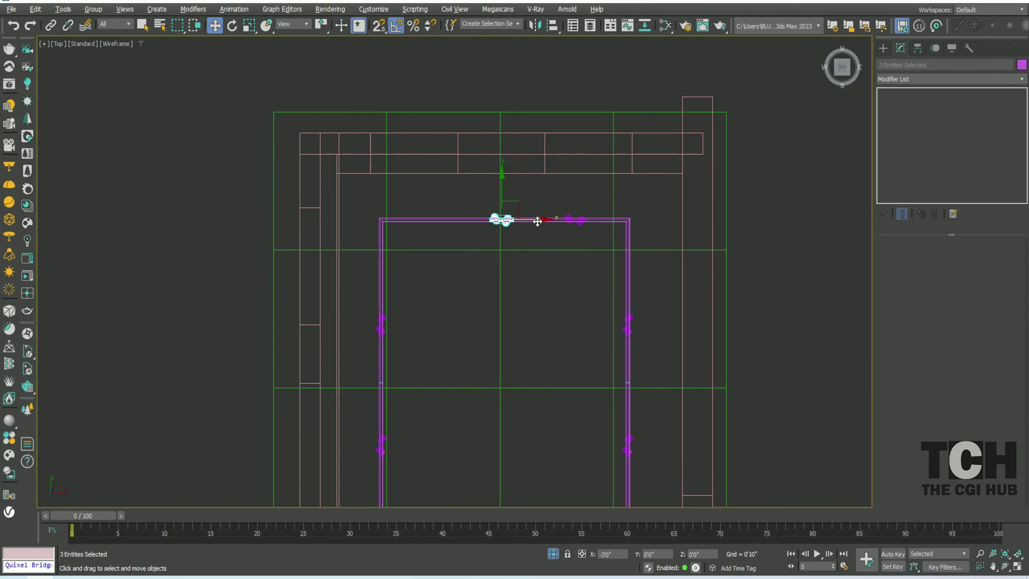
left_click_drag(537, 220, 461, 221, "shift")
left_click(517, 335)
scroll(521, 259, "down", 3)
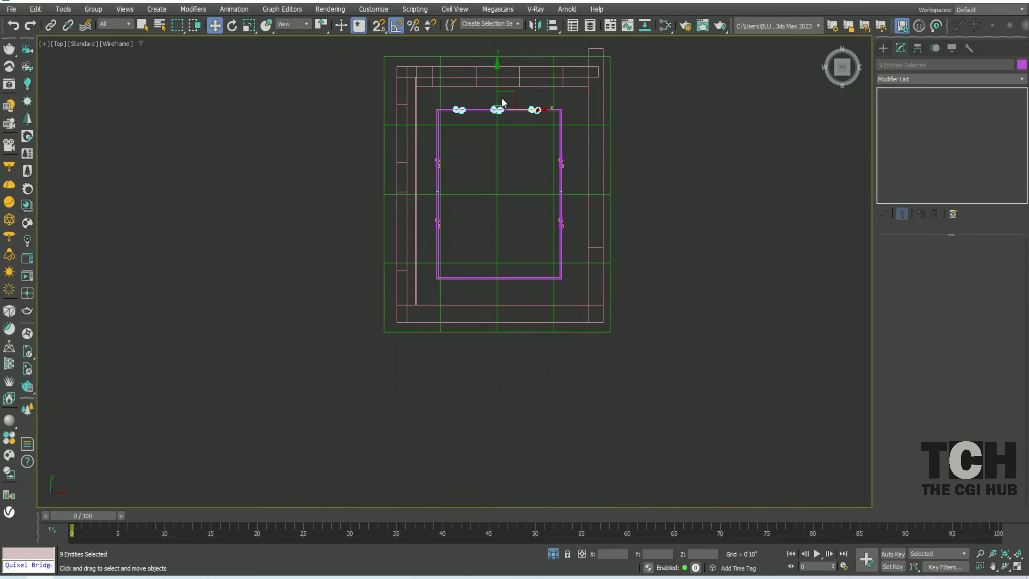
Check the lamp and light placement in the side, perspective and top views
key("l")
scroll(459, 131, "up", 5)
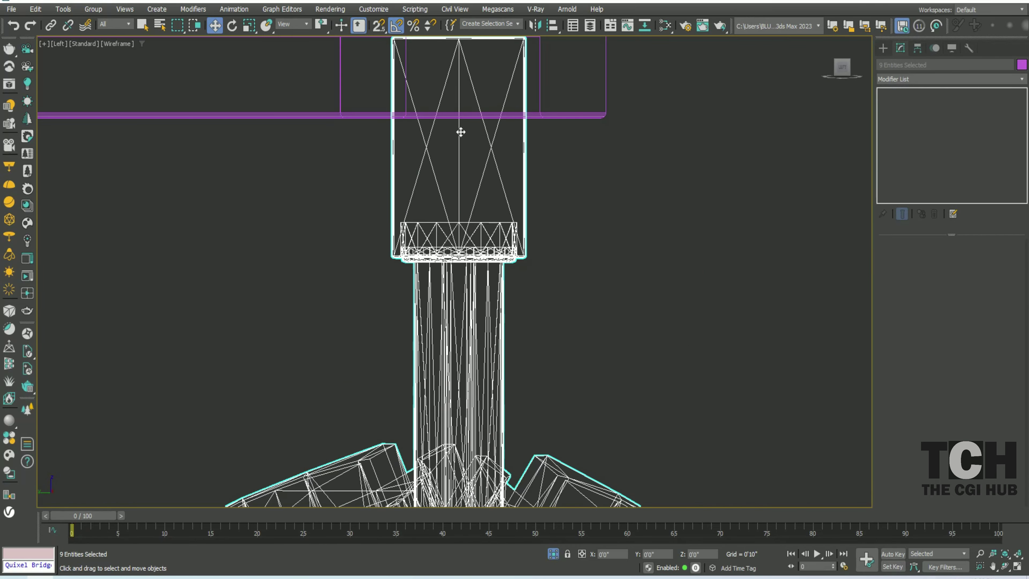
scroll(595, 245, "down", 5)
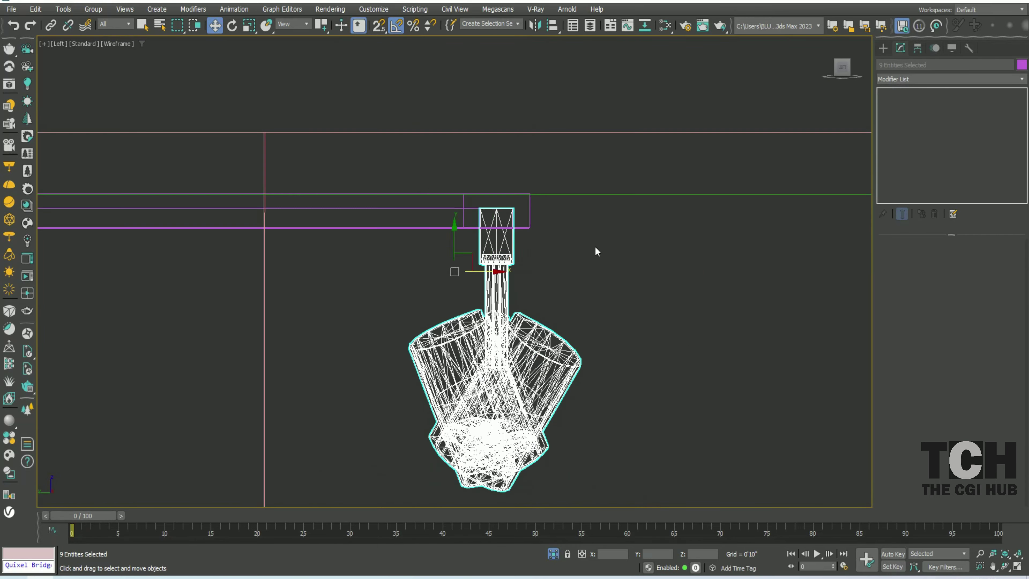
key("p")
key("t")
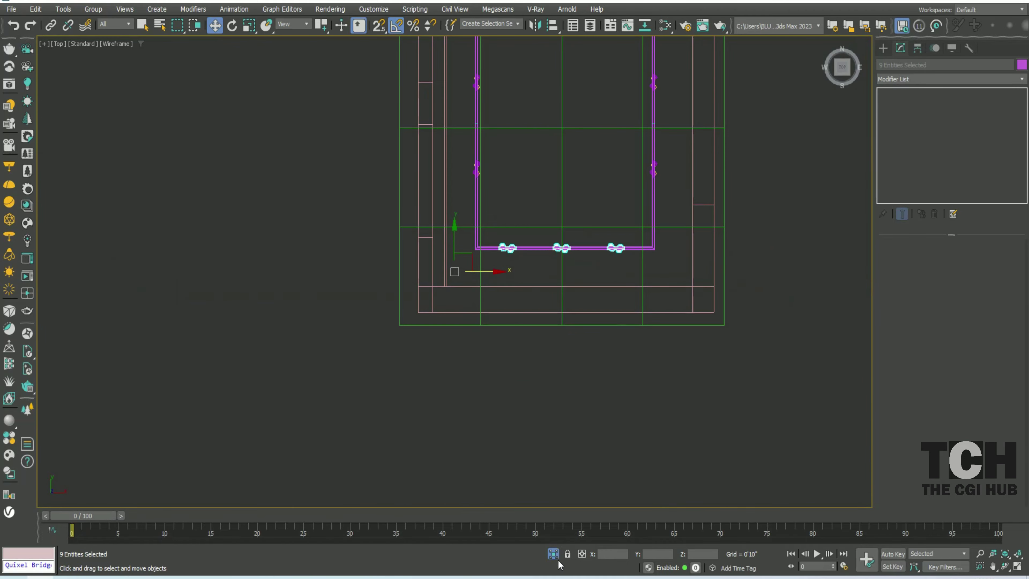
scroll(596, 249, "down", 2)
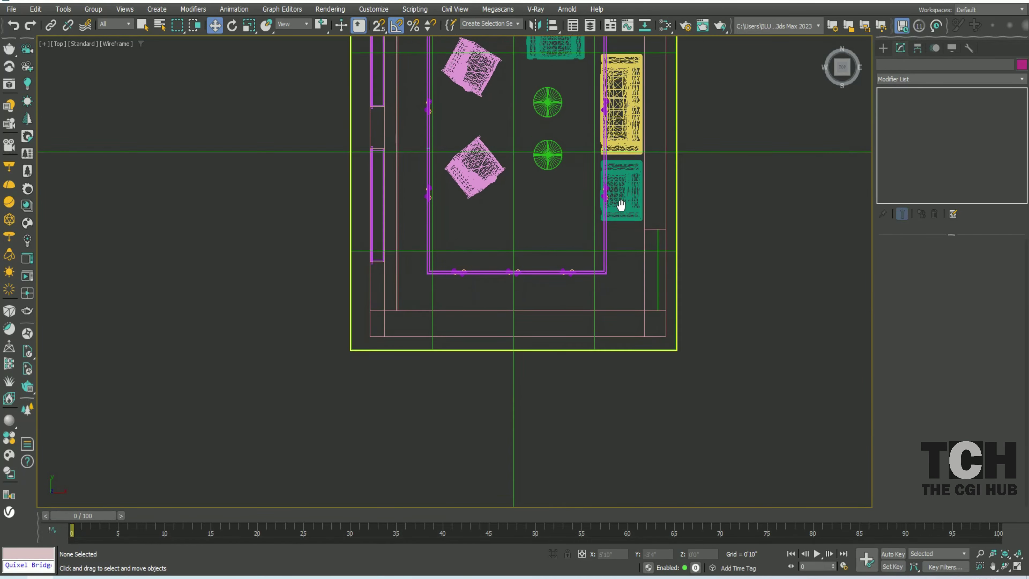
scroll(595, 248, "down", 2)
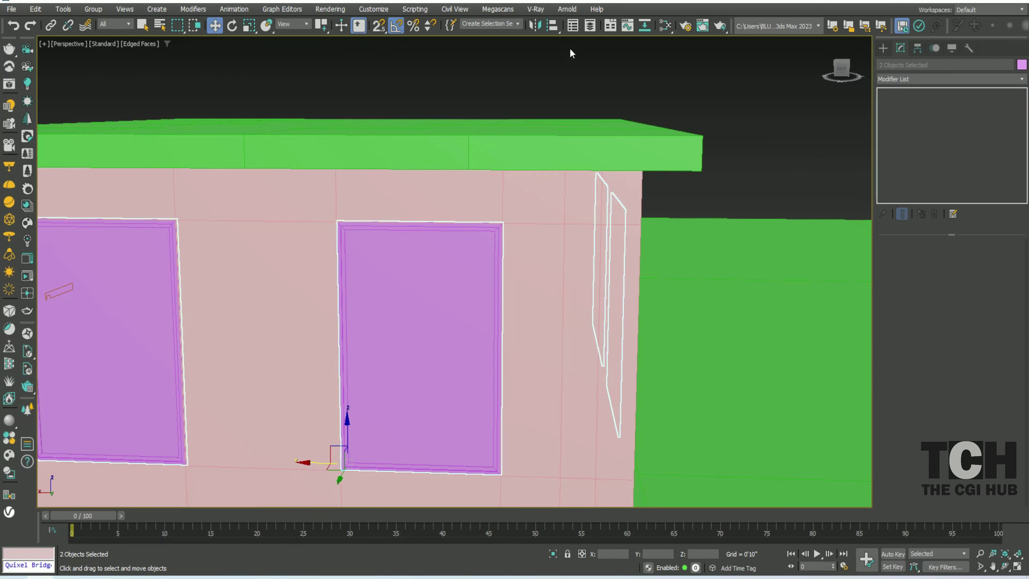
Create a new VRayMtl, assign it to the window panes, and set its Diffuse to black
left_click(667, 26)
double_click(451, 430)
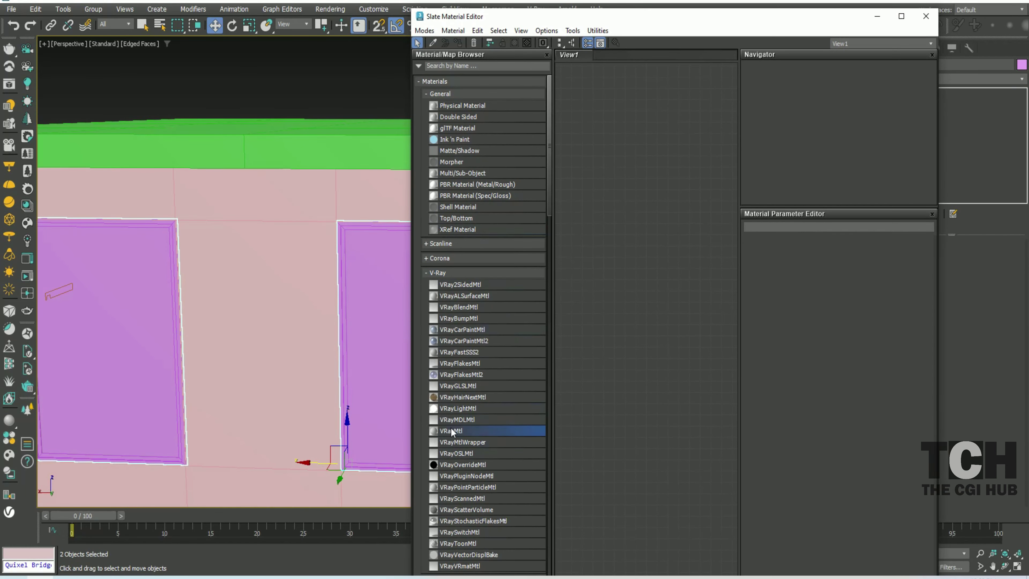
left_click(465, 45)
left_click(809, 252)
mouse_move(648, 266)
left_mouse_down()
mouse_move(585, 266)
mouse_move(669, 266)
left_mouse_up()
left_click(640, 391)
Set the glass Reflection to 224 grey and Refraction to white
left_click(809, 285)
left_click(626, 394)
left_click(809, 350)
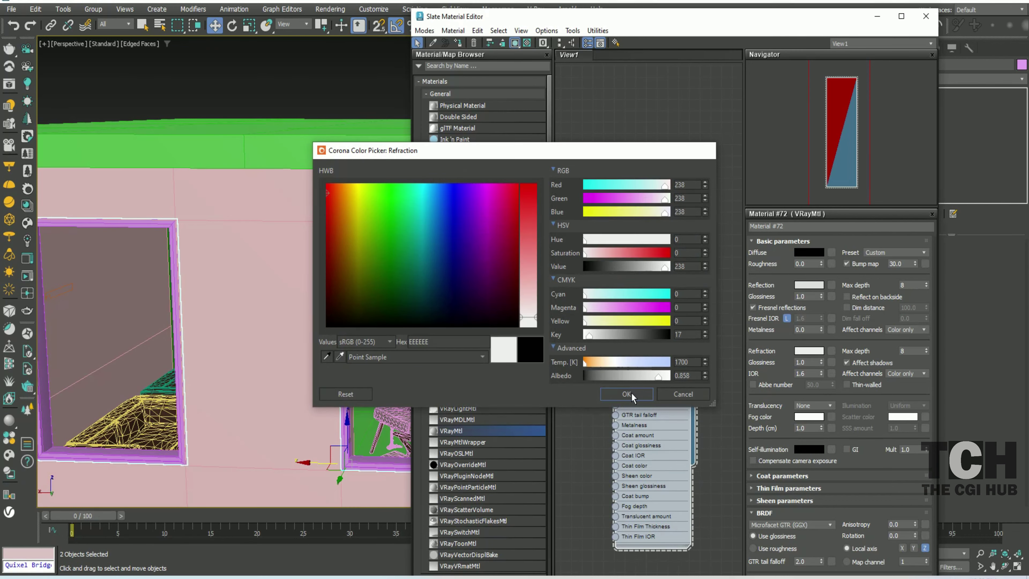
left_click(626, 394)
left_click(811, 285)
left_click_drag(364, 154, 327, 126)
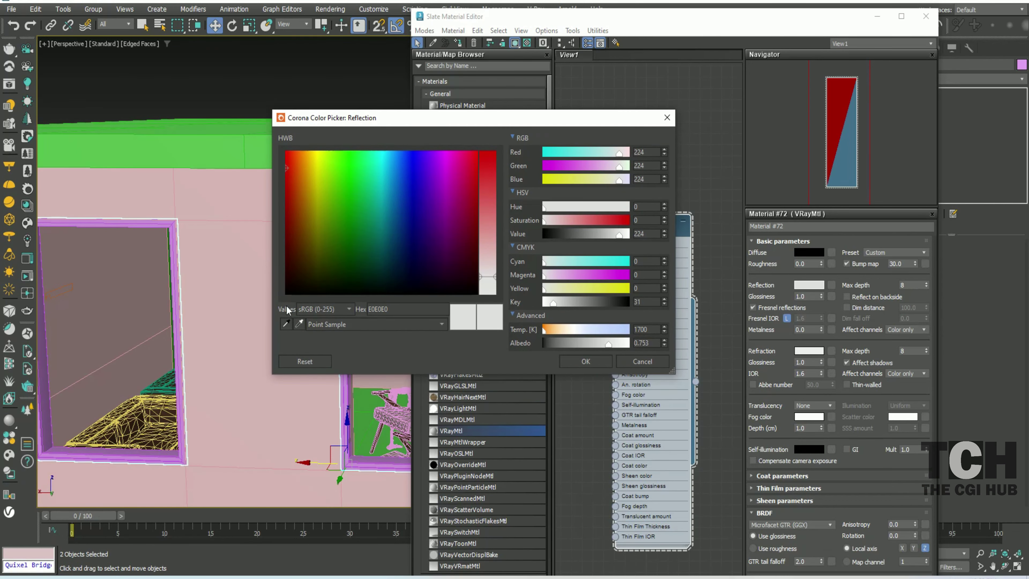
left_click(586, 361)
left_click(926, 16)
Orbit around the house and recheck the glass refraction colour
mouse_move(137, 329)
middle_mouse_down("alt")
mouse_move(252, 257)
mouse_move(137, 333)
middle_mouse_up("alt")
scroll(561, 299, "up", 5)
scroll(561, 299, "down", 5)
scroll(503, 298, "down", 2)
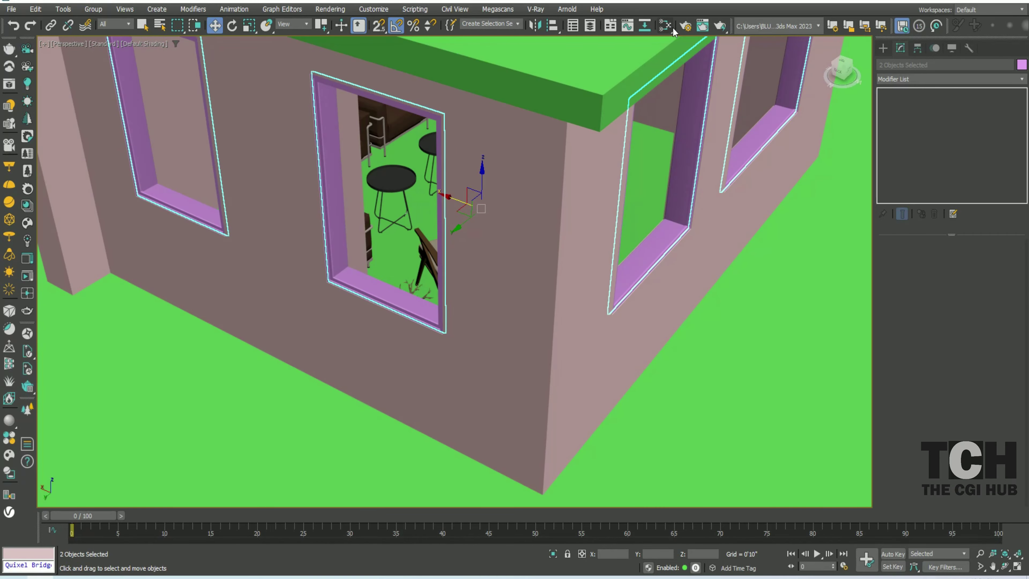
left_click(665, 26)
left_click(809, 350)
left_click(586, 361)
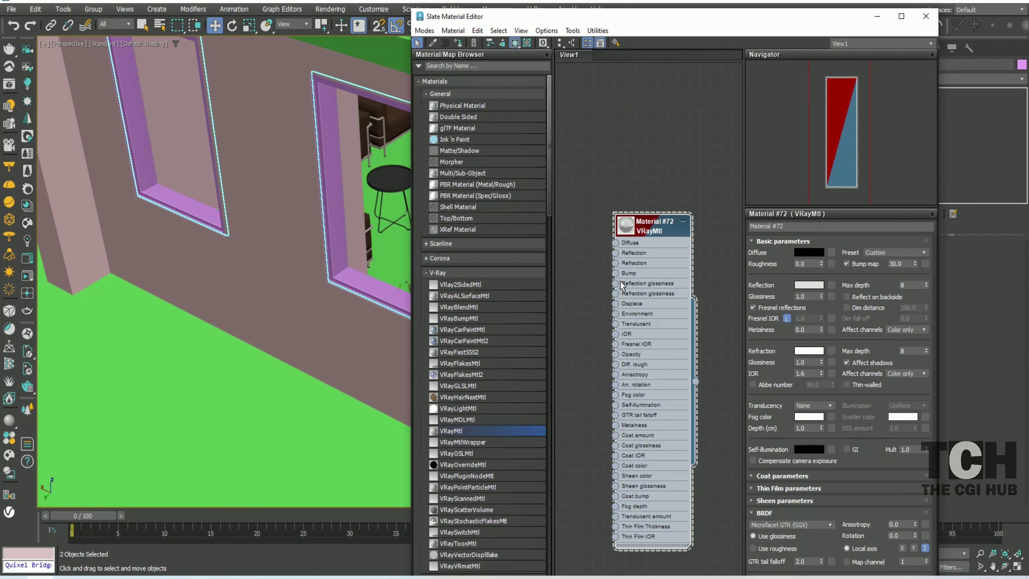
key("m")
Isolate the window panes and zoom in to inspect them
key("alt+q")
scroll(709, 360, "down", 5)
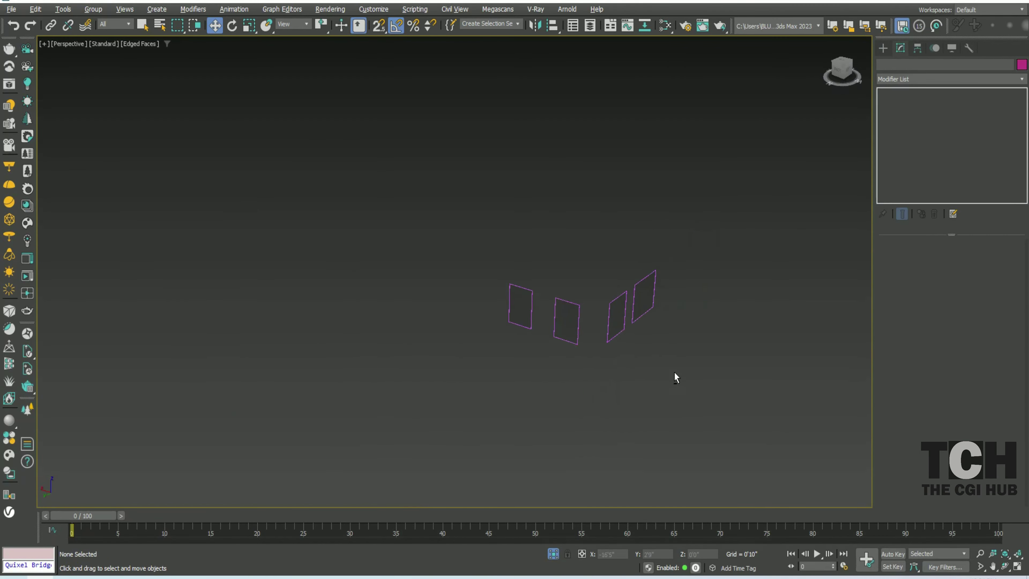
scroll(548, 438, "up", 2)
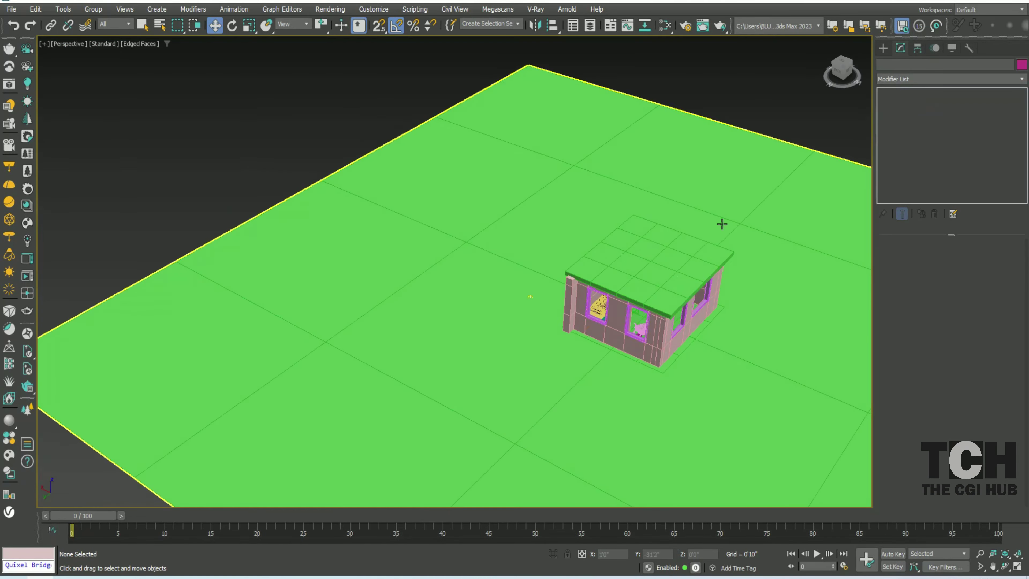
scroll(575, 293, "down", 10)
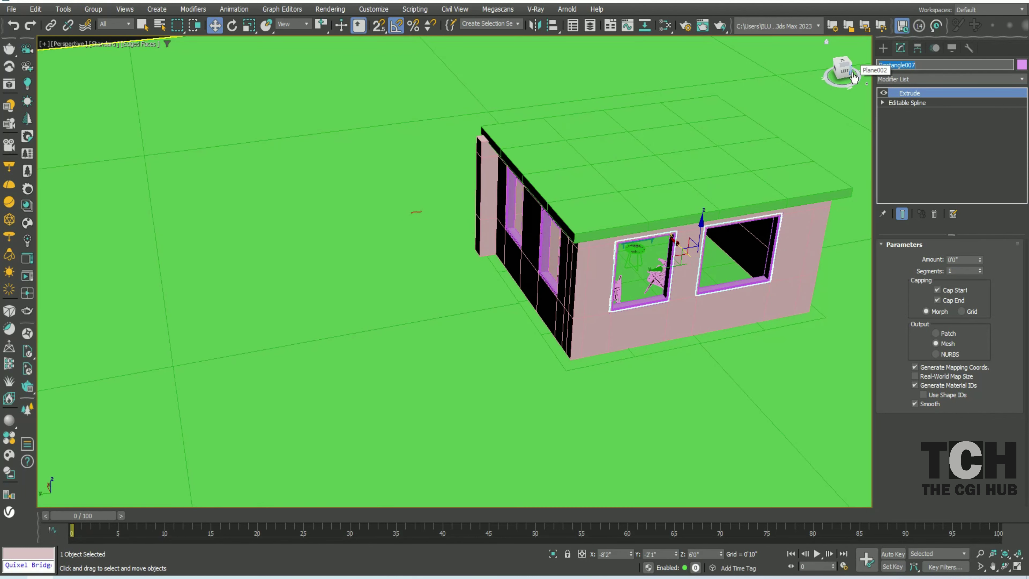
scroll(585, 91, "down", 5)
scroll(585, 91, "down", 5)
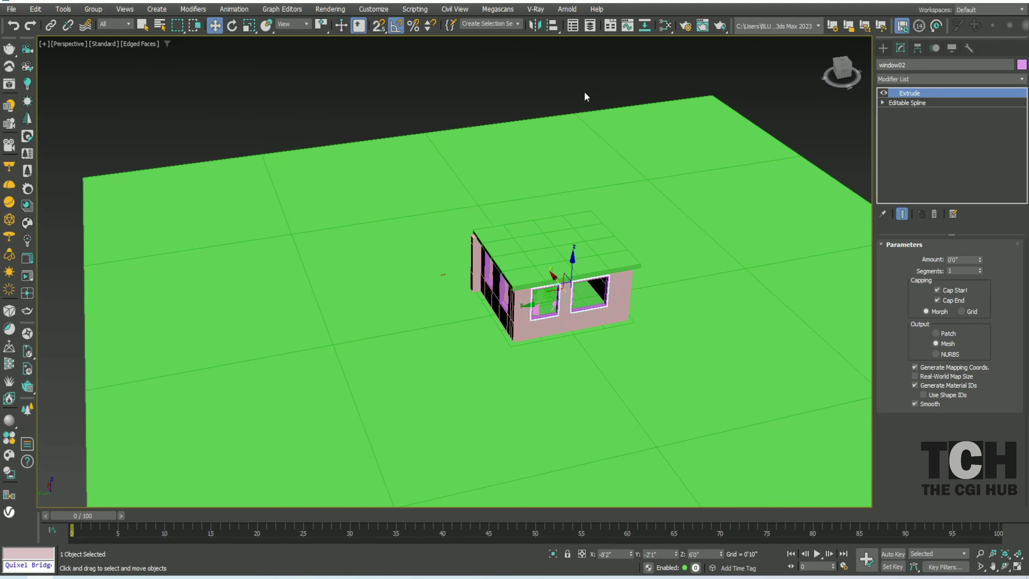
Recheck the glass material's reflection colour in the material editor
left_click(585, 91)
key("m")
left_click(809, 284)
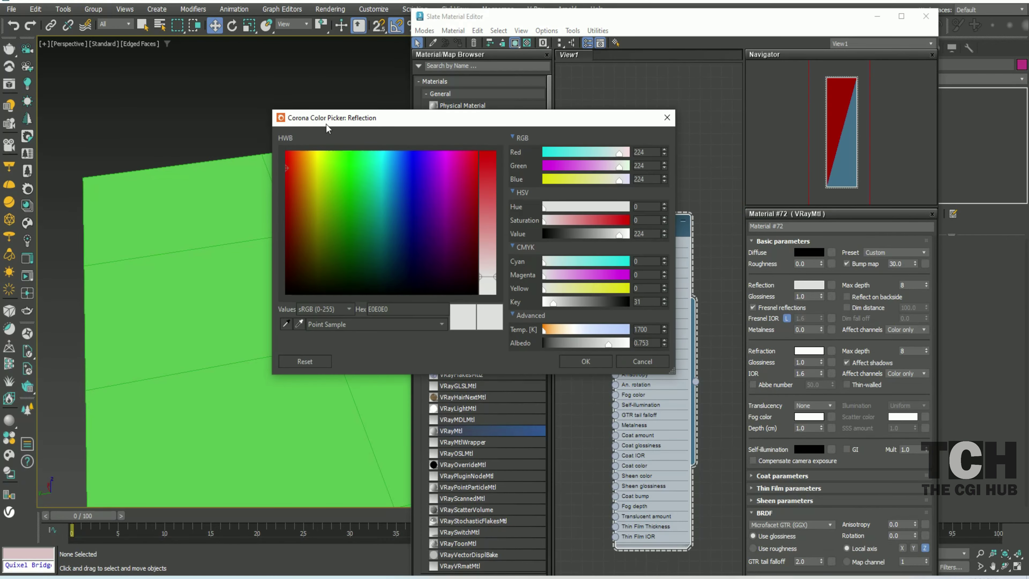
left_click_drag(436, 123, 389, 118)
left_click(517, 356)
left_click(925, 17)
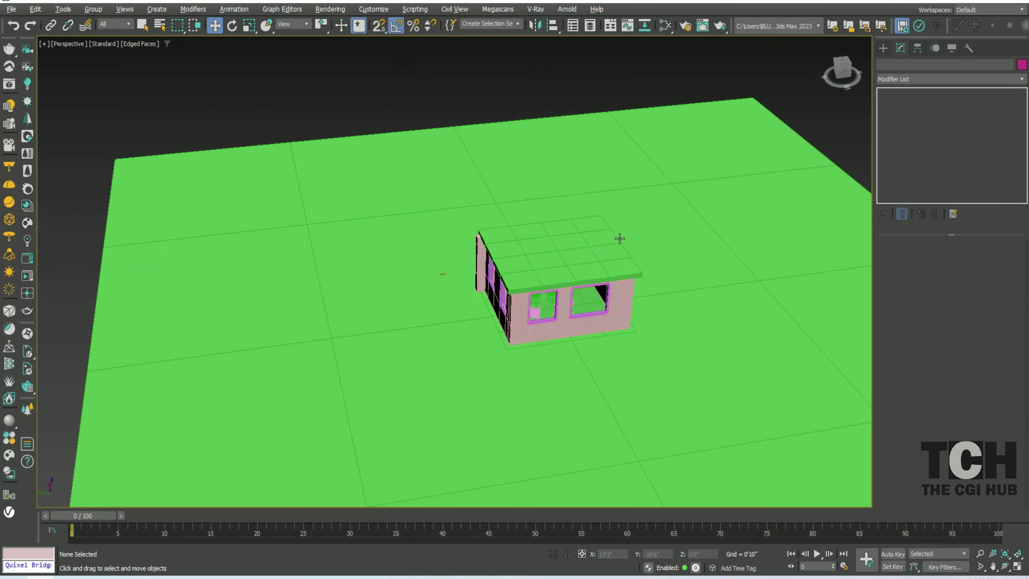
Enable Override mtl in the V-Ray render settings with a new VRayMtl
left_click(684, 26)
left_click(464, 94)
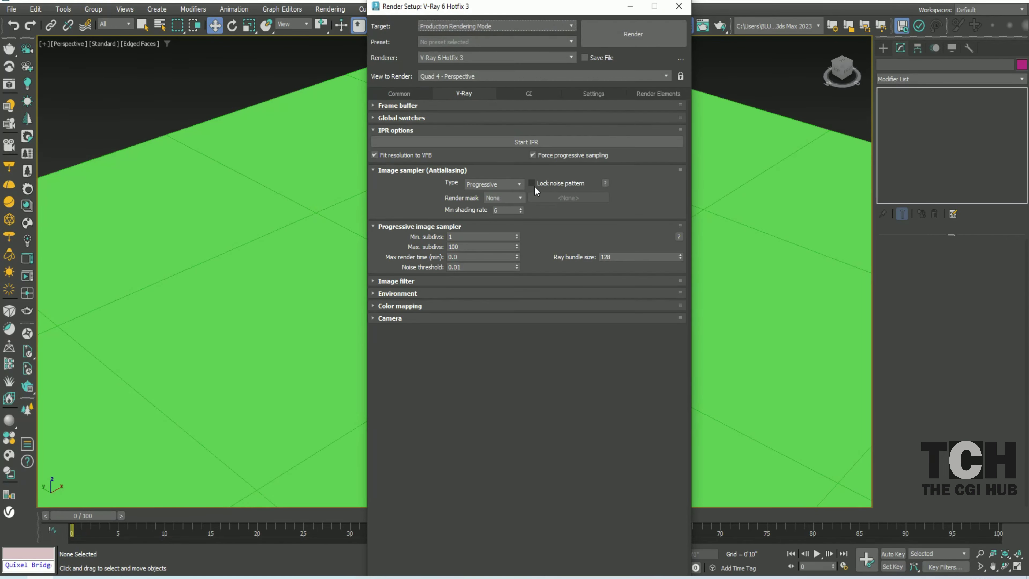
left_click(531, 169)
left_click(590, 170)
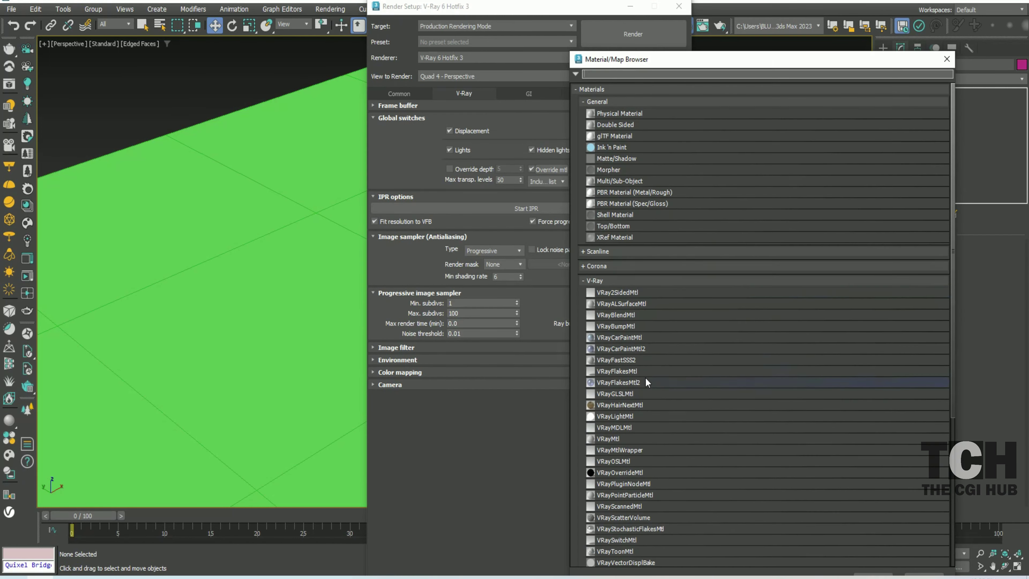
double_click(650, 382)
left_click_drag(527, 7, 341, 29)
Set override Material #73's Diffuse to 186 grey in the Slate Material Editor
left_click(665, 26)
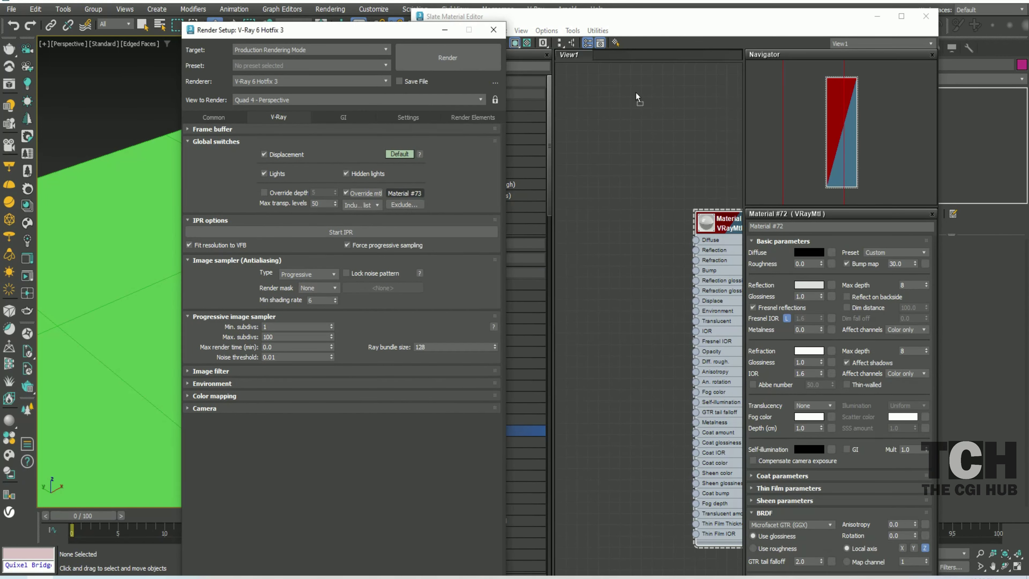
left_click_drag(405, 193, 668, 284)
left_click(651, 358)
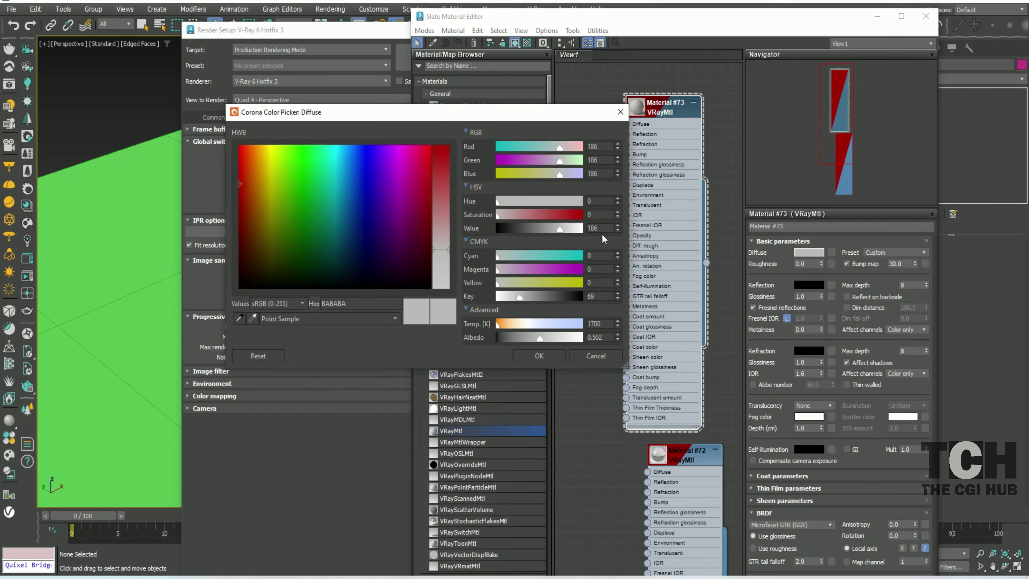
left_click(539, 356)
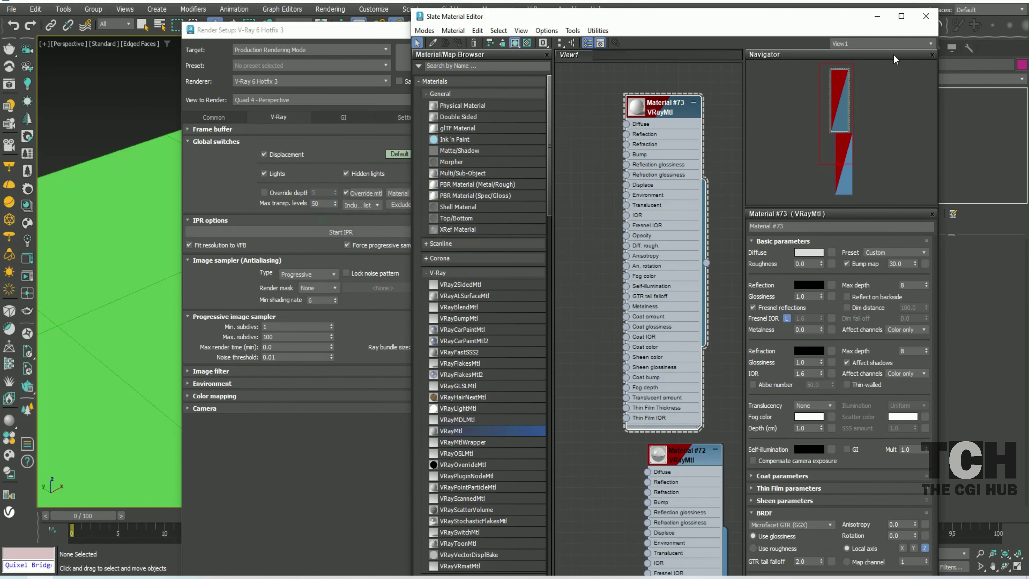
left_click(925, 16)
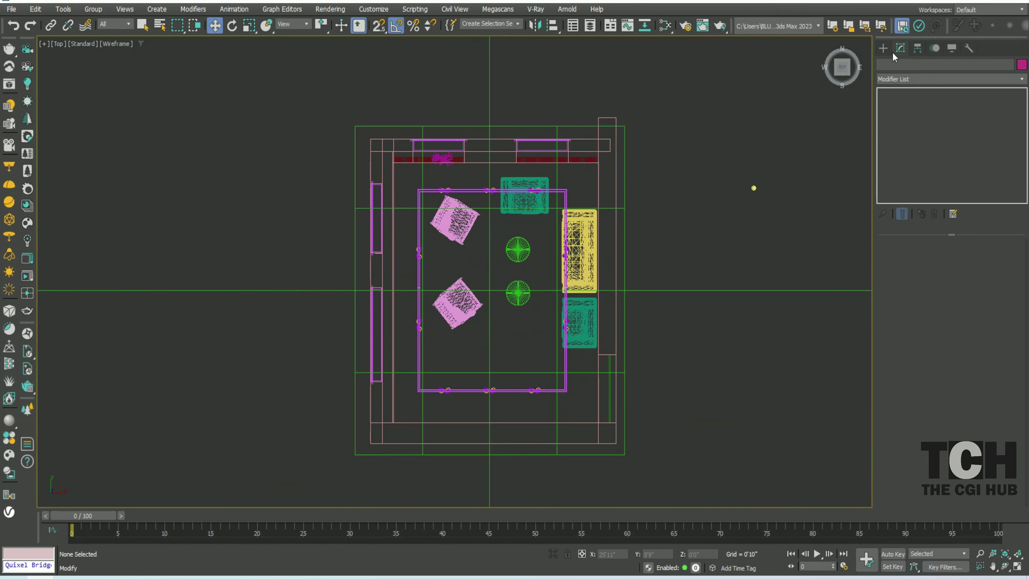
Add a VRayPhysicalCamera, raise it and its target, and set a 28 mm focal length
left_click(886, 103)
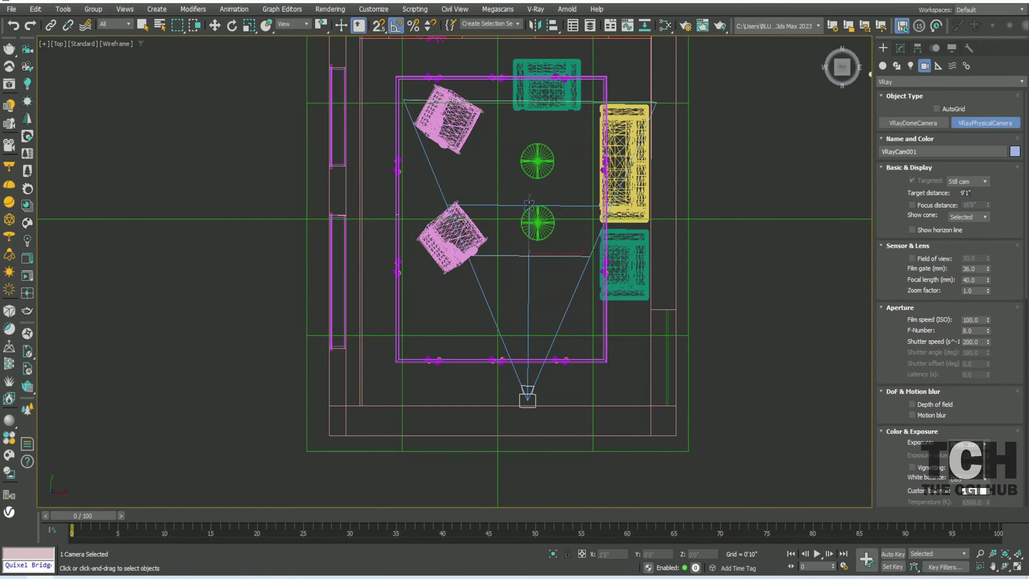
key("w")
key("c")
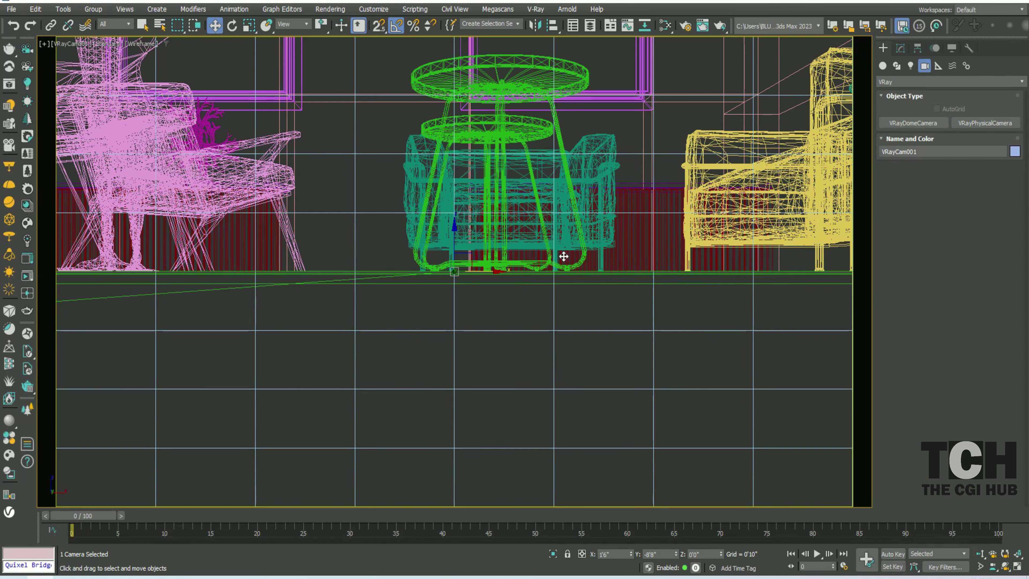
key("F3")
middle_click_drag(519, 309, 505, 363)
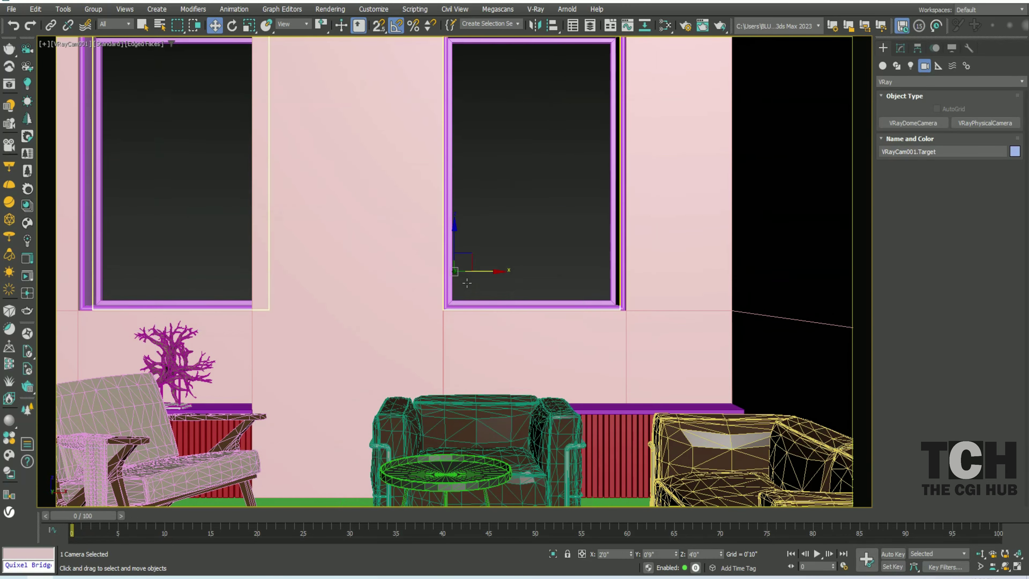
left_click_drag(455, 270, 459, 280)
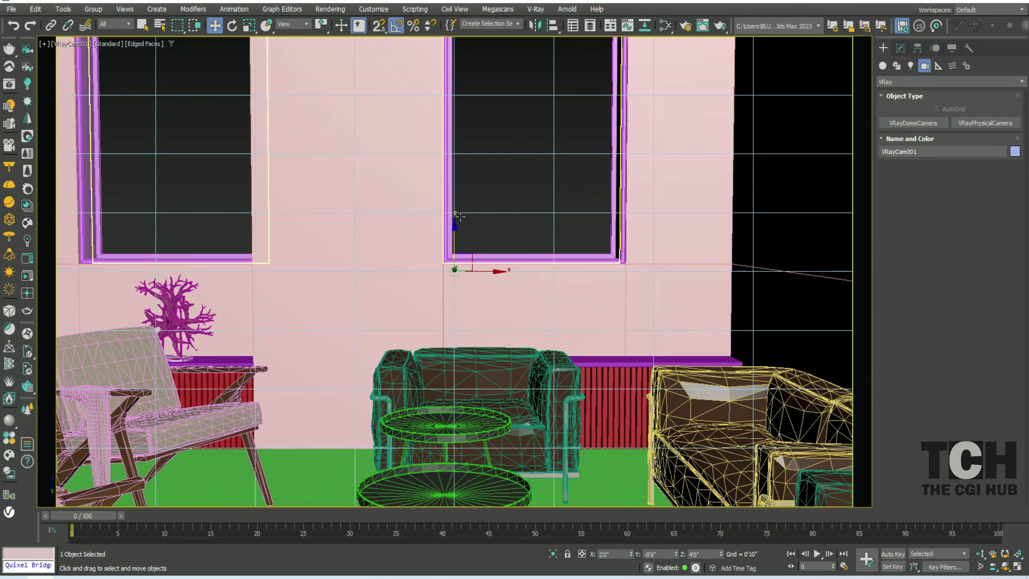
left_click(900, 48)
type("28")
key("Return")
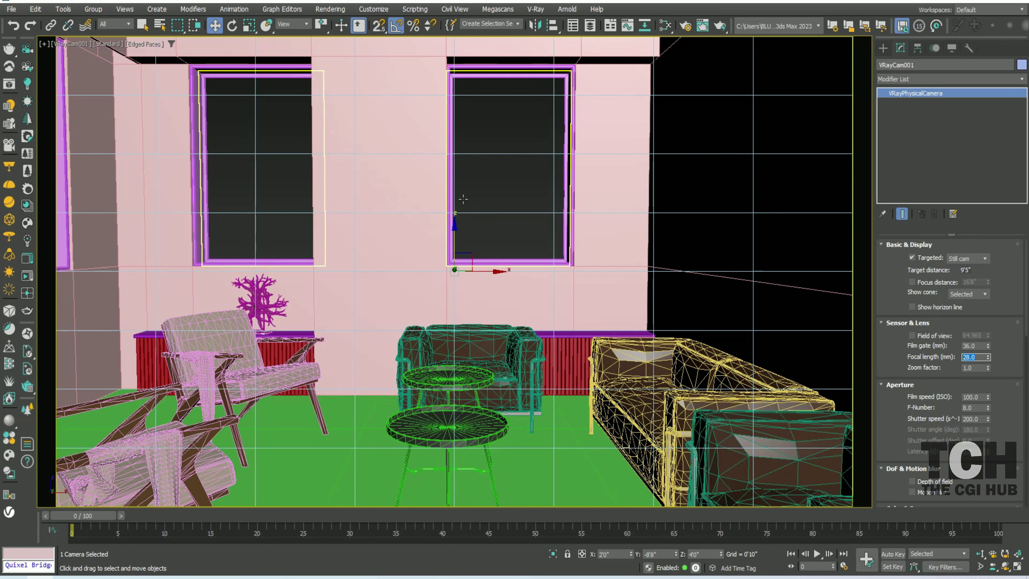
Set the render Image Aspect to 0.8 with an 800-pixel output width
key("F10")
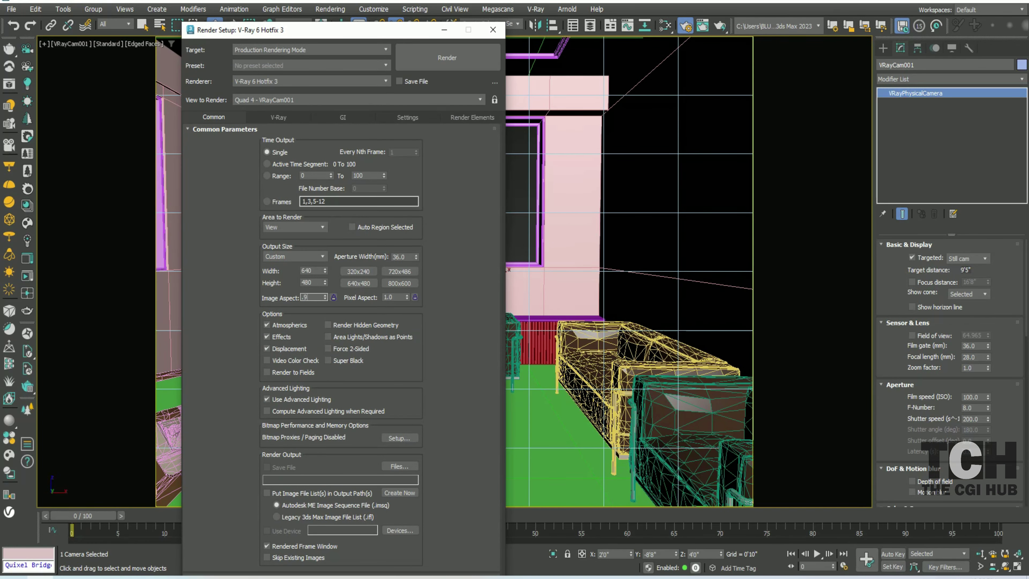
key("Return")
left_click_drag(376, 36, 80, 54)
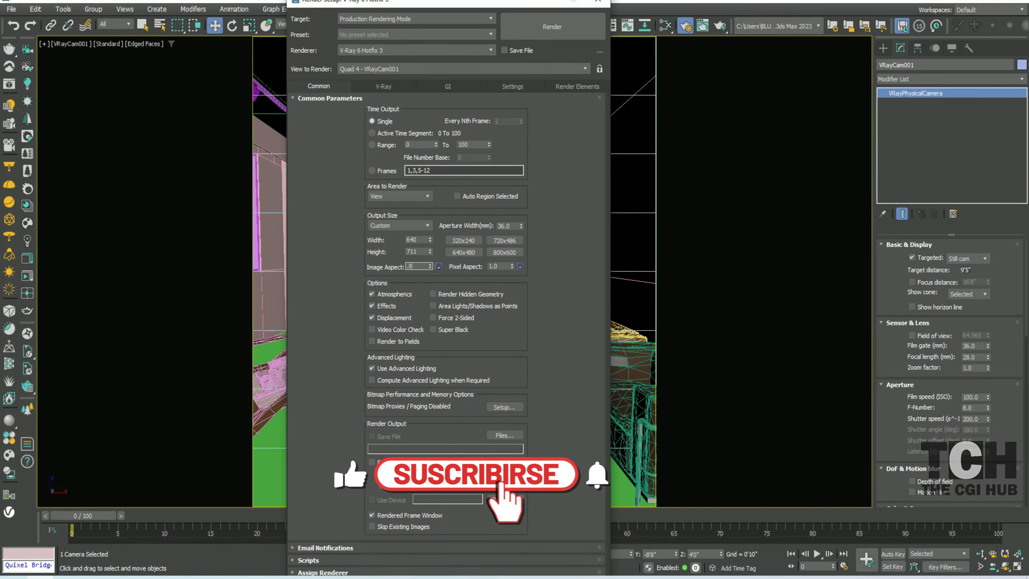
key("Return")
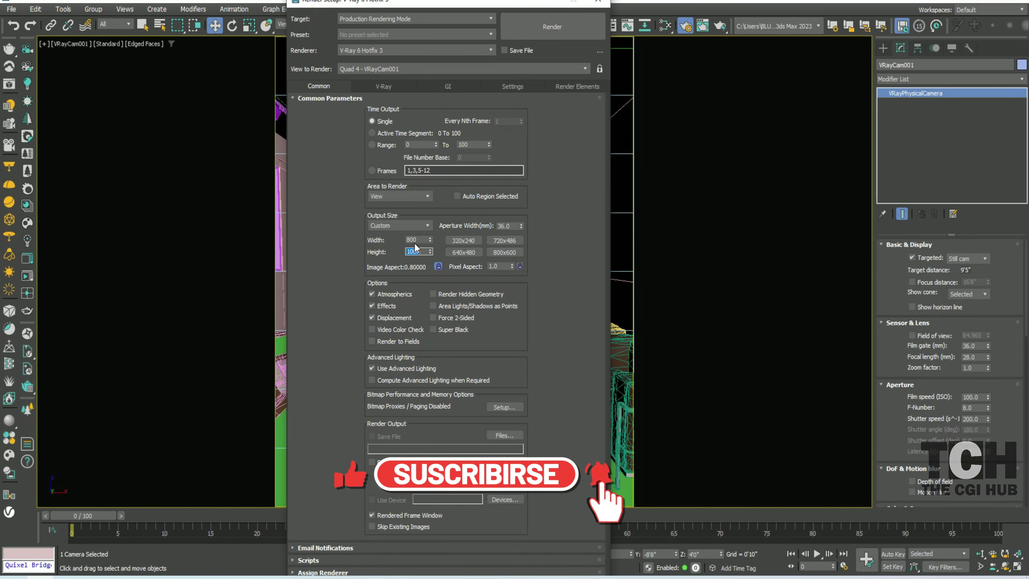
left_click(598, 2)
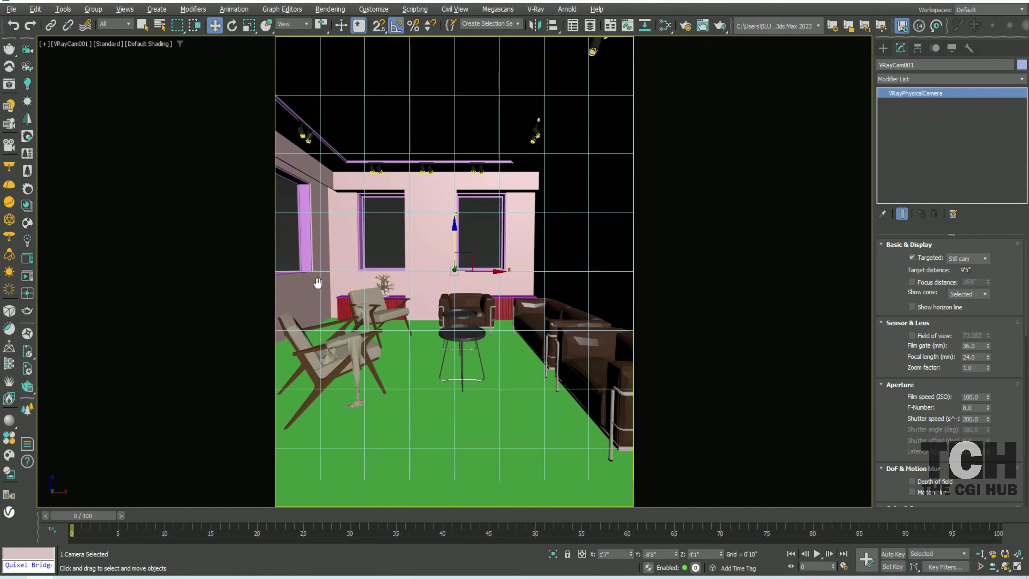
Select the camera from its viewport, then check it from the top view
left_click(71, 44)
left_click(103, 258)
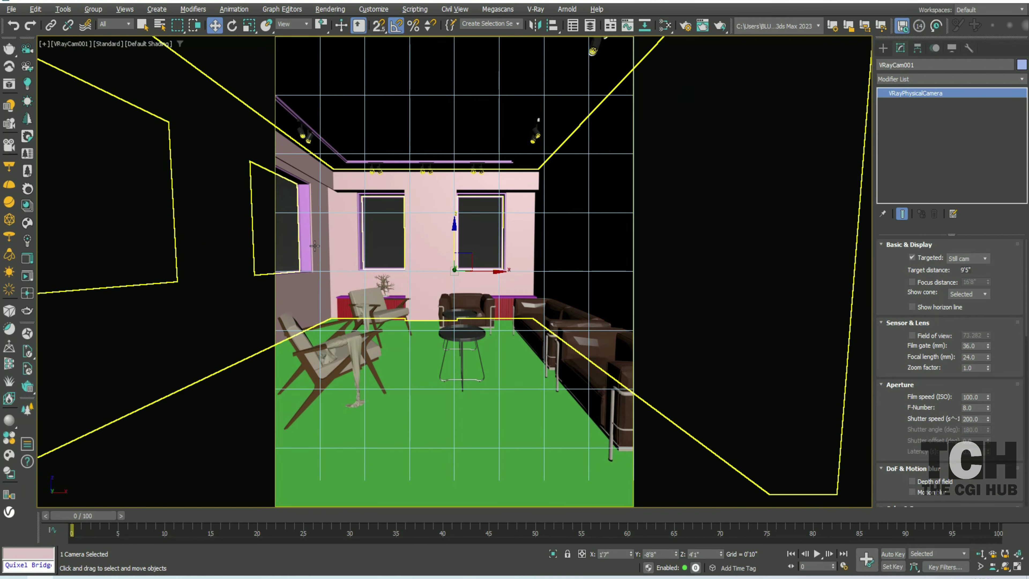
scroll(931, 442, "down", 5)
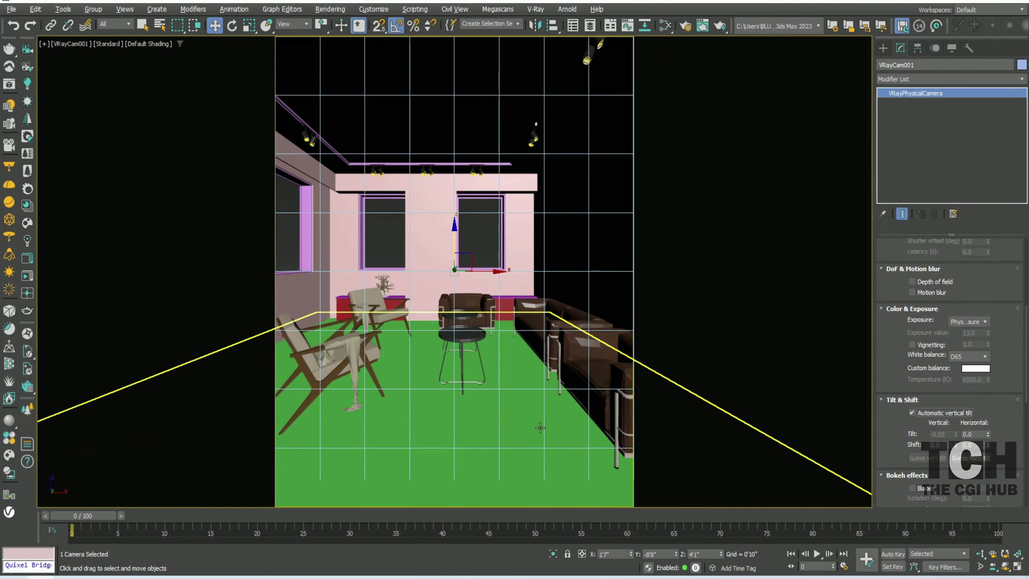
key("t")
scroll(500, 263, "down", 5)
left_click(593, 209)
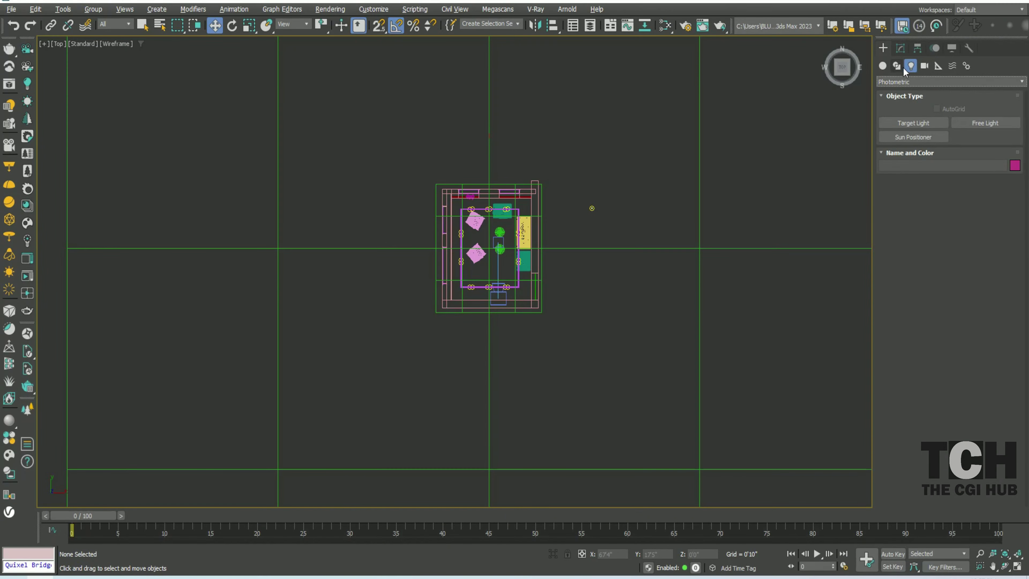
Create a VRaySun aimed toward the room and accept the sky environment map
left_click(948, 81)
left_click(948, 118)
left_click(985, 137)
left_click_drag(438, 213, 389, 109)
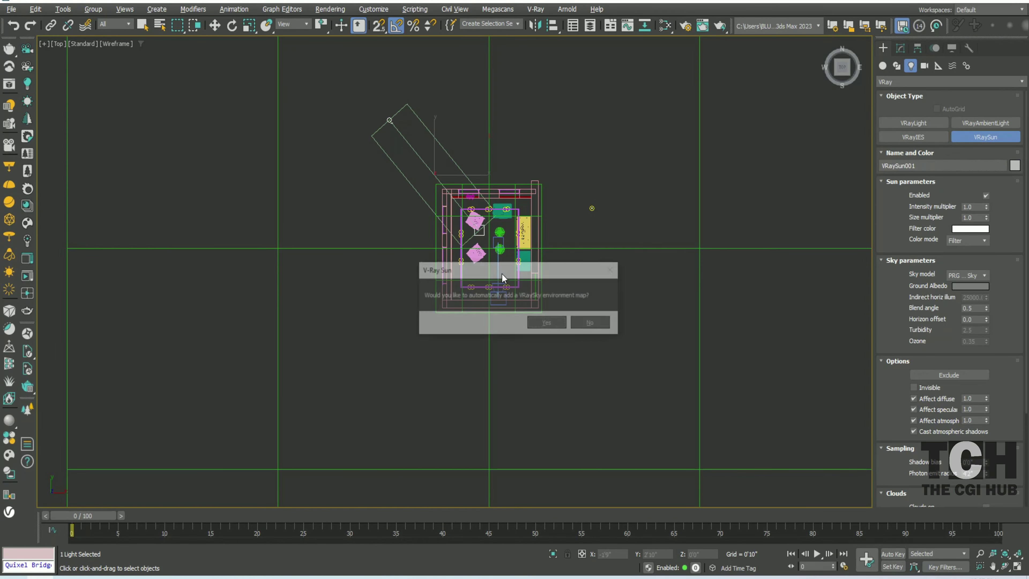
key("Return")
Move the sun up and left of the room, then render a test from the camera
key("f")
key("w")
key("t")
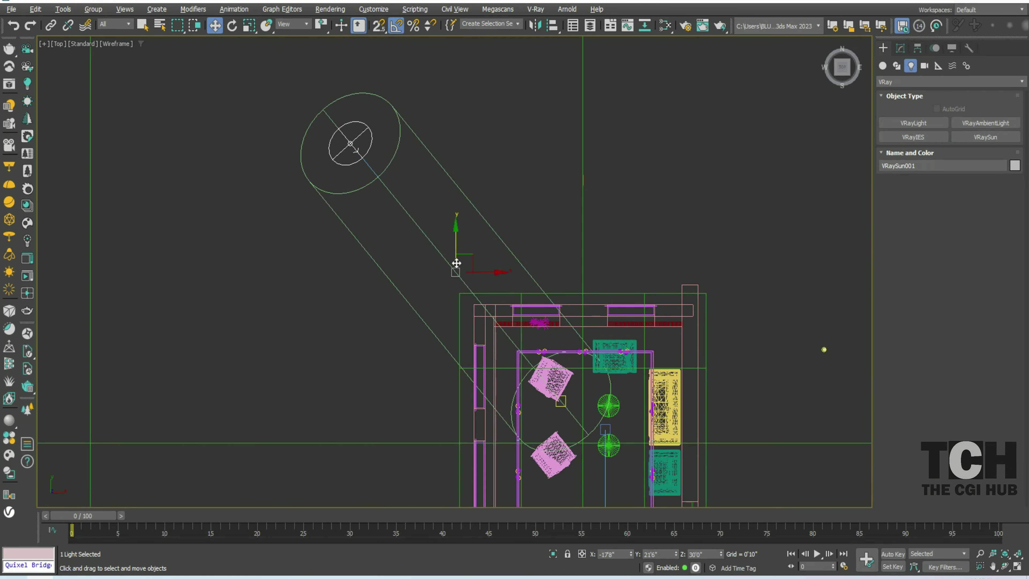
scroll(460, 266, "down", 5)
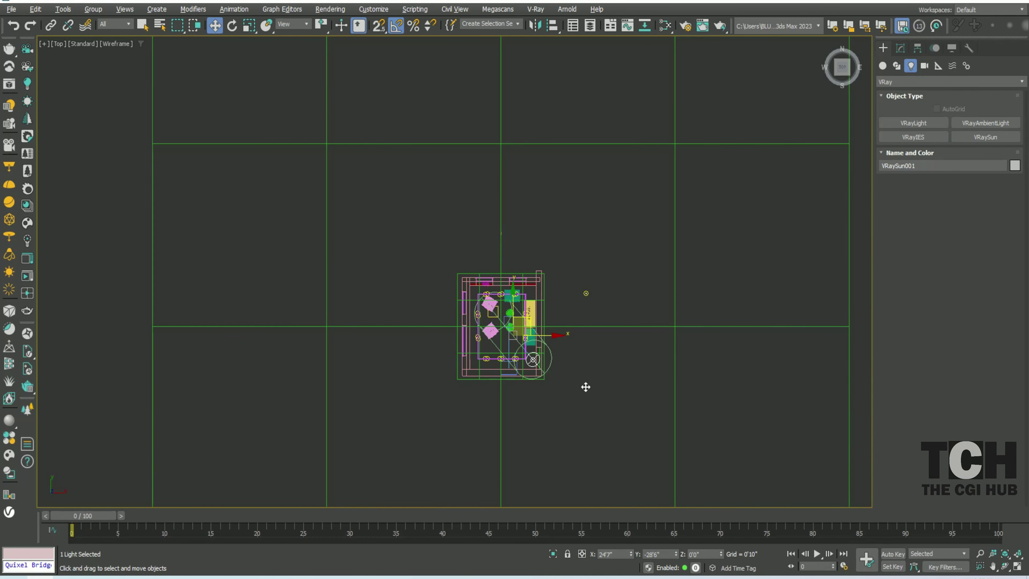
left_click_drag(481, 328, 411, 157)
key("f")
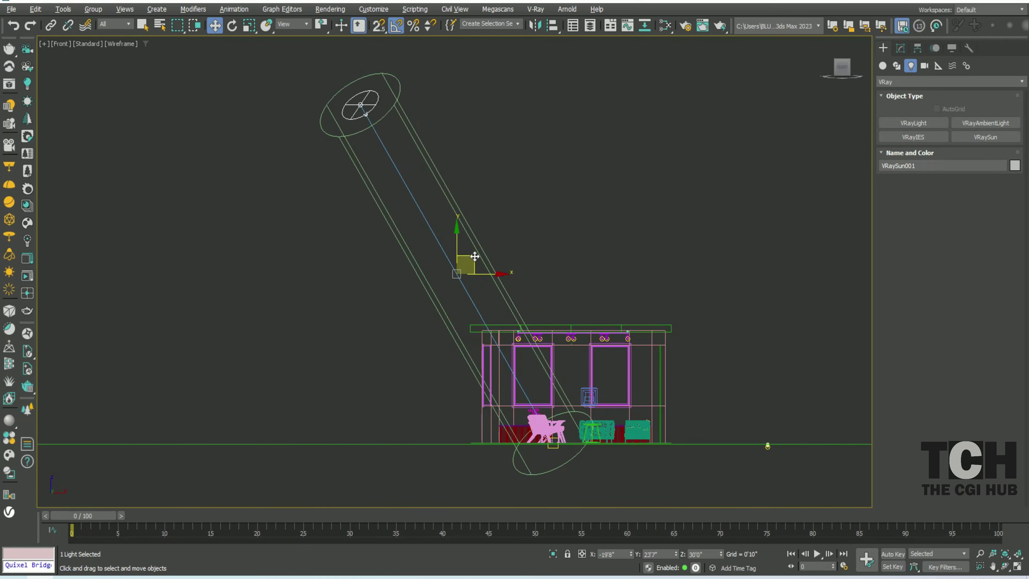
key("c")
left_click(724, 31)
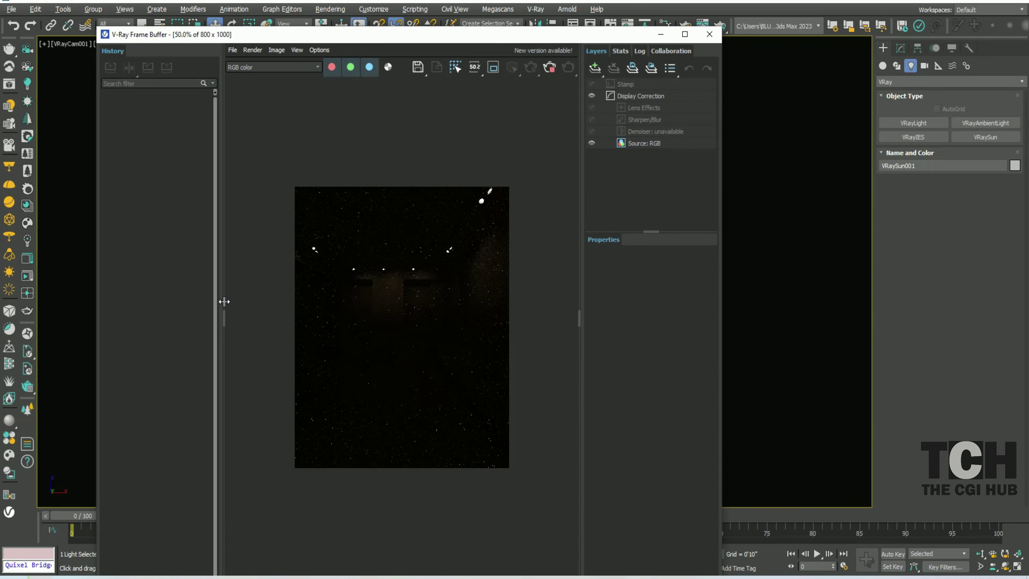
Exclude window02 and window_01 from the override material
left_click(660, 34)
left_click(686, 26)
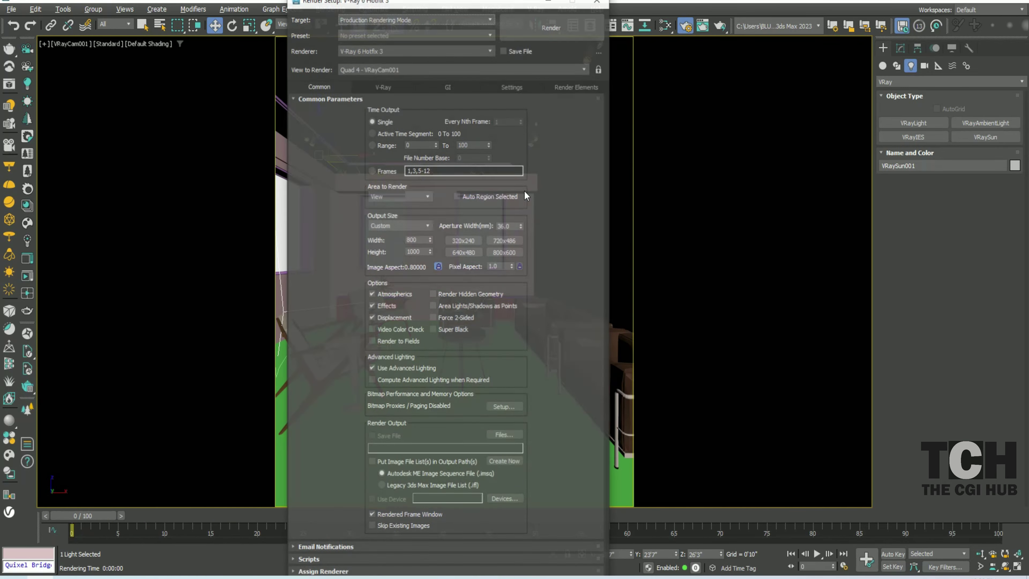
left_click(512, 174)
scroll(390, 301, "down", 3)
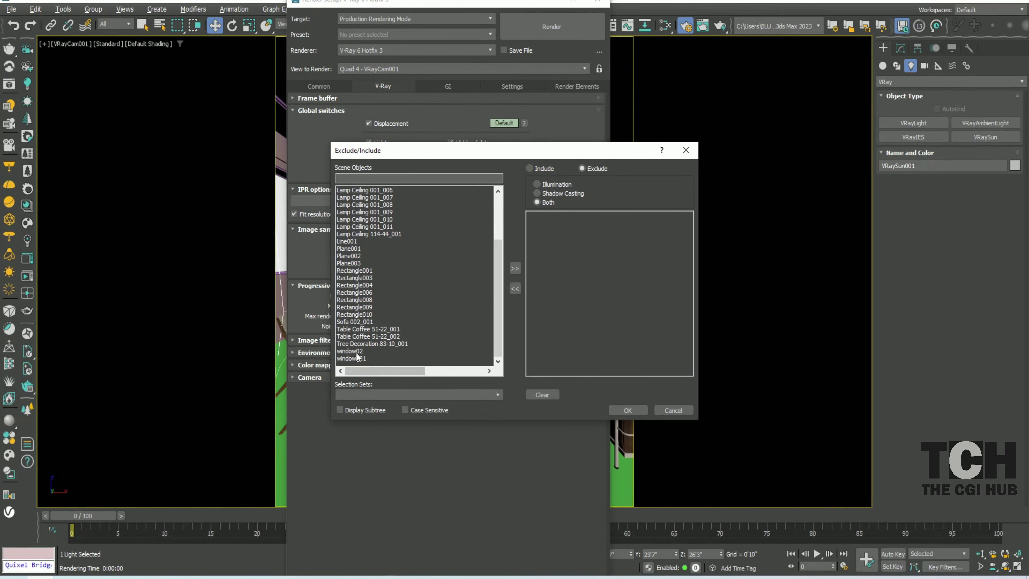
left_click(359, 352)
left_click(625, 409)
left_click(513, 176)
scroll(388, 284, "down", 2)
left_click_drag(351, 351, 352, 360)
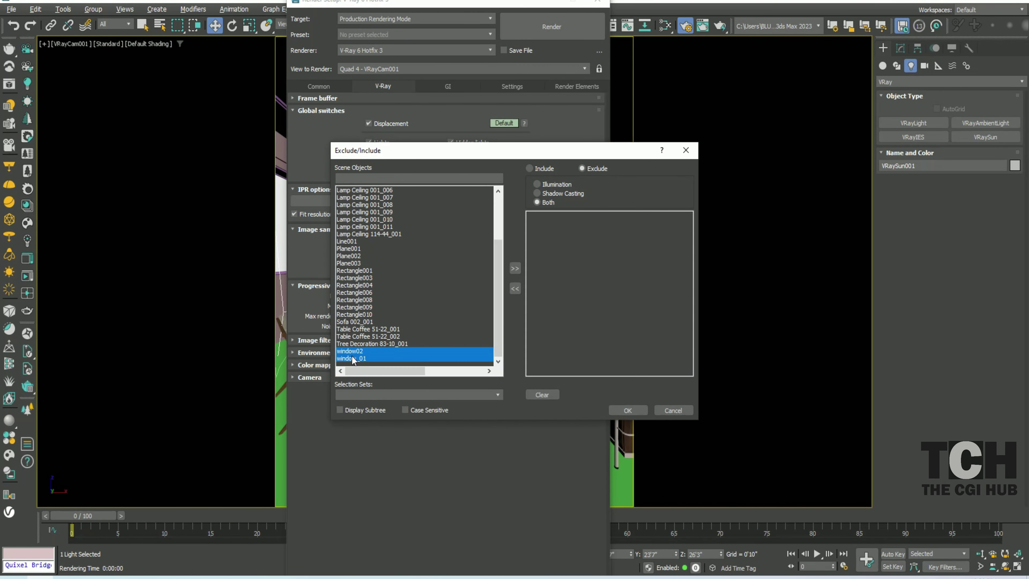
left_click(515, 269)
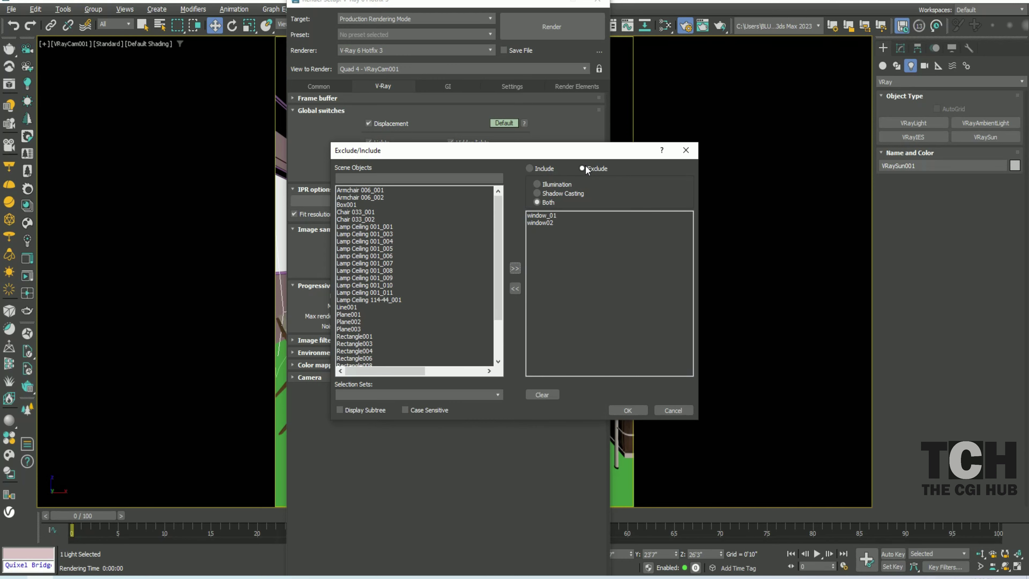
left_click(628, 410)
Re-render the camera view and inspect the clay render with sky through the windows
left_click(553, 27)
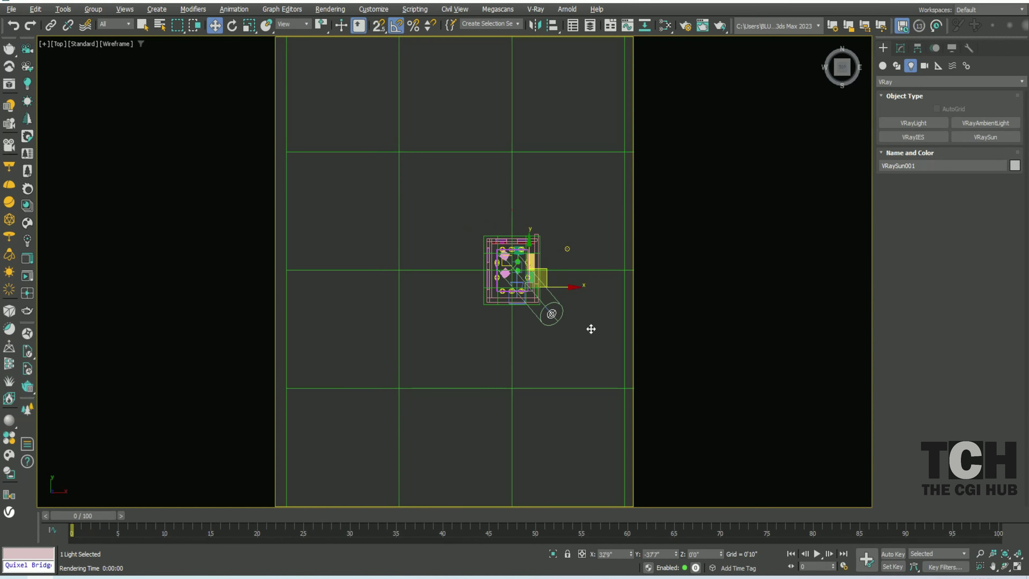
key("c")
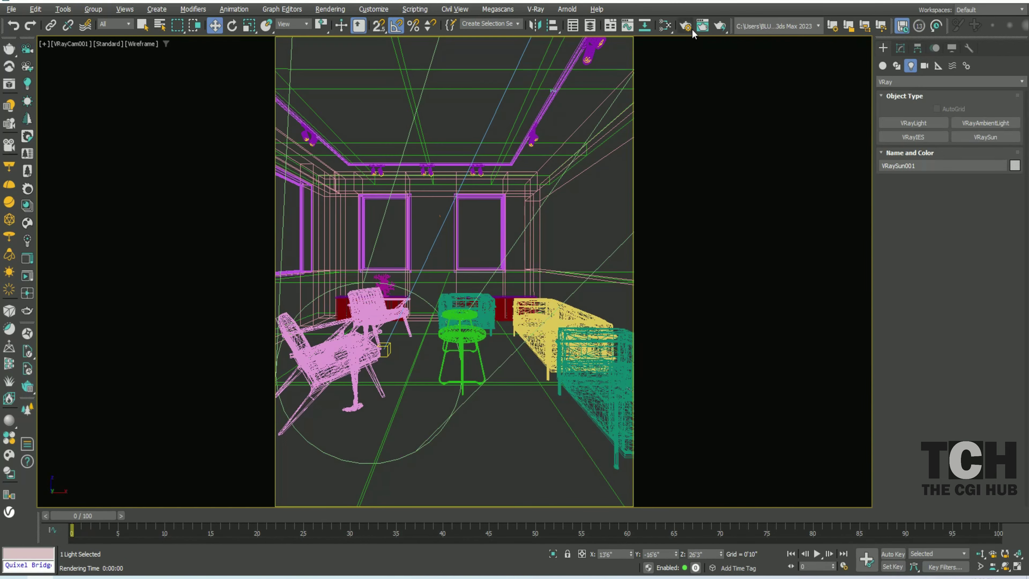
key("shift+q")
scroll(414, 329, "down", 2)
scroll(414, 329, "up", 2)
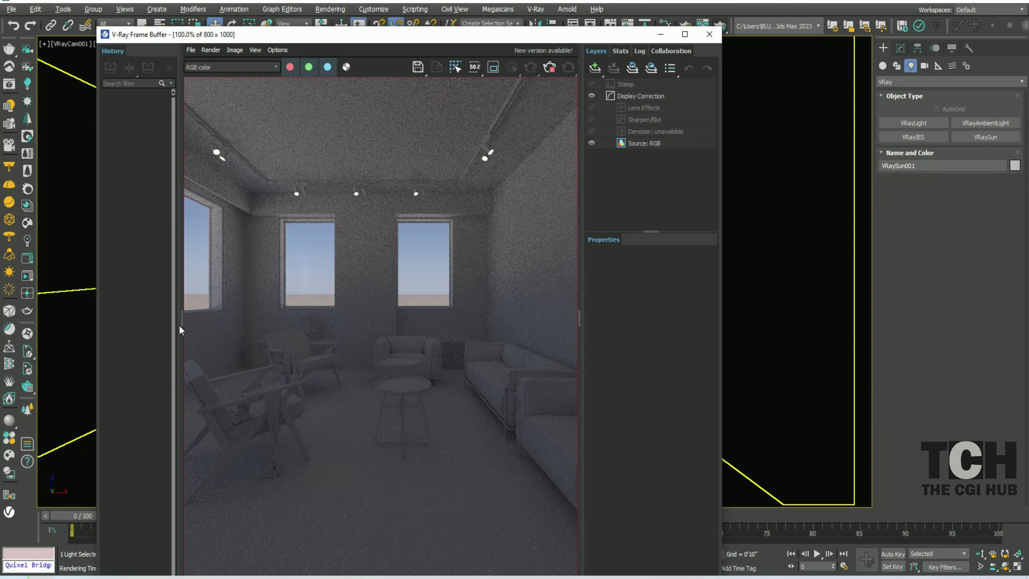
left_click(181, 326)
scroll(424, 326, "down", 3)
scroll(274, 266, "up", 4)
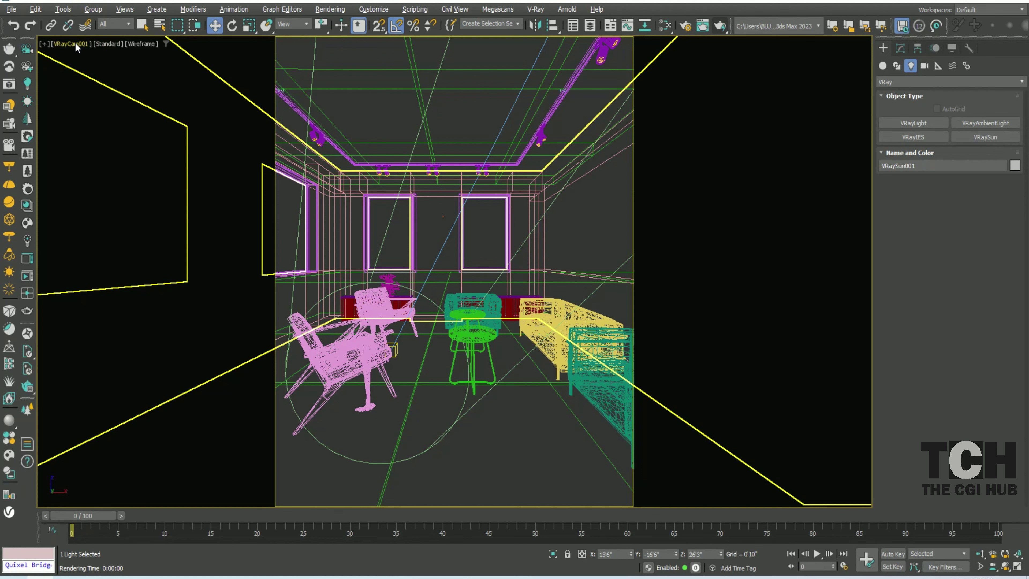
Set VRayCam001's F-Number to 3.0, then render the room from that camera with Shift+Q
left_click(69, 43)
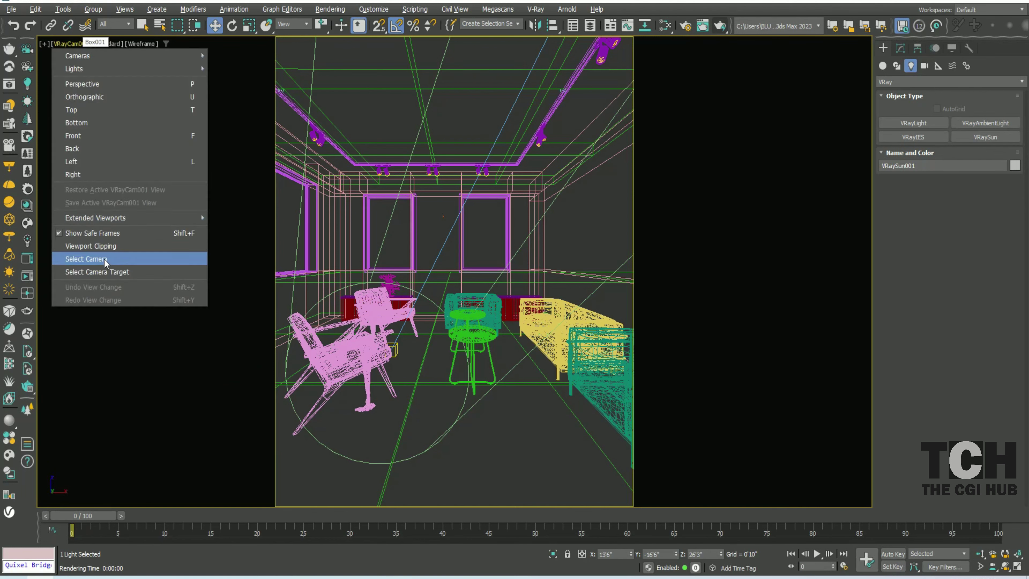
left_click(99, 260)
left_click(900, 48)
scroll(894, 418, "down", 2)
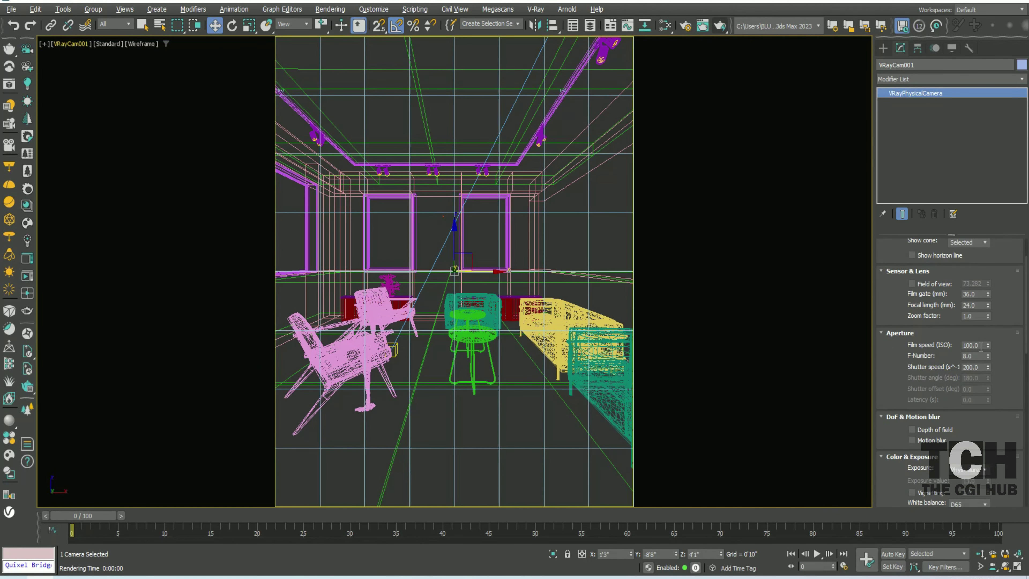
type("3")
key("Return")
left_click(613, 179)
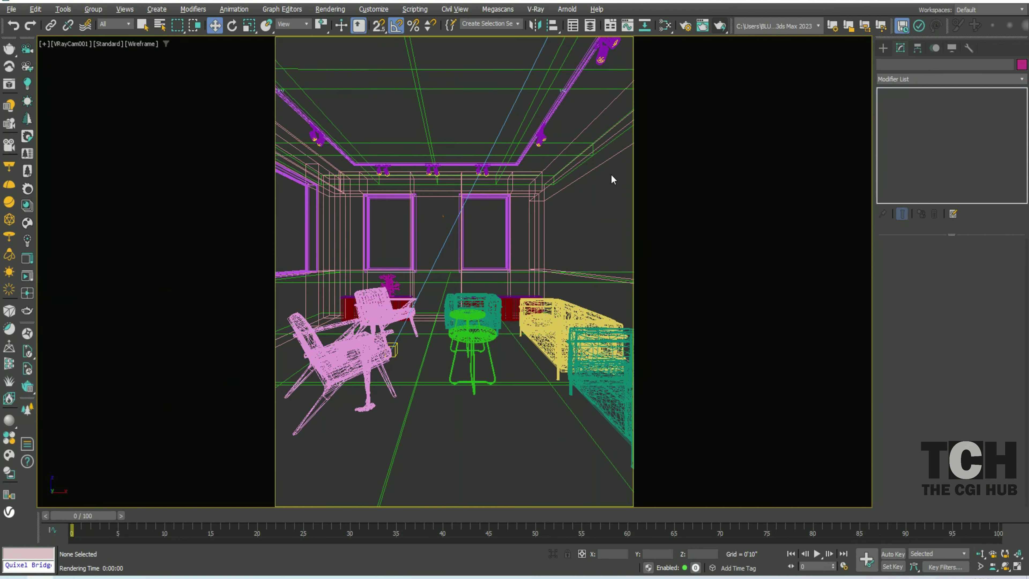
key("shift+q")
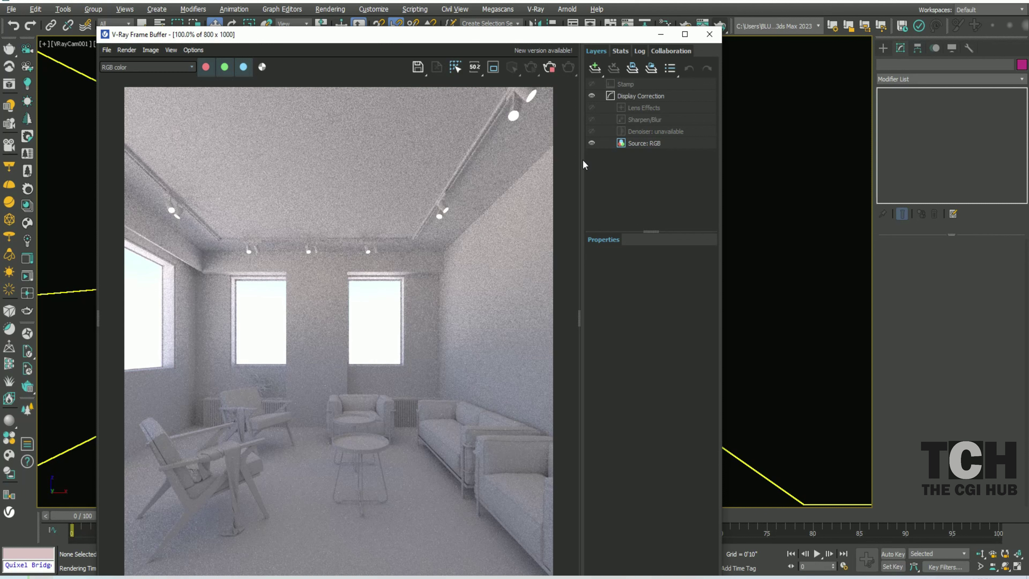
Add an Exposure layer with increased contrast and exposure raised to 0.325
left_click(640, 95)
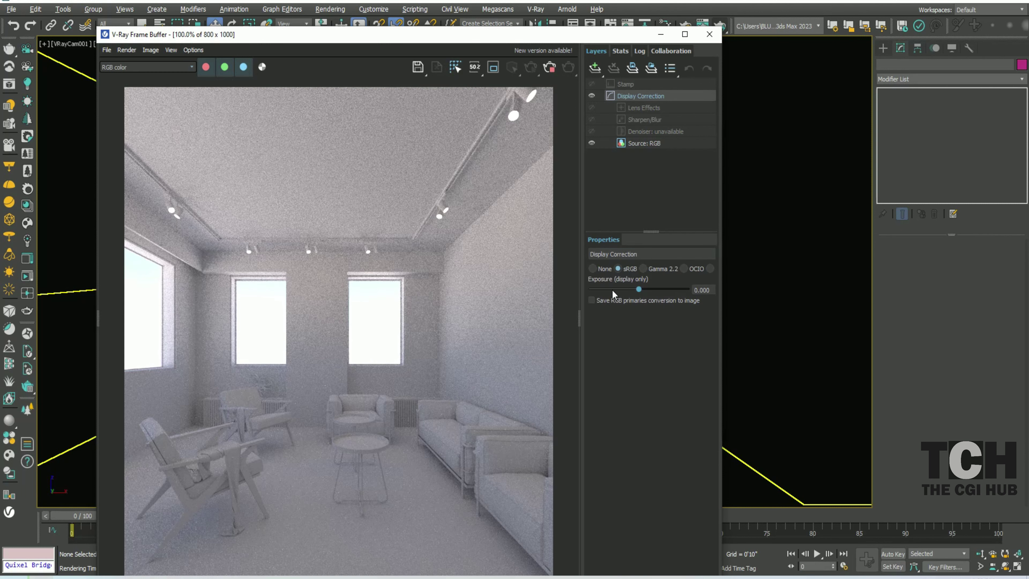
left_click(595, 68)
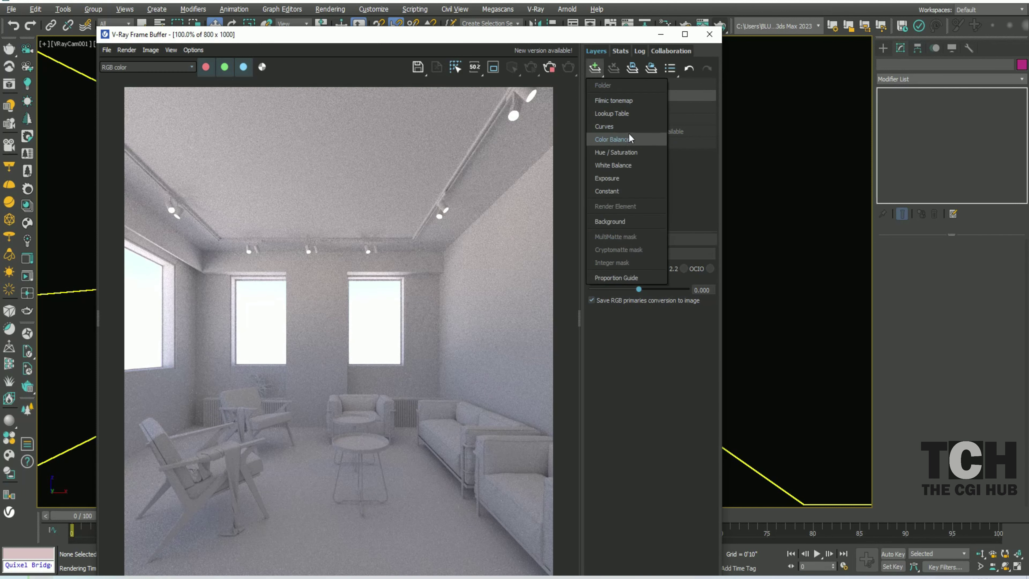
left_click(632, 138)
left_click(602, 311)
mouse_move(631, 334)
left_mouse_down()
mouse_move(648, 335)
mouse_move(632, 343)
left_mouse_up()
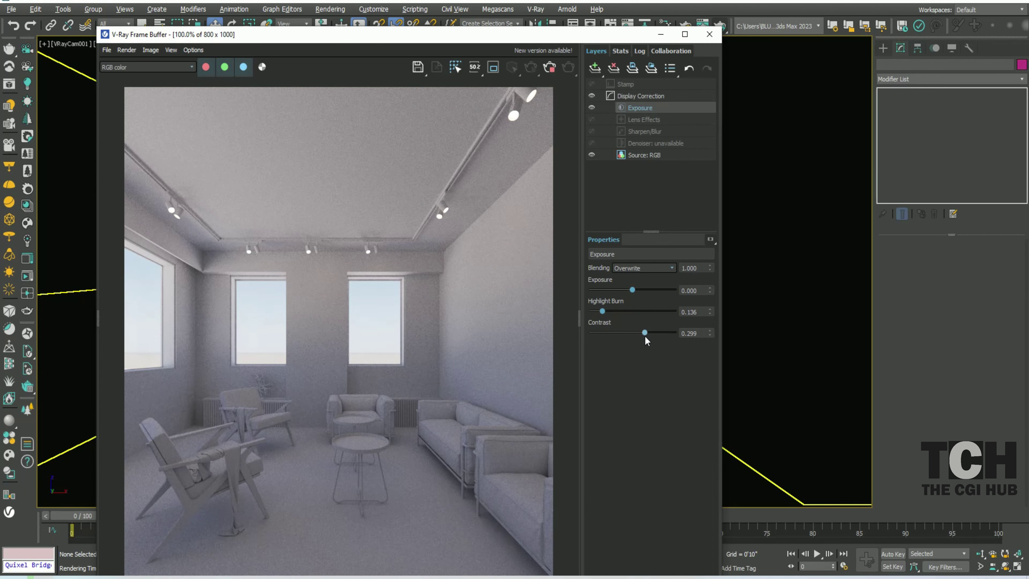
left_click_drag(636, 287, 636, 292)
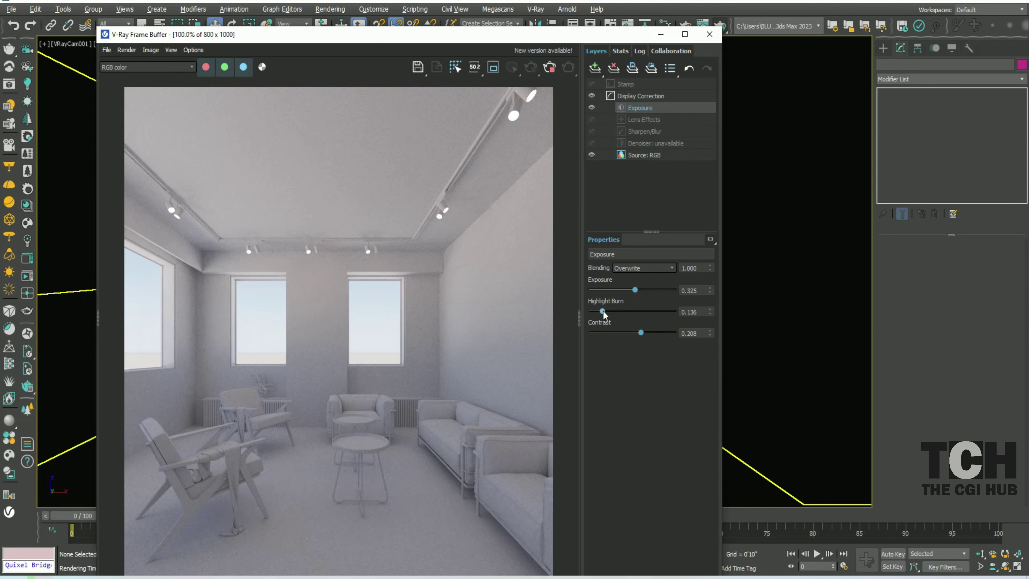
Enable Sharpen/Blur and add a White Balance layer, adjusting its Temperature
left_click(645, 132)
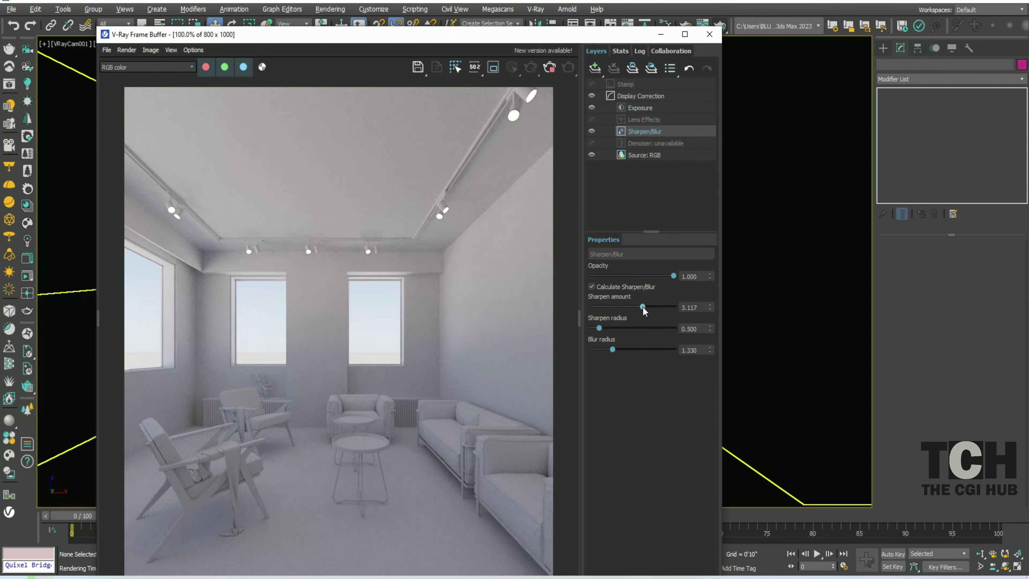
left_click(594, 68)
left_click(619, 162)
key("alt+Tab")
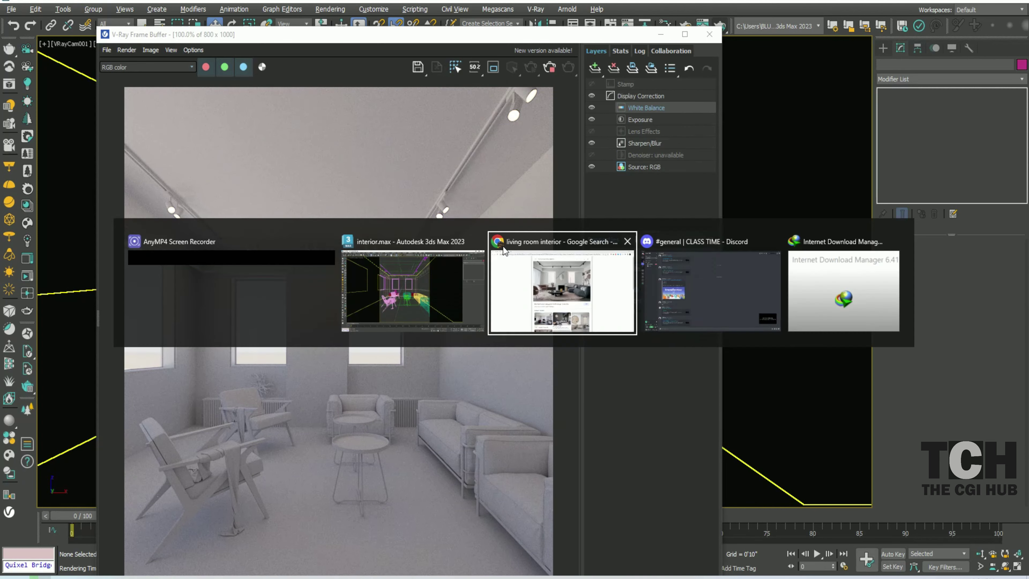
key("alt+Tab")
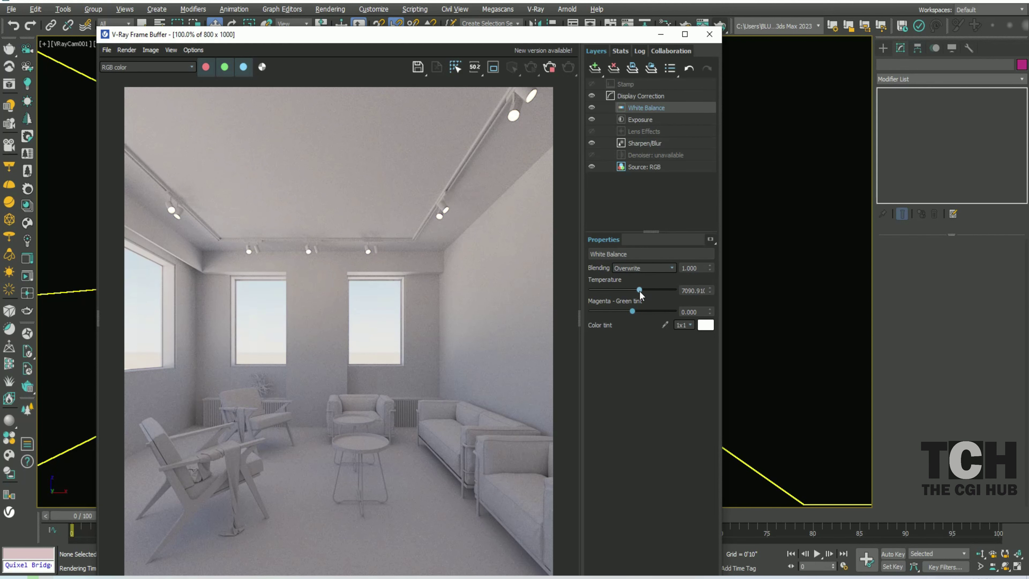
scroll(431, 264, "down", 2)
double_click(691, 291)
scroll(271, 255, "up", 2)
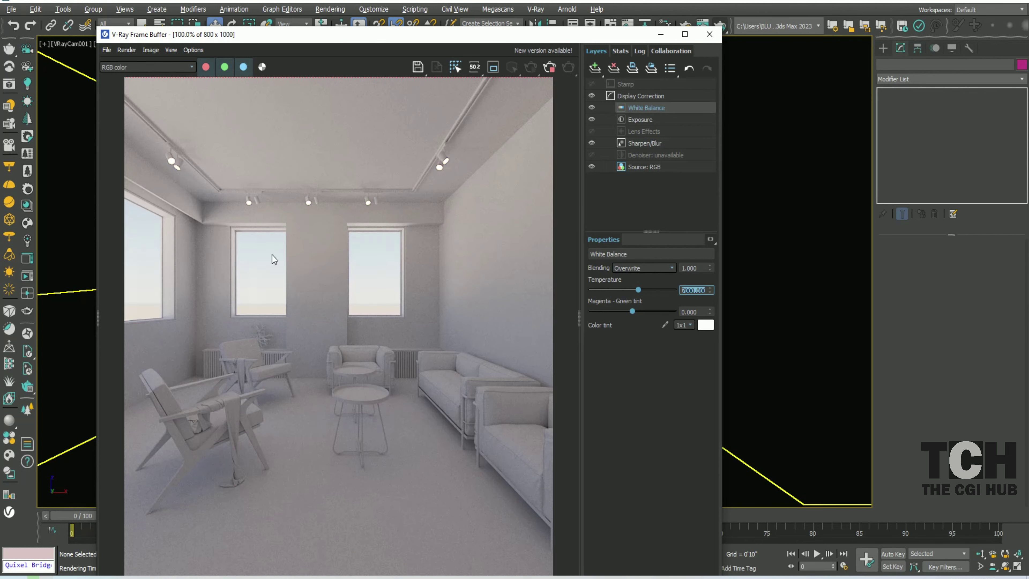
Add a Curves layer and bend the master curve into an S-shaped contrast curve
left_click(594, 68)
left_click(624, 133)
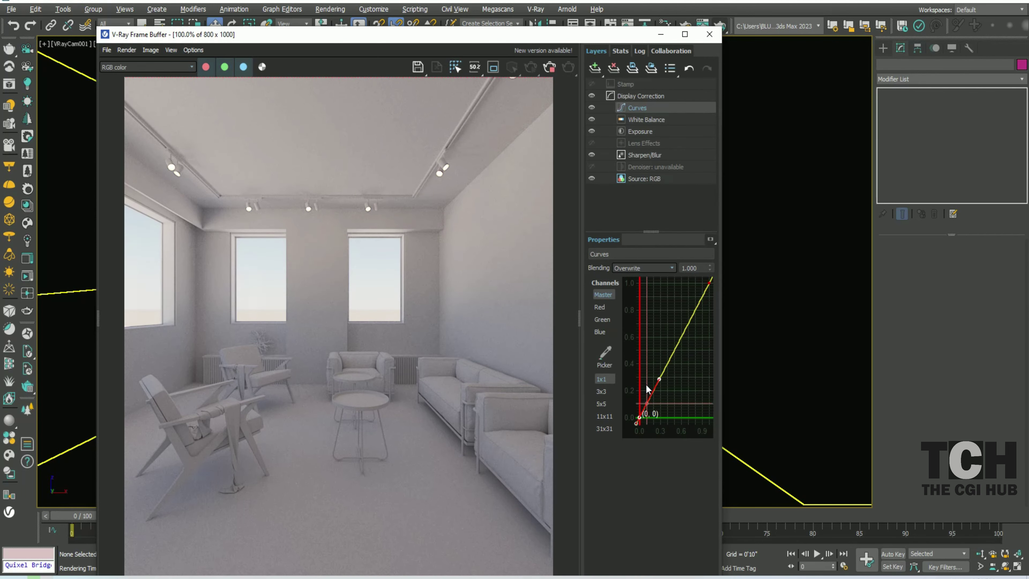
left_click_drag(659, 379, 664, 391)
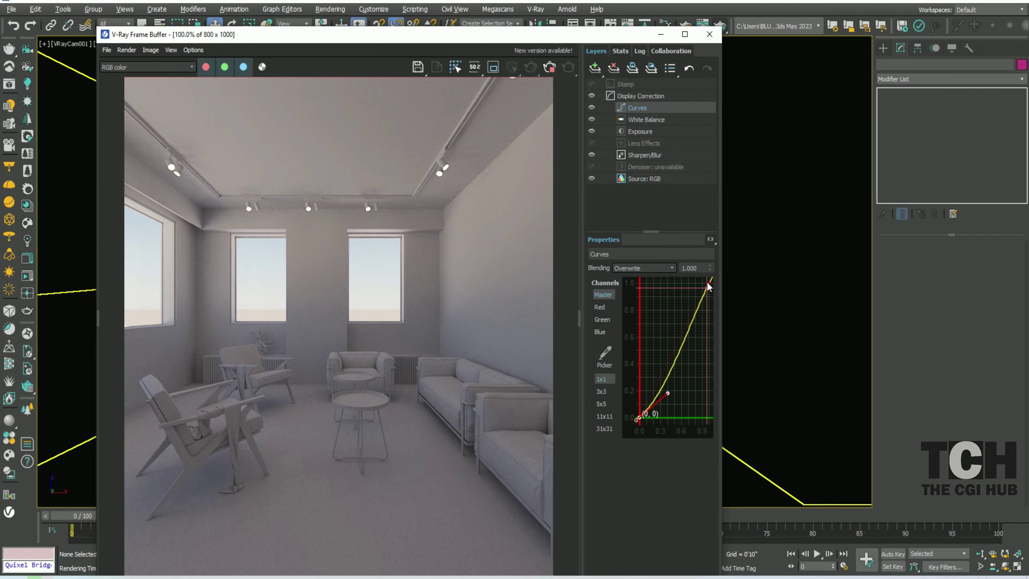
left_click_drag(688, 337, 679, 317)
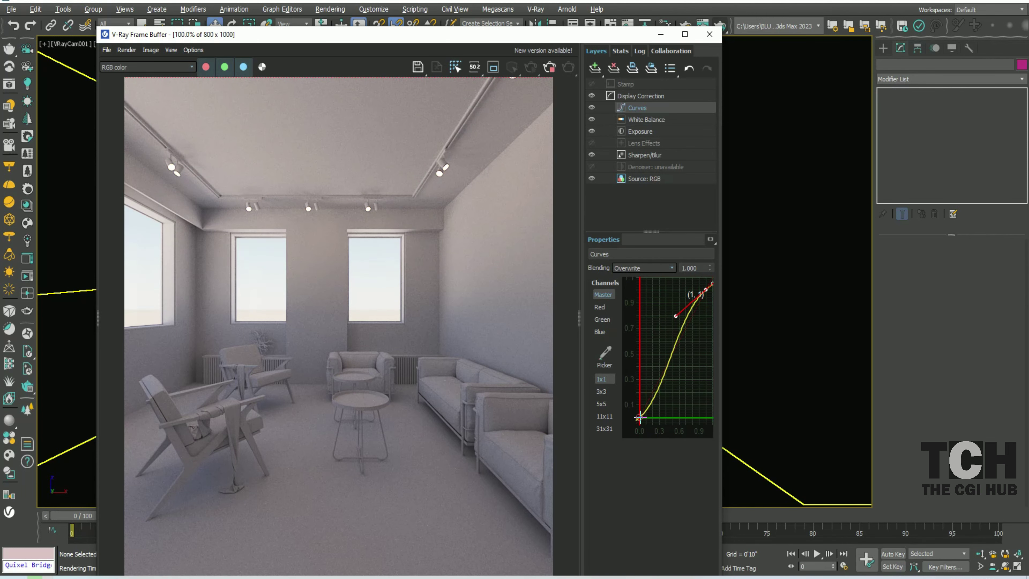
left_click_drag(639, 417, 669, 392)
left_click(616, 223)
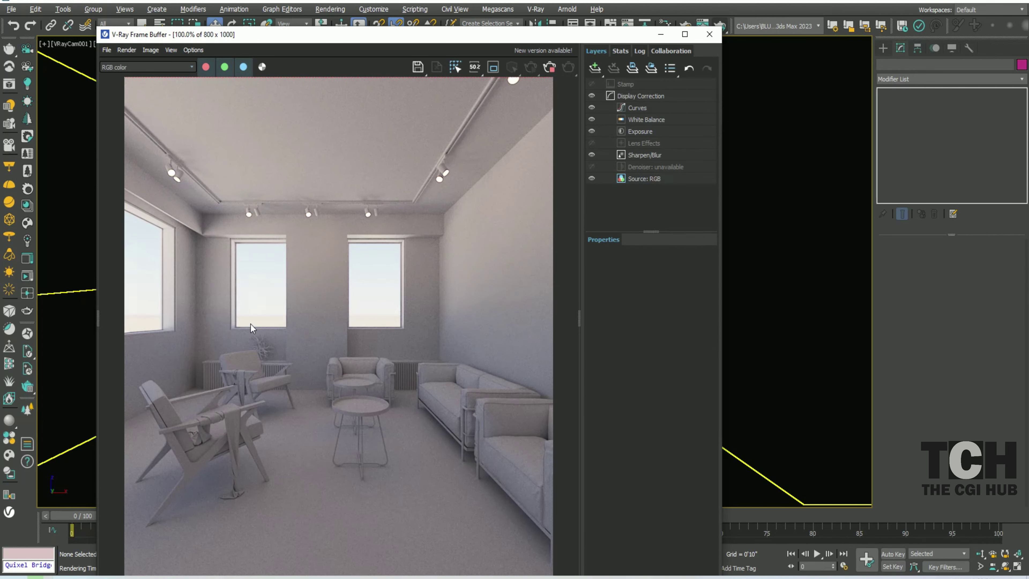
Close the render window and browse the Accessories models in Chaos Cosmos
left_click(709, 34)
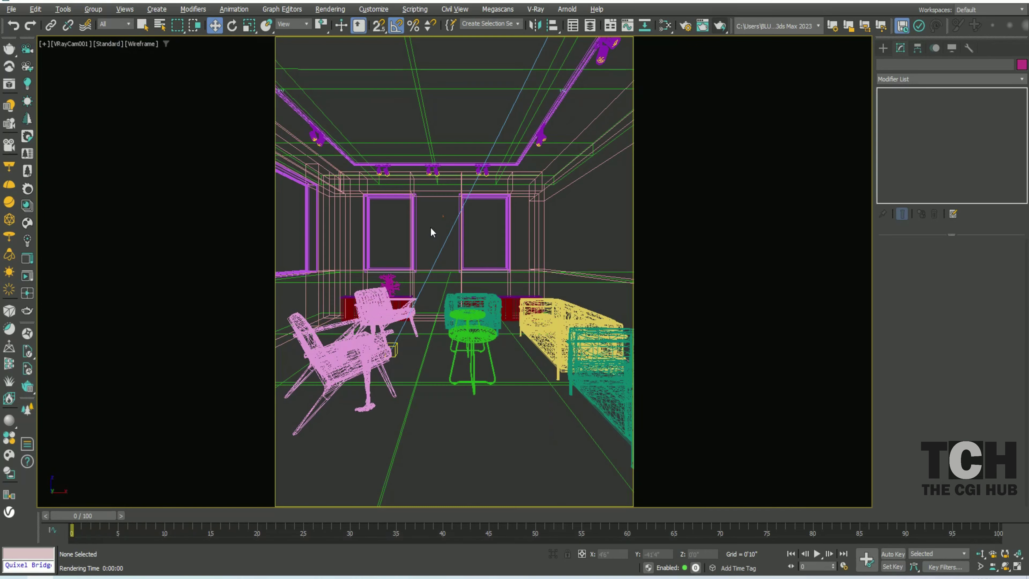
left_click(27, 170)
scroll(149, 316, "down", 1)
left_click(128, 238)
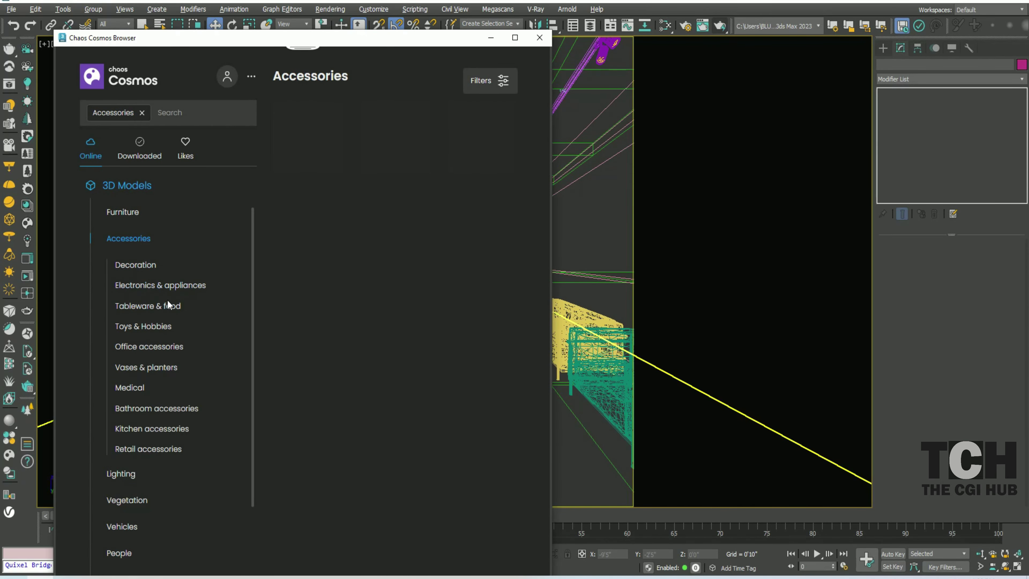
scroll(390, 312, "down", 5)
scroll(391, 307, "down", 5)
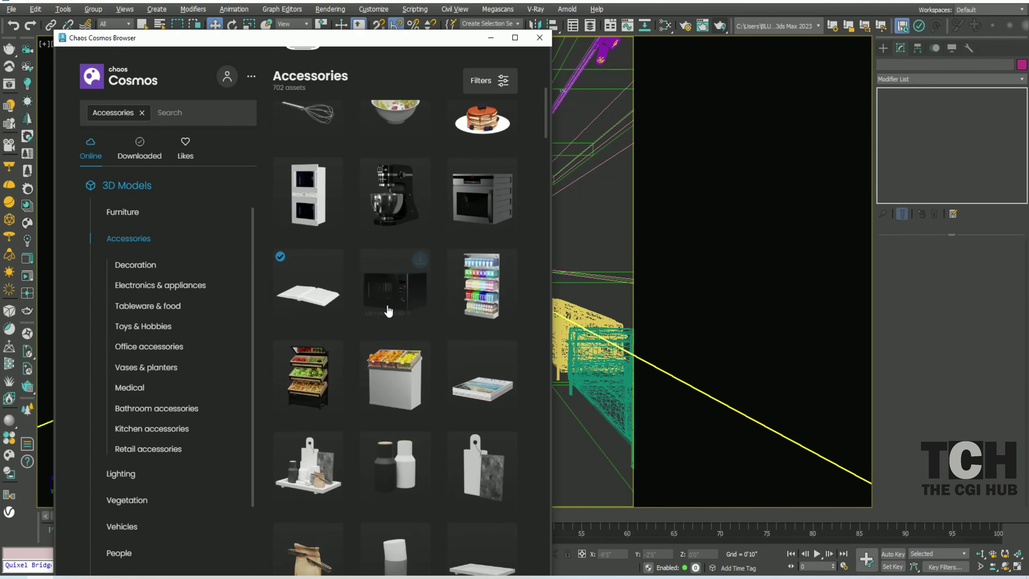
scroll(387, 306, "down", 5)
scroll(377, 333, "down", 5)
scroll(379, 344, "down", 5)
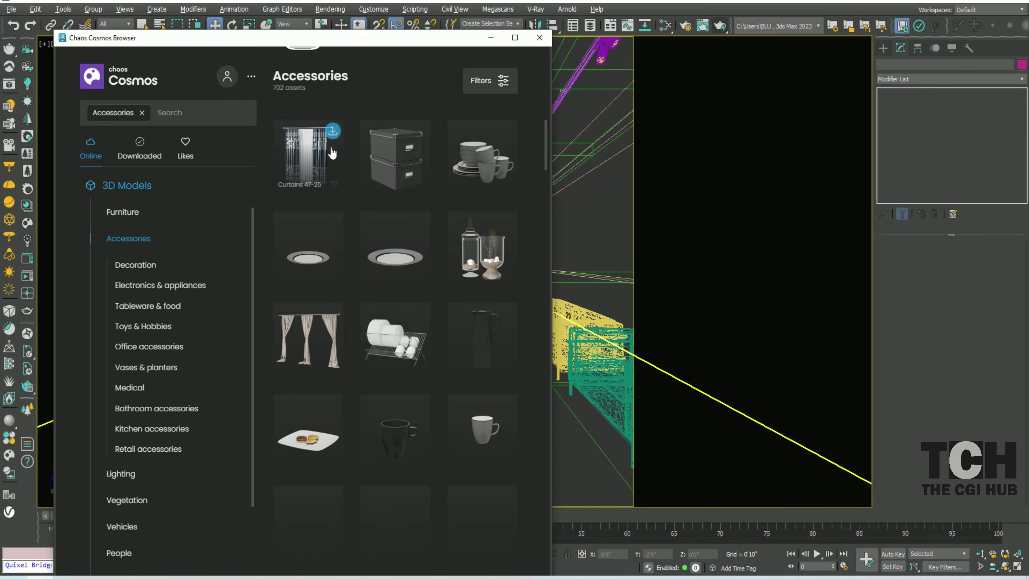
scroll(377, 364, "down", 5)
scroll(387, 362, "down", 5)
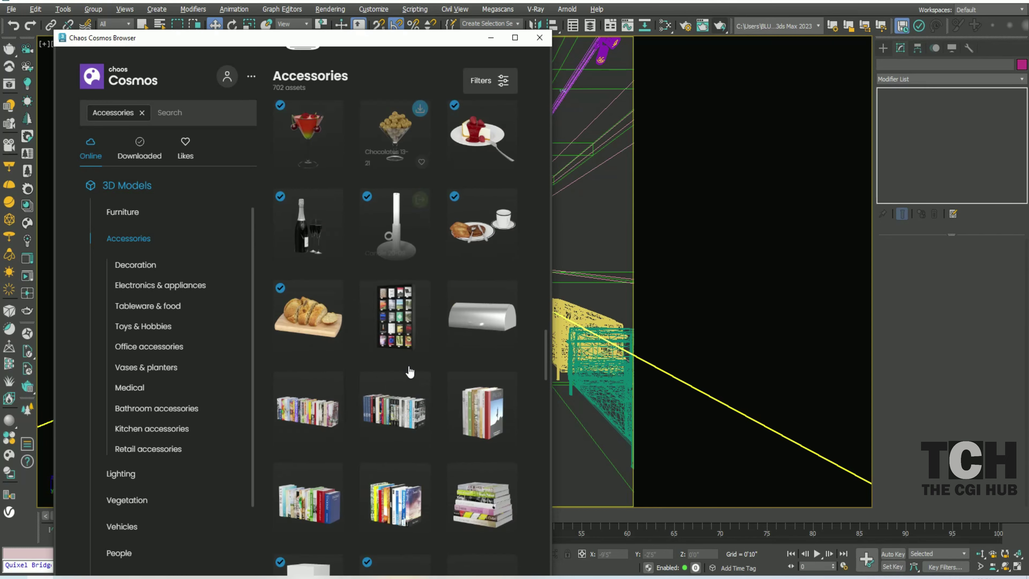
scroll(410, 369, "down", 5)
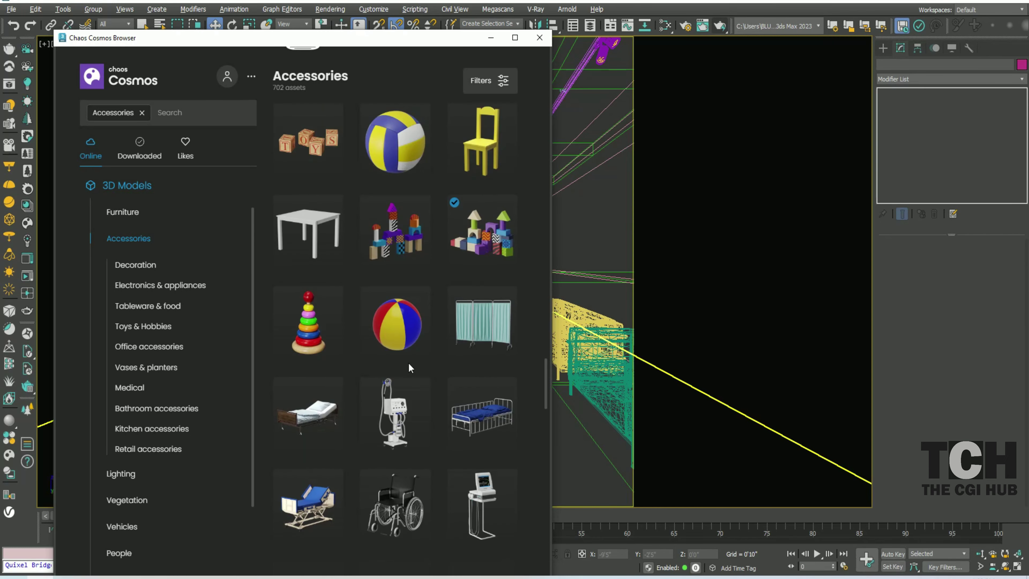
scroll(410, 368, "down", 5)
scroll(410, 367, "down", 5)
scroll(411, 365, "down", 5)
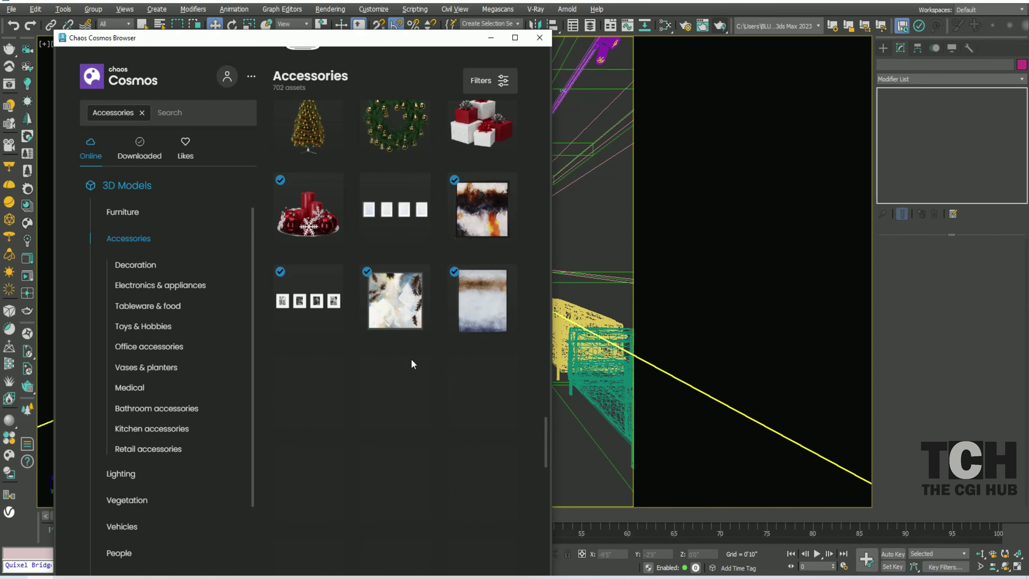
scroll(413, 364, "down", 5)
Import a pillow and Curtains 003, rotating the curtain 90° and cloning a copy along the wall
left_click(332, 138)
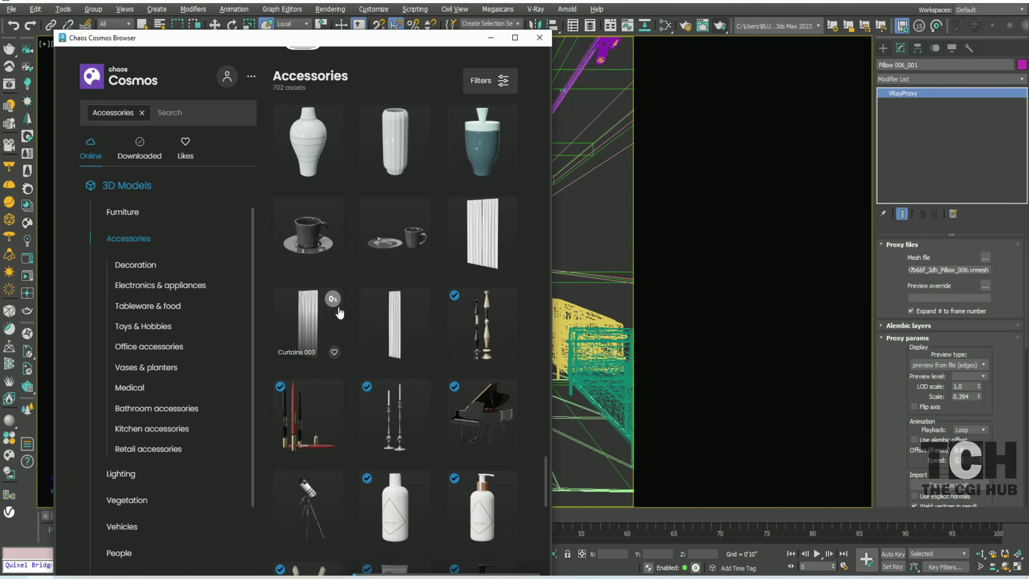
left_click(332, 302)
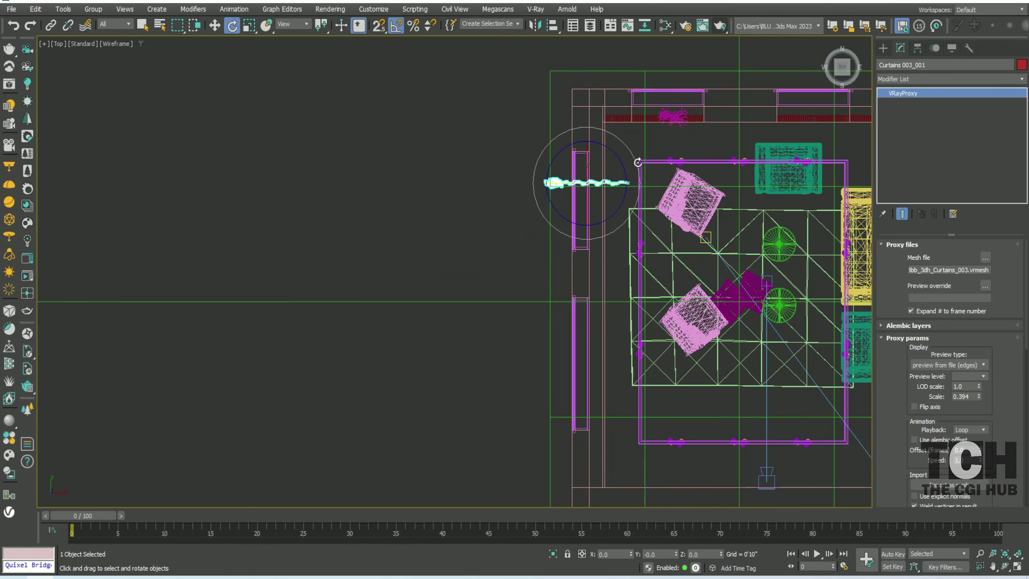
left_click_drag(638, 162, 638, 211)
scroll(567, 223, "up", 4)
key("w")
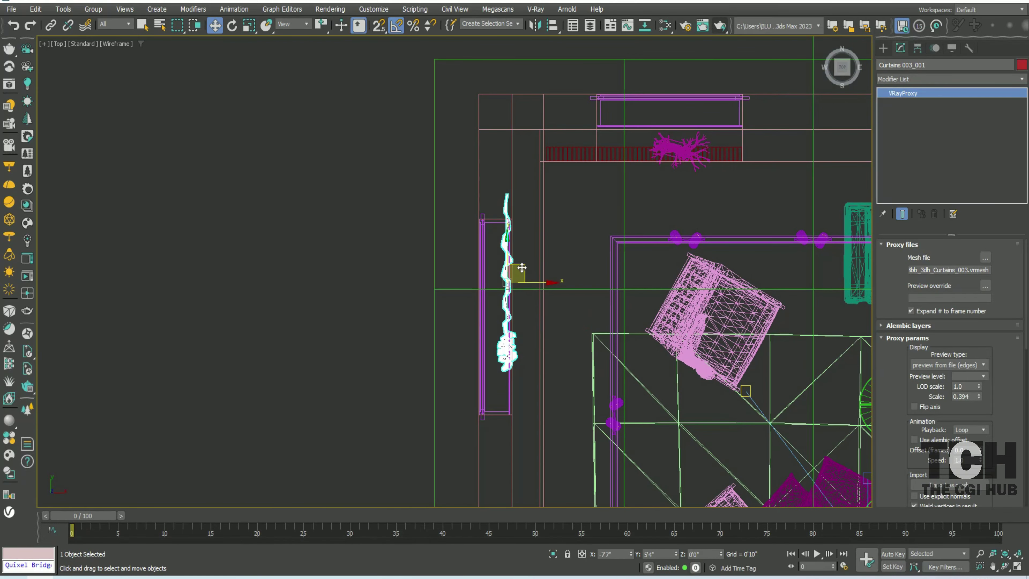
left_click_drag(529, 357, 529, 182, "shift")
left_click(518, 336)
Reposition the rug up and to the right in the room
key("e")
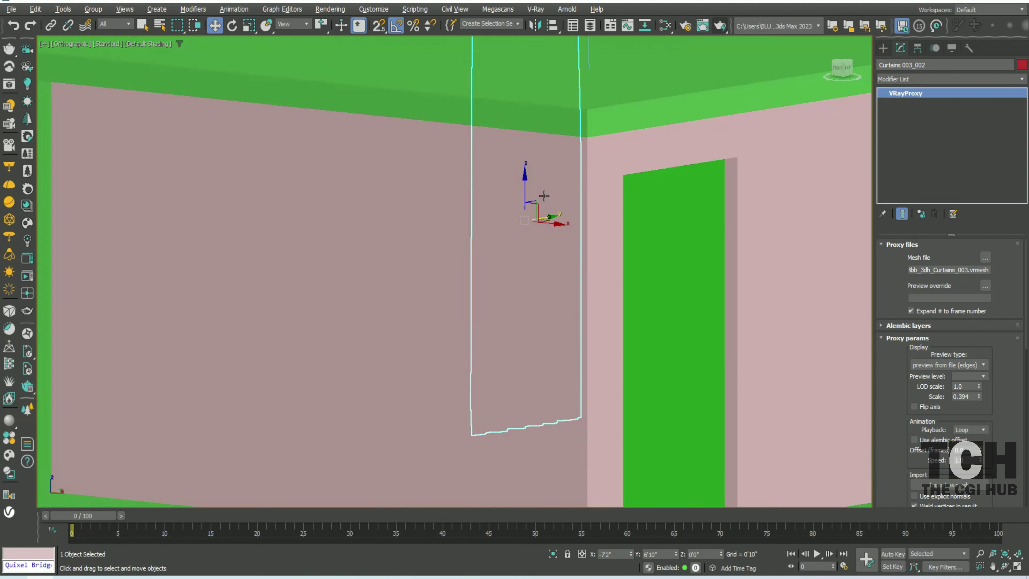
scroll(478, 308, "down", 5)
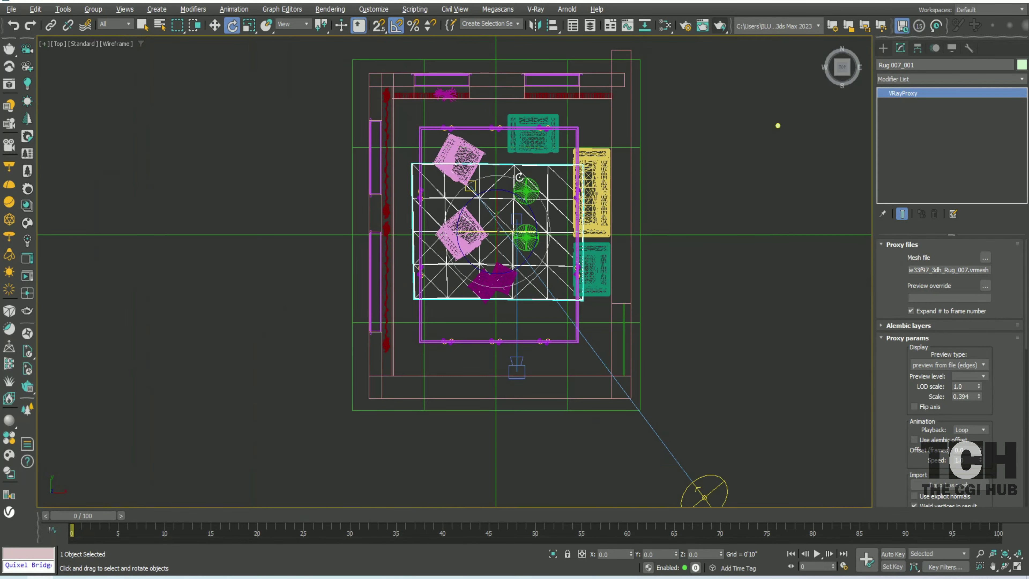
key("w")
mouse_move(510, 214)
left_mouse_down()
mouse_move(528, 206)
mouse_move(532, 216)
mouse_move(516, 190)
left_mouse_up()
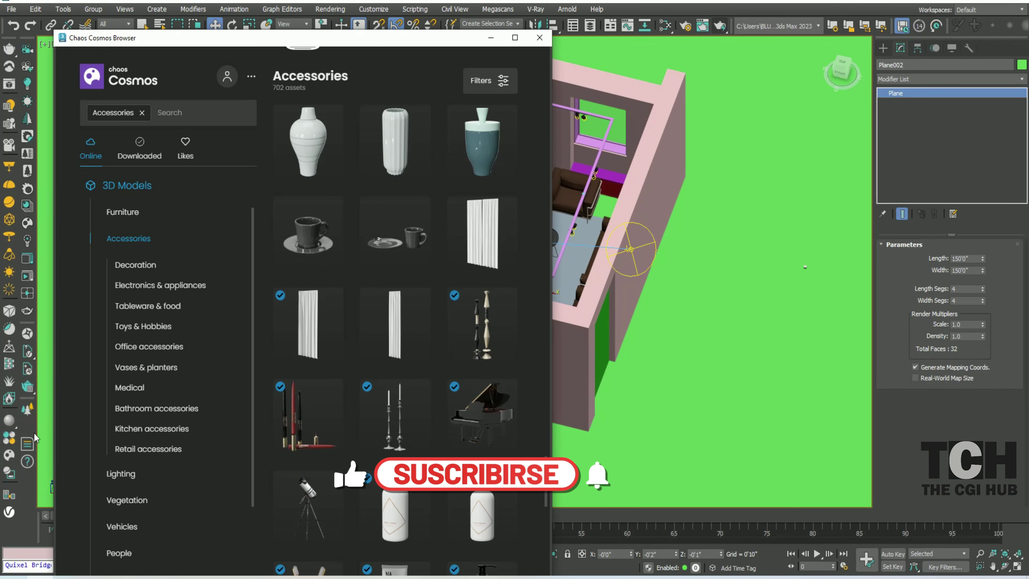
Apply a downloaded Concrete material to the ground plane and give it a UVW Map modifier
left_click(135, 163)
scroll(137, 284, "down", 3)
left_click(122, 542)
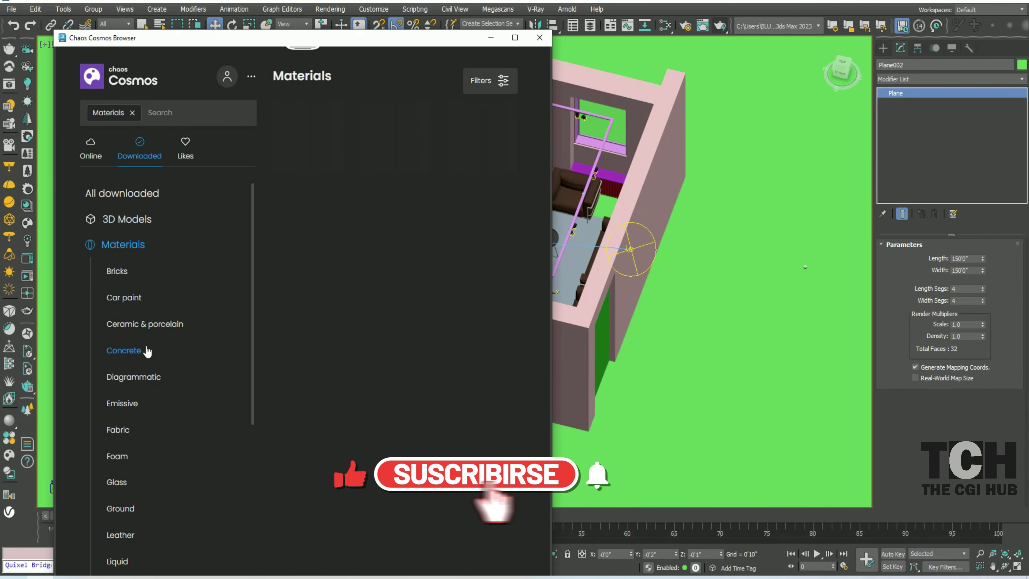
left_click(129, 351)
left_click_drag(395, 316, 689, 241)
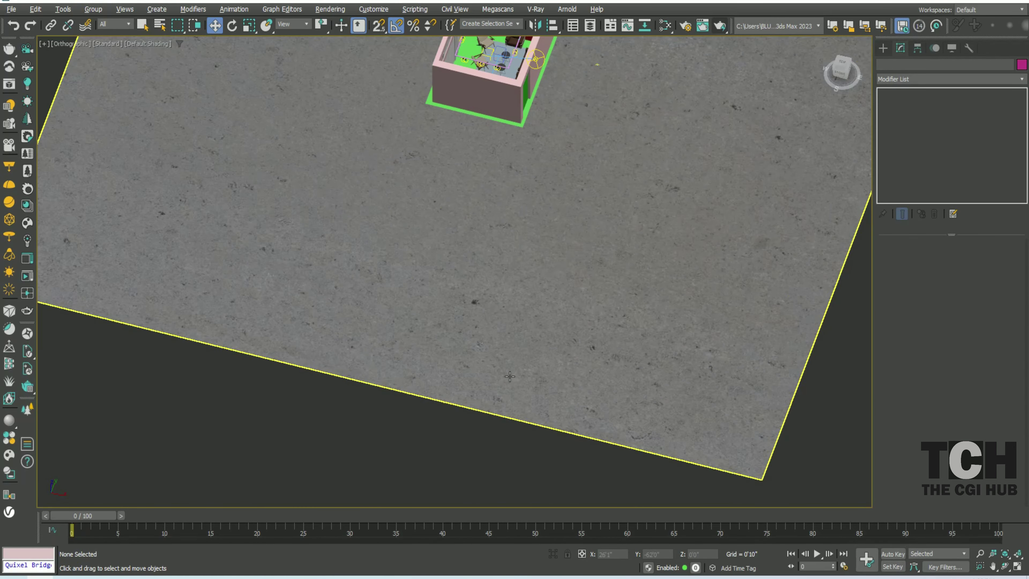
left_click(510, 376)
left_click(948, 79)
scroll(938, 430, "down", 5)
left_click(938, 431)
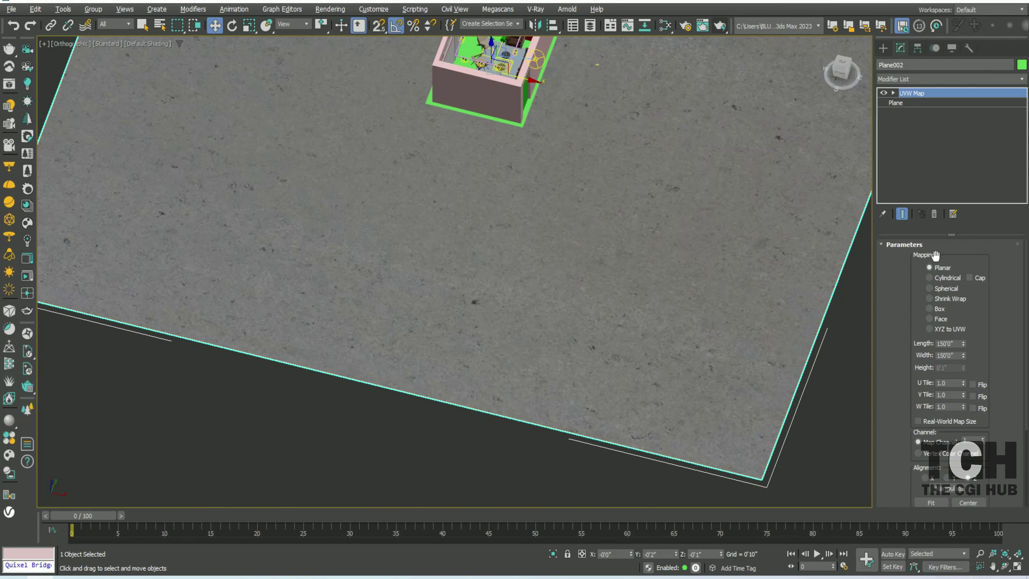
left_click(929, 309)
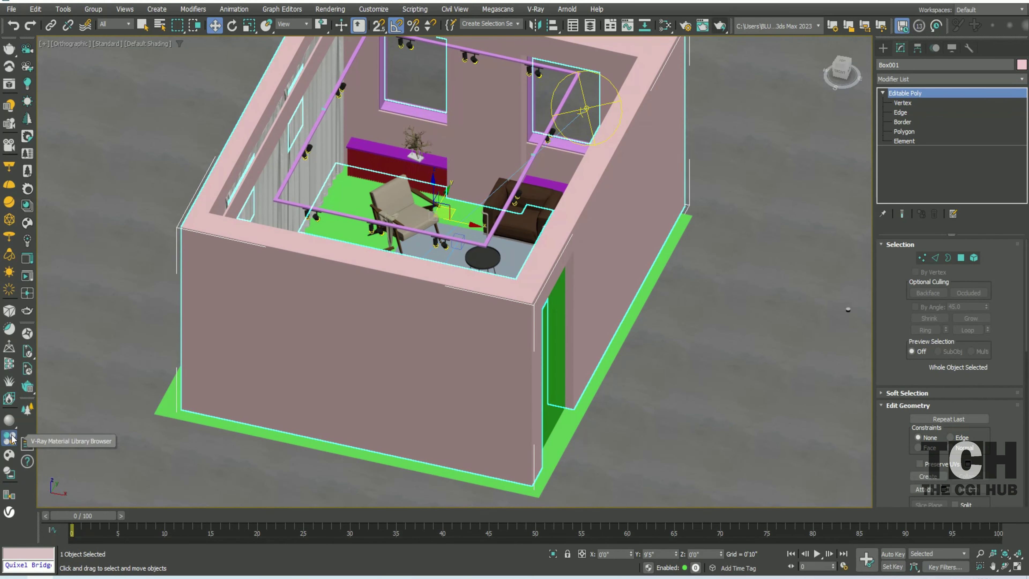
Apply a grey plaster material from Walls to the room walls with box UVW mapping
left_click(10, 438)
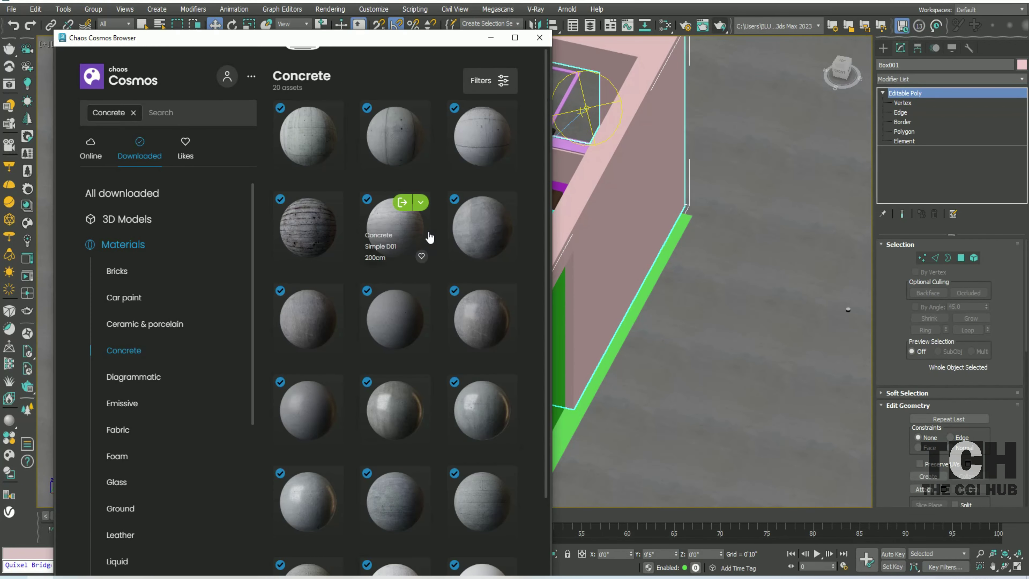
left_click(117, 481)
scroll(402, 196, "down", 1)
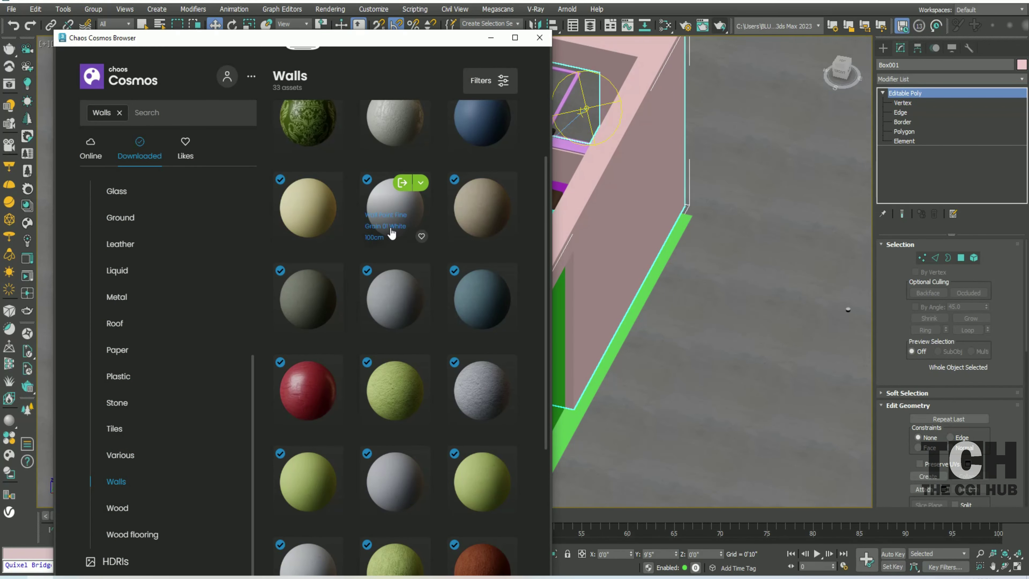
scroll(412, 311, "down", 3)
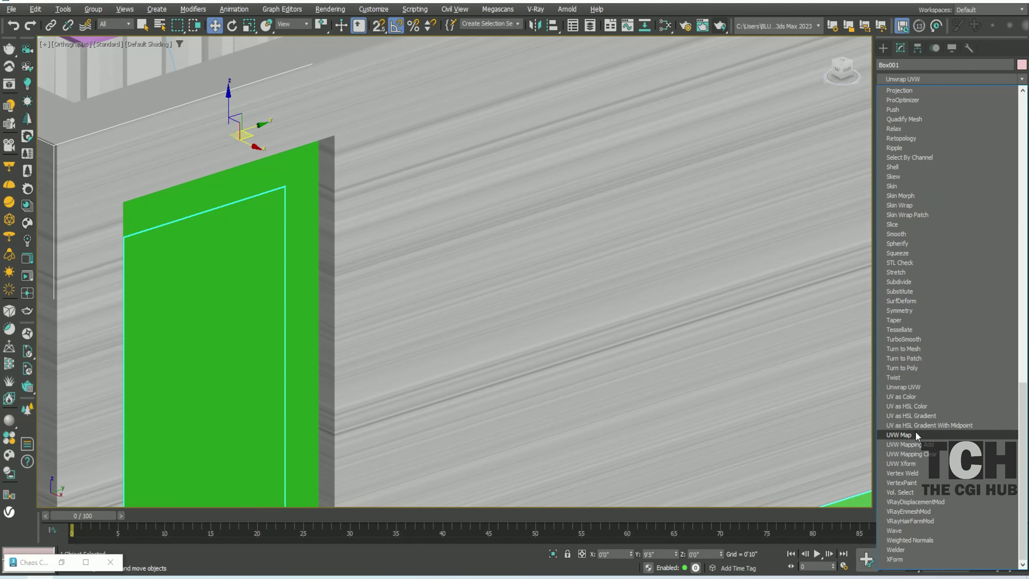
left_click(898, 435)
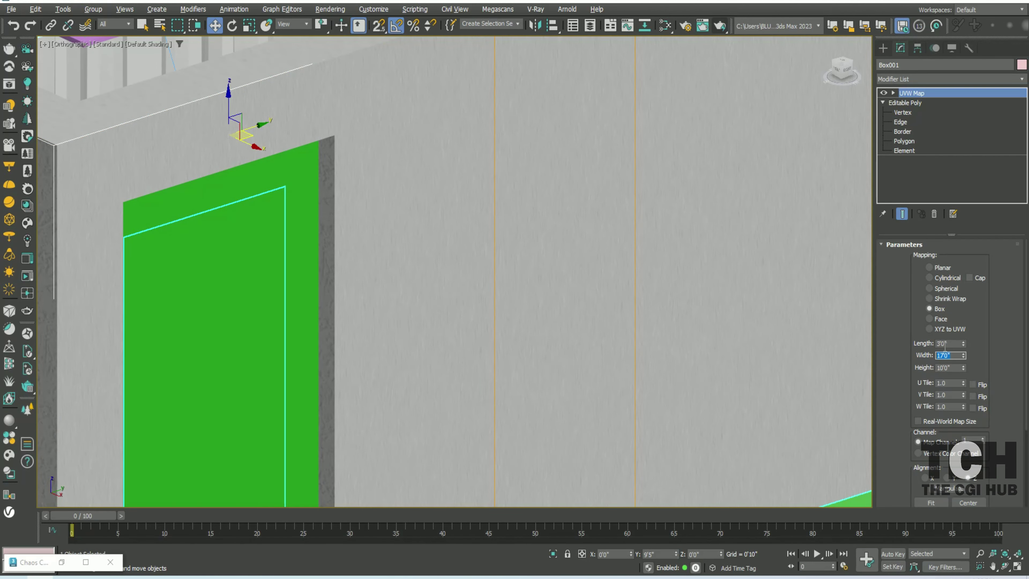
scroll(448, 211, "down", 5)
middle_click_drag(449, 210, 449, 210, "alt")
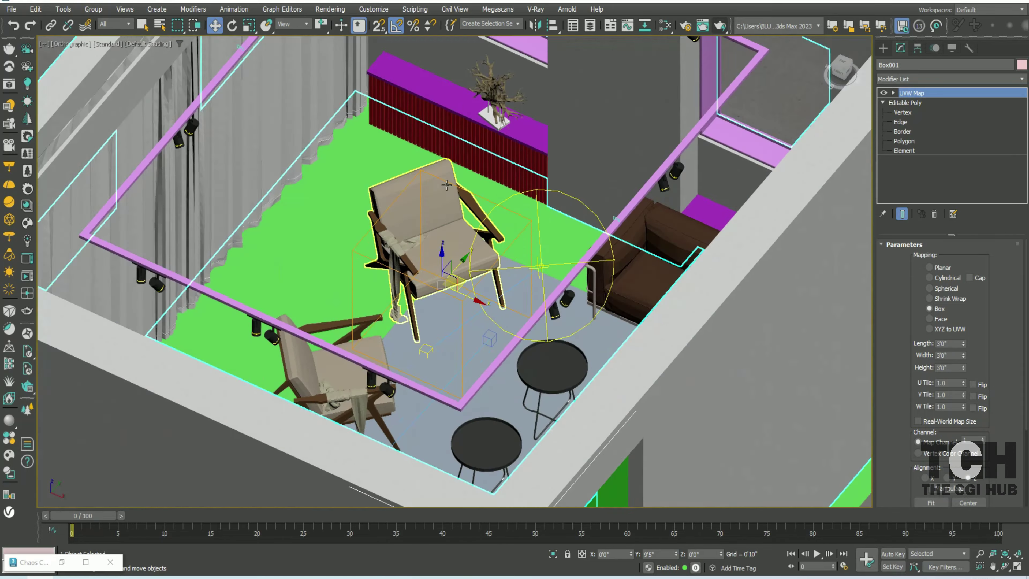
scroll(449, 210, "up", 10)
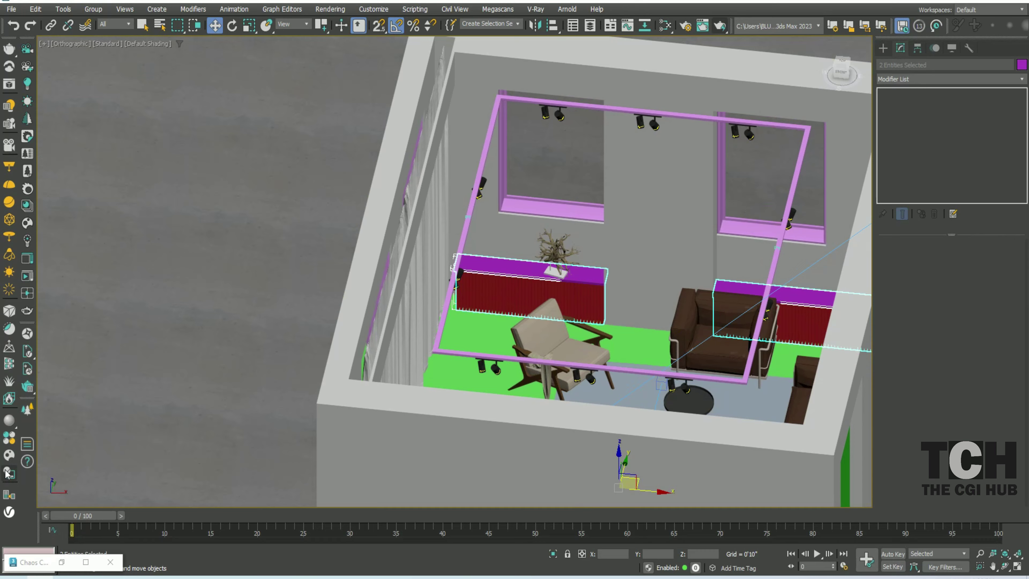
Apply Wood Mahogany to the slatted units and add UVW mapping to both
left_click(6, 474)
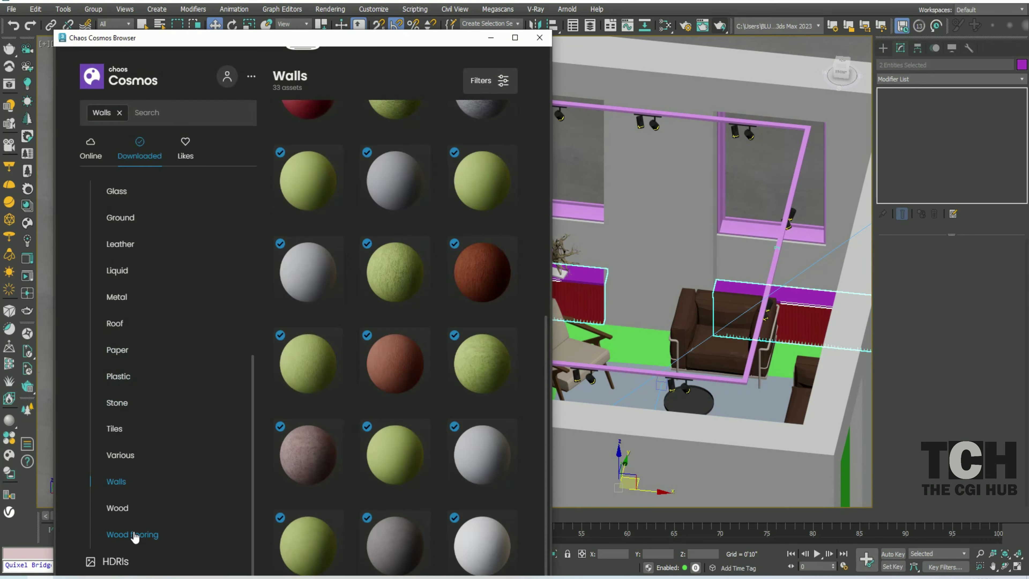
left_click(118, 534)
left_click(489, 203)
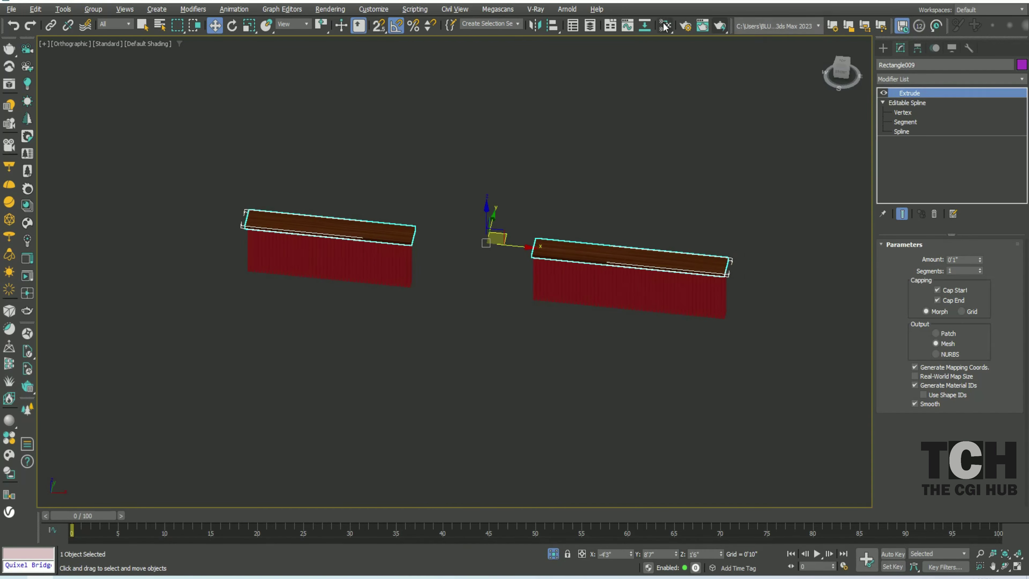
left_click(664, 26)
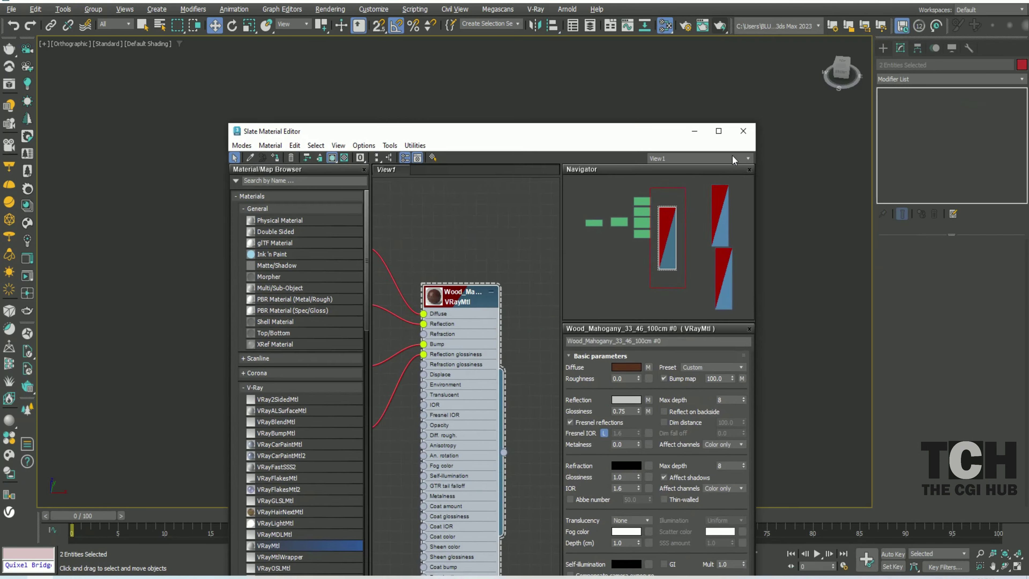
left_click(754, 126)
left_click(981, 79)
scroll(912, 440, "down", 10)
left_click(912, 440)
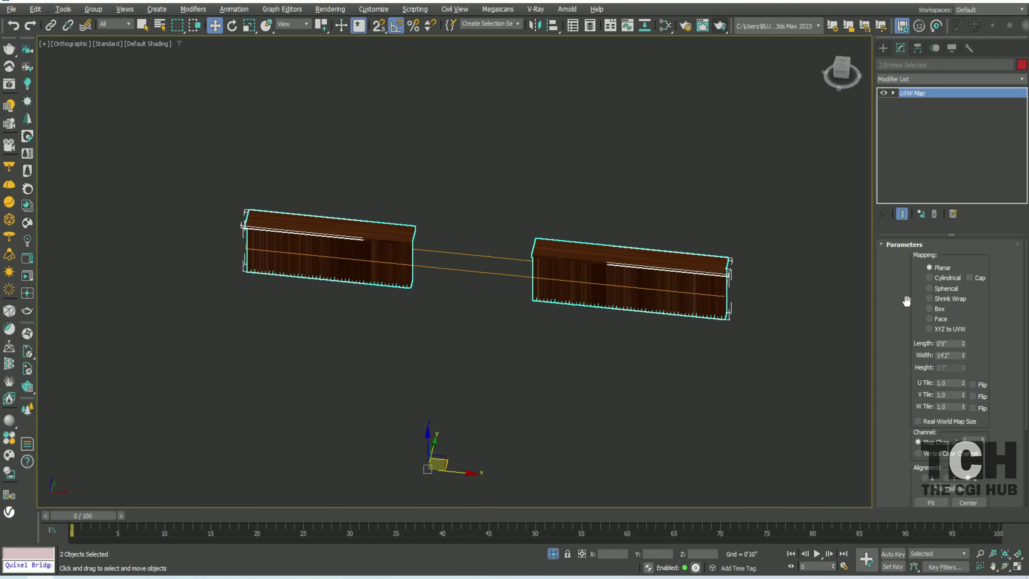
scroll(655, 302, "up", 5)
Give the other slatted unit piece box UVW mapping, rotating its gizmo to align the grain
scroll(527, 324, "down", 3)
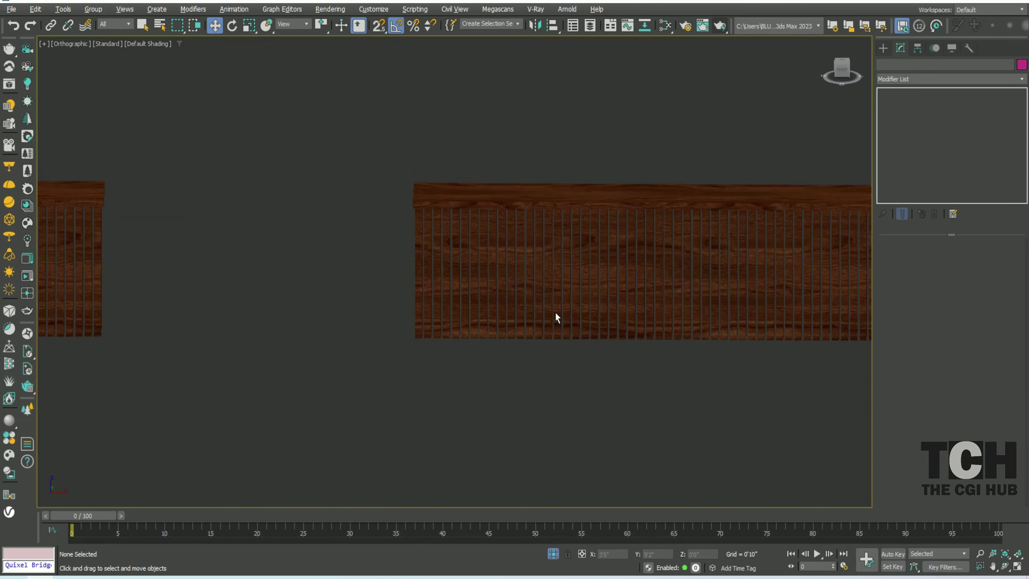
left_click(510, 310)
middle_click_drag(510, 310, 607, 284, "alt")
left_click(738, 180)
scroll(517, 292, "up", 3)
left_click(517, 291)
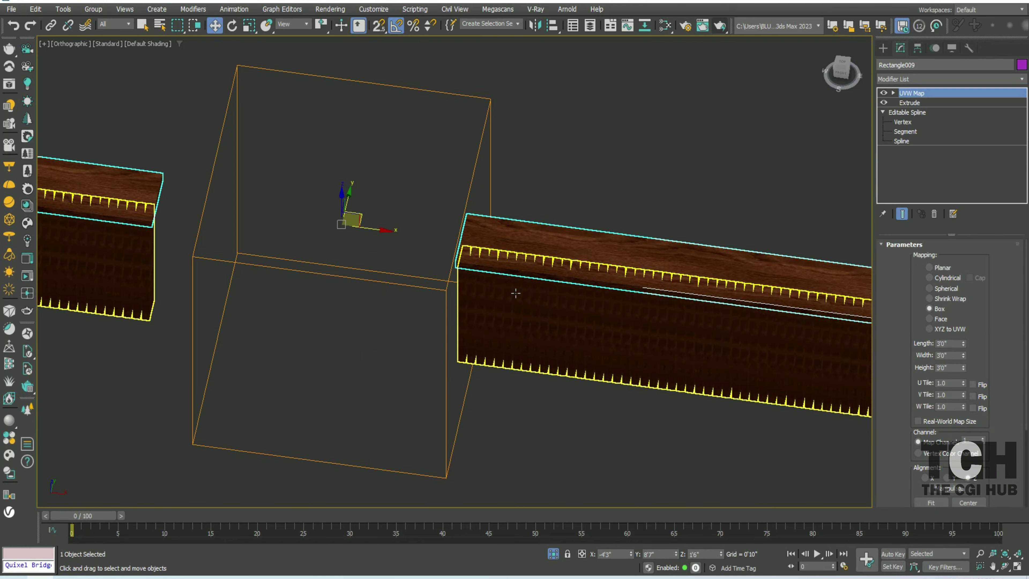
left_click(944, 78)
scroll(904, 441, "down", 10)
left_click(904, 441)
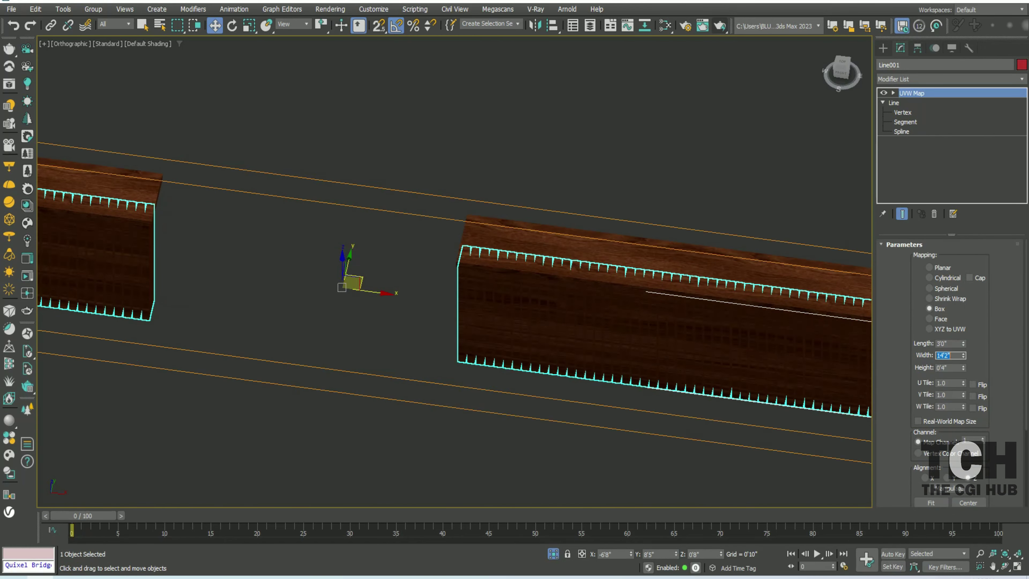
left_click(911, 102)
key("e")
mouse_move(452, 260)
middle_mouse_down("alt")
mouse_move(398, 236)
mouse_move(508, 283)
middle_mouse_up("alt")
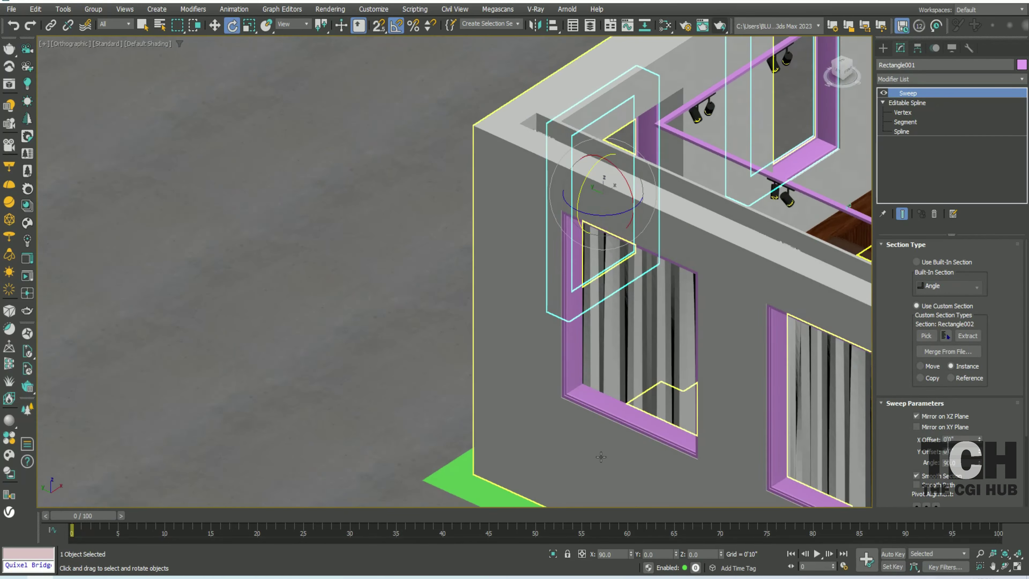
Give the four window frames a mahogany V-Ray material with a box UVW Map
left_click(661, 26)
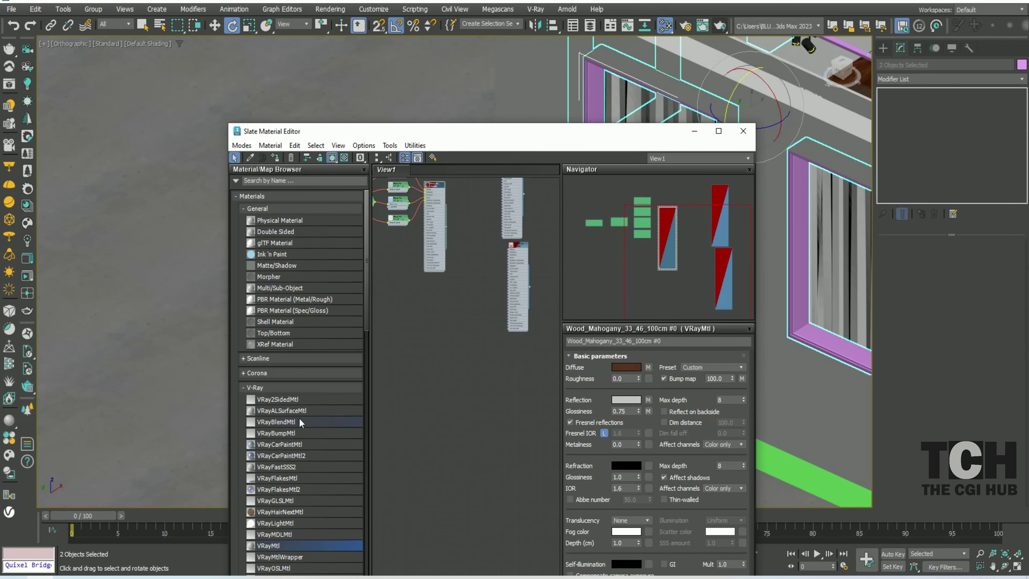
left_click_drag(269, 545, 433, 331)
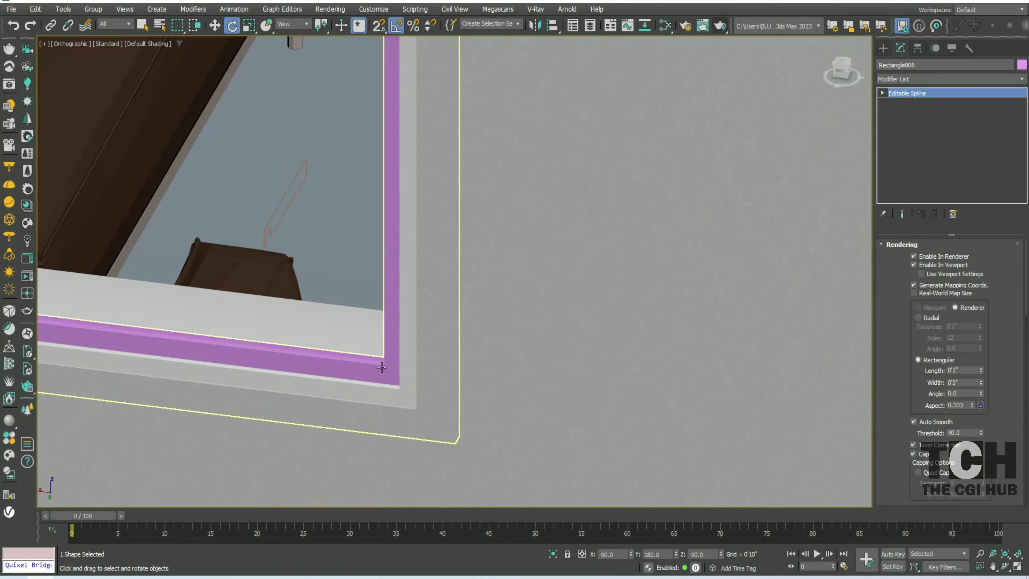
left_click(665, 25)
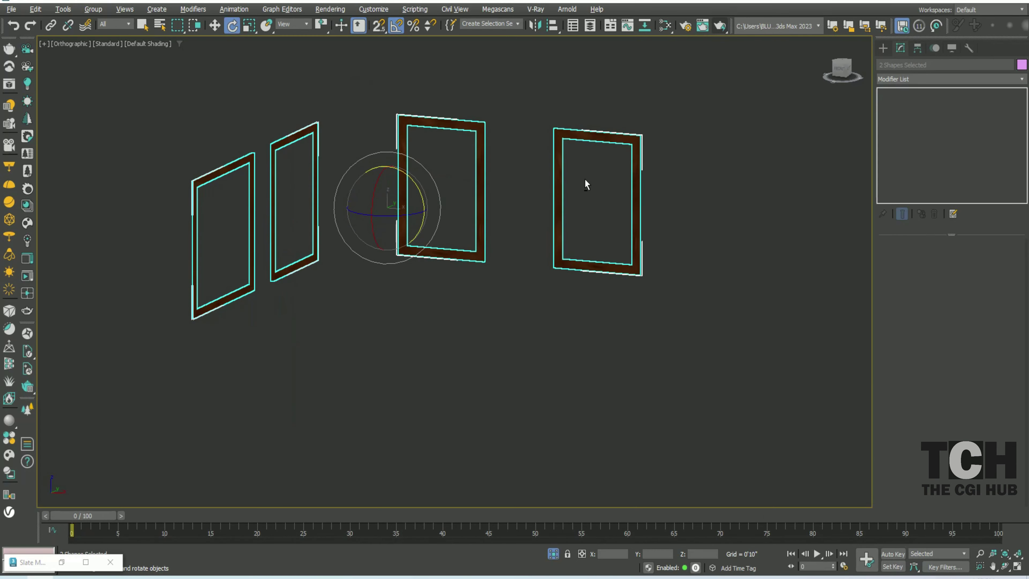
left_click(948, 78)
scroll(944, 364, "down", 5)
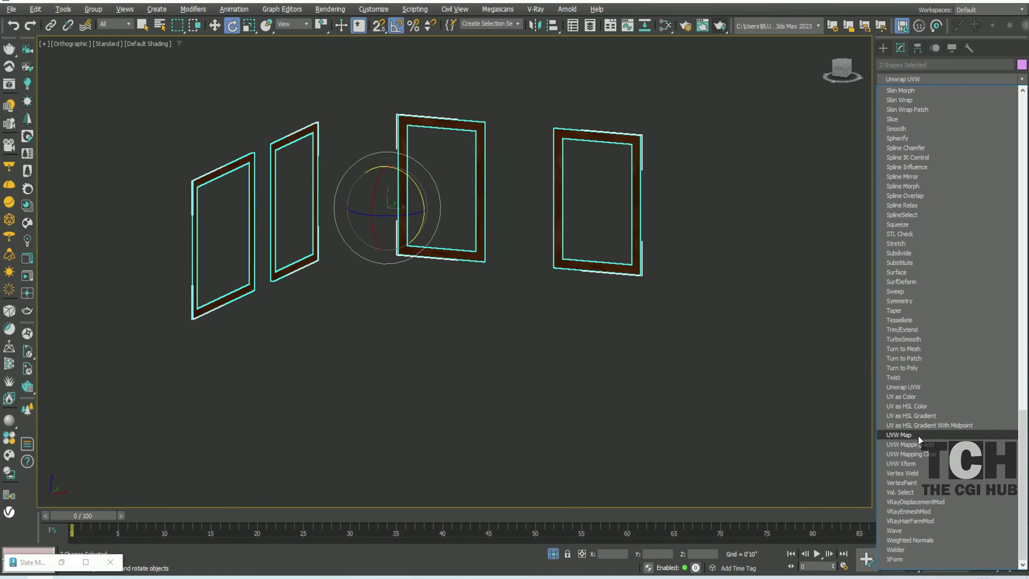
left_click(931, 466)
left_click_drag(563, 36, 274, 269)
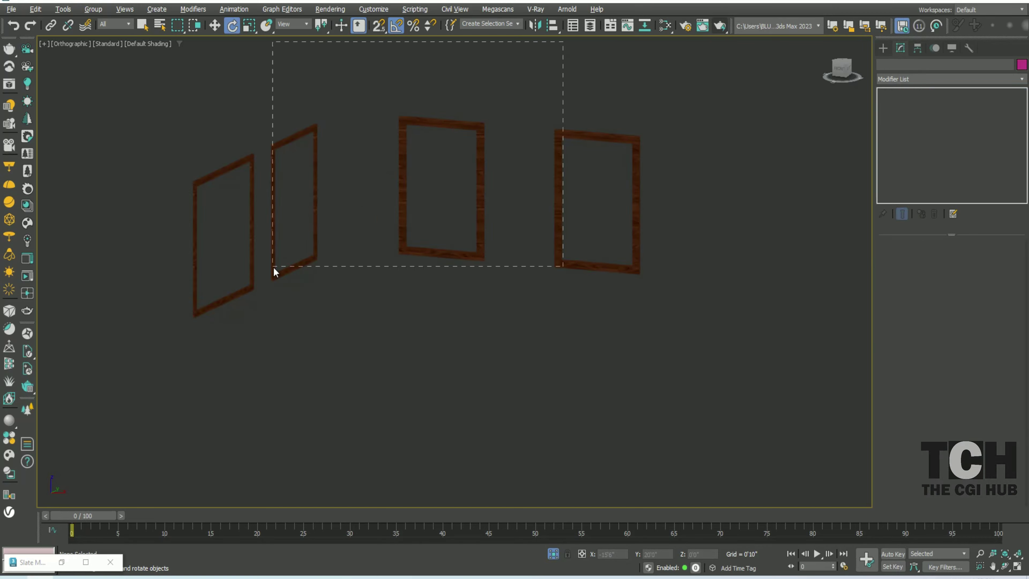
left_click(893, 93)
left_click(913, 103)
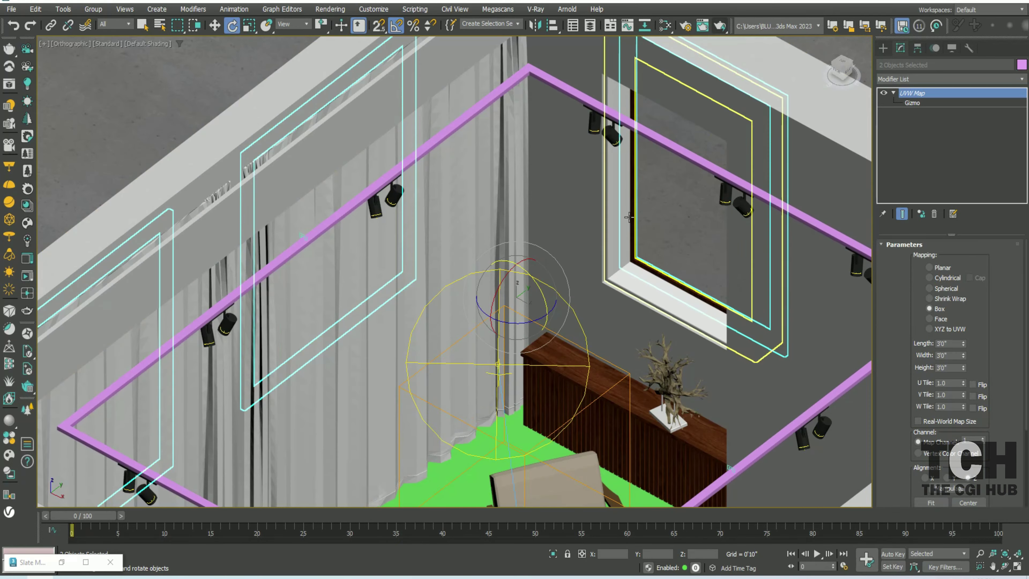
Give the ceiling trim a V-Ray material with black diffuse, dark grey reflection and lower glossiness
left_click(646, 138)
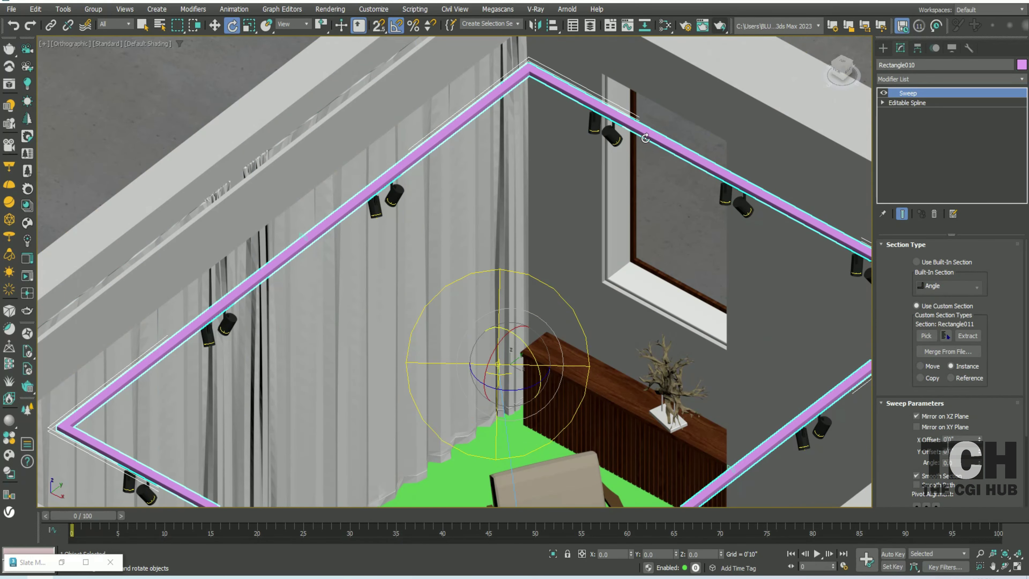
key("m")
left_click_drag(268, 545, 457, 405)
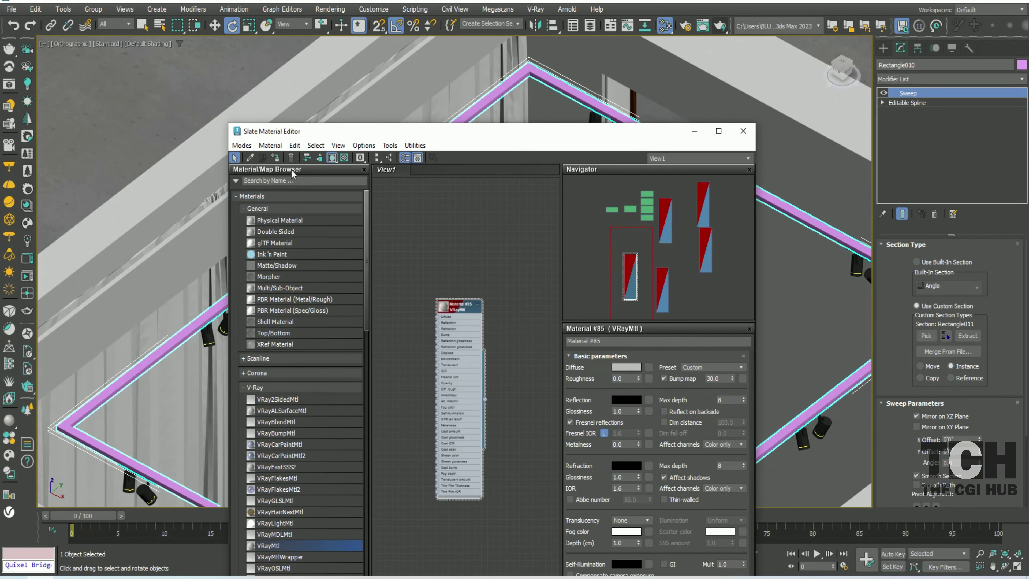
left_click(626, 367)
mouse_move(559, 228)
left_mouse_down()
mouse_move(497, 228)
mouse_move(526, 229)
left_mouse_up()
left_click(539, 356)
left_click(626, 399)
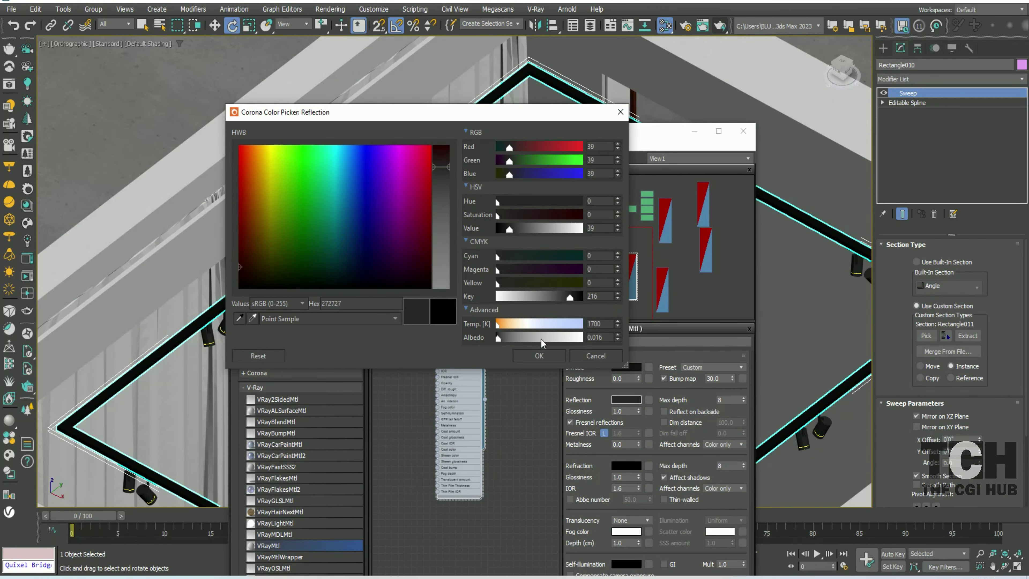
left_click(539, 356)
left_click_drag(639, 411, 639, 423)
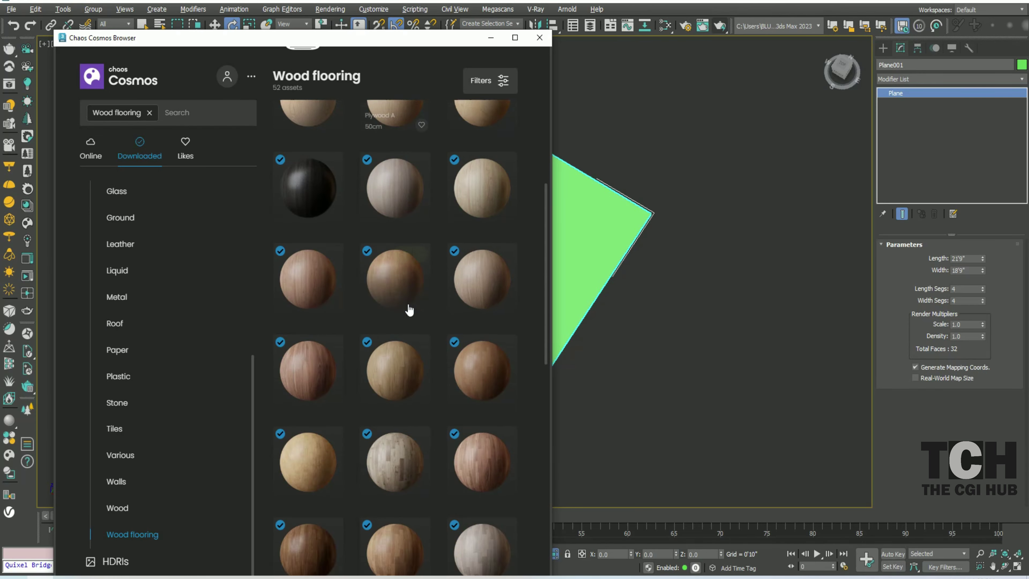
Apply the wood flooring material to the floor with a 5'0" box UVW map
left_click(491, 205)
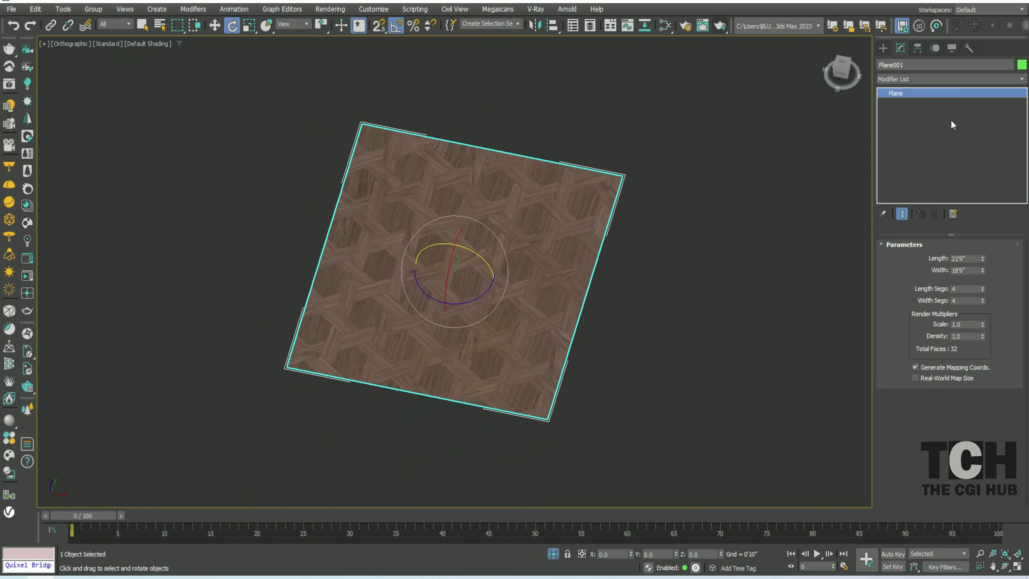
left_click(950, 79)
scroll(956, 287, "down", 10)
left_click(904, 435)
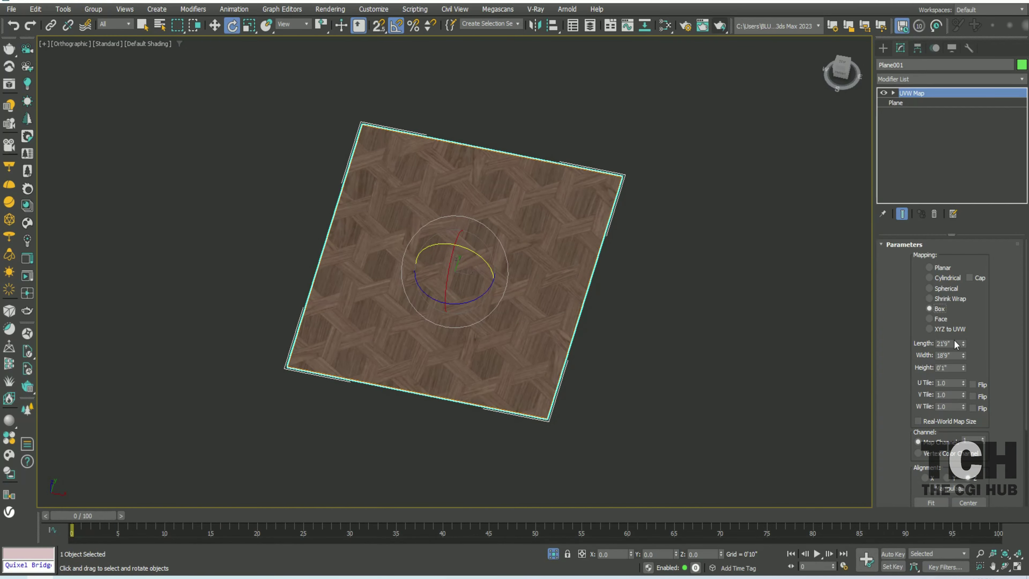
type("0")
key("Tab")
type("60")
key("Tab")
scroll(492, 360, "up", 5)
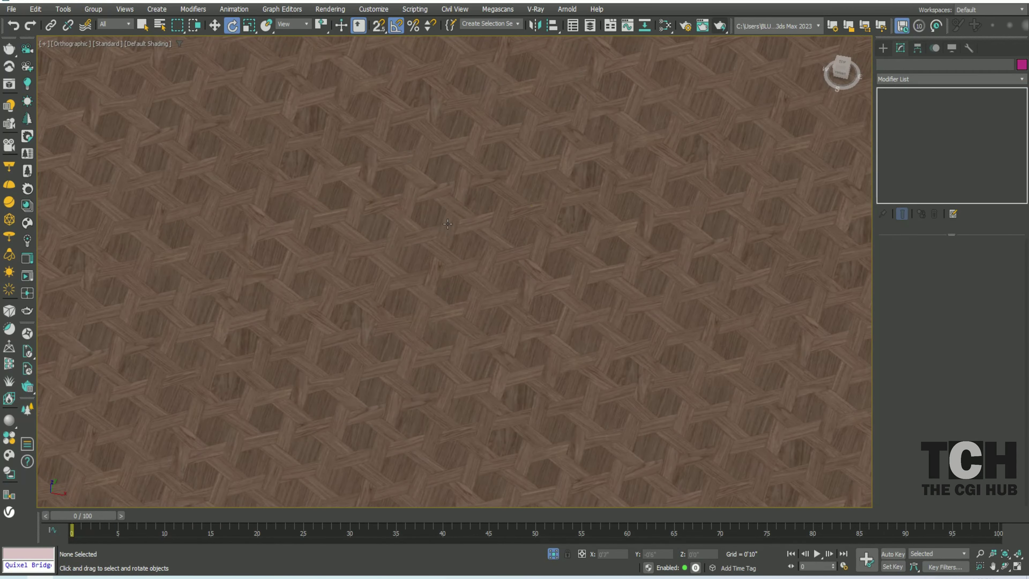
scroll(492, 361, "down", 10)
middle_click_drag(524, 267, 482, 216, "alt")
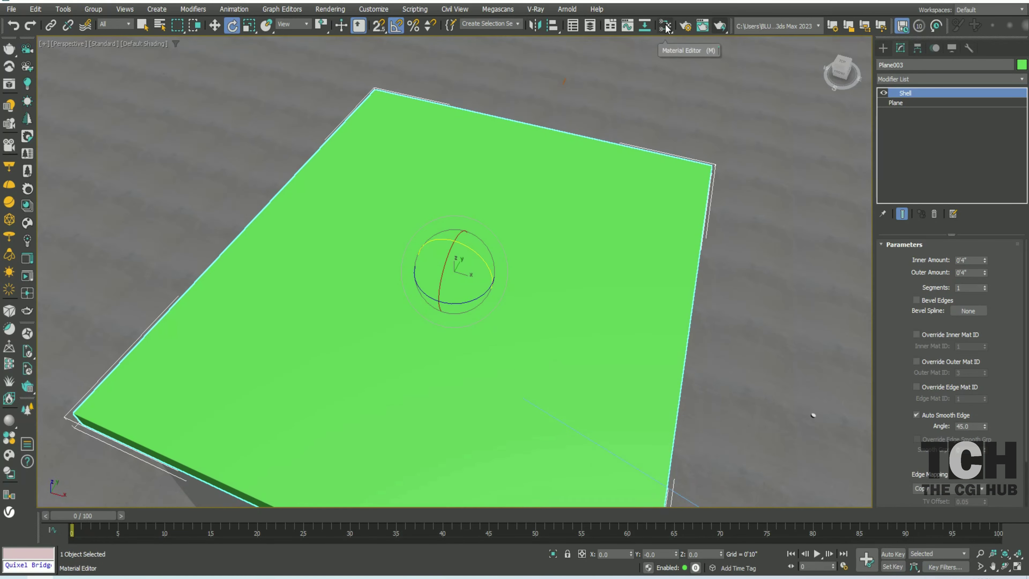
Apply the wall stucco material with UVW mapping to the roof slab
left_click(666, 26)
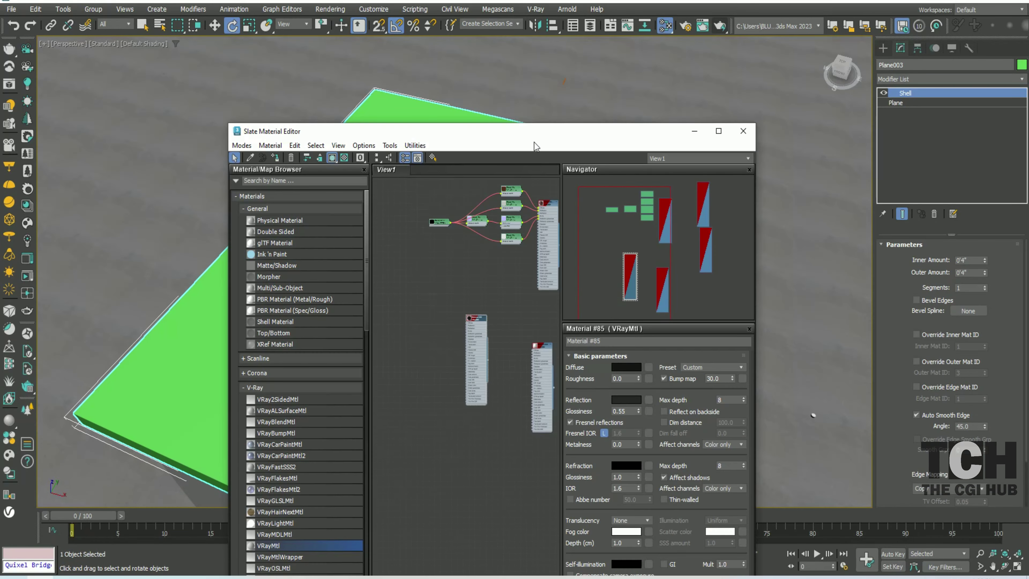
left_click_drag(534, 136, 798, 136)
left_click(382, 184)
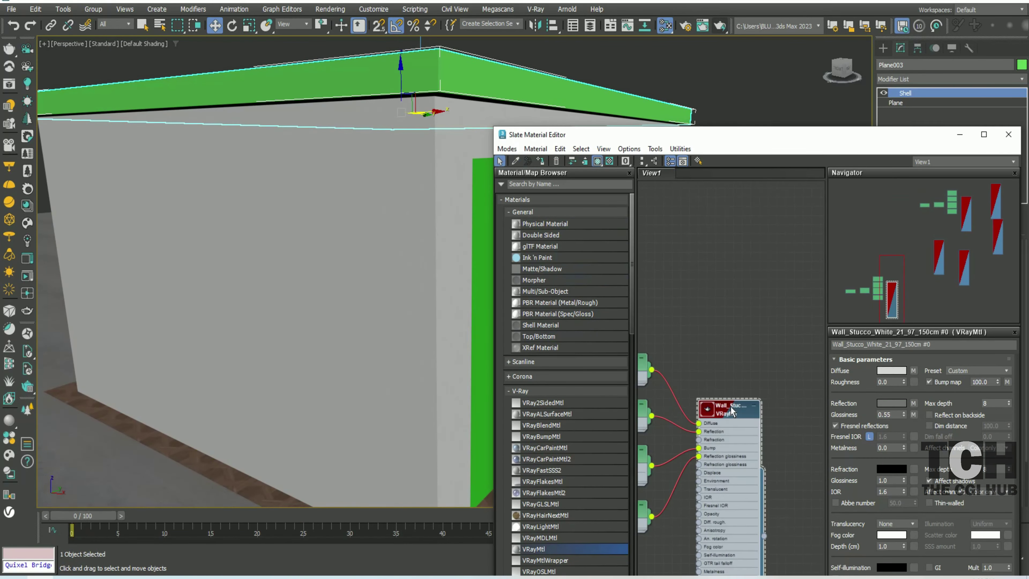
left_click(585, 161)
Apply the wood material to the door panel with box UVW mapping
left_click(959, 134)
key("w")
left_click(506, 264)
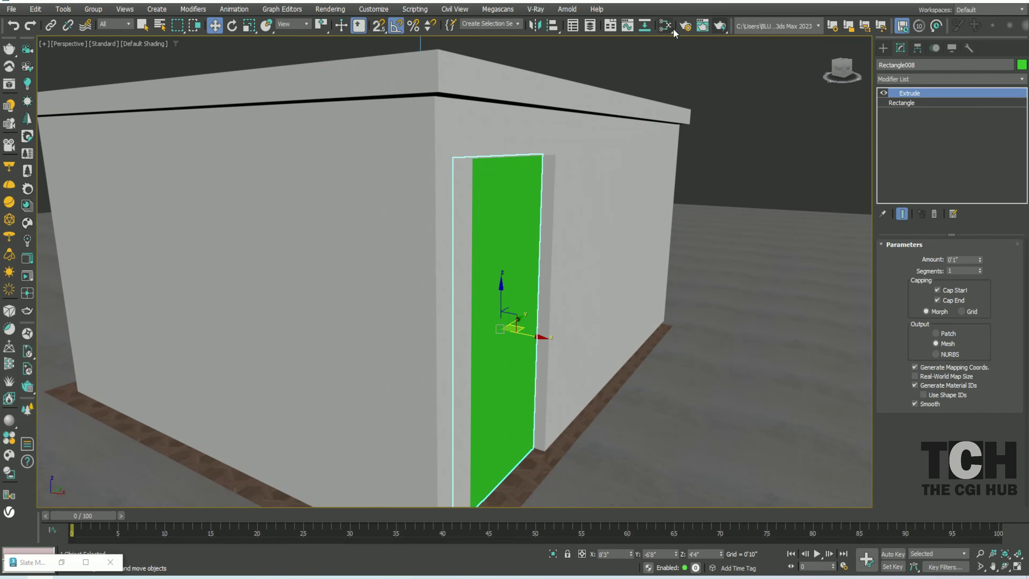
left_click(29, 562)
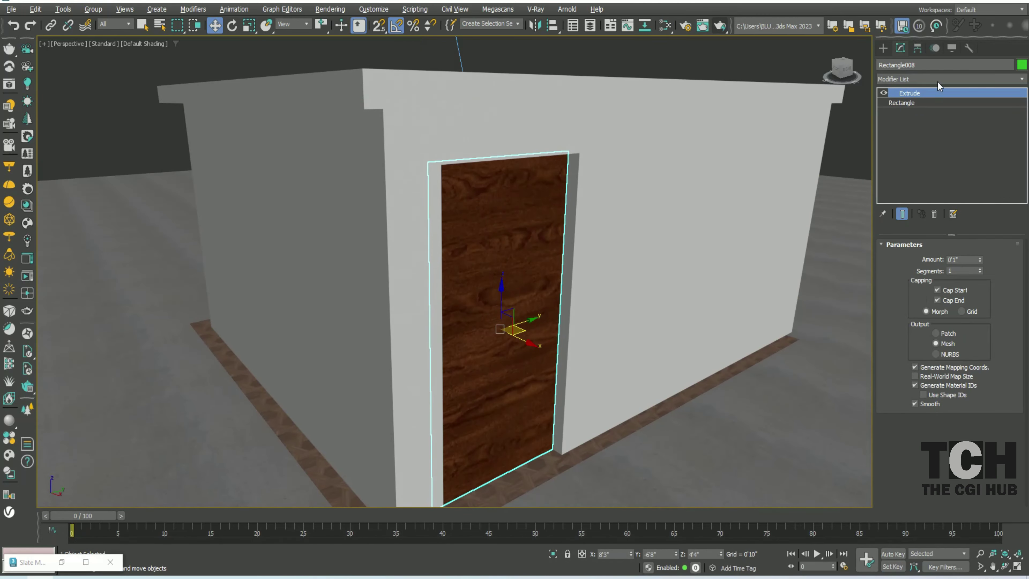
left_click(948, 78)
left_click(912, 527)
left_click(929, 308)
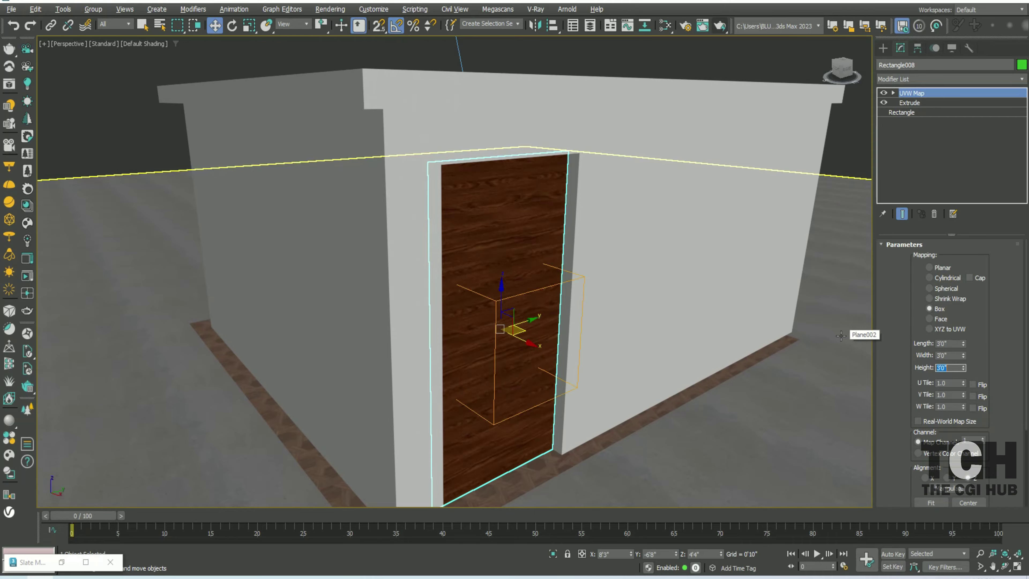
Render test views of the room from the VRayCam001 camera using Render Setup
key("c")
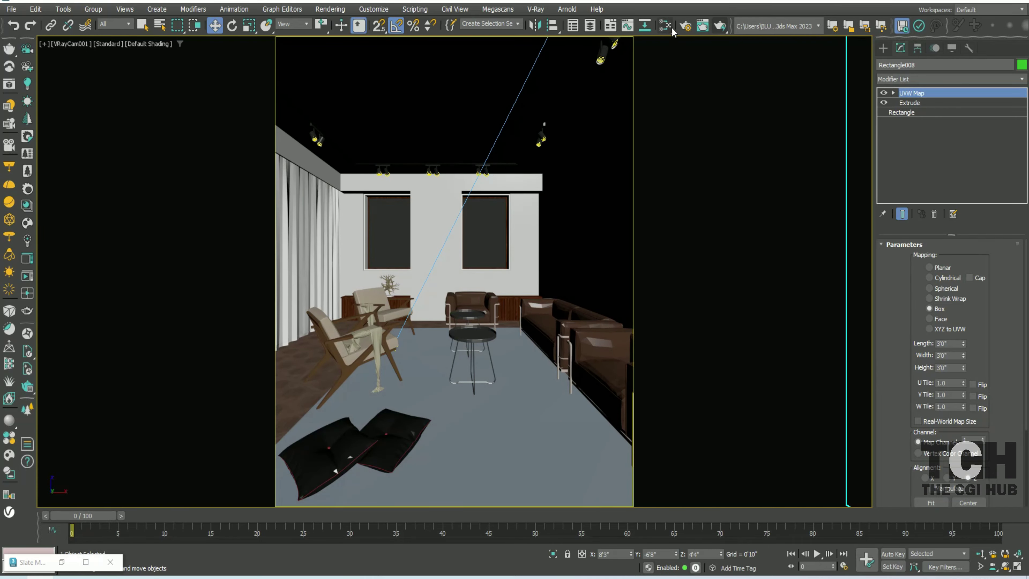
key("shift+q")
left_click(717, 40)
key("F10")
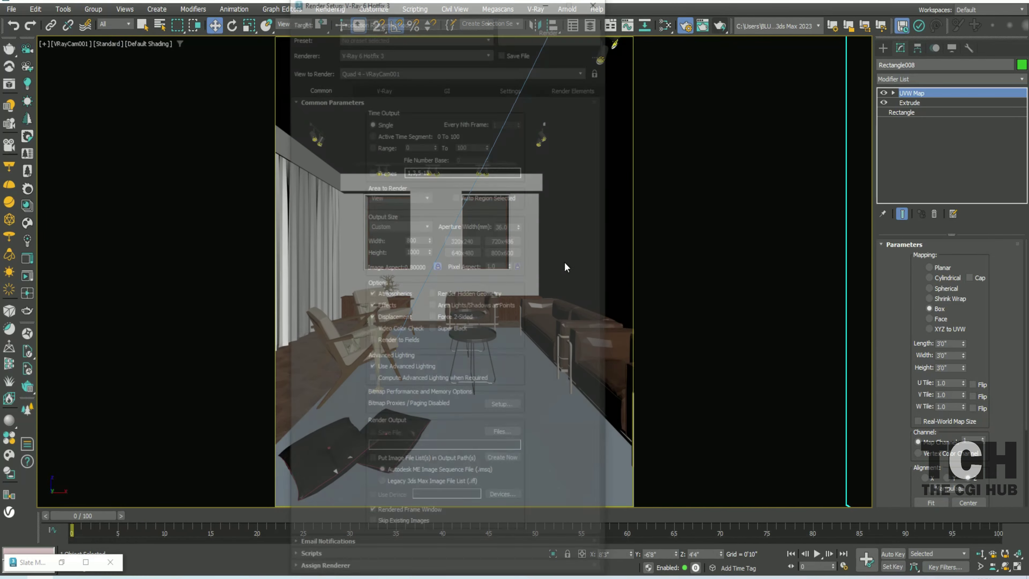
key("shift+q")
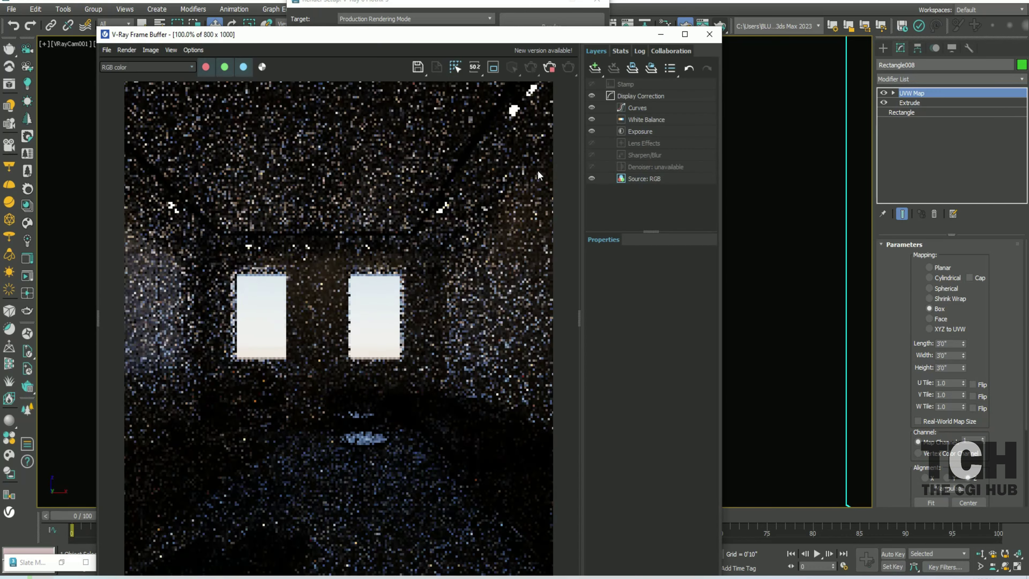
double_click(241, 328)
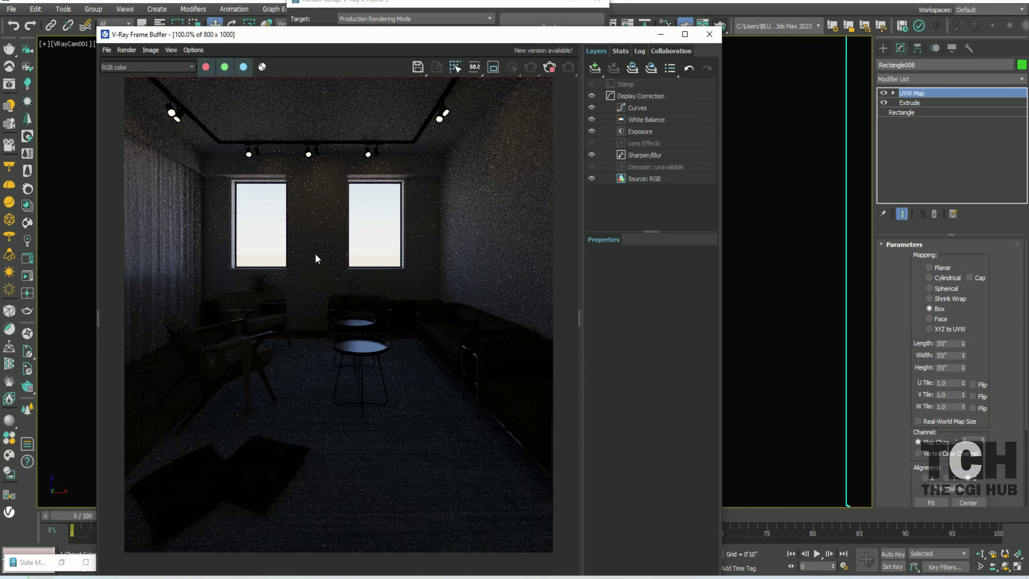
scroll(340, 288, "down", 2)
scroll(289, 328, "up", 2)
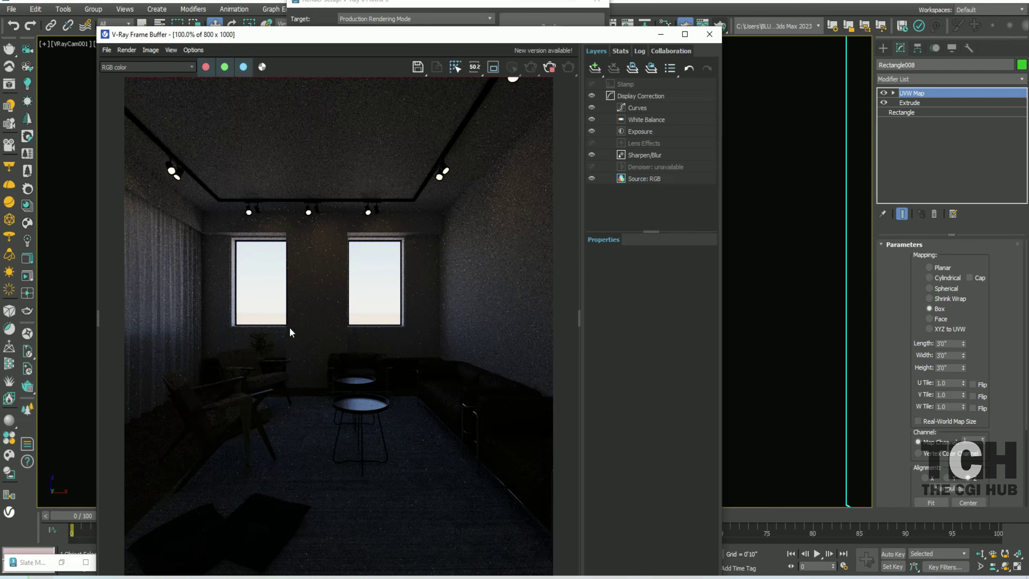
left_click(709, 34)
left_click(597, 1)
Draw a VRayLight plane light over the curtained window in side wireframe view
left_click(292, 203)
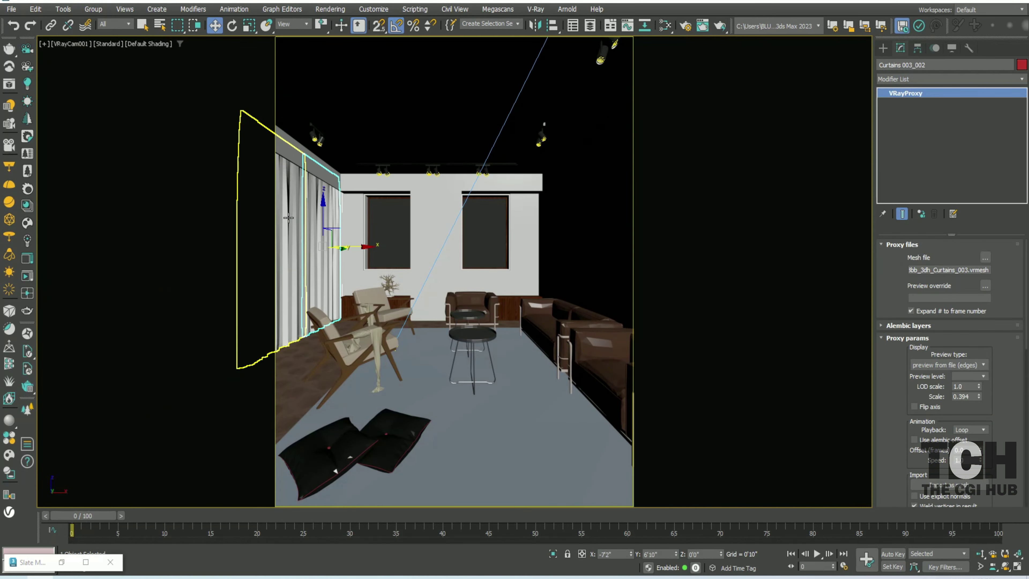
key("p")
key("z")
scroll(659, 233, "down", 10)
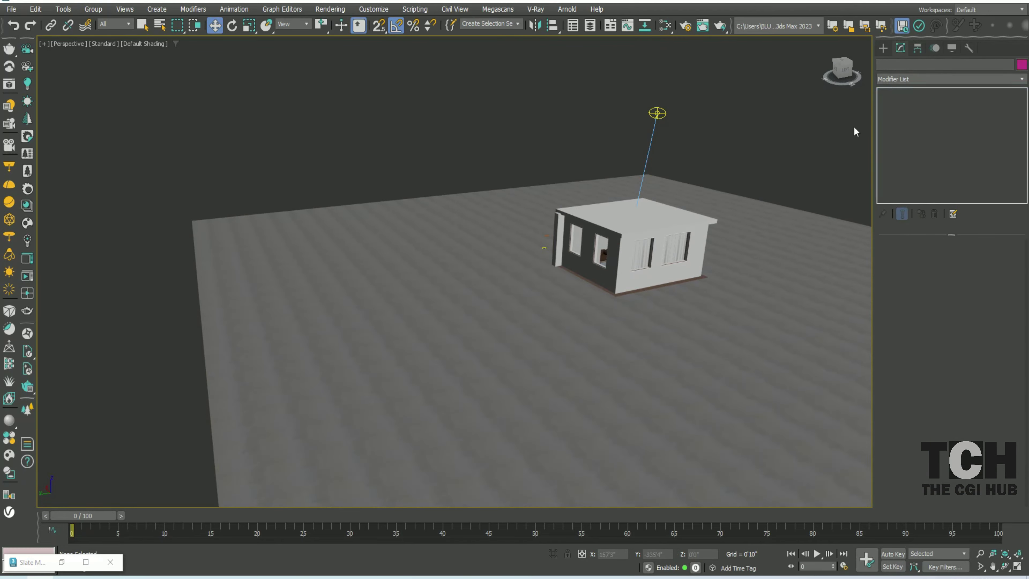
left_click(883, 48)
left_click(914, 122)
left_click(972, 195)
key("l")
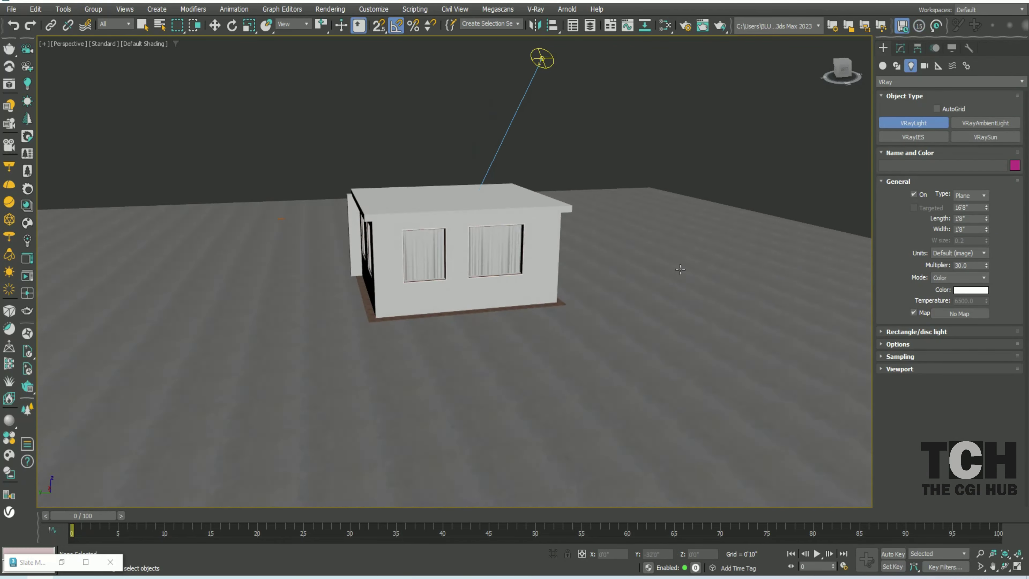
key("F3")
left_click_drag(369, 227, 605, 440)
key("w")
key("F3")
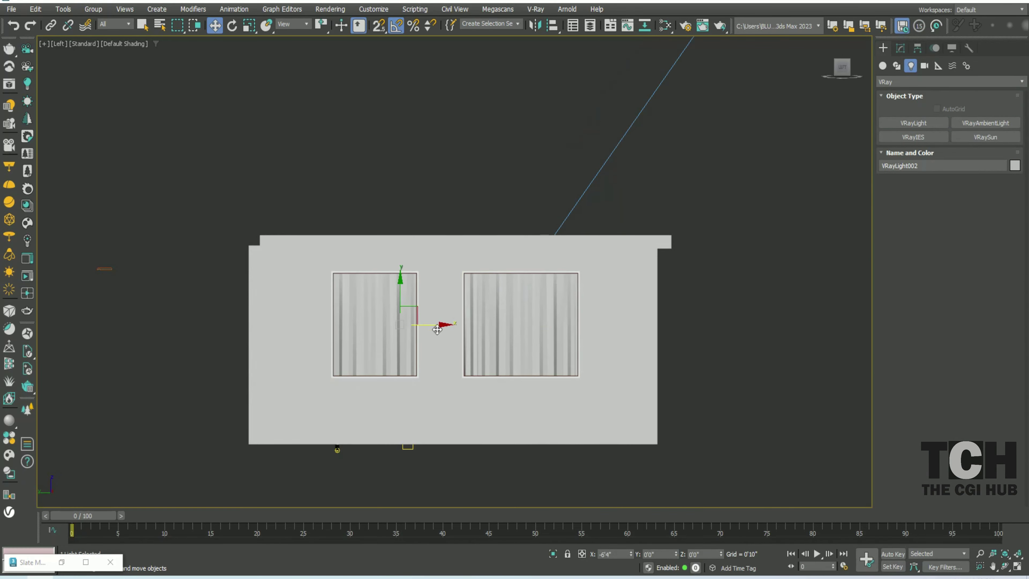
Copy the plane light to the second window and add instanced copies of both lights
left_click_drag(408, 324, 425, 326, "shift")
left_click(519, 336)
key("t")
scroll(452, 317, "down", 5)
left_click(486, 278, "ctrl")
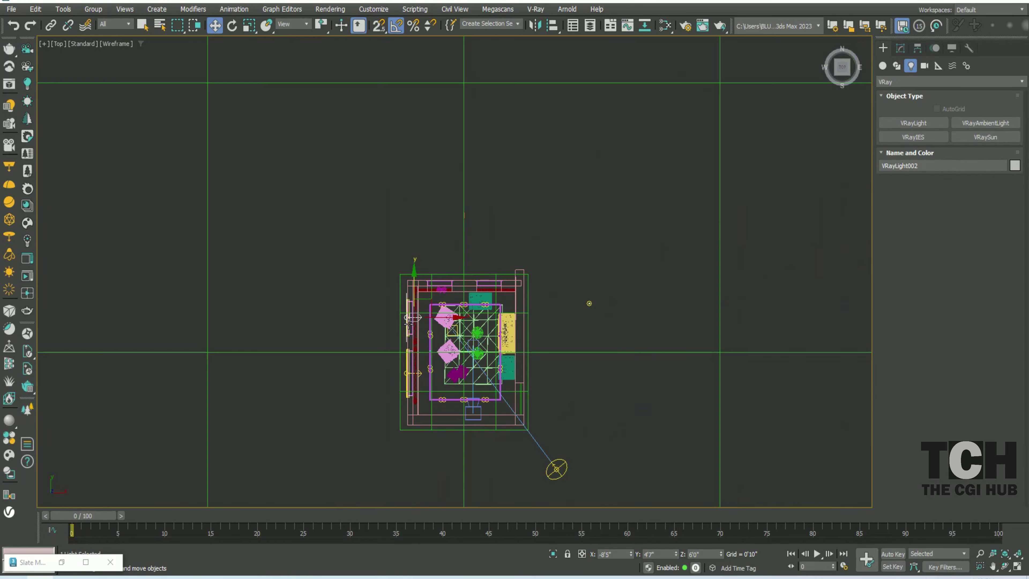
left_click_drag(408, 320, 431, 221, "shift")
left_click(492, 334)
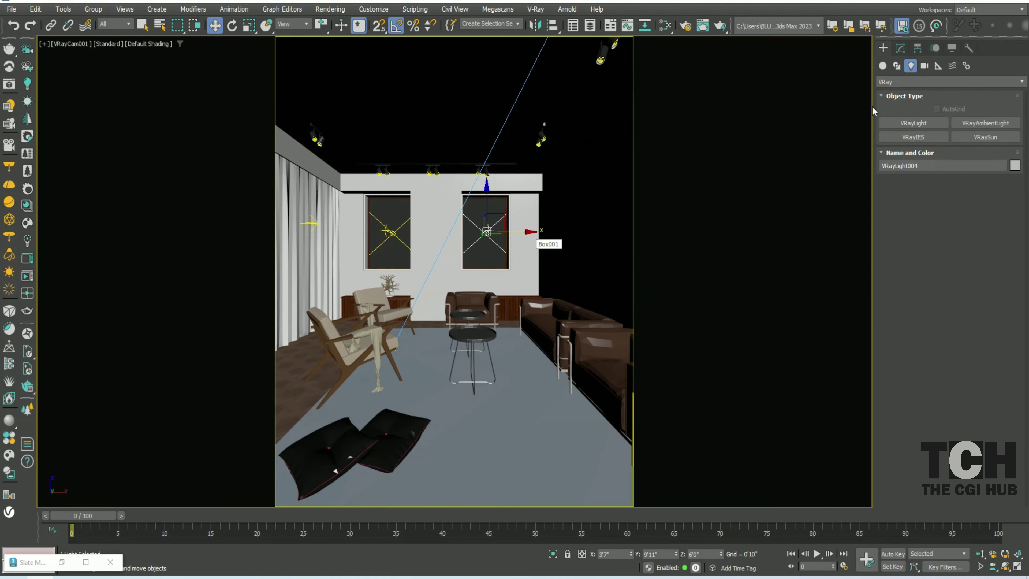
left_click(900, 47)
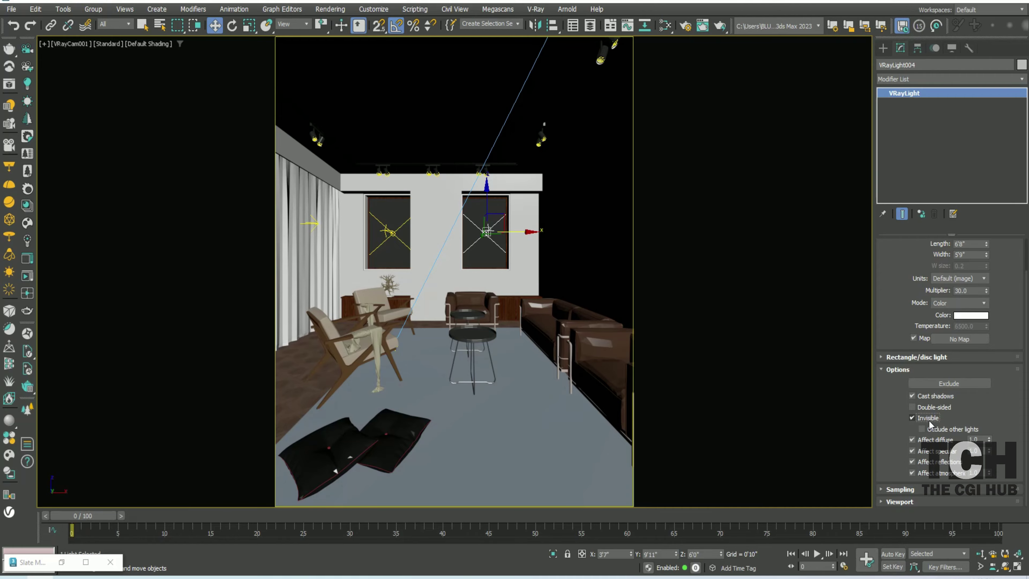
Render the room with the window lights and raise Exposure in the frame buffer
key("shift+q")
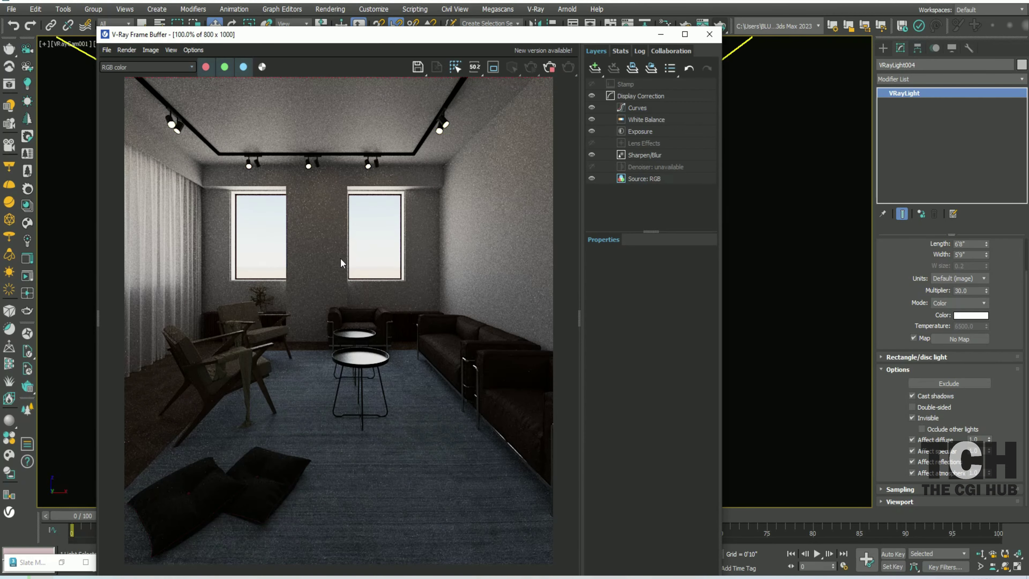
left_click(641, 131)
mouse_move(632, 289)
left_mouse_down()
mouse_move(648, 290)
mouse_move(594, 311)
mouse_move(645, 290)
left_mouse_up()
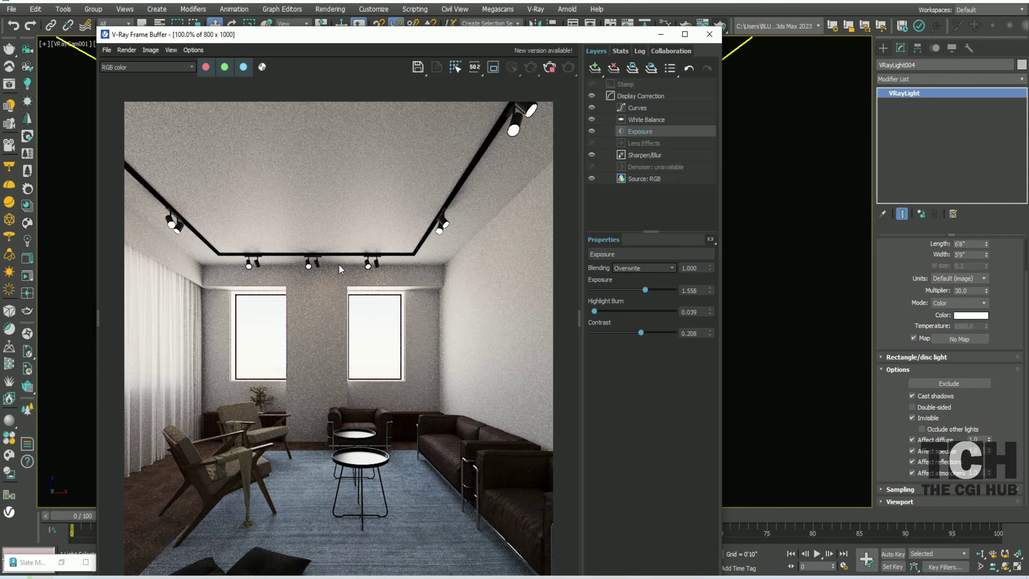
scroll(271, 295, "up", 2)
scroll(272, 295, "down", 1)
scroll(272, 295, "down", 1)
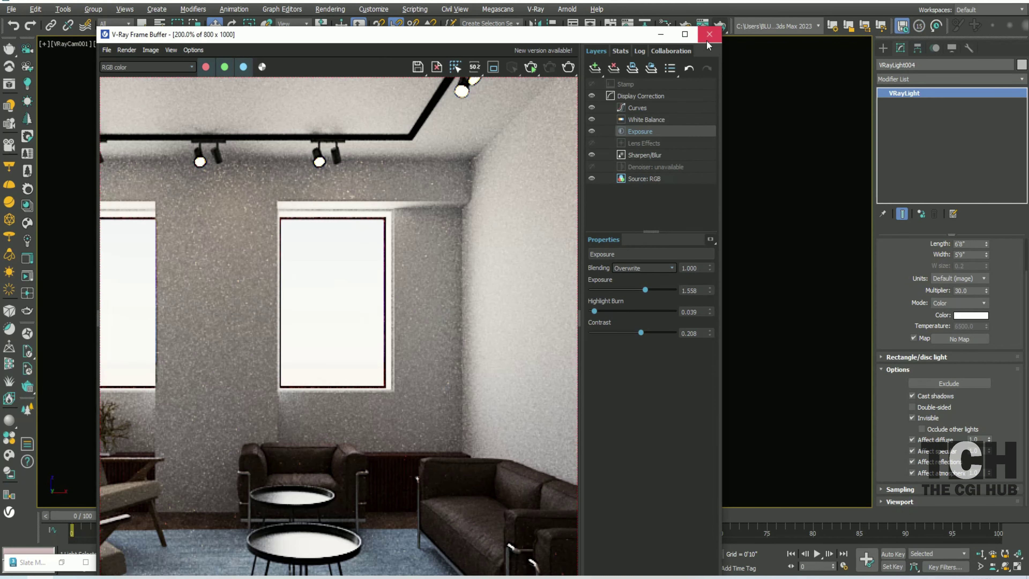
left_click(709, 40)
Import a framed print from Cosmos Accessories > Decoration into the scene
left_click(9, 440)
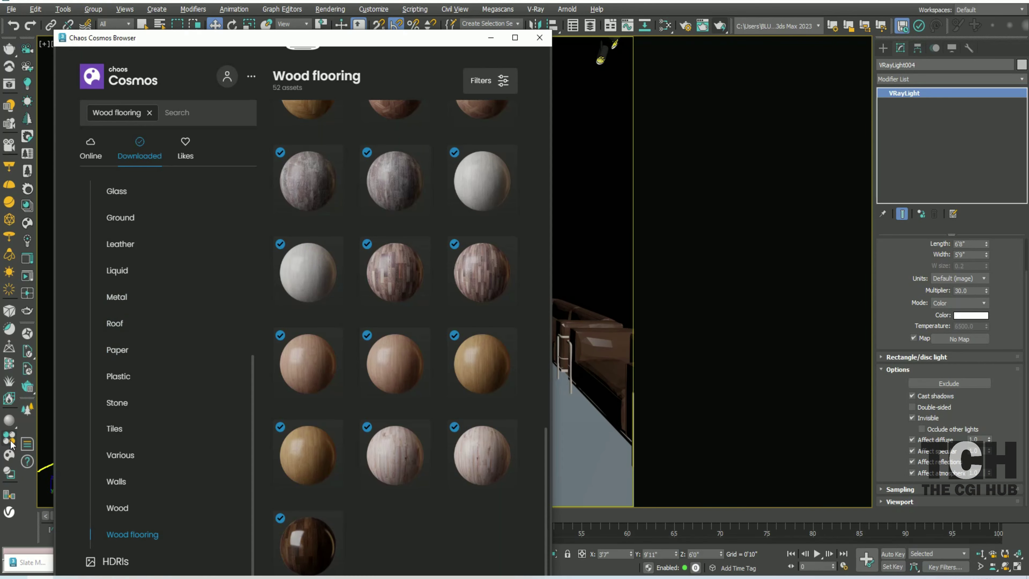
scroll(146, 227, "up", 5)
left_click(127, 219)
left_click(128, 272)
left_click(135, 299)
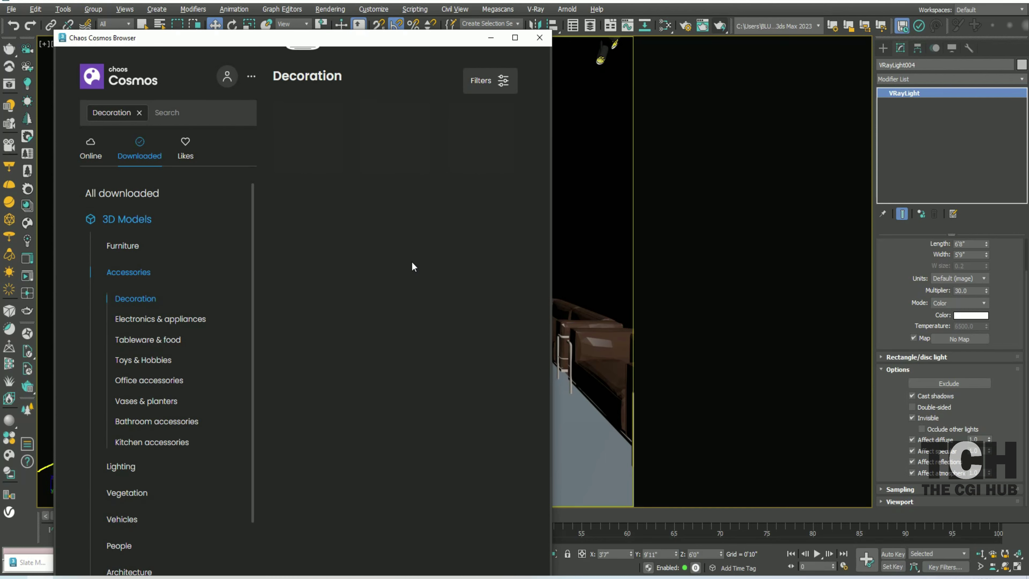
scroll(420, 291, "down", 5)
scroll(425, 291, "down", 5)
scroll(425, 292, "down", 2)
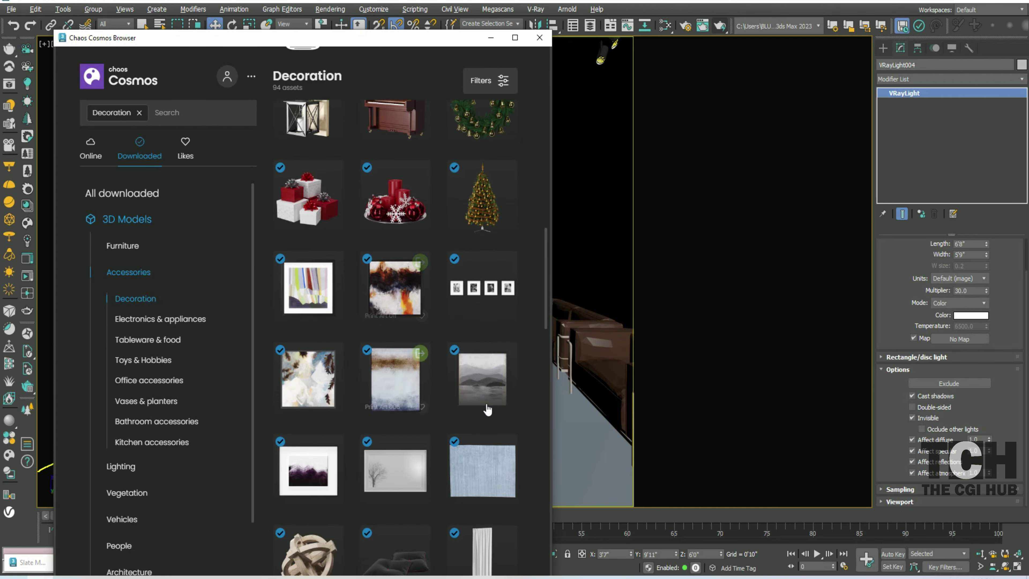
left_click(506, 353)
scroll(375, 442, "down", 3)
left_click(420, 127)
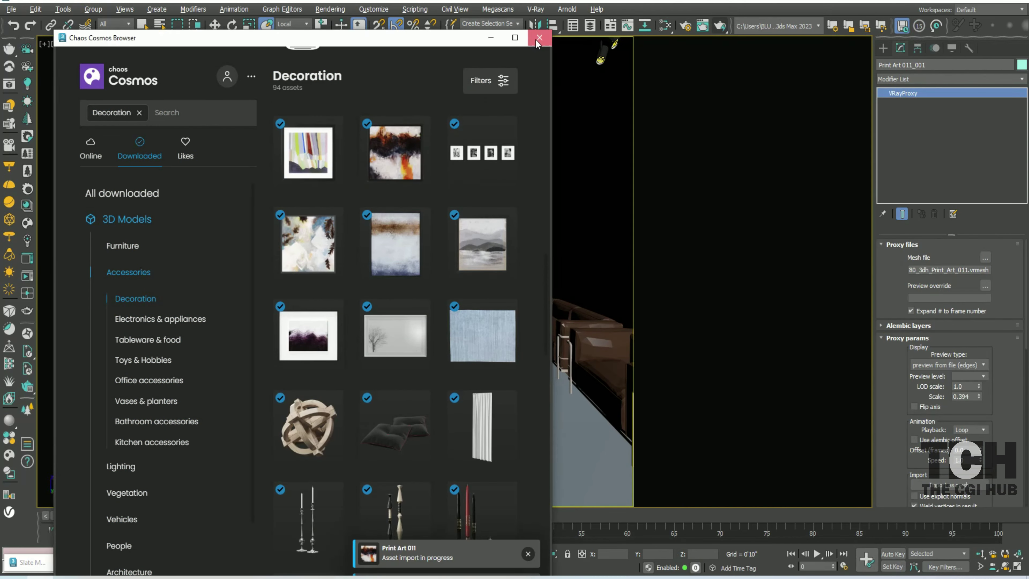
Show the print's full textured mesh and check it in top and front wireframe views
scroll(587, 297, "up", 5)
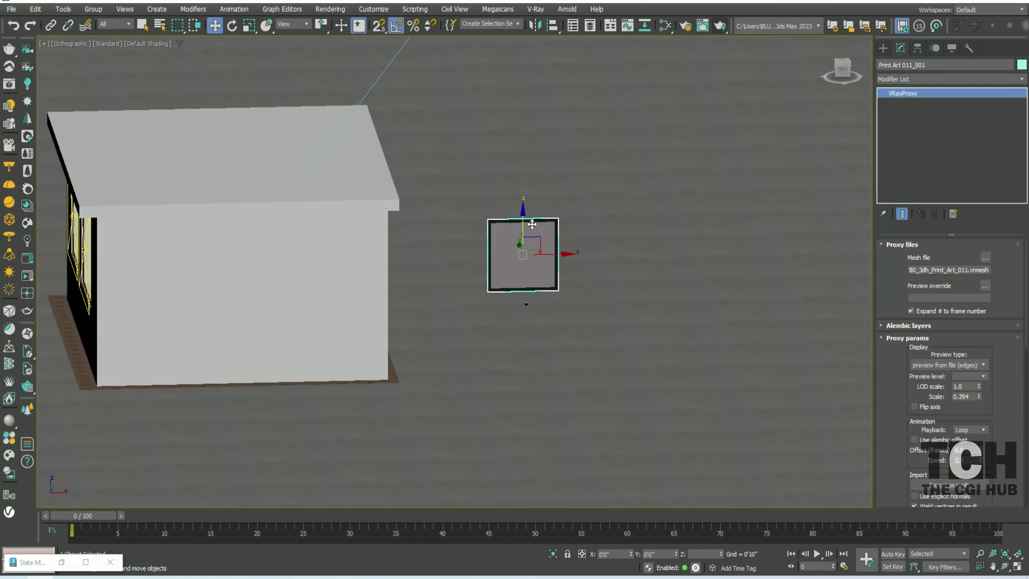
left_click_drag(890, 371, 916, 281)
left_click(937, 329)
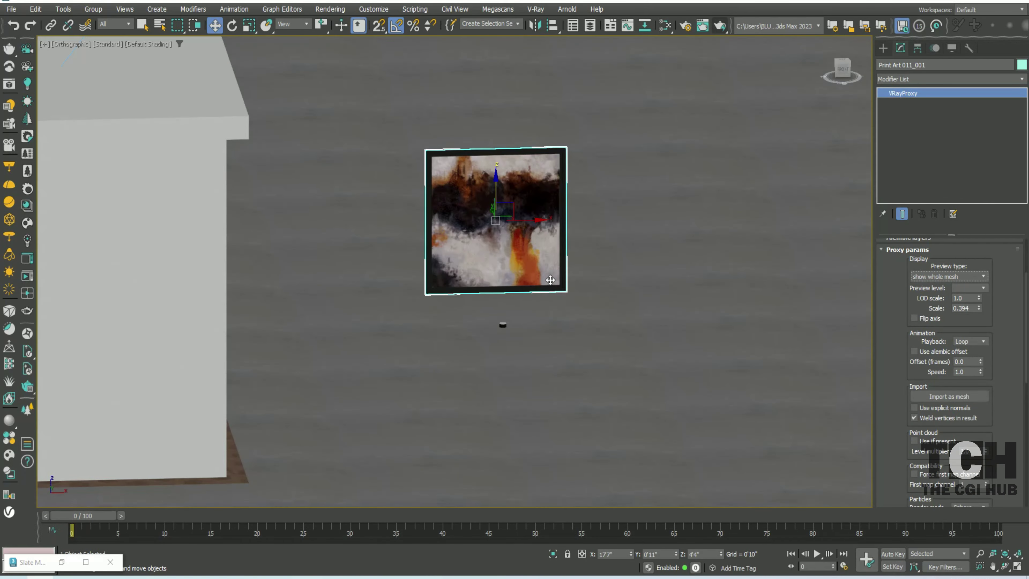
key("t")
key("F3")
scroll(268, 218, "up", 10)
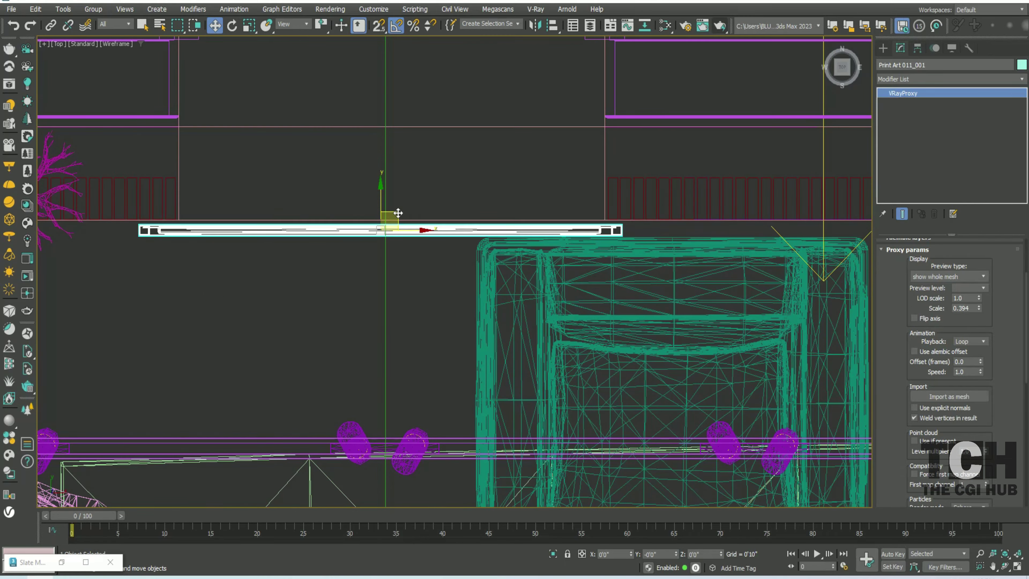
key("f")
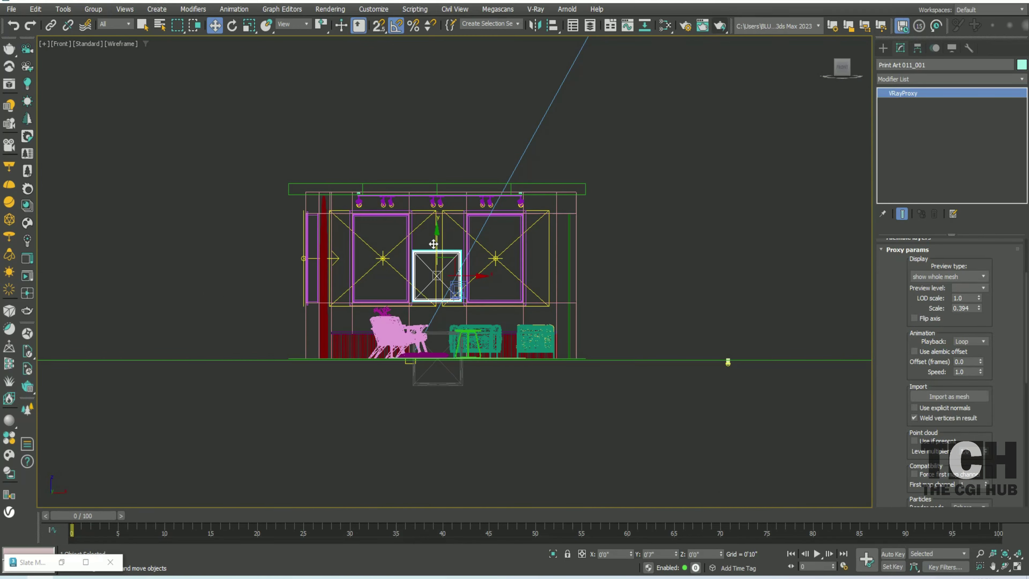
key("t")
key("e")
Select Print Art 005, display its whole mesh and isolate it for inspection
left_click(458, 341)
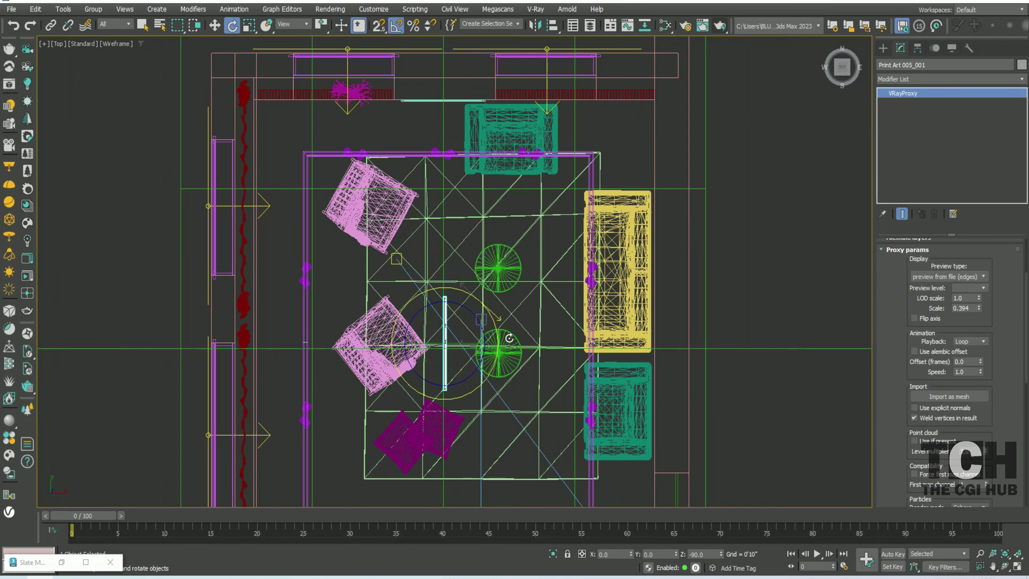
left_click(948, 276)
left_click(940, 329)
middle_click_drag(509, 338, 528, 306, "alt")
key("alt+q")
key("F3")
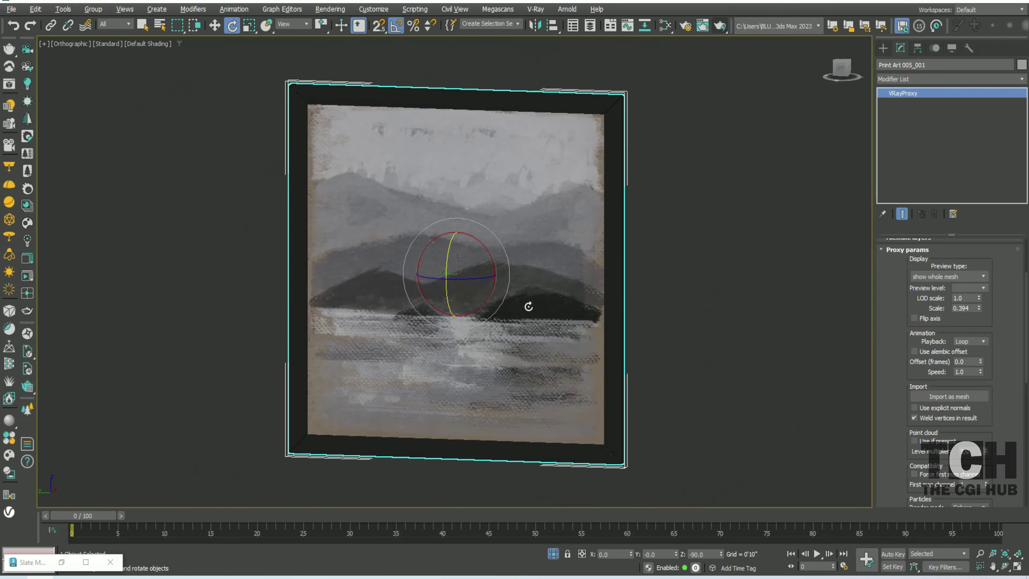
scroll(523, 352, "down", 5)
Check Print Art 005's placement in side, top and perspective views and select it by the sofas
key("alt+q")
key("l")
key("F3")
key("r")
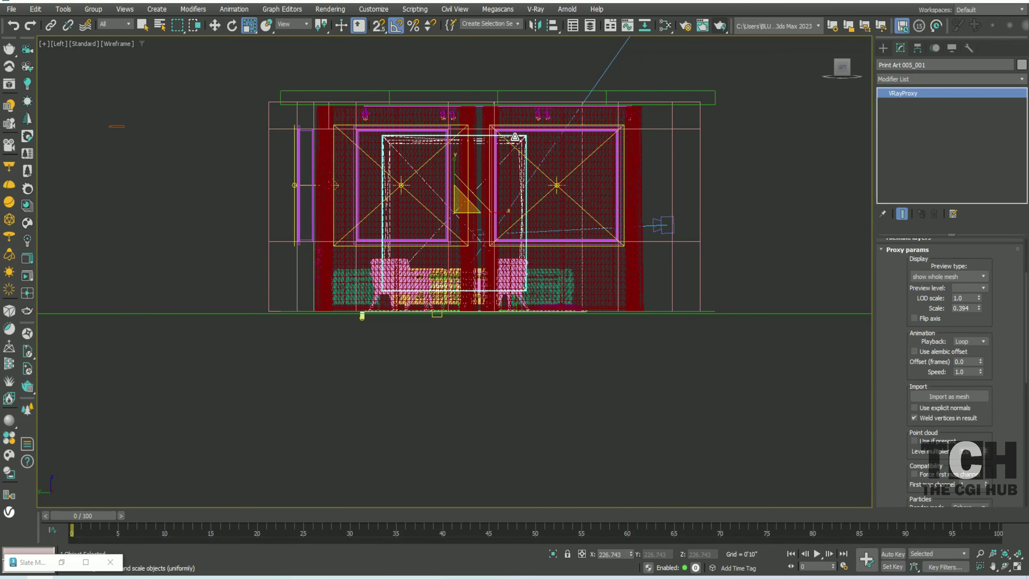
key("w")
key("p")
key("F3")
key("t")
key("F3")
key("z")
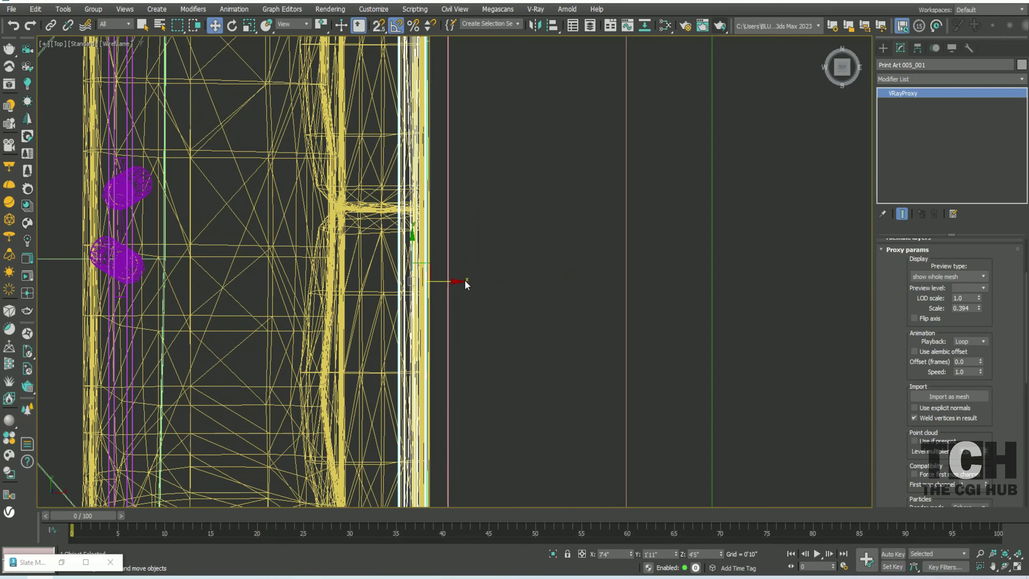
scroll(466, 284, "down", 6)
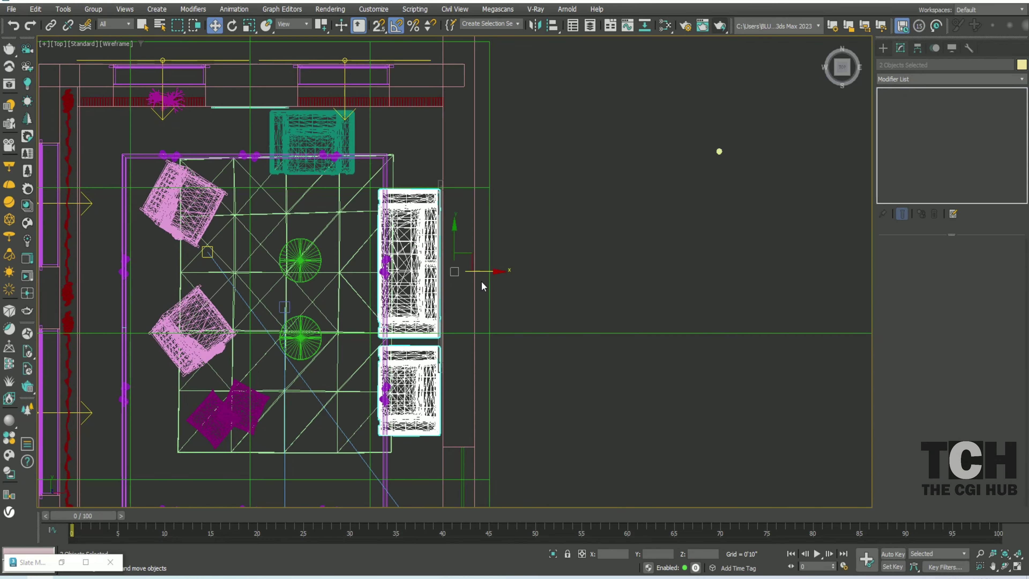
left_click(439, 245)
Test-render the shaded VRayCam001 camera view in the V-Ray Frame Buffer
key("c")
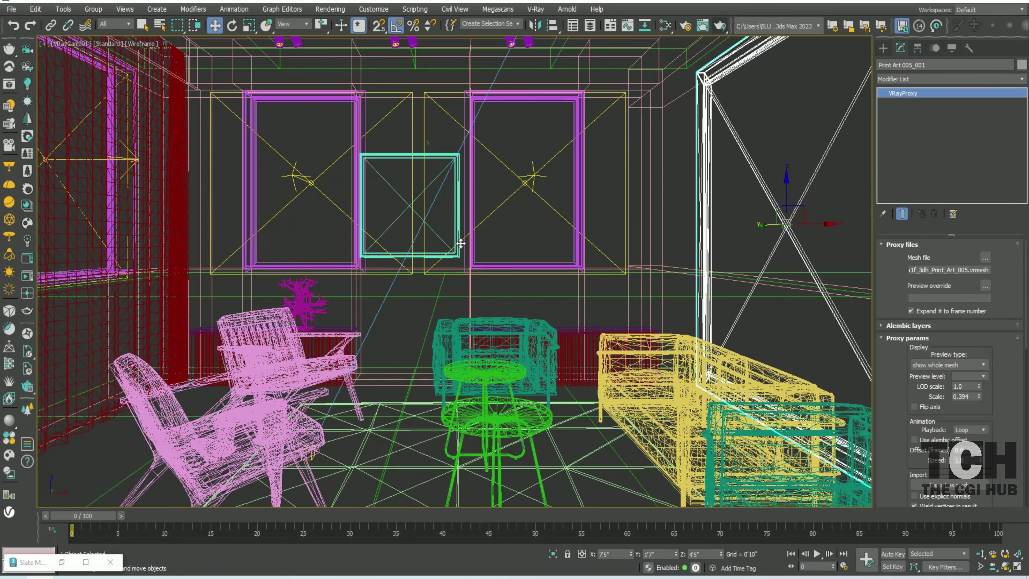
key("F3")
key("shift+f")
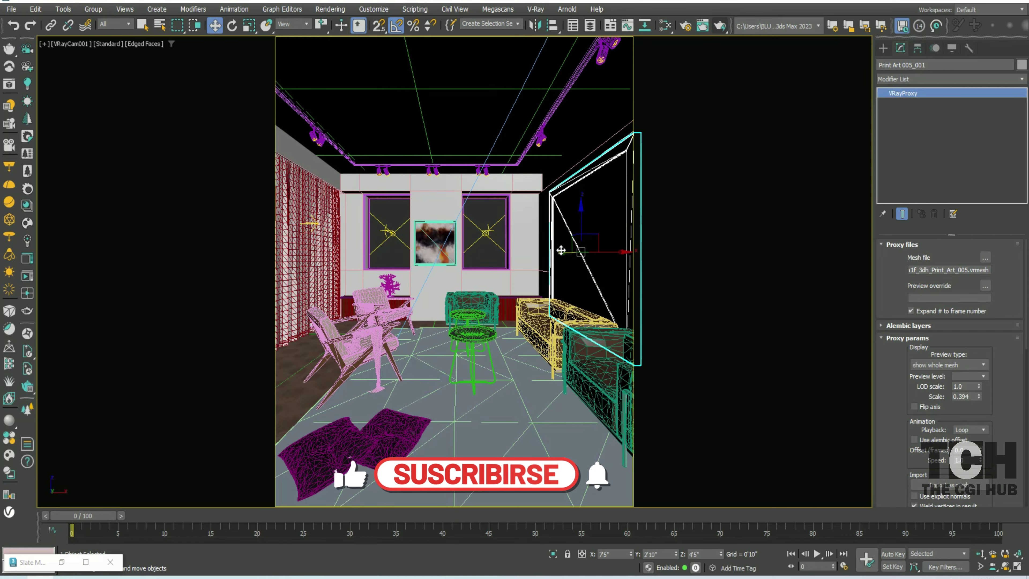
key("shift+q")
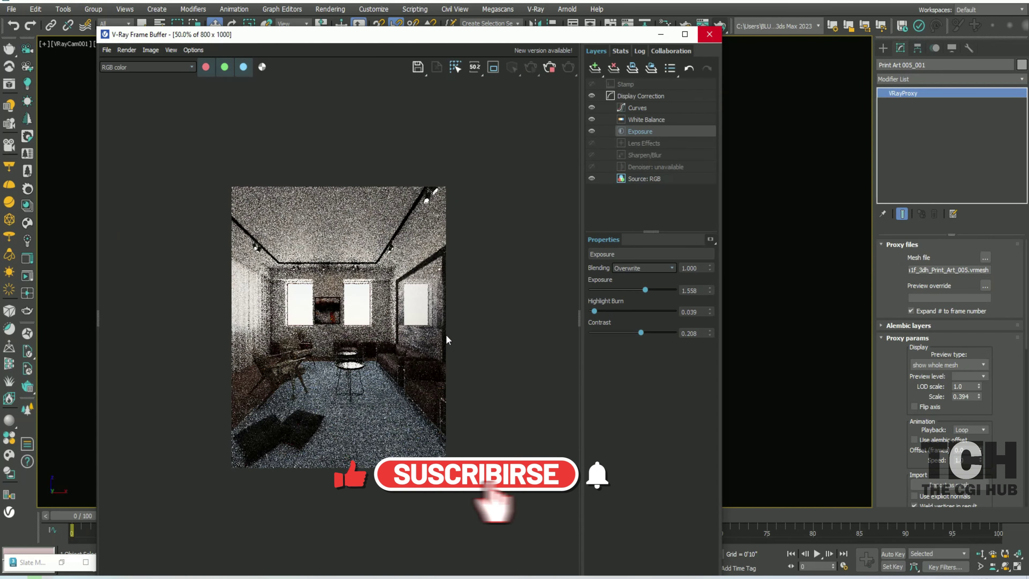
scroll(447, 339, "up", 1)
scroll(446, 332, "up", 1)
scroll(449, 331, "down", 1)
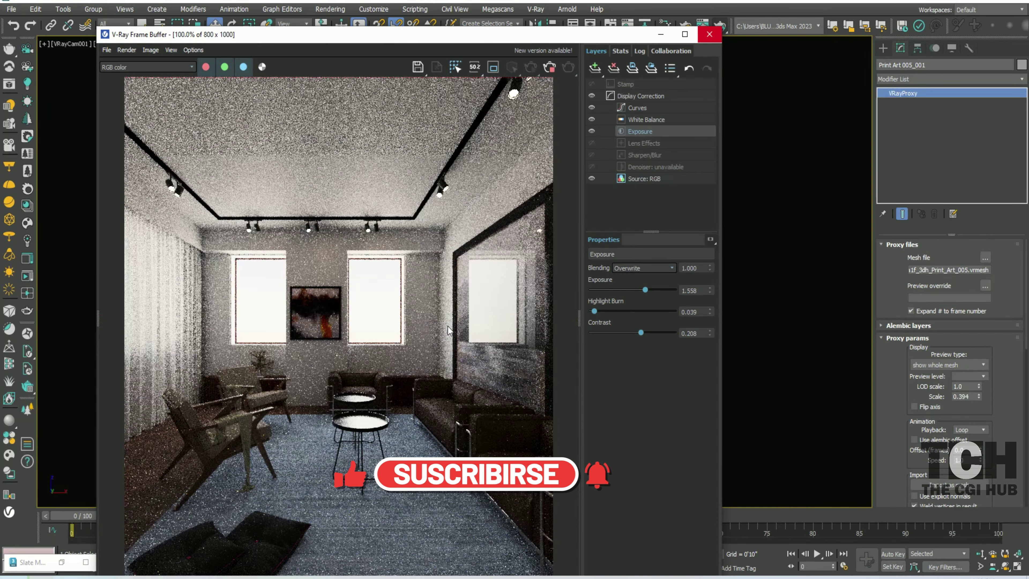
Set the Art_print material's reflection colour to dark grey in the Slate Material Editor
key("p")
key("z")
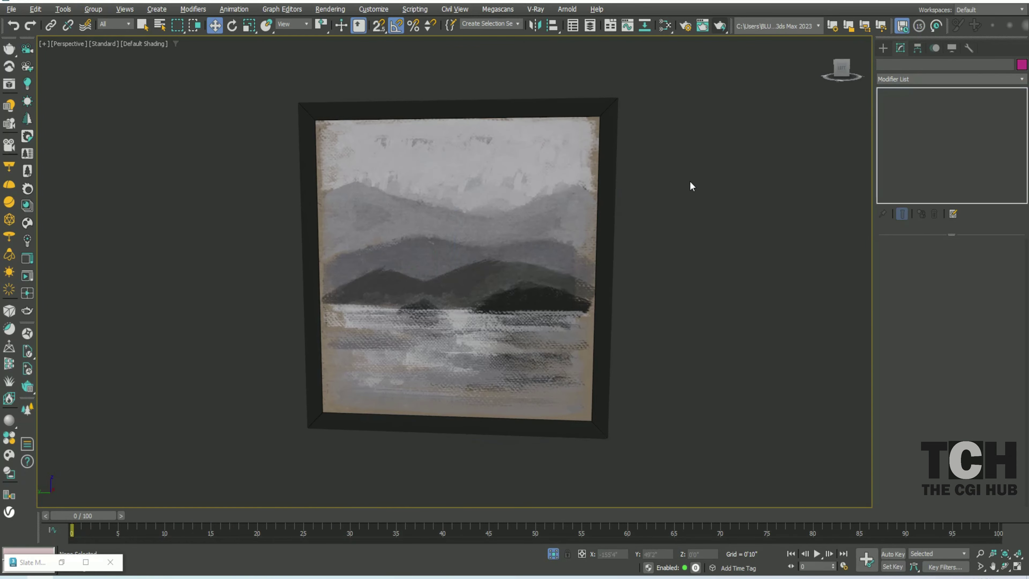
key("m")
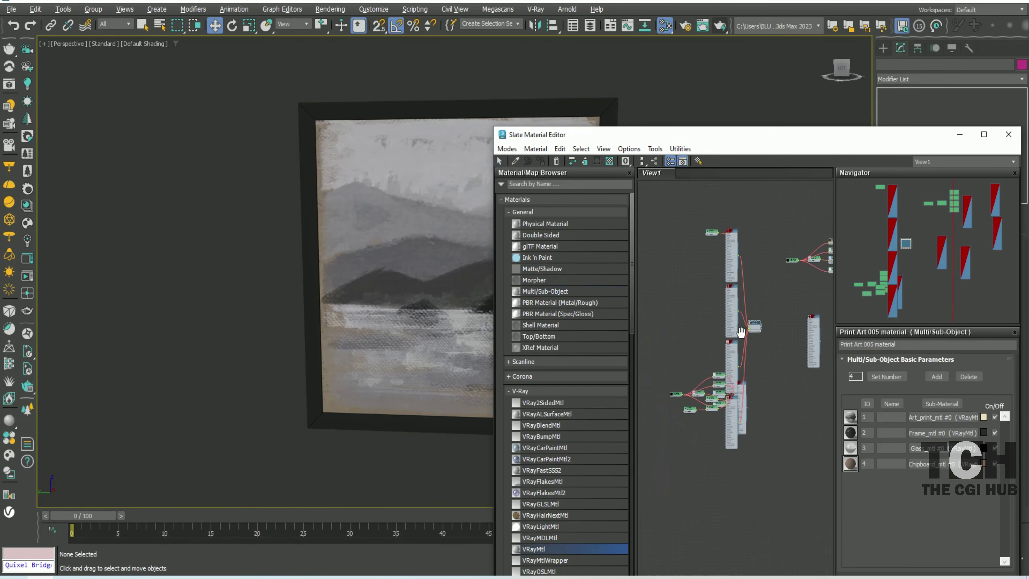
scroll(740, 332, "up", 2)
scroll(736, 335, "up", 2)
scroll(731, 335, "up", 1)
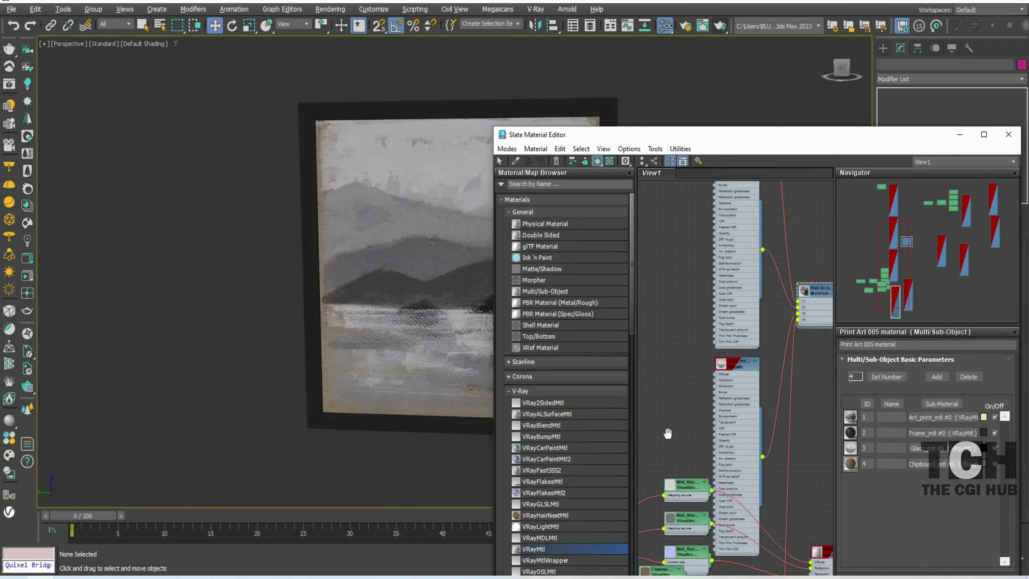
middle_click_drag(668, 433, 688, 317)
double_click(757, 245)
left_click(891, 403)
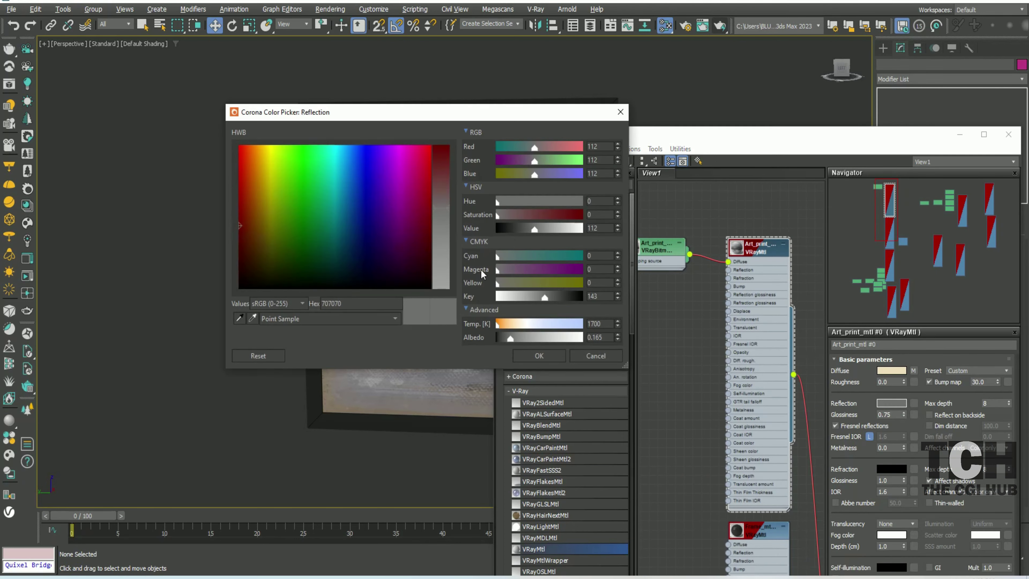
left_click(540, 358)
left_click(1009, 134)
Render from VRayCam001, darken the Glass_mtl reflection colour, and re-render the room
key("c")
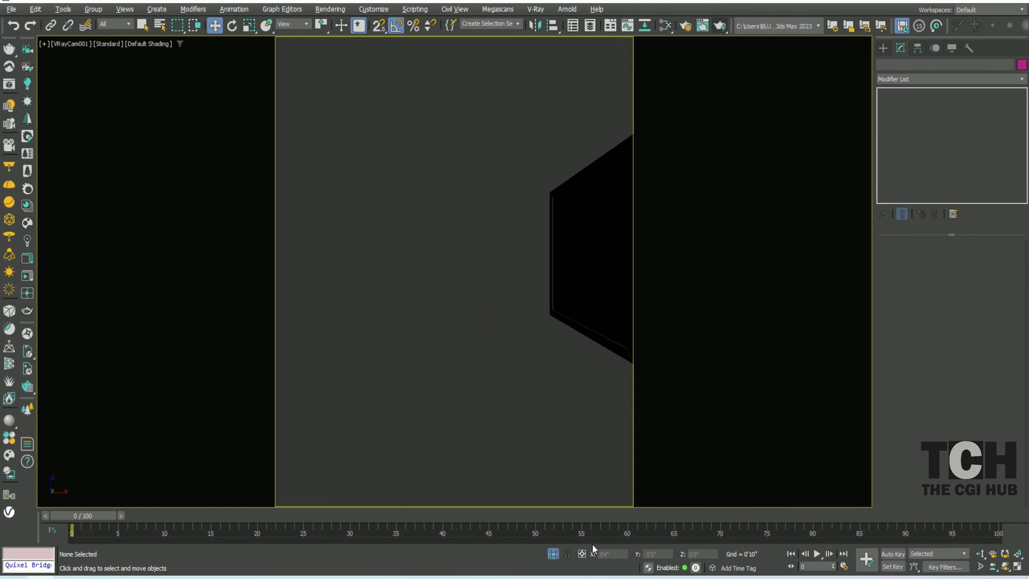
left_click(702, 25)
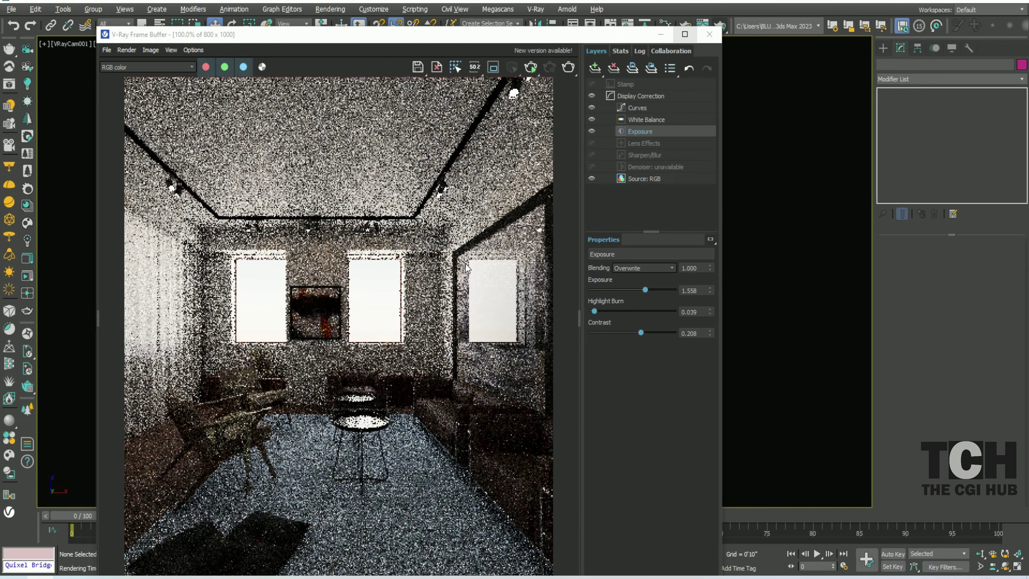
key("m")
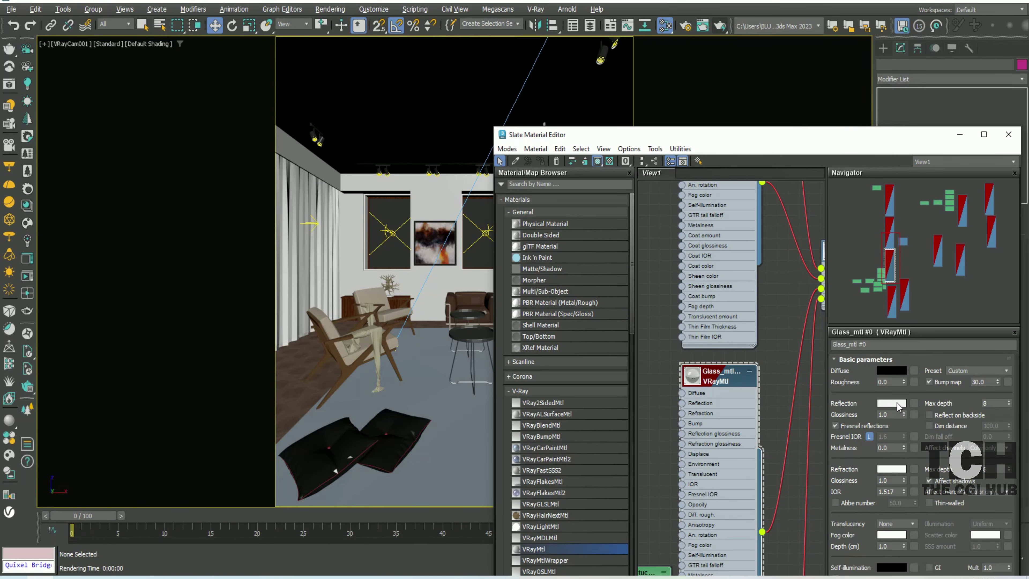
left_click(891, 403)
left_click(538, 361)
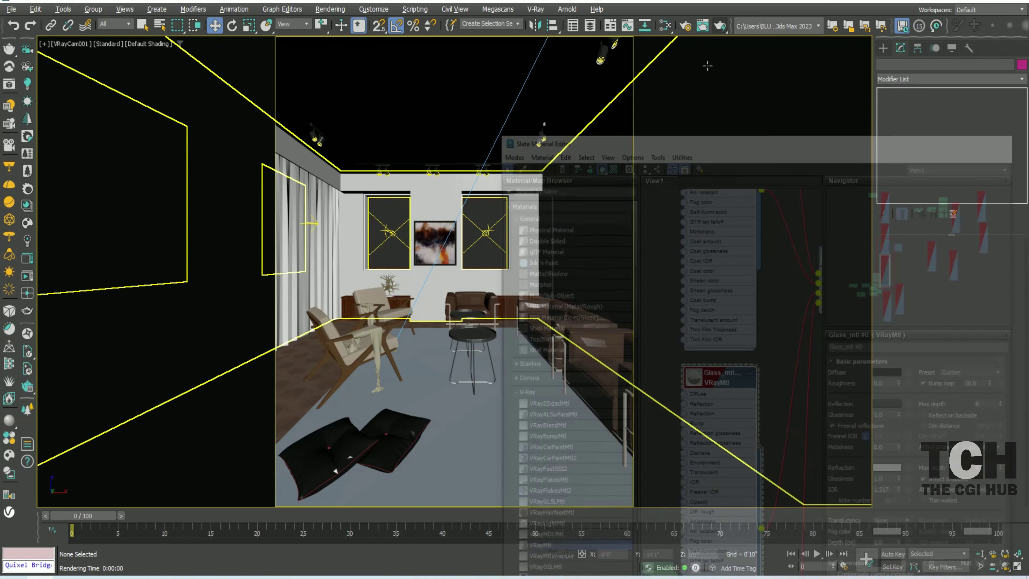
key("shift+q")
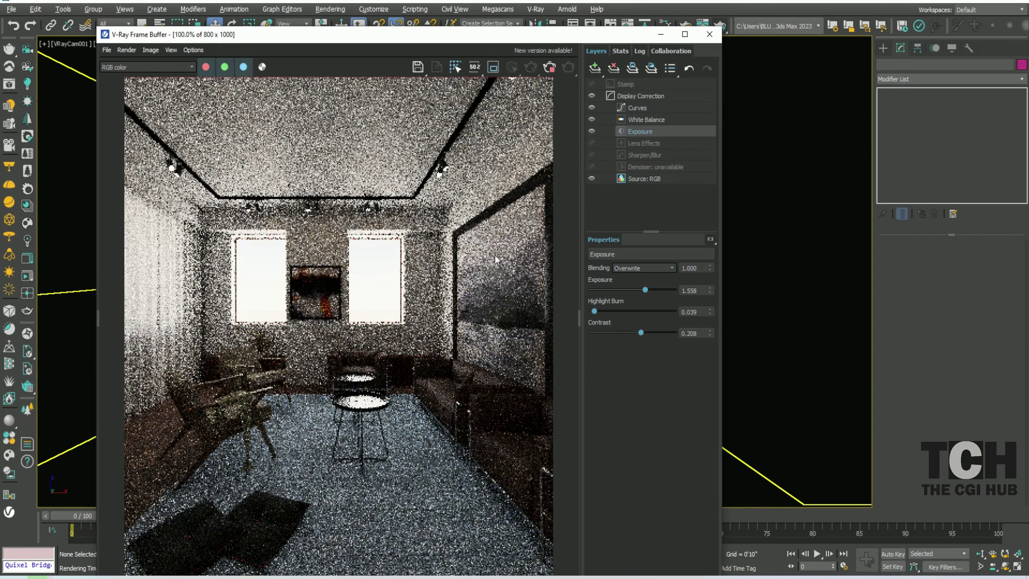
scroll(405, 284, "down", 2)
scroll(320, 322, "up", 3)
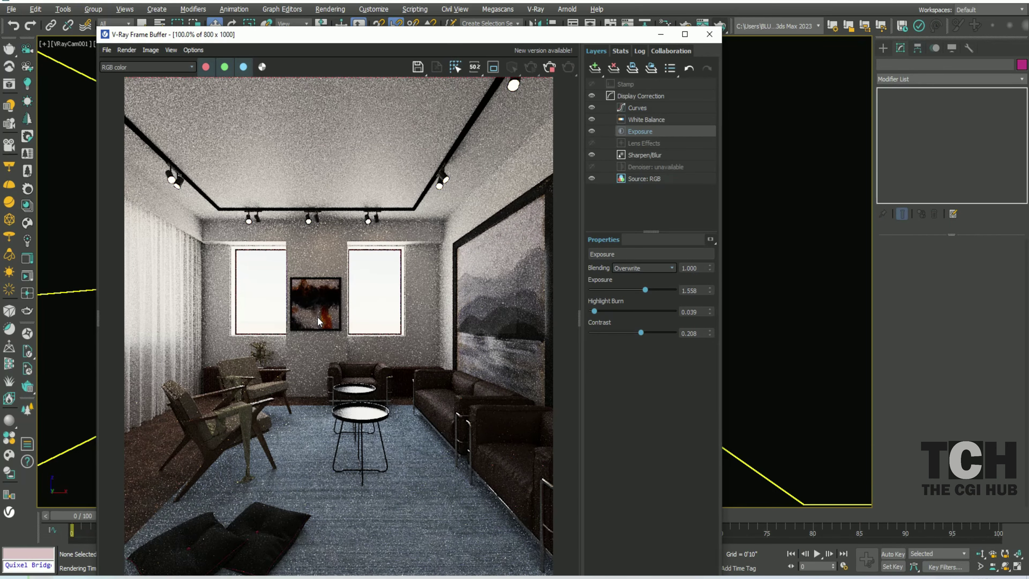
left_click_drag(278, 34, 290, 575)
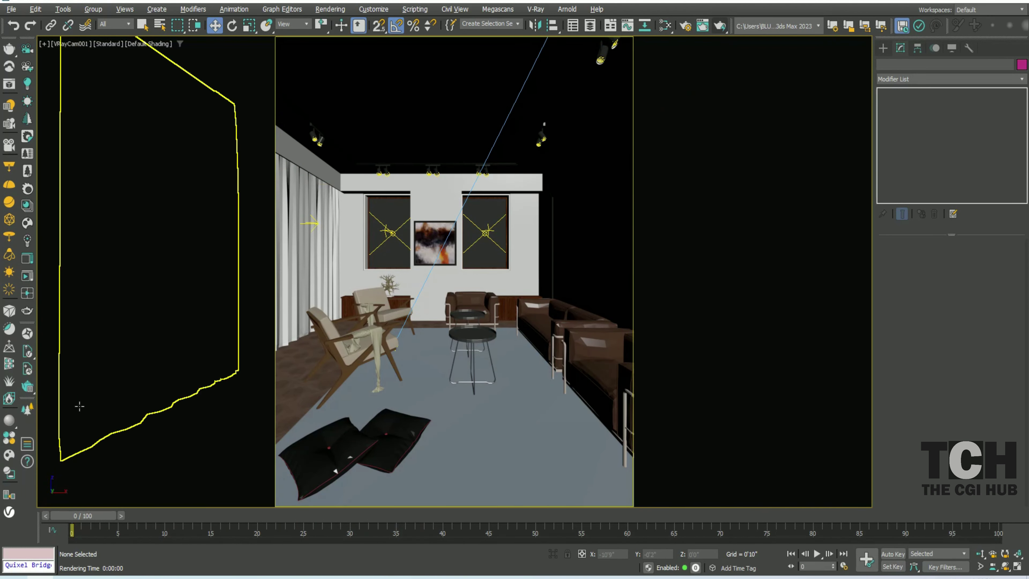
Select the ceiling VRayLight via the Lights filter; set radiant power (W) units and Temperature colour mode
left_click(115, 24)
left_click(109, 64)
left_click(320, 142)
left_click(962, 319)
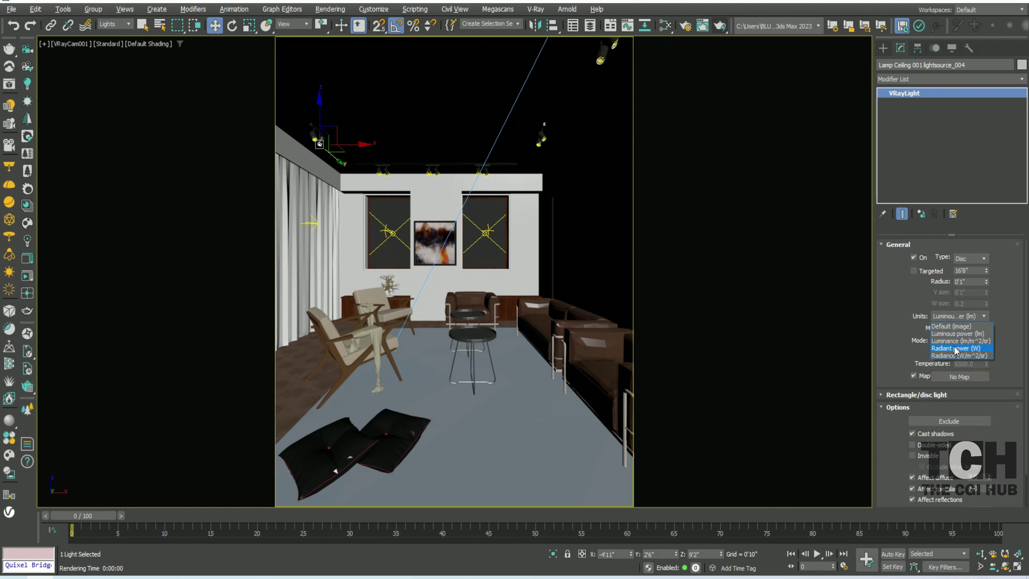
left_click(967, 349)
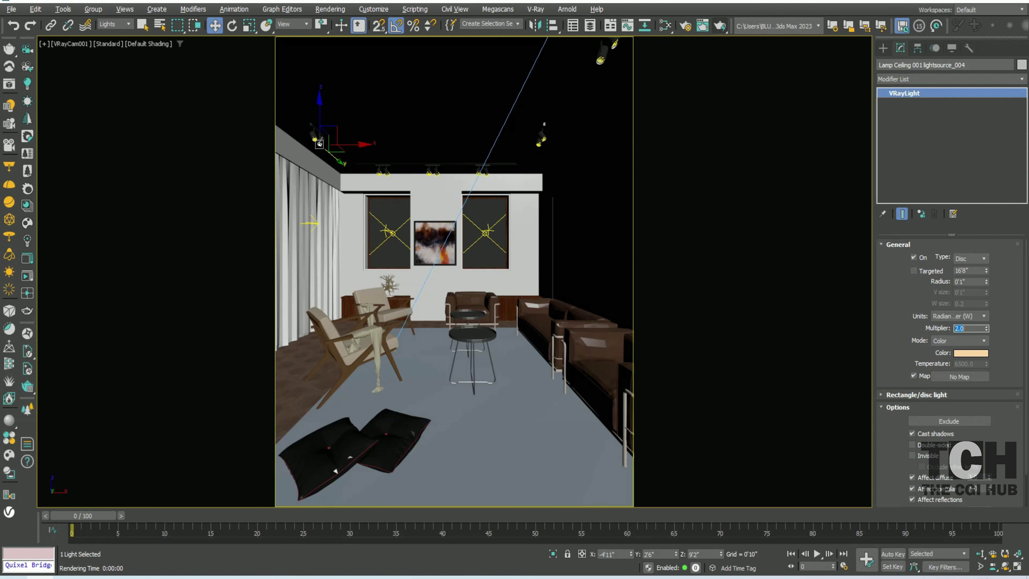
left_click(939, 340)
left_click(931, 358)
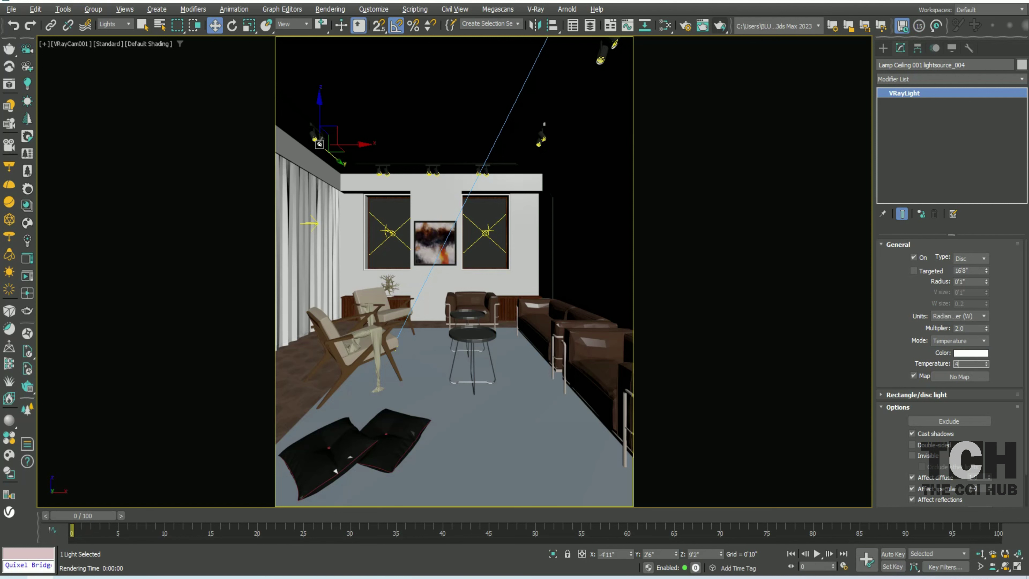
Set the ceiling light's multiplier to 5.0 during an interactive test render
left_click(14, 83)
left_click_drag(980, 328, 917, 329)
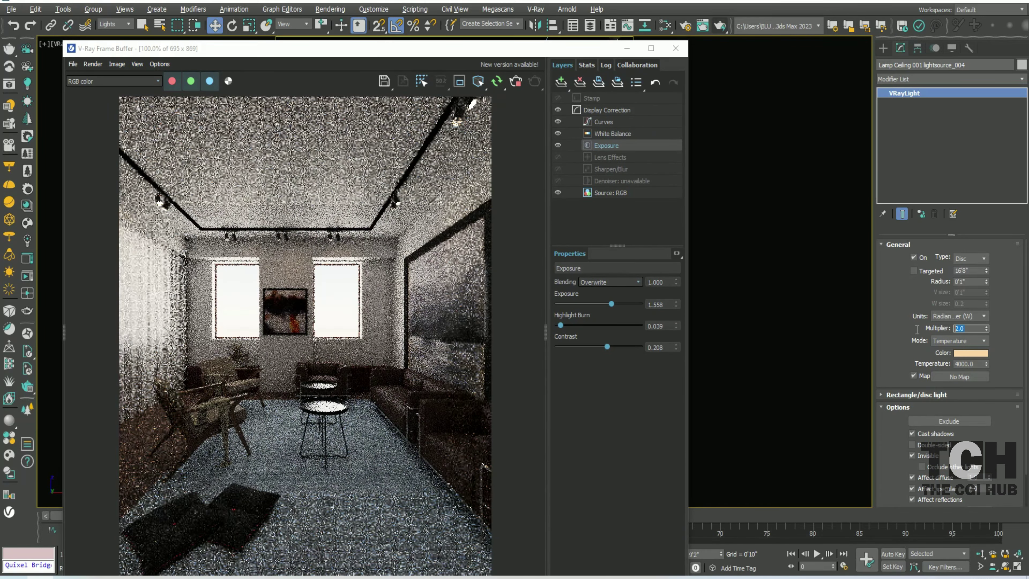
type("5")
key("Return")
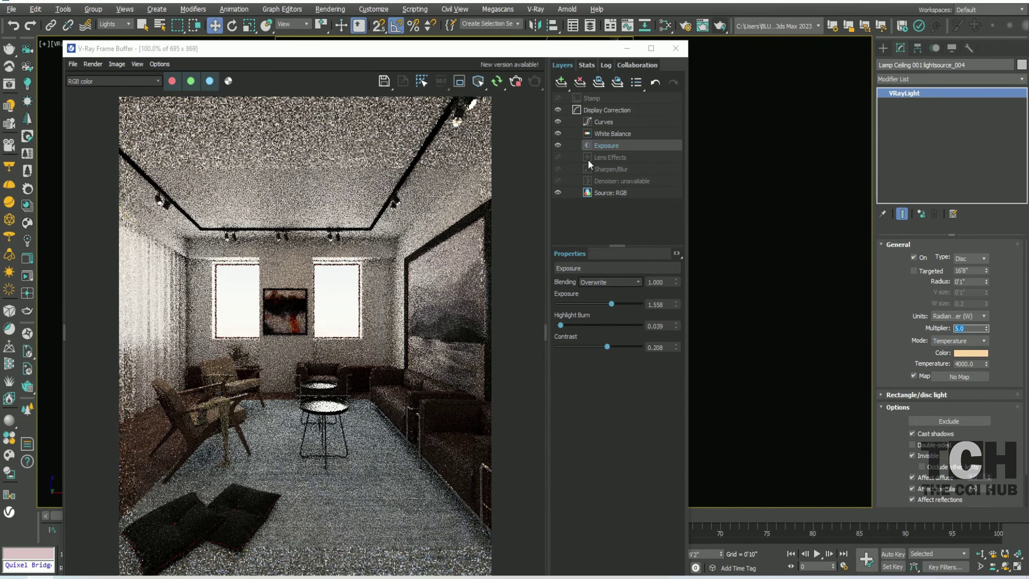
left_click(676, 48)
Set the V-Ray image sampler to Bucket and the primary GI engine to Irradiance map
left_click(685, 26)
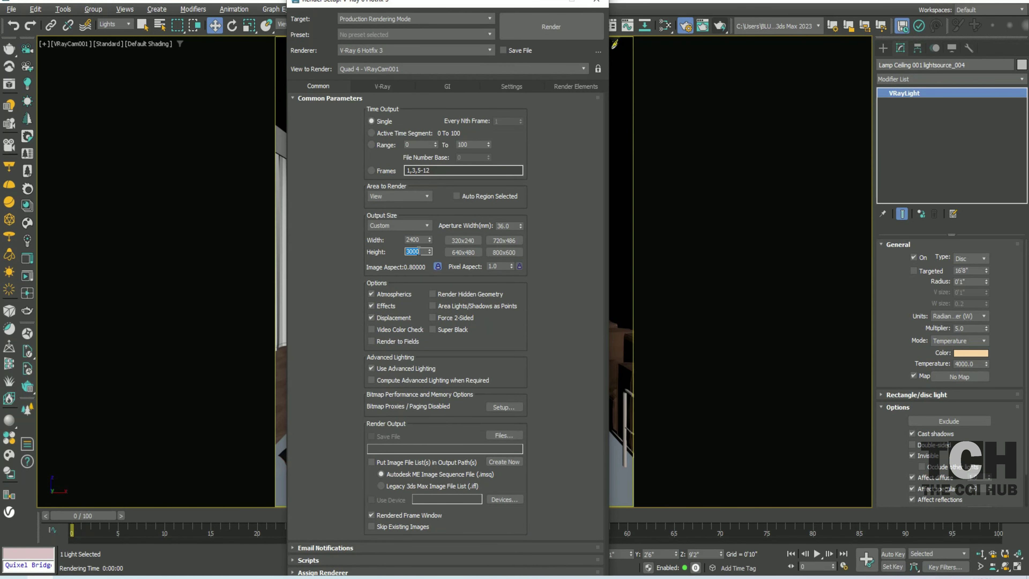
left_click(377, 87)
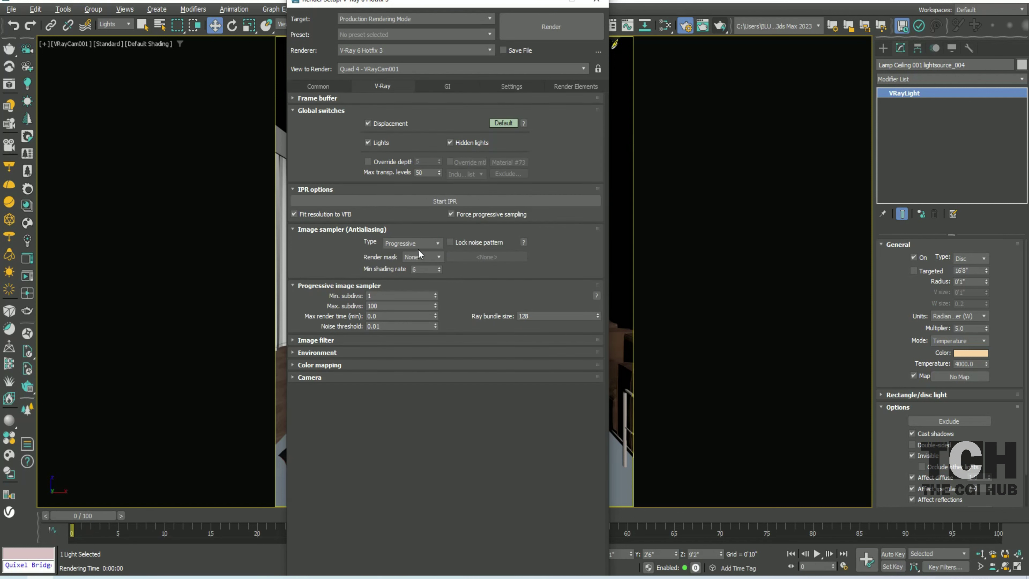
left_click(411, 243)
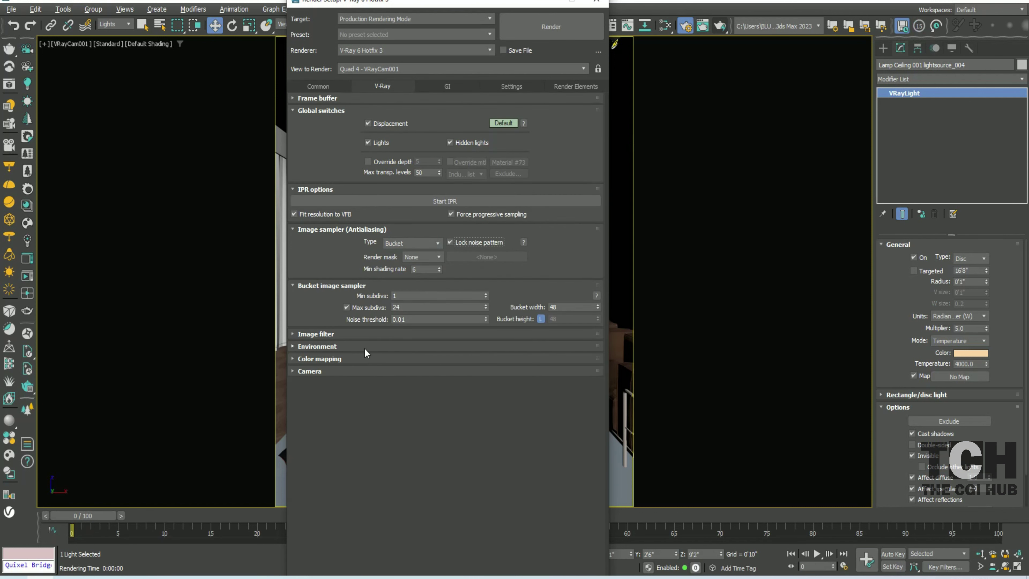
left_click(447, 87)
left_click(438, 123)
Set the irradiance map preset to Medium and expand the light cache settings
left_click(463, 169)
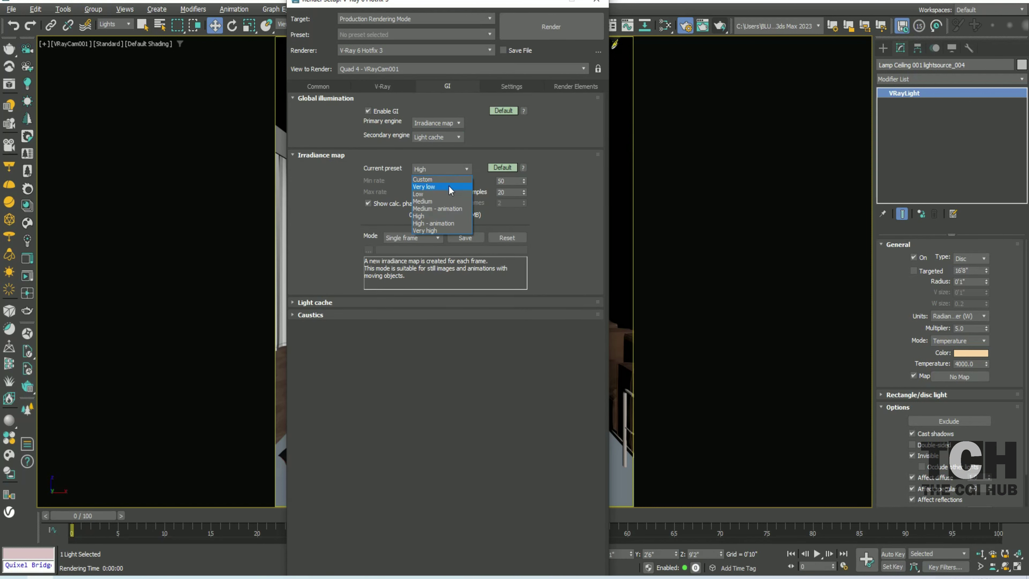
left_click(449, 190)
left_click(466, 170)
left_click(466, 170)
left_click(426, 201)
left_click(327, 302)
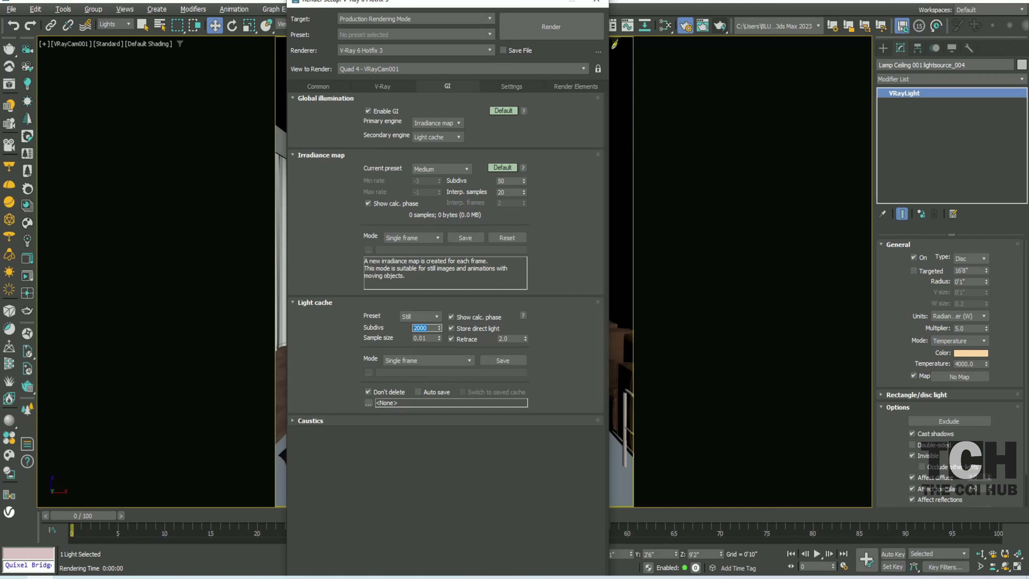
Add a VRayDenoiser render element and start a production render of the camera view
left_click(512, 86)
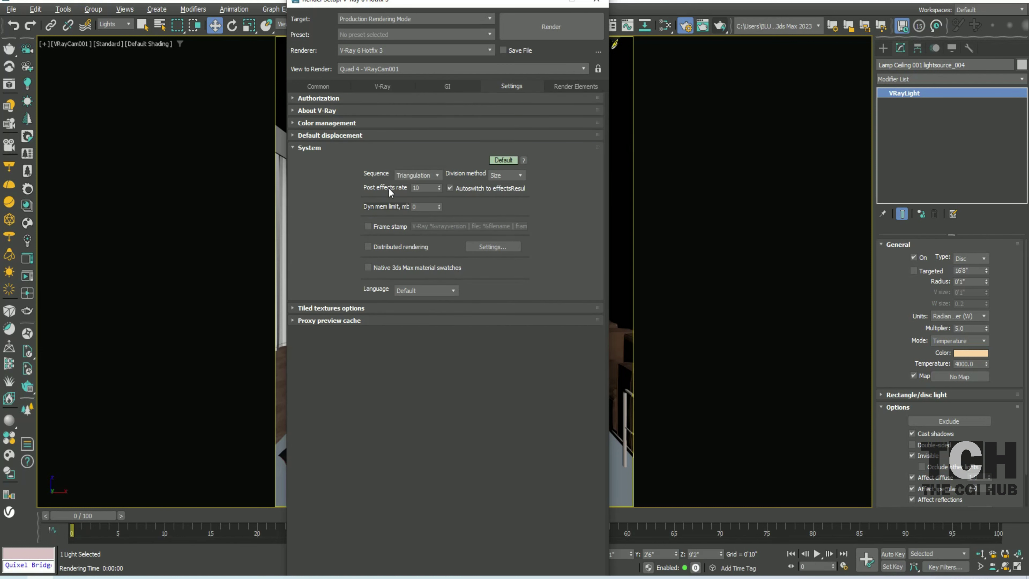
left_click(567, 87)
left_click(384, 124)
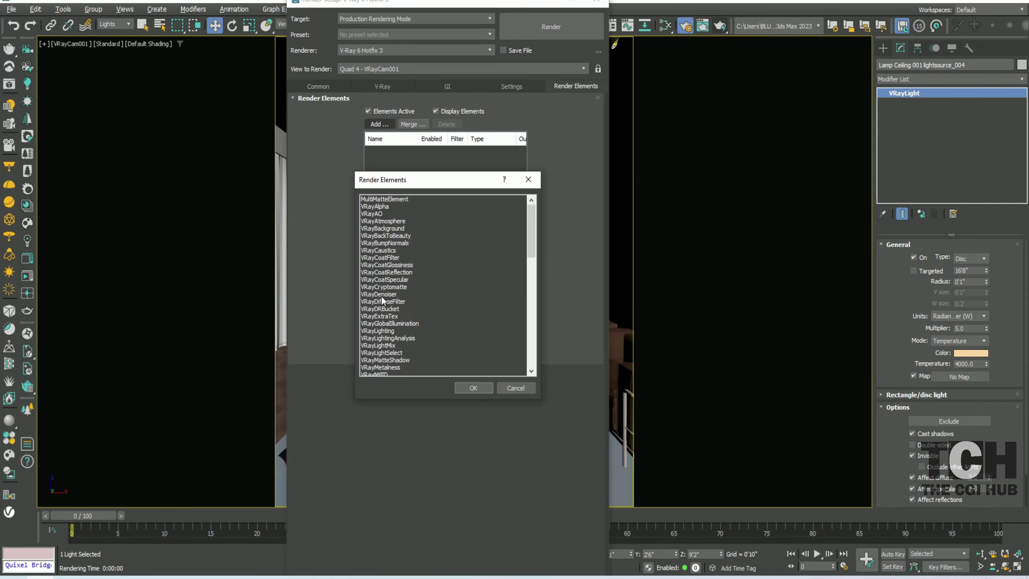
double_click(384, 300)
left_click(474, 410)
left_click(443, 428)
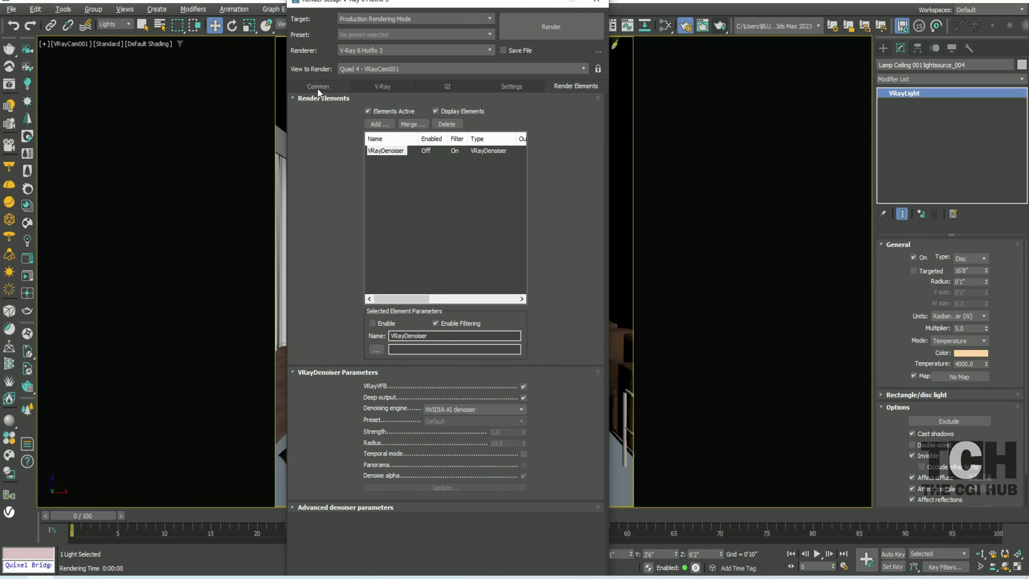
key("F10")
key("shift+q")
Re-render the scene at 3200x4000 and bring up the Lens Effects layer settings
scroll(433, 233, "down", 3)
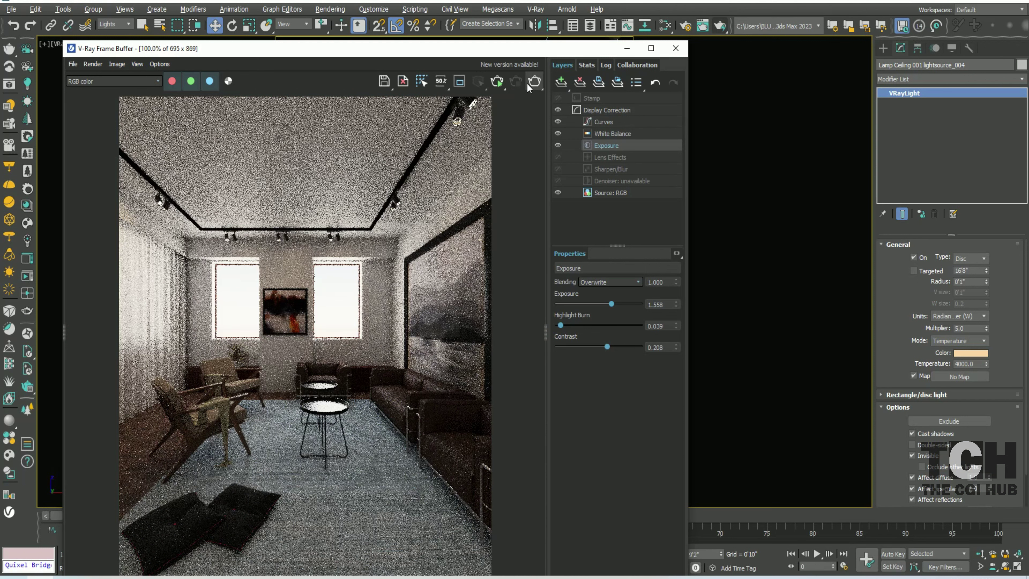
left_click(529, 86)
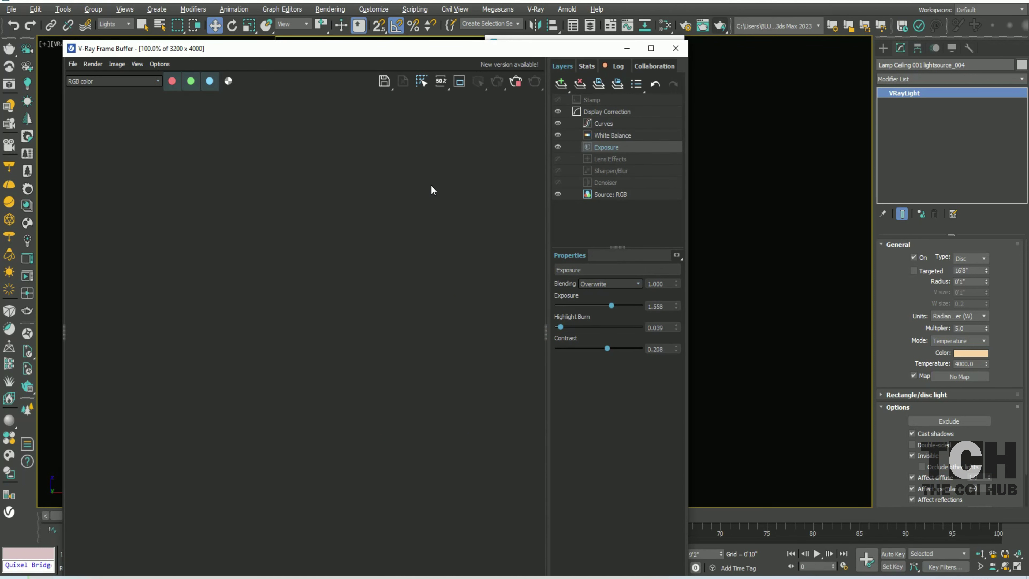
left_click(611, 182)
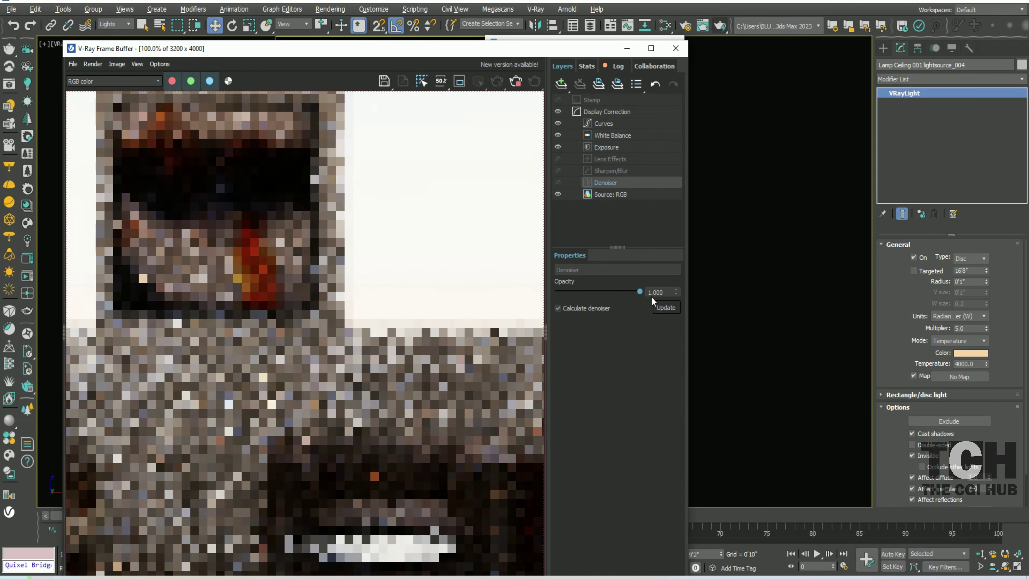
left_click(609, 171)
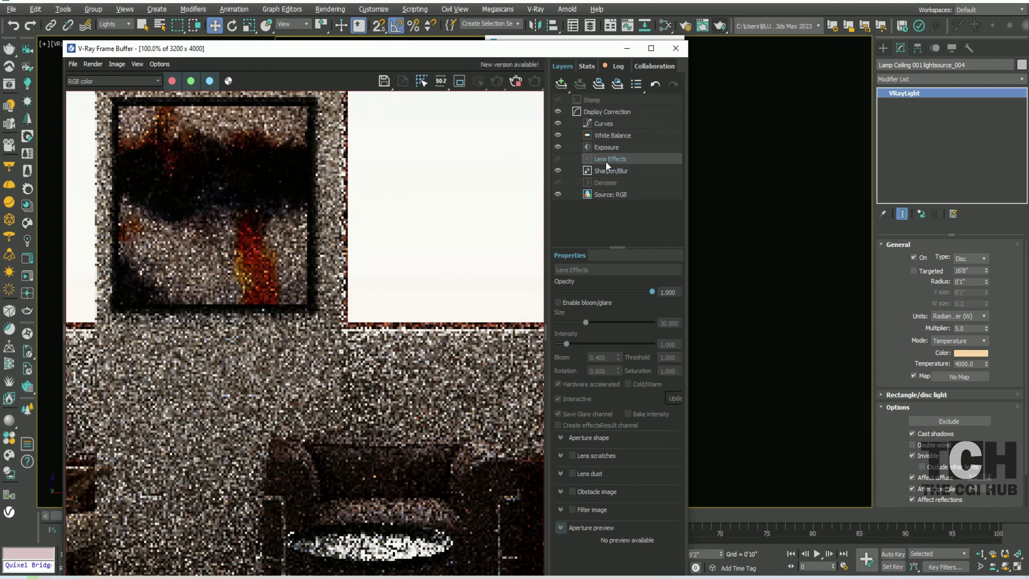
left_click(607, 158)
scroll(412, 117, "down", 2)
middle_click_drag(413, 118, 425, 164)
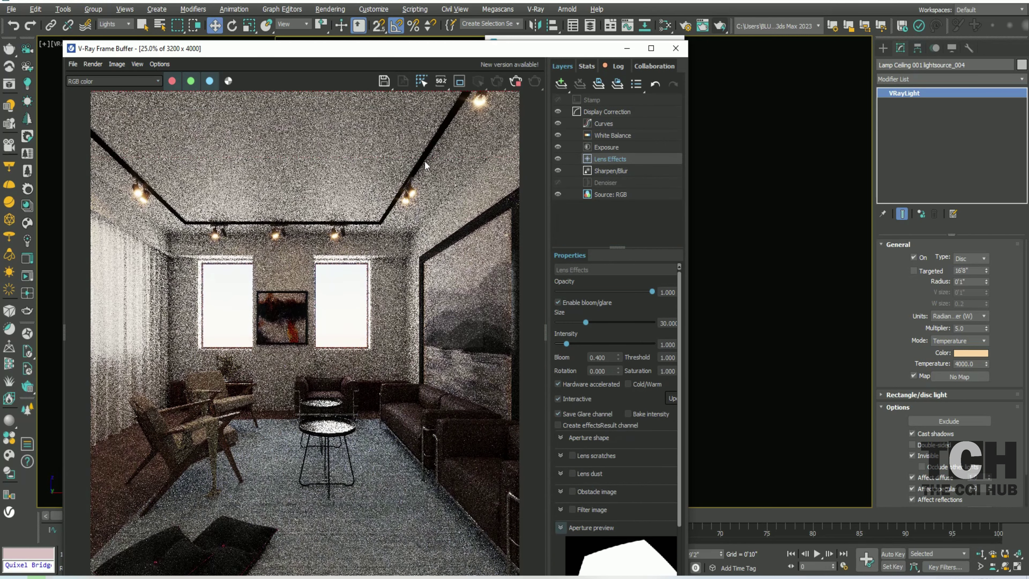
Set Lens Effects intensity to 0.5 and disable the Sharpen/Blur layer and bloom/glare
type("0.5")
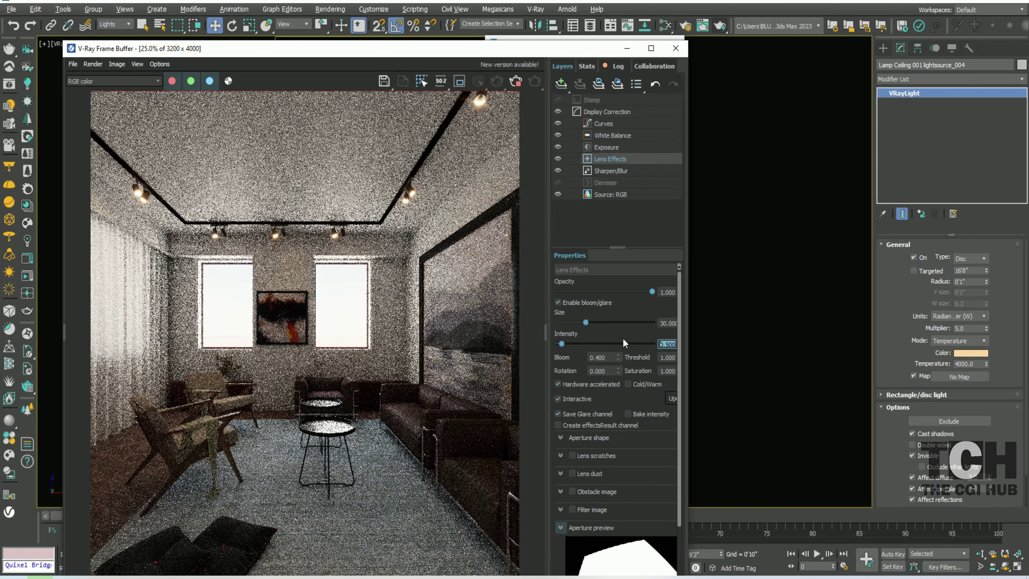
key("Return")
left_click(558, 171)
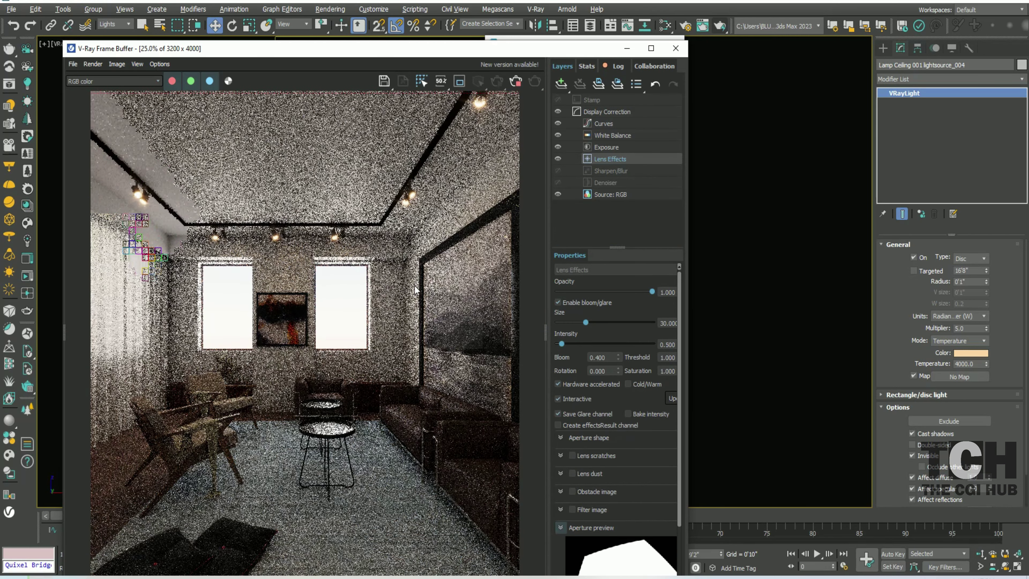
left_click(558, 302)
scroll(440, 277, "down", 1)
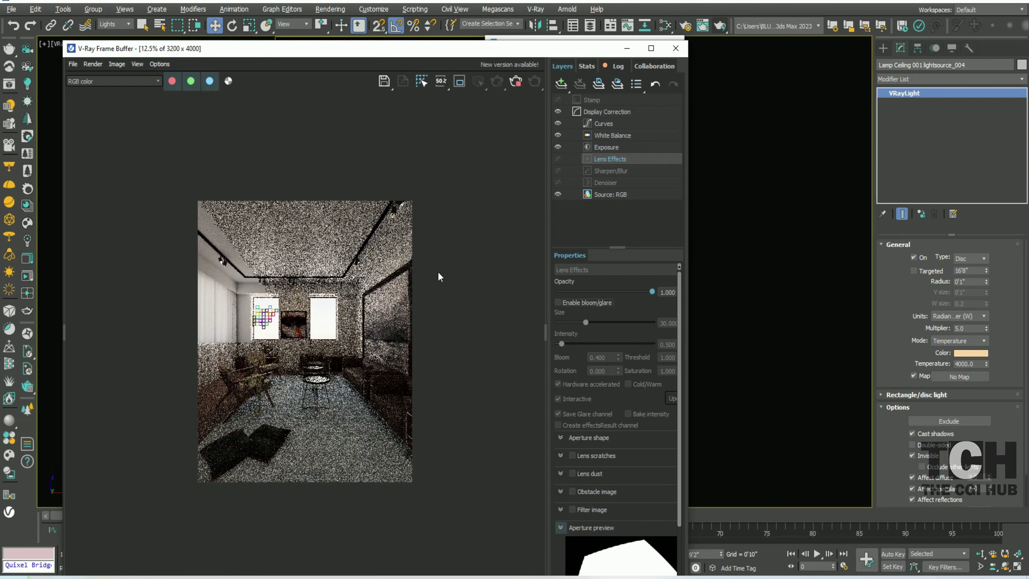
scroll(438, 277, "up", 1)
scroll(438, 276, "down", 1)
Start a new production render with Shift+Q and watch the irradiance map prepasses progress
scroll(259, 362, "up", 1)
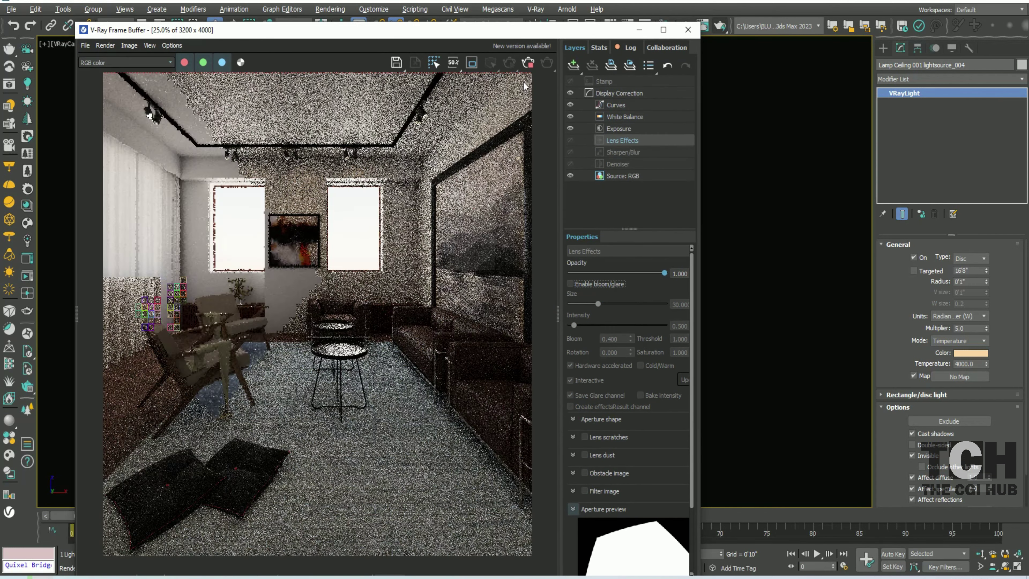
key("shift+q")
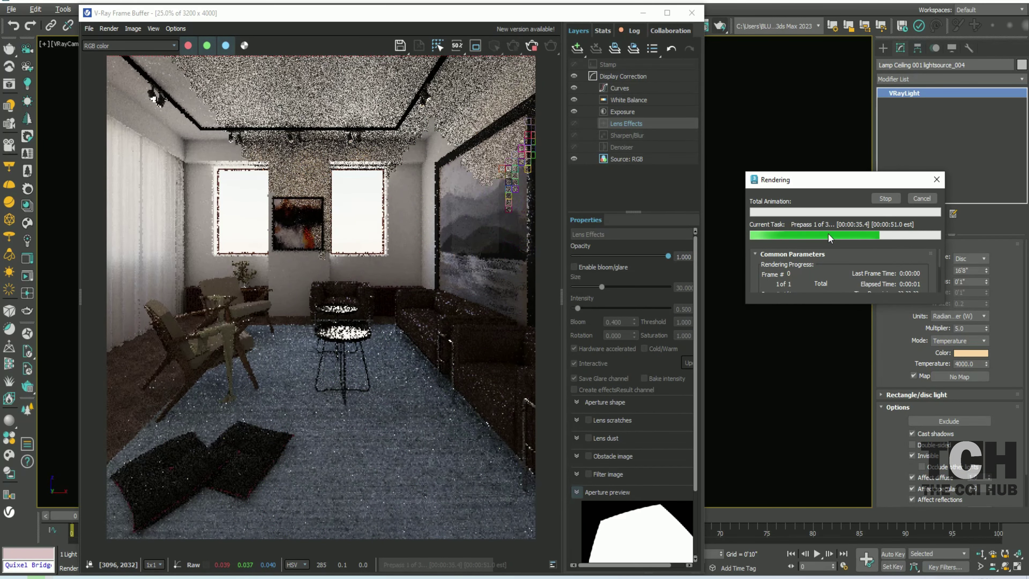
scroll(482, 258, "down", 1)
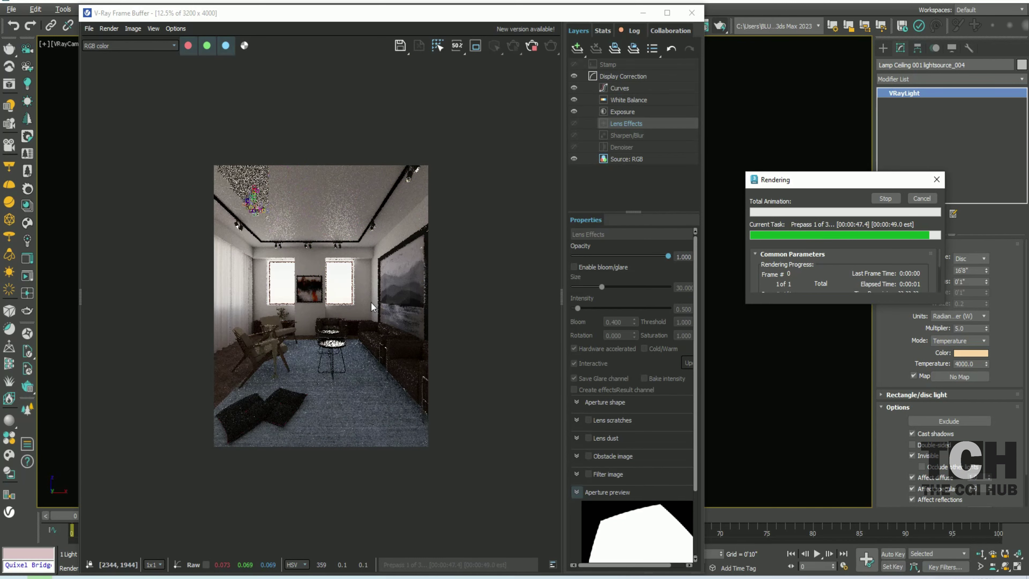
scroll(233, 255, "up", 2)
scroll(233, 255, "down", 1)
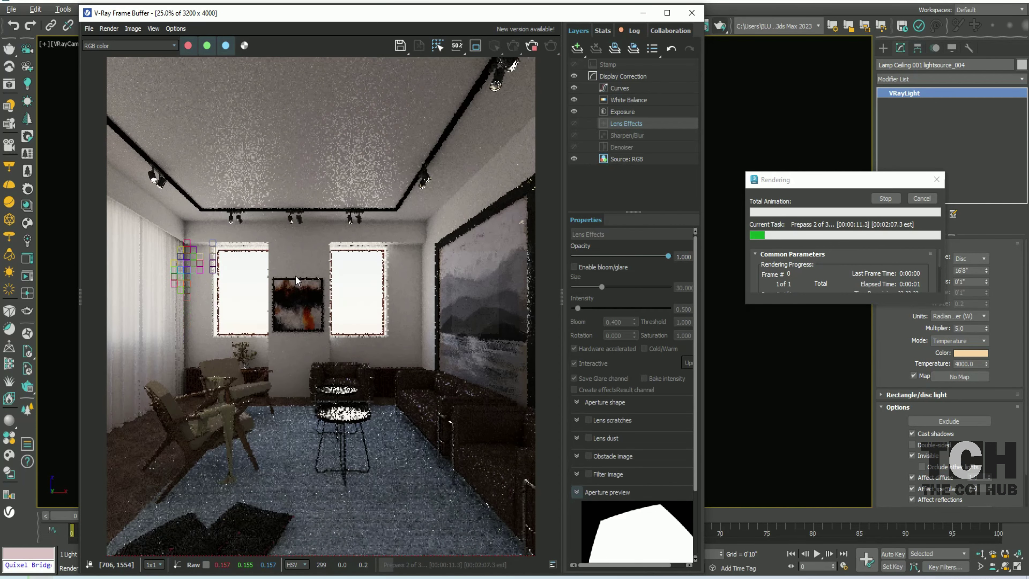
scroll(295, 275, "down", 1)
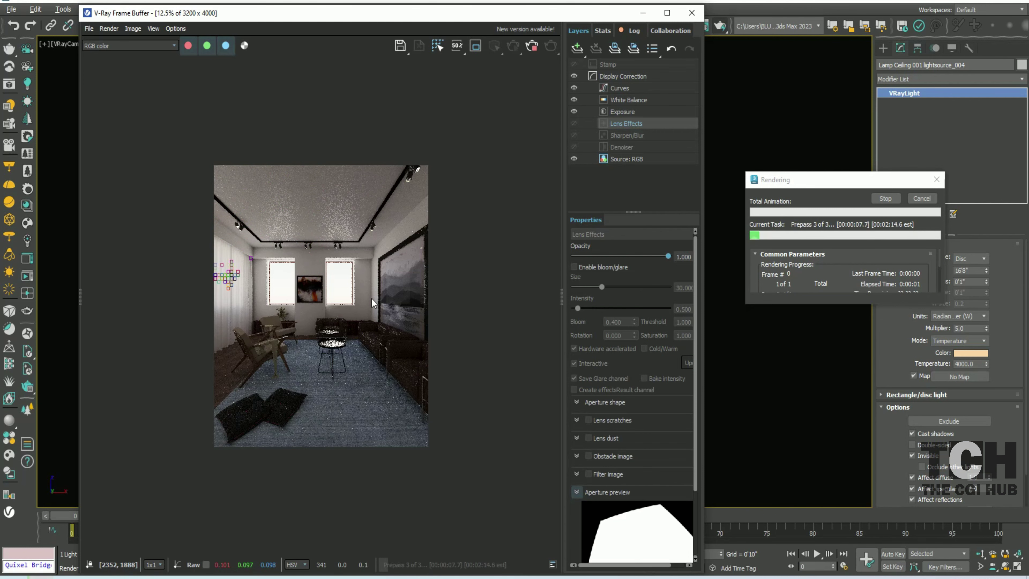
Scroll through the V-Ray Frame Buffer log messages, then display the render statistics
left_click(633, 31)
scroll(628, 109, "up", 15)
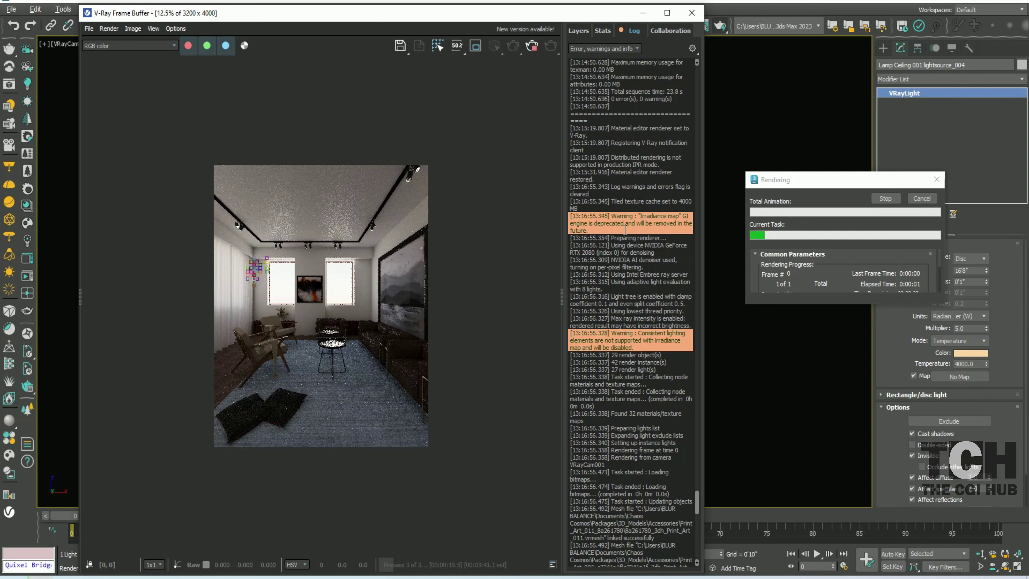
scroll(624, 254, "down", 7)
scroll(624, 263, "down", 7)
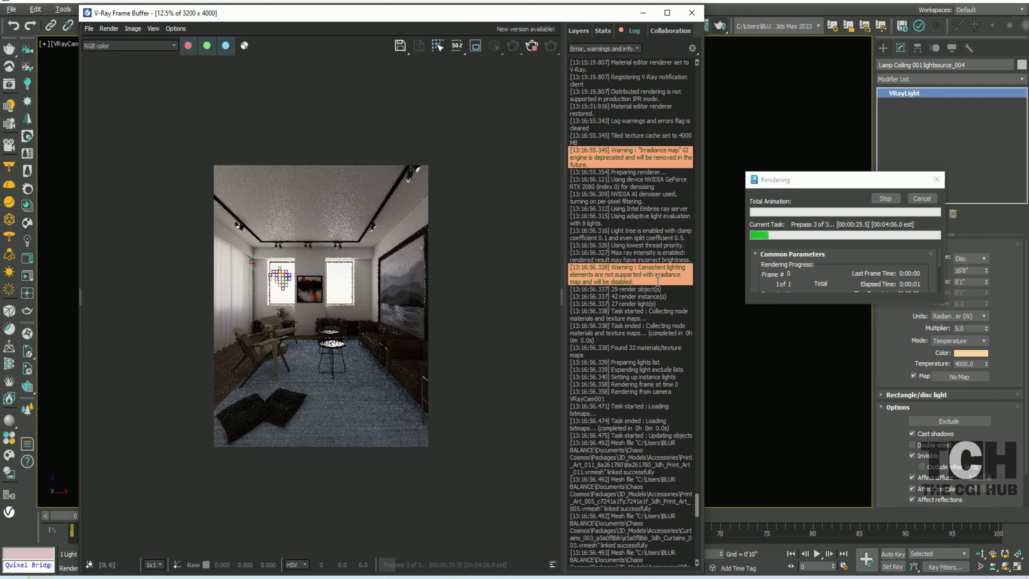
scroll(622, 275, "down", 7)
scroll(621, 292, "down", 7)
scroll(623, 337, "up", 4)
scroll(625, 381, "up", 4)
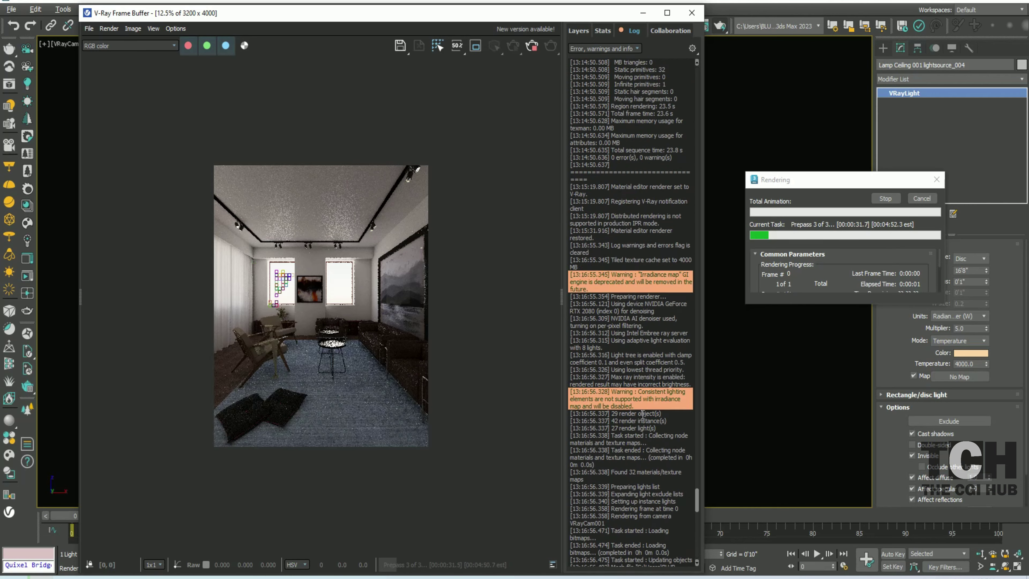
scroll(627, 426, "up", 4)
scroll(629, 470, "up", 3)
scroll(629, 365, "up", 4)
scroll(624, 203, "up", 3)
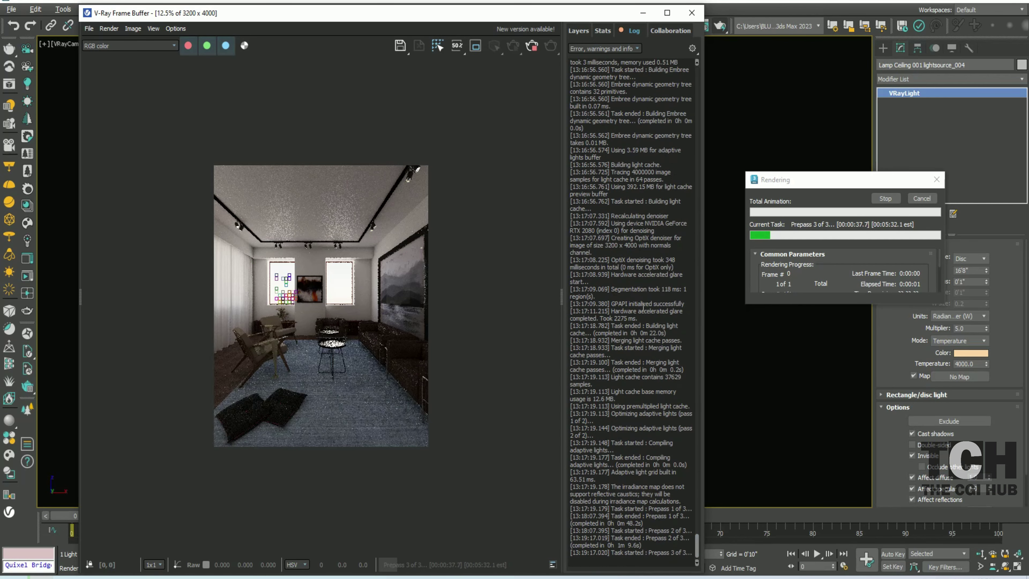
left_click(602, 31)
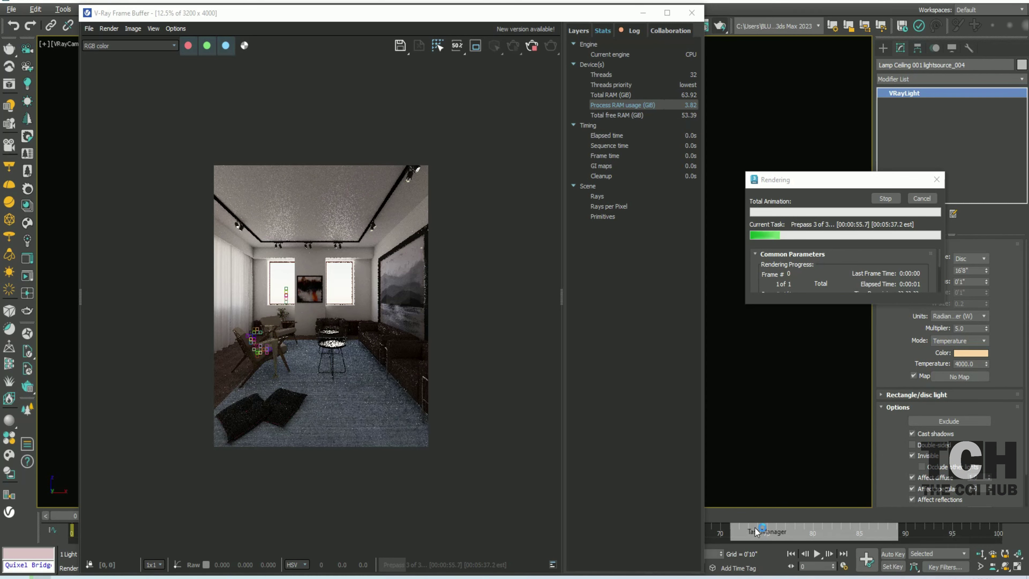
key("ctrl+shift+Escape")
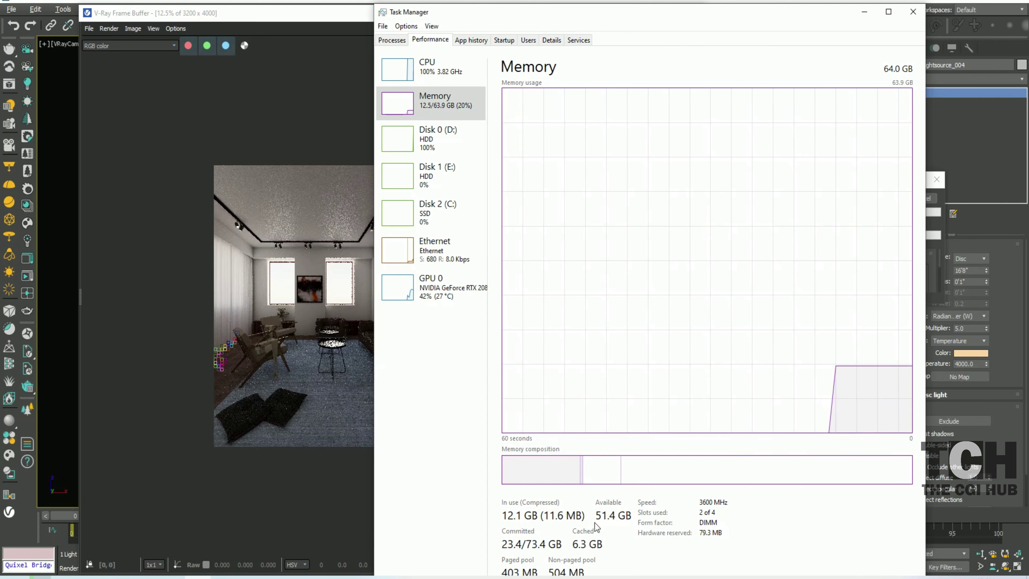
Switch Task Manager to the running processes list to check usage during the render
key("ctrl+shift+Tab")
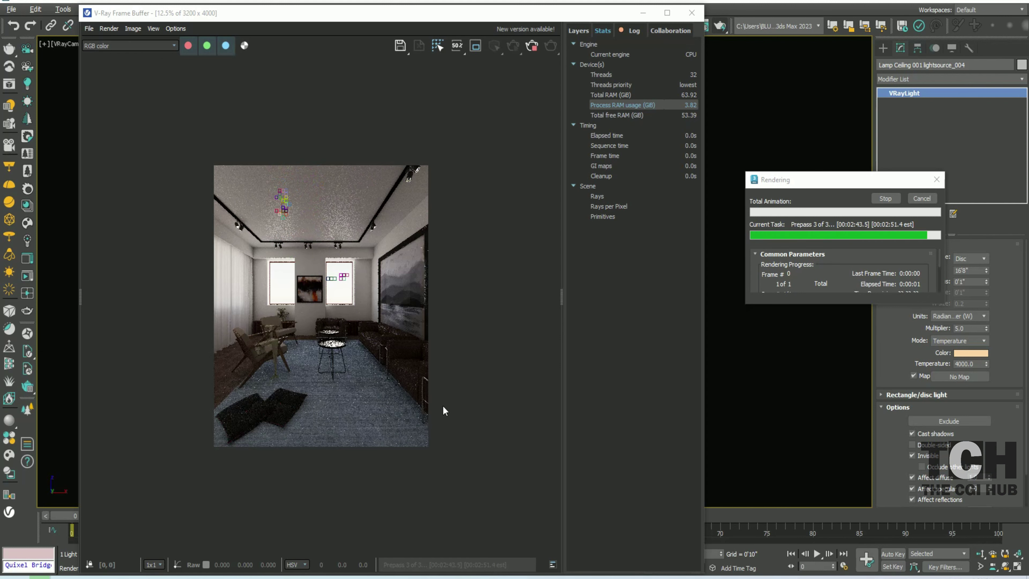
scroll(344, 281, "up", 1)
scroll(344, 281, "down", 1)
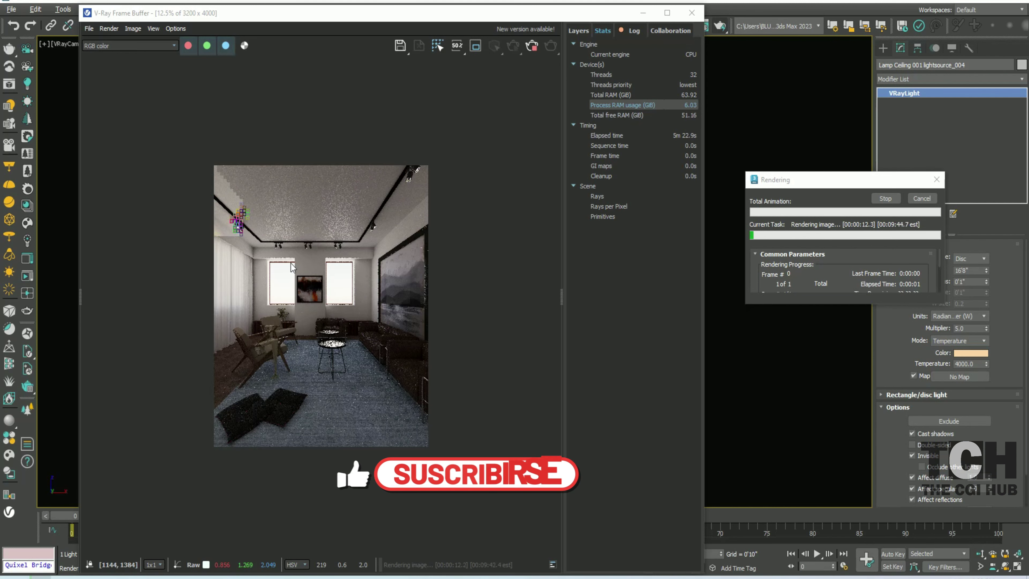
scroll(336, 230, "up", 2)
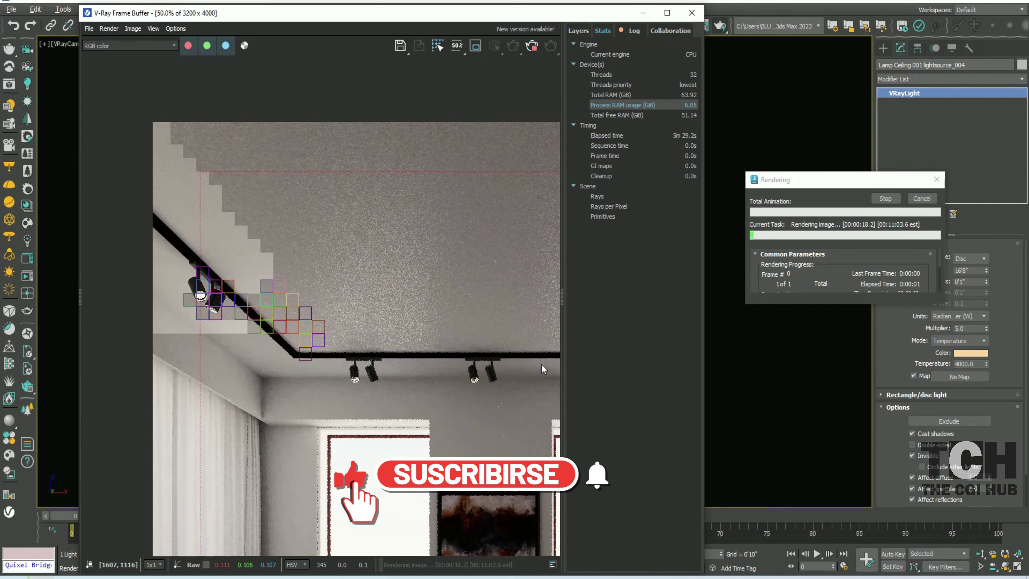
scroll(335, 229, "up", 1)
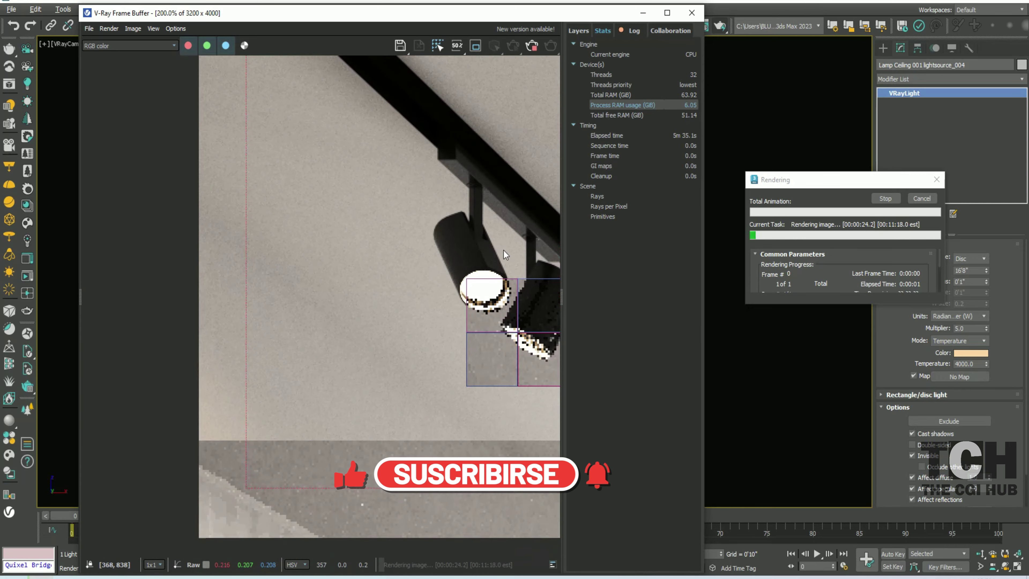
scroll(211, 247, "down", 1)
scroll(212, 219, "up", 1)
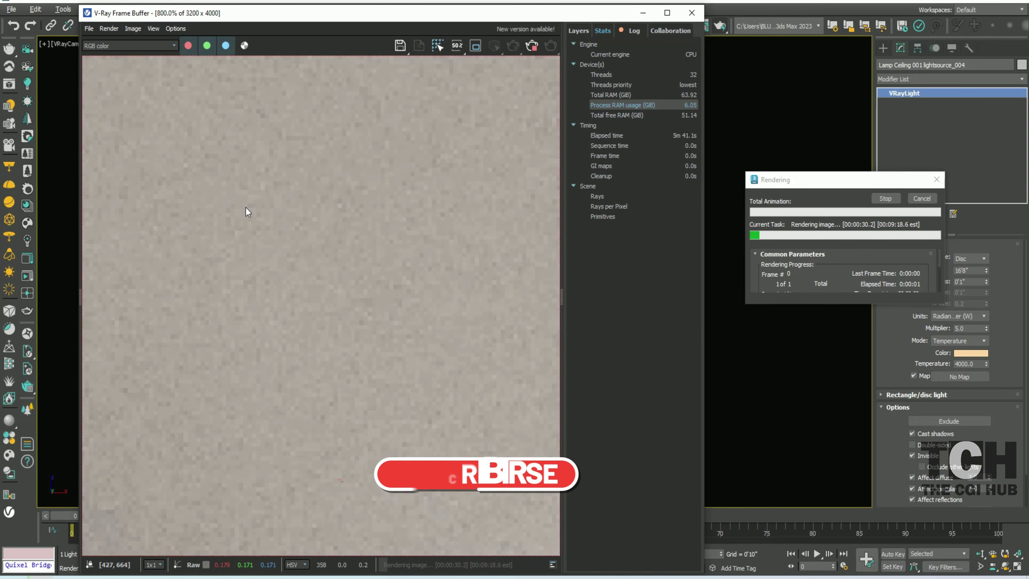
scroll(246, 207, "down", 1)
scroll(309, 225, "down", 2)
scroll(170, 256, "up", 1)
scroll(170, 256, "up", 4)
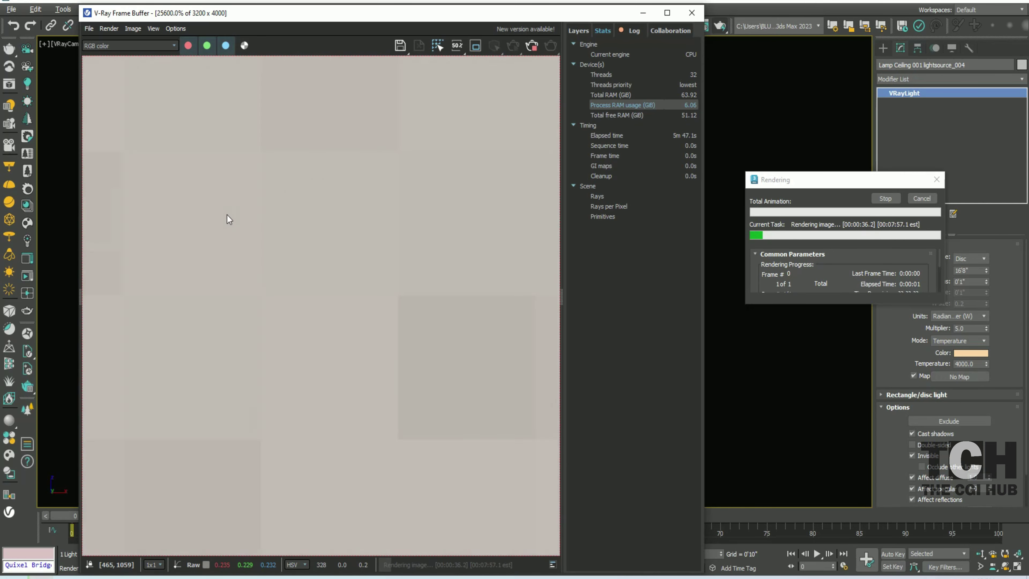
scroll(243, 256, "down", 1)
scroll(250, 216, "down", 1)
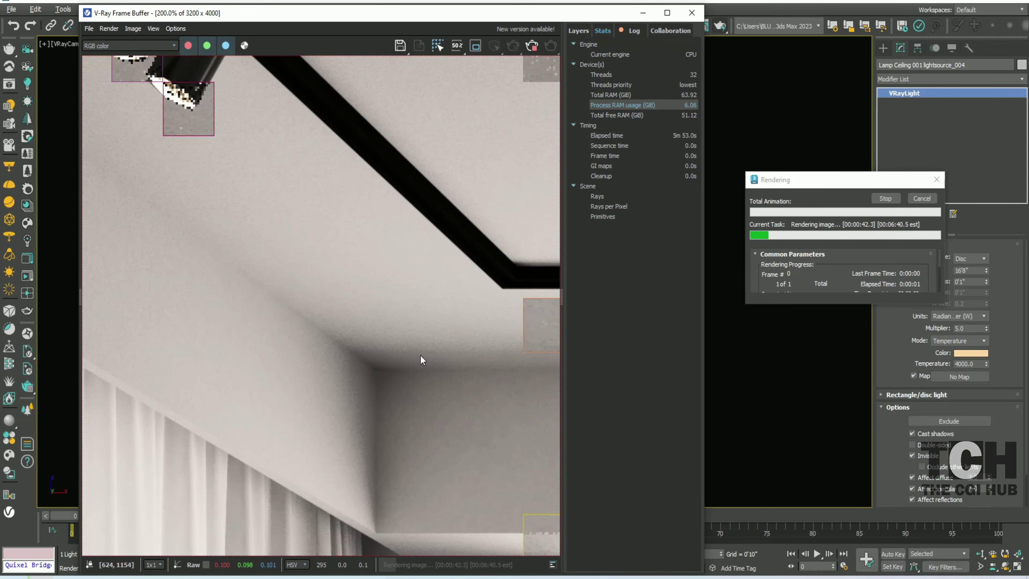
scroll(335, 377, "down", 2)
scroll(231, 328, "down", 1)
scroll(230, 327, "up", 1)
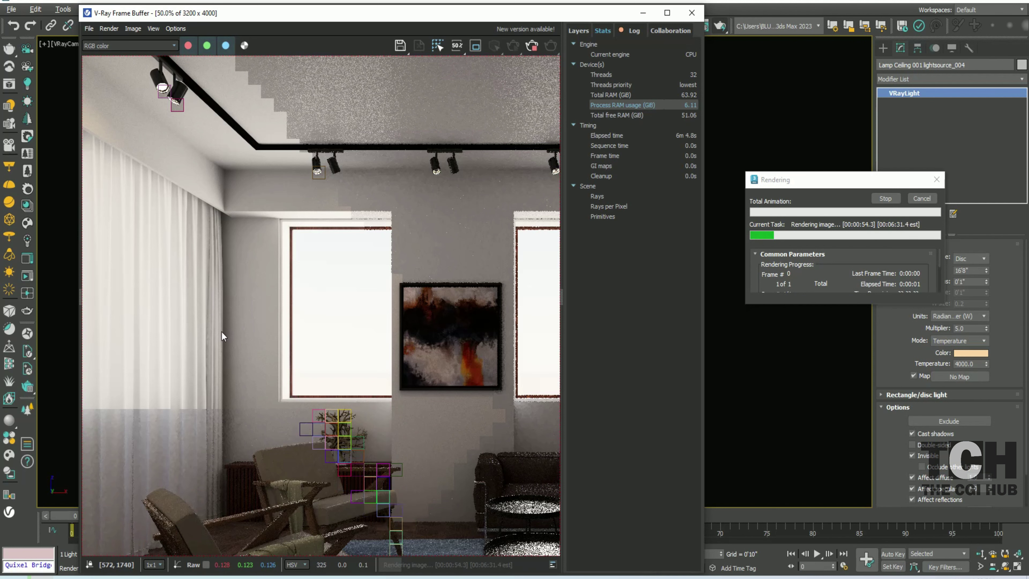
scroll(221, 331, "down", 1)
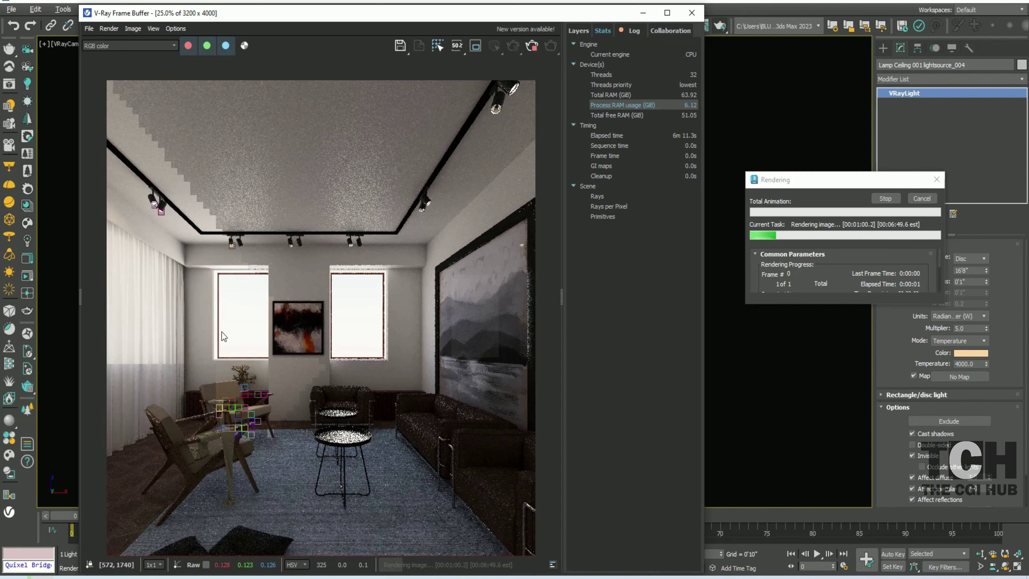
scroll(222, 332, "up", 2)
middle_click_drag(302, 435, 323, 351)
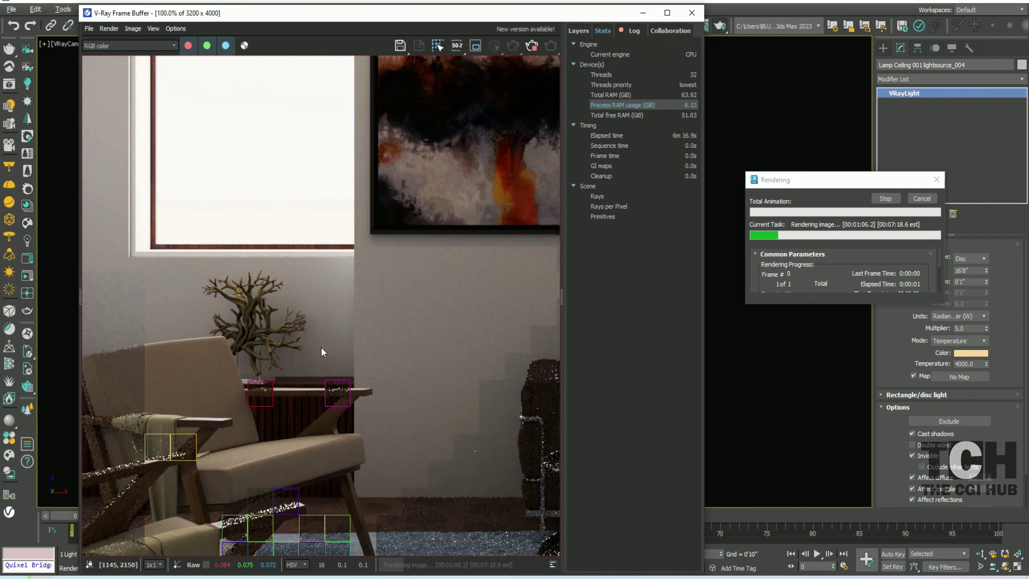
scroll(321, 348, "down", 1)
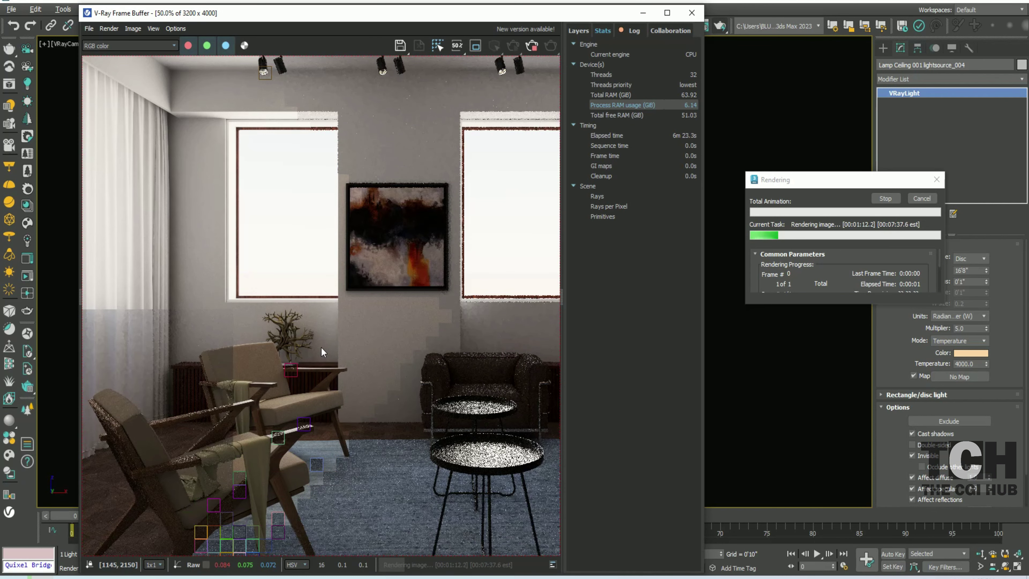